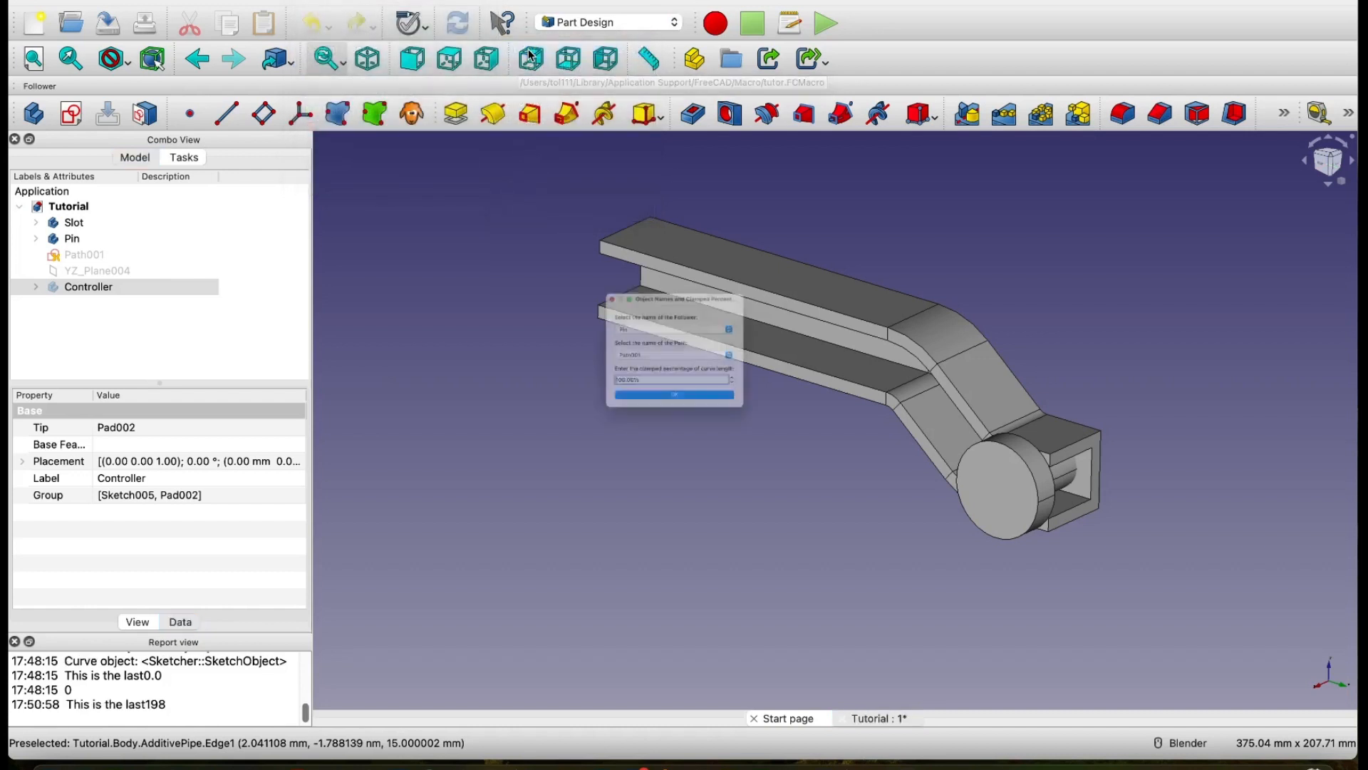
Step: Run the follower macro with Pin as follower, Path001 as path and 100% clamped curve length, and close the parameter slider
left_click_drag(682, 271, 474, 288)
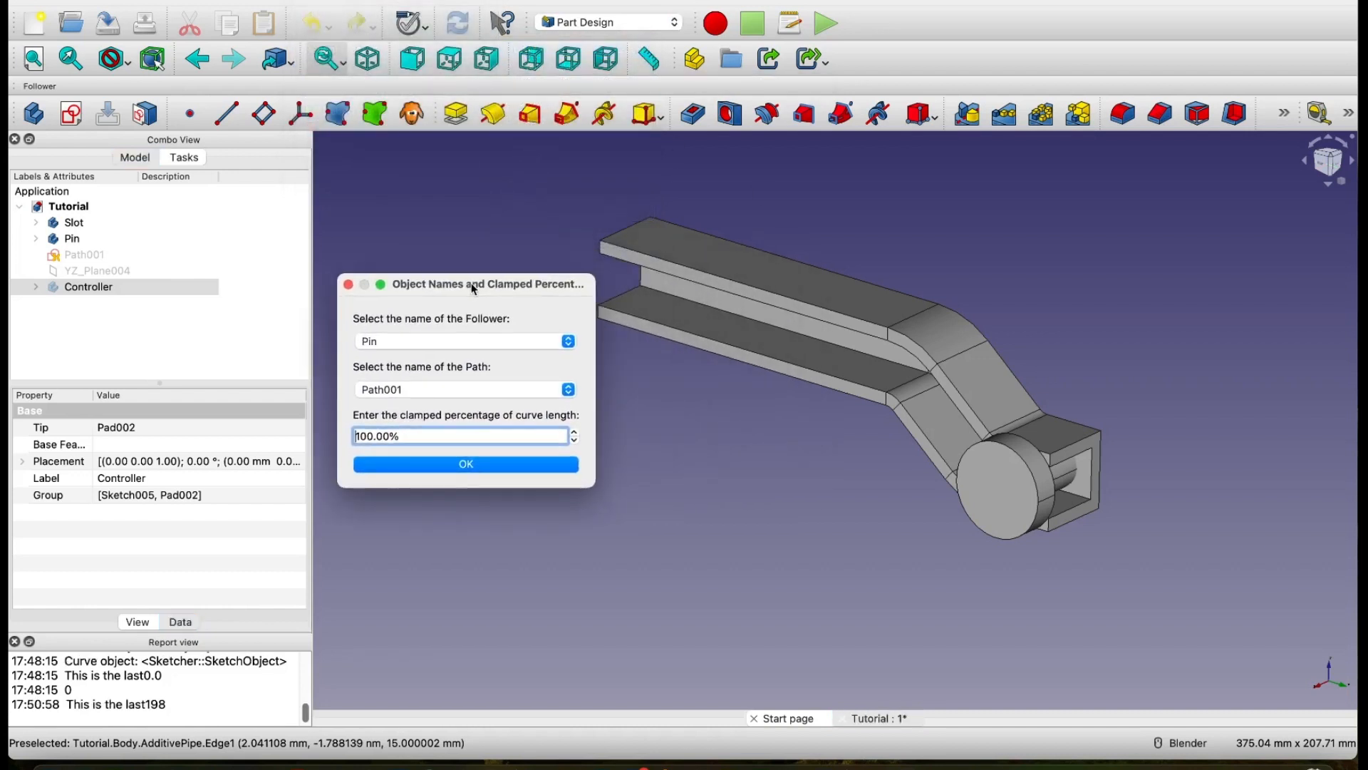
left_click(505, 464)
left_click_drag(701, 313, 493, 474)
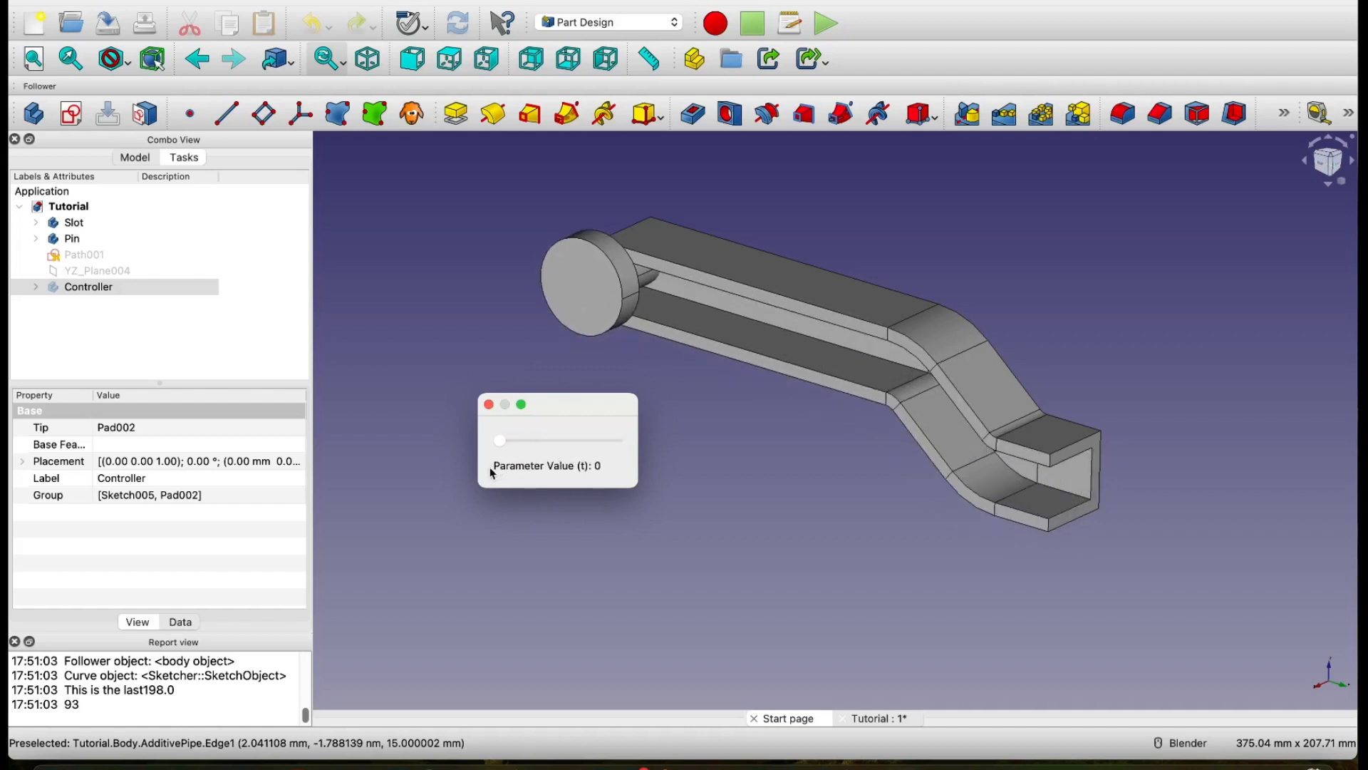
left_click(491, 405)
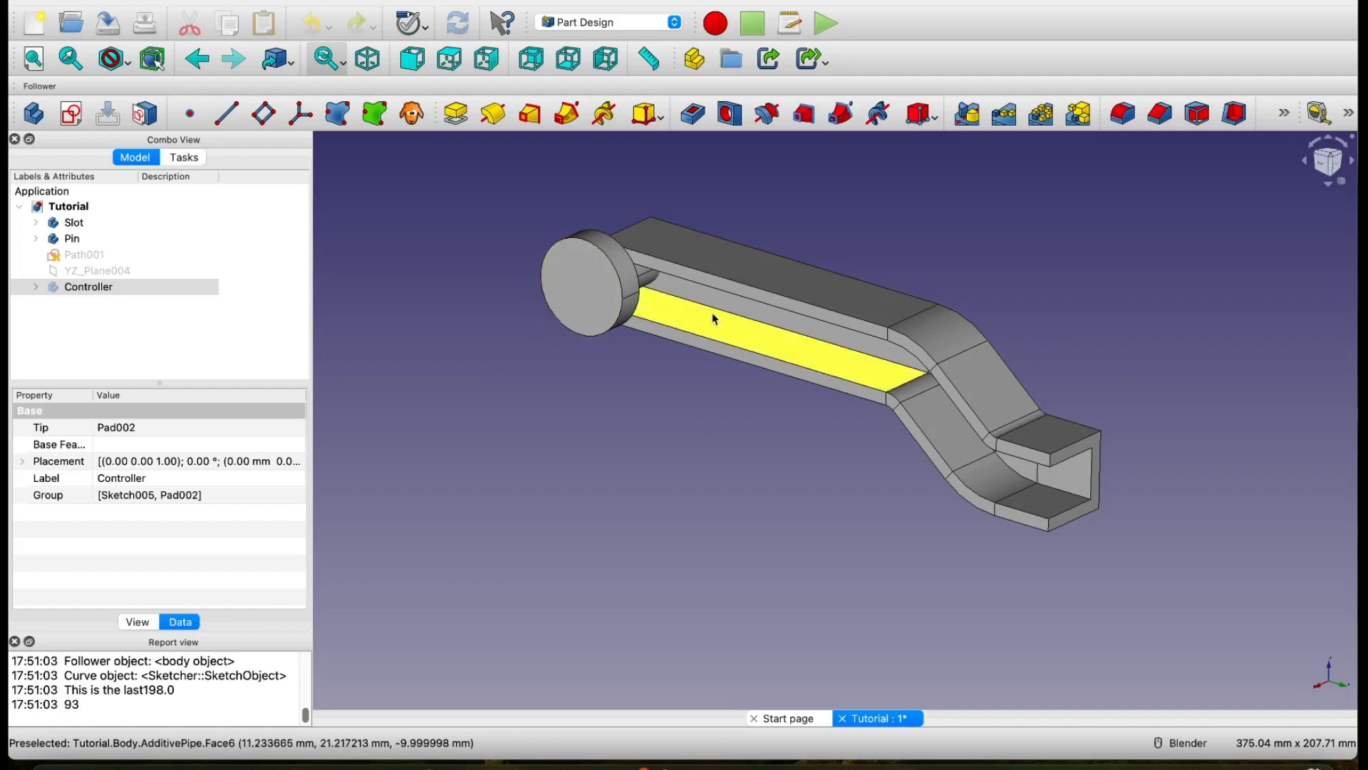
middle_click_drag(1134, 440, 1156, 428)
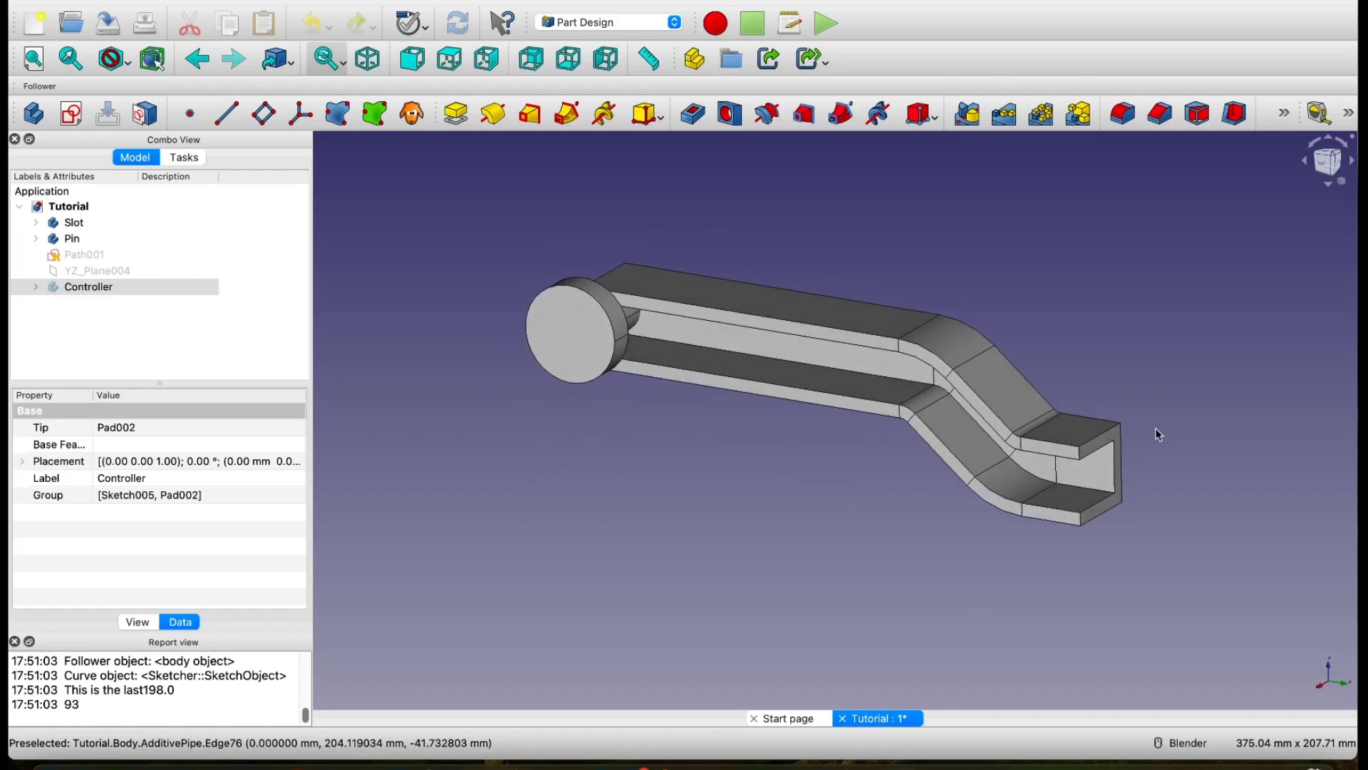
Step: Collapse the Tutorial document in the model tree and create a new empty document
left_click(36, 223)
left_click(19, 208)
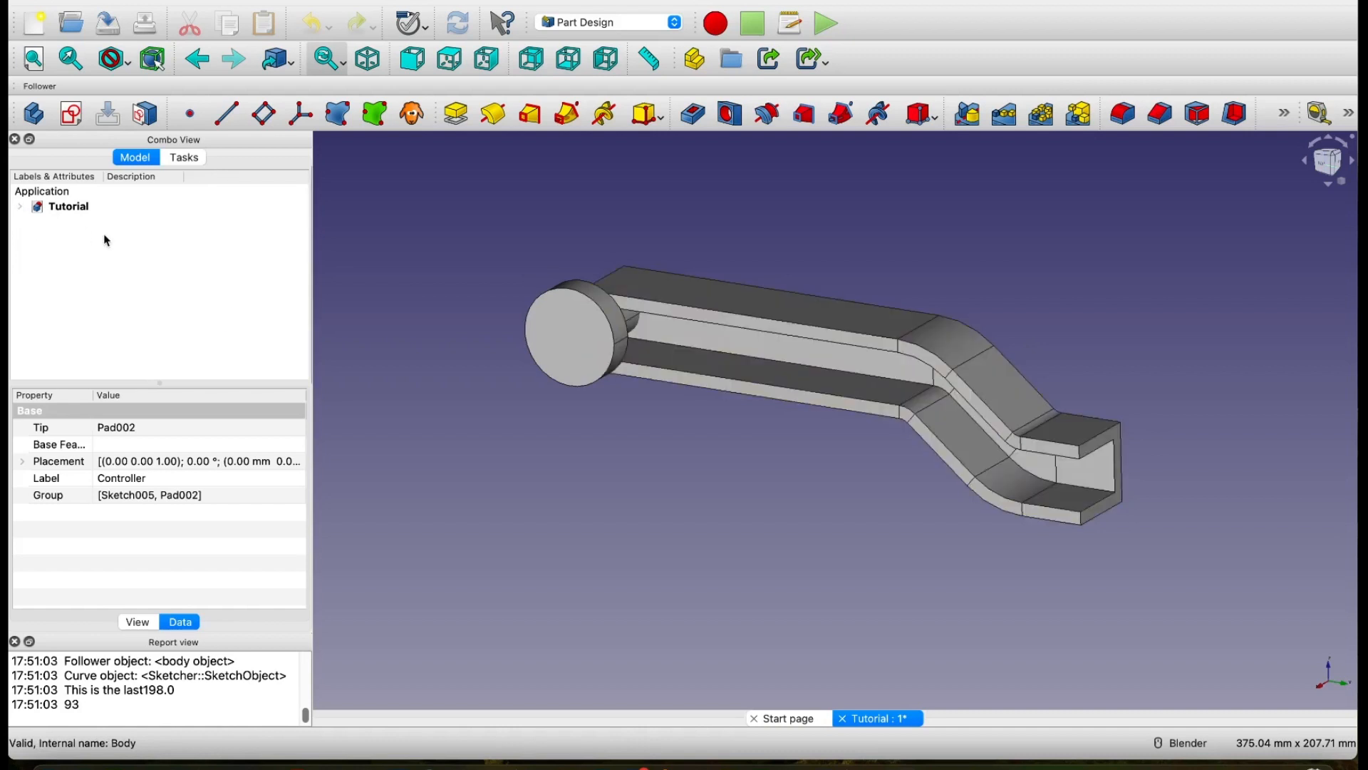
left_click(31, 26)
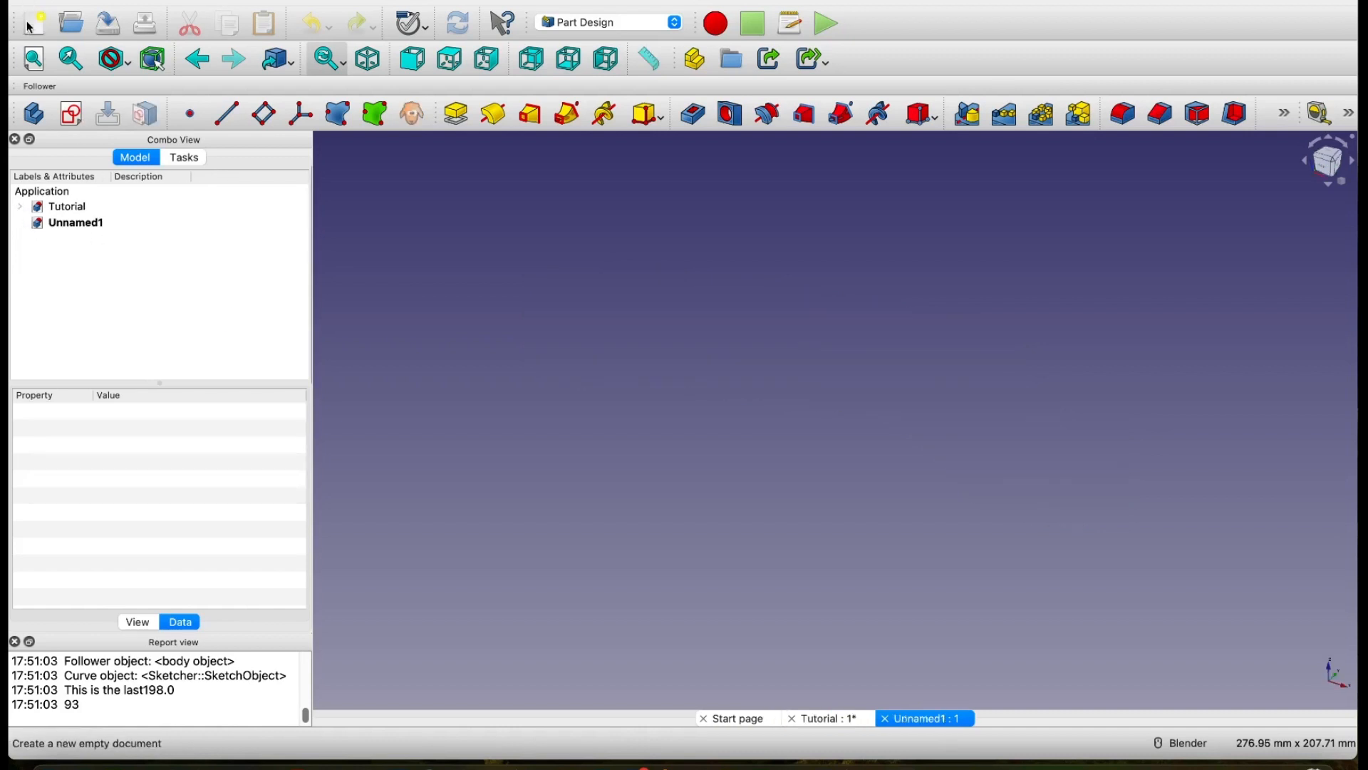
left_click(78, 224)
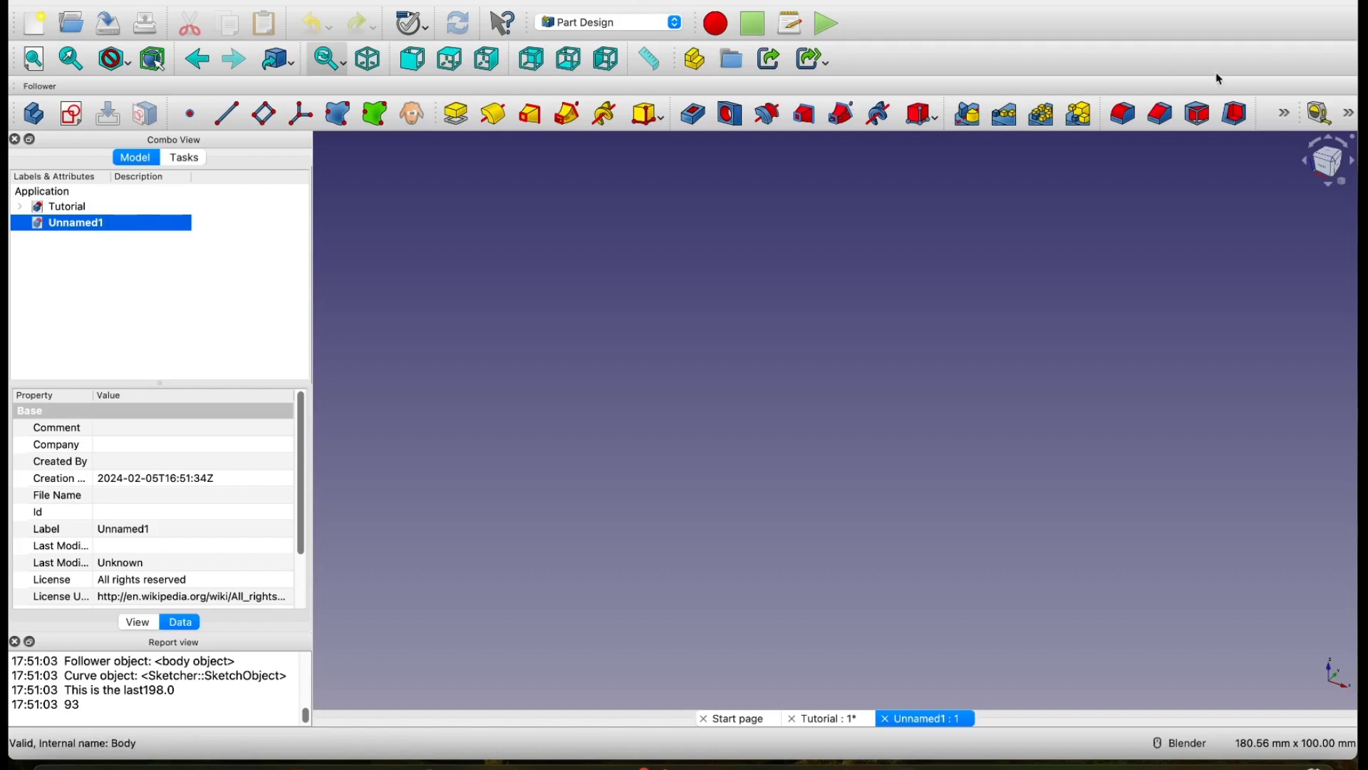
Step: Create a new body in the new document and rename it Slot
left_click(32, 114)
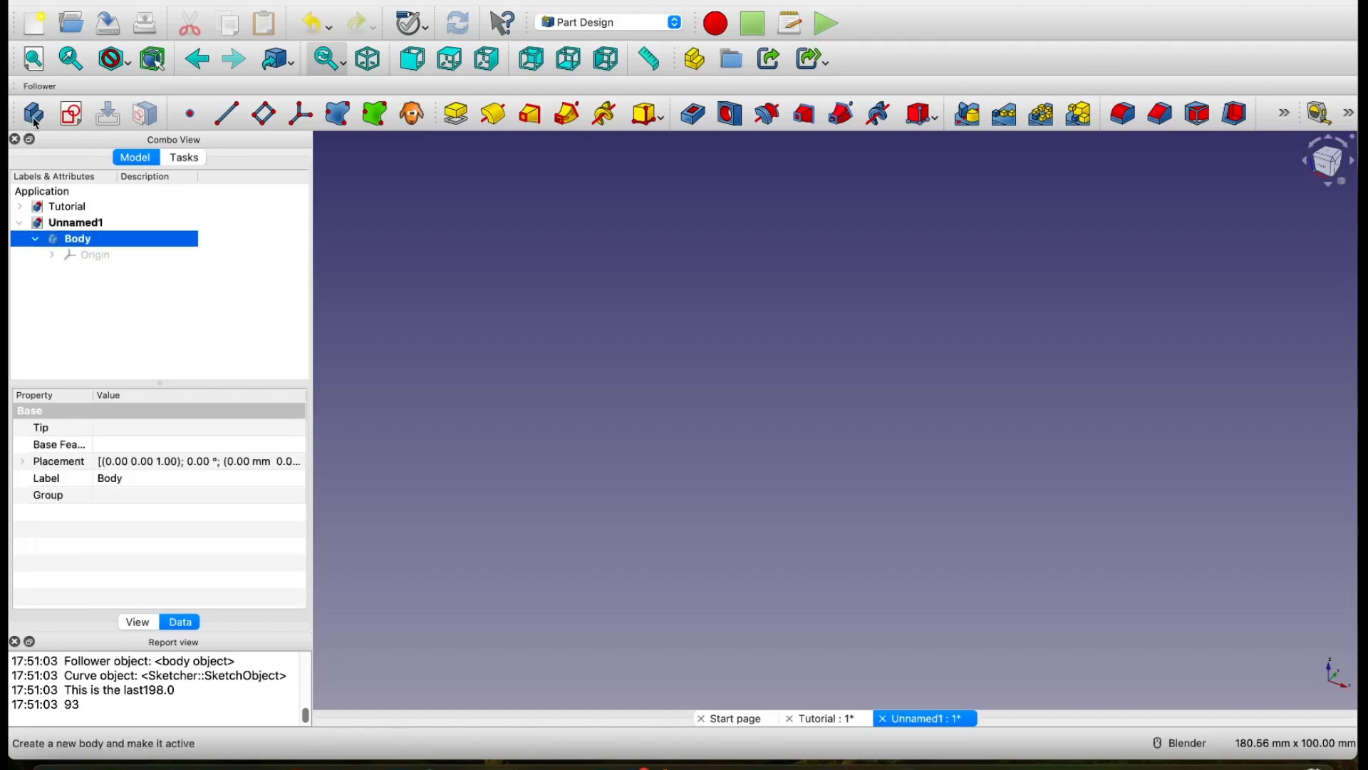
right_click(77, 248)
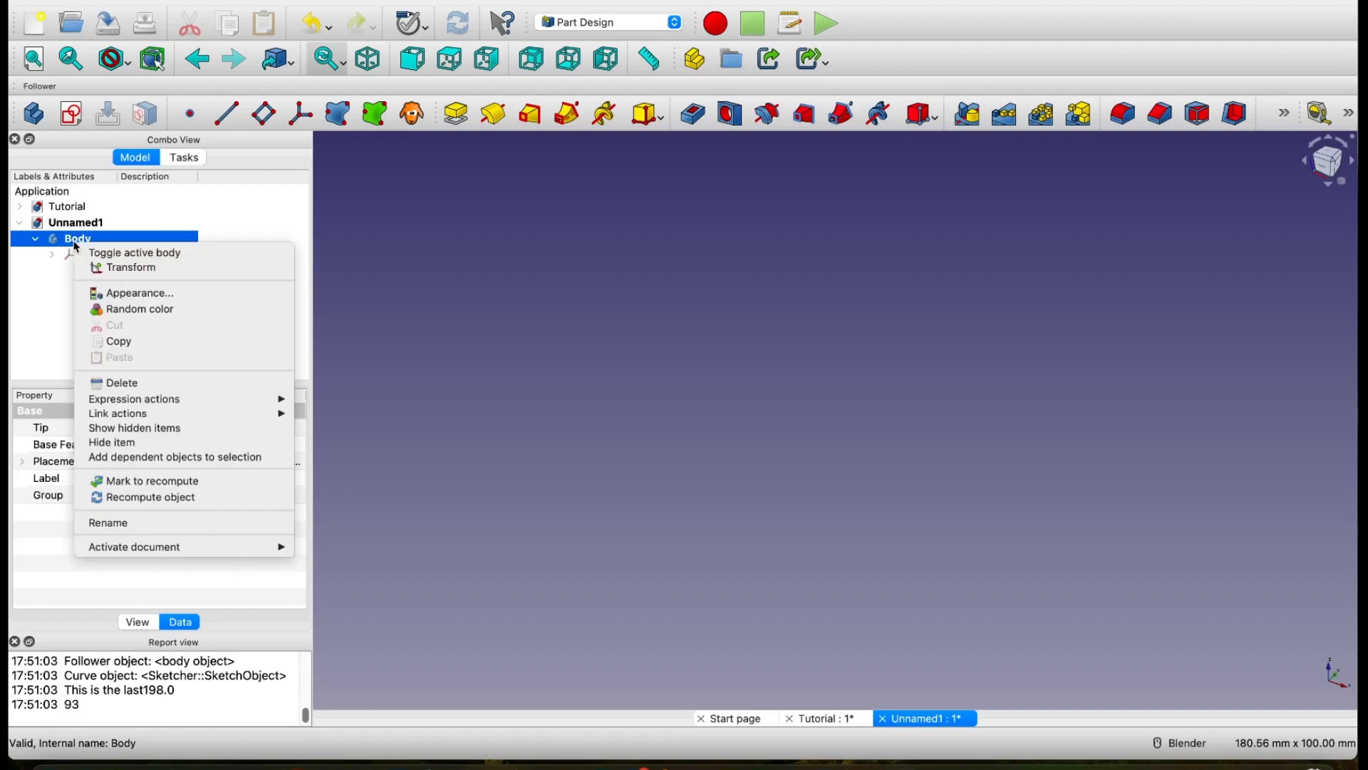
left_click(145, 524)
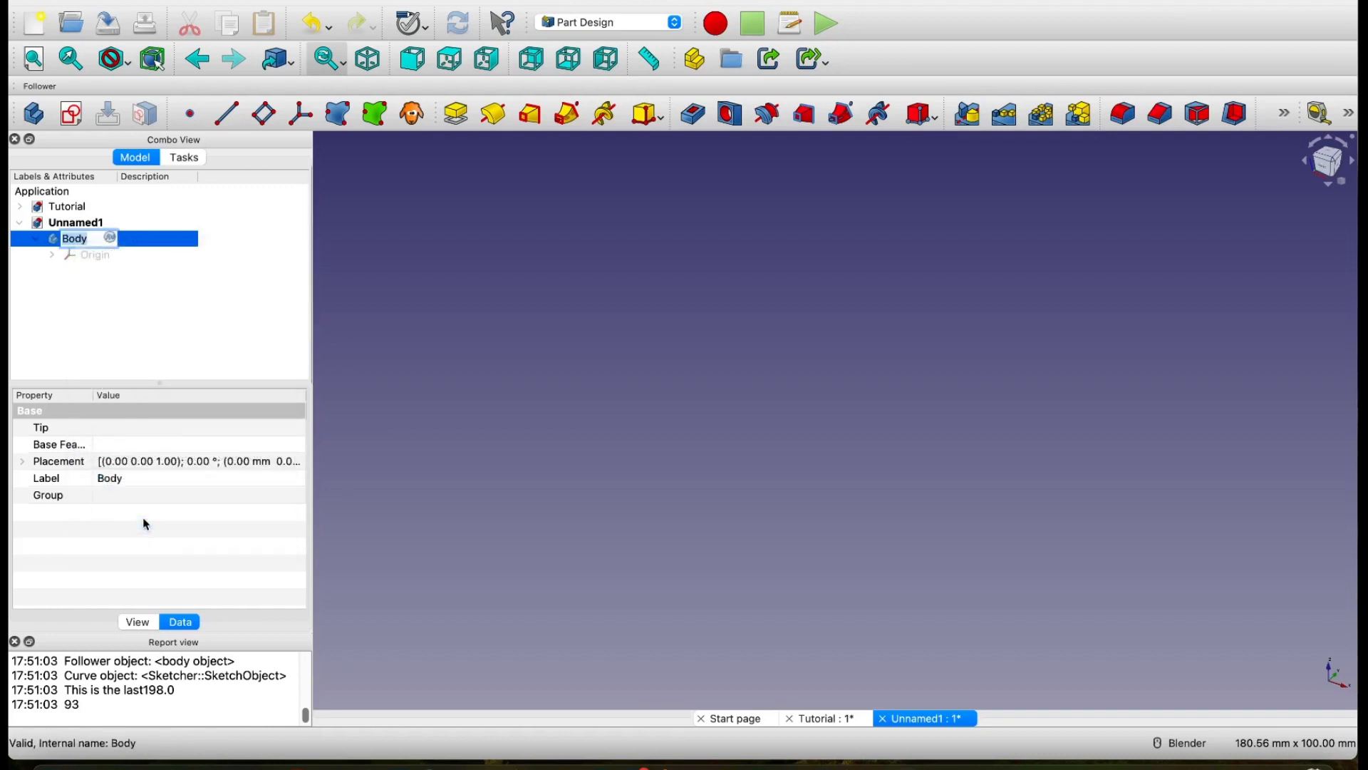
type("Slot")
left_click(104, 283)
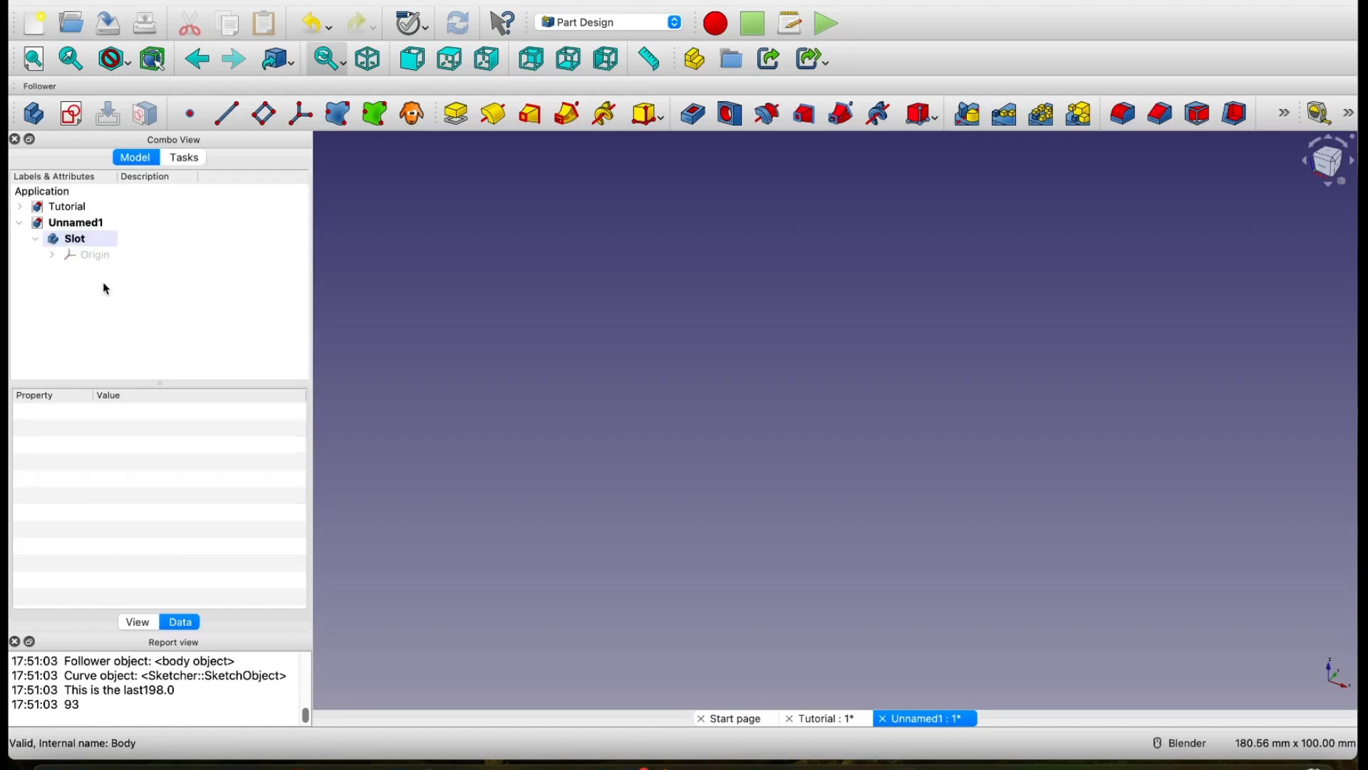
Step: Create a new sketch on the XZ plane in the Slot body
left_click(88, 246)
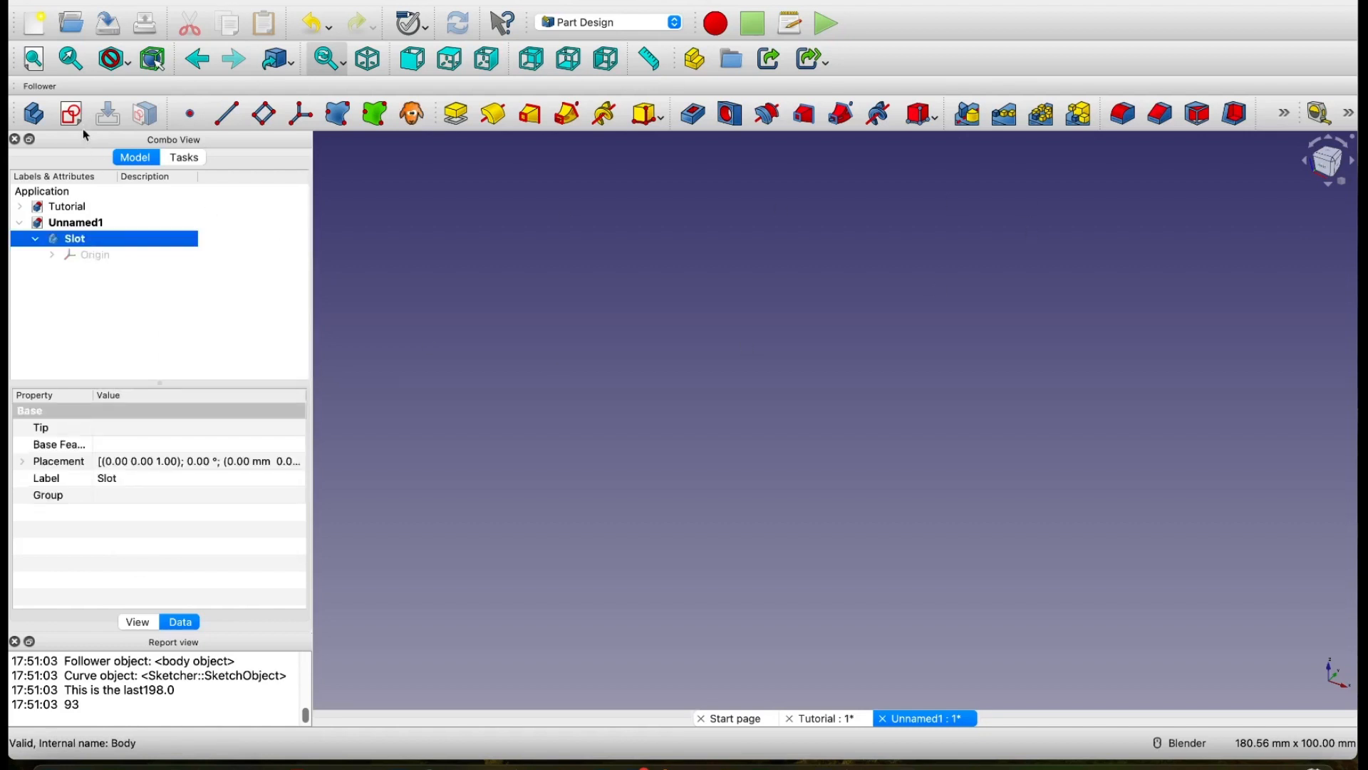
left_click(72, 116)
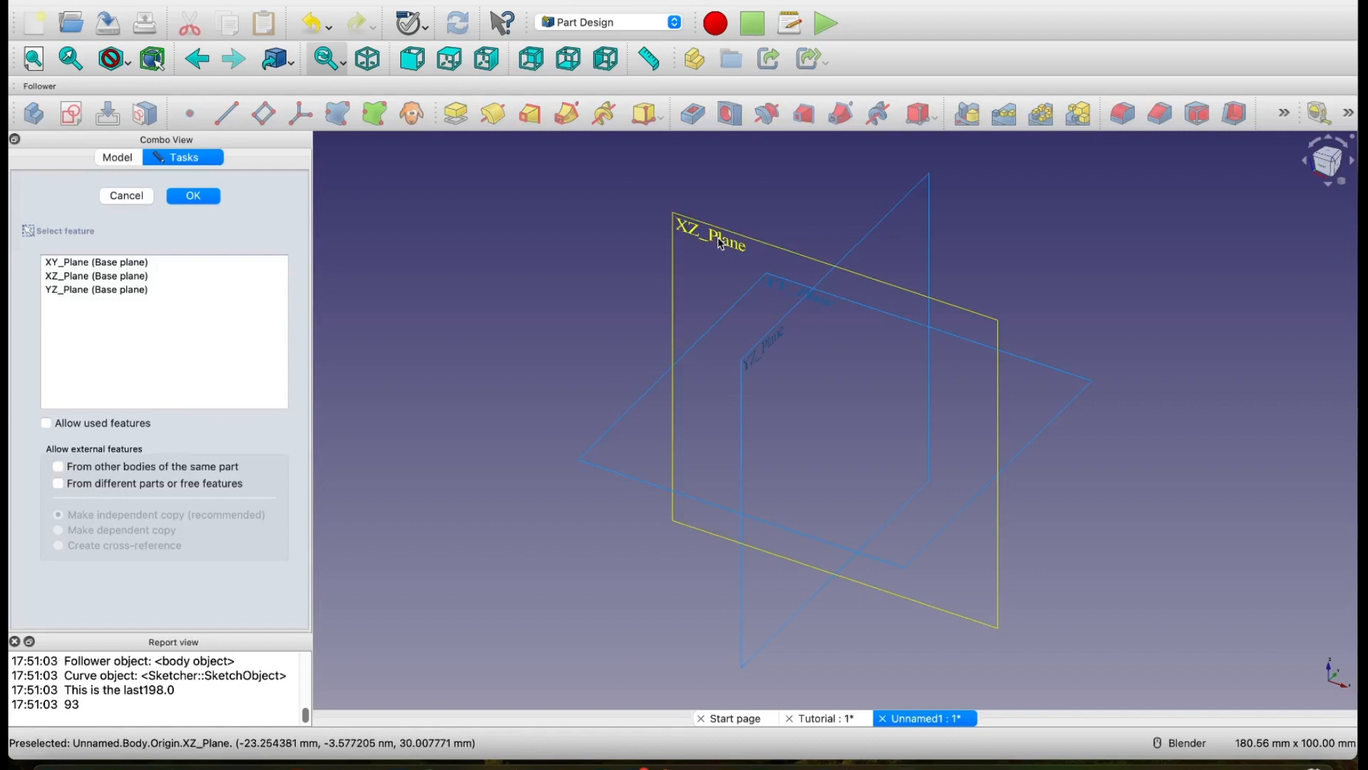
left_click(721, 243)
Step: Sketch a polyline from the origin: about 56 mm along the horizontal axis, a slope down about 23 mm, and a horizontal segment about 40 mm long
middle_click_drag(952, 293, 821, 188, "shift")
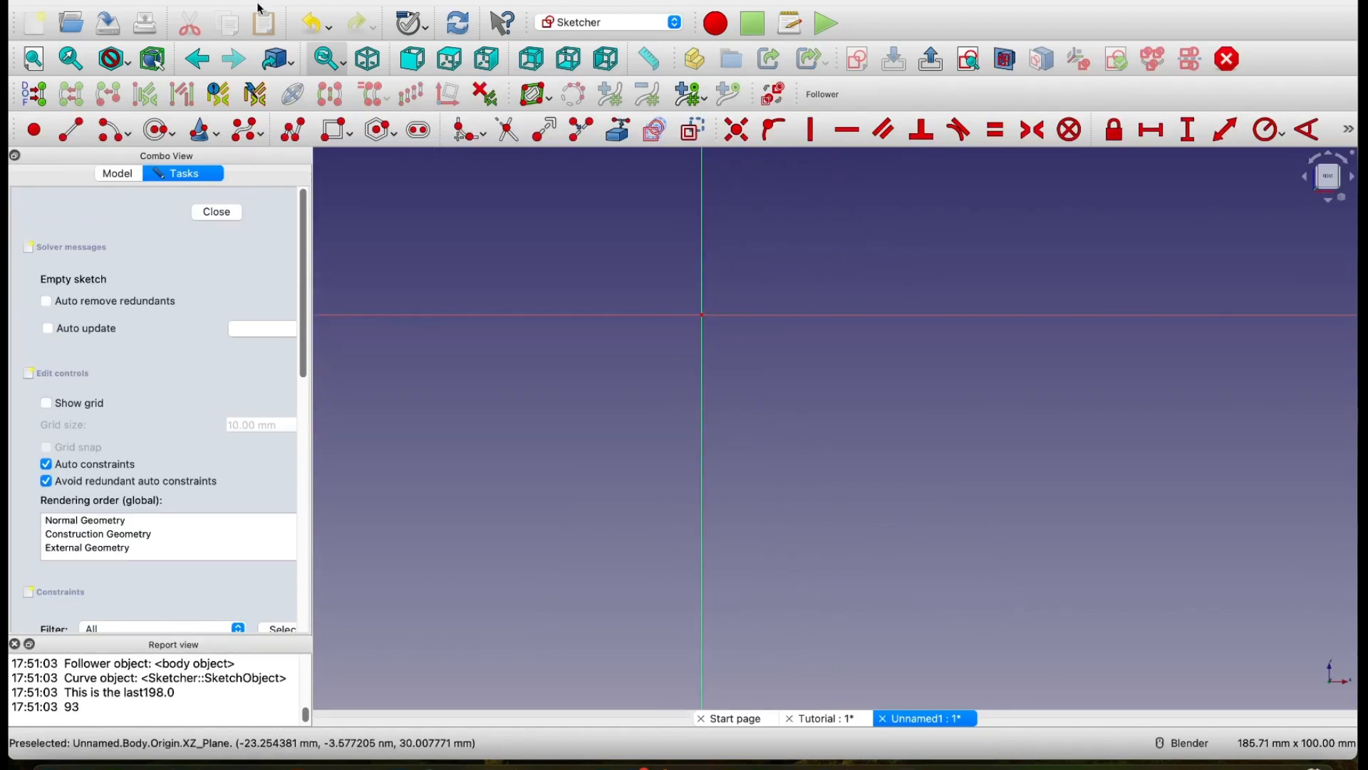
left_click(295, 133)
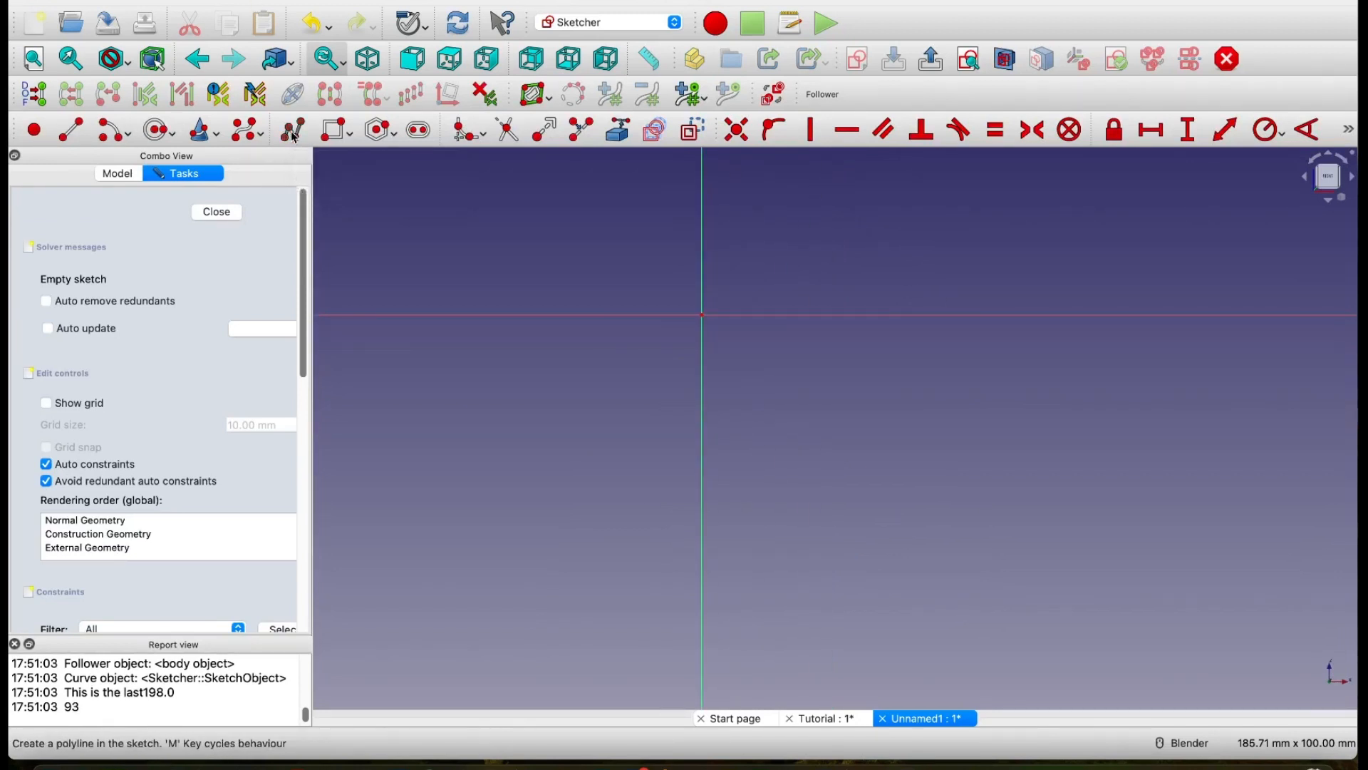
left_click(703, 314)
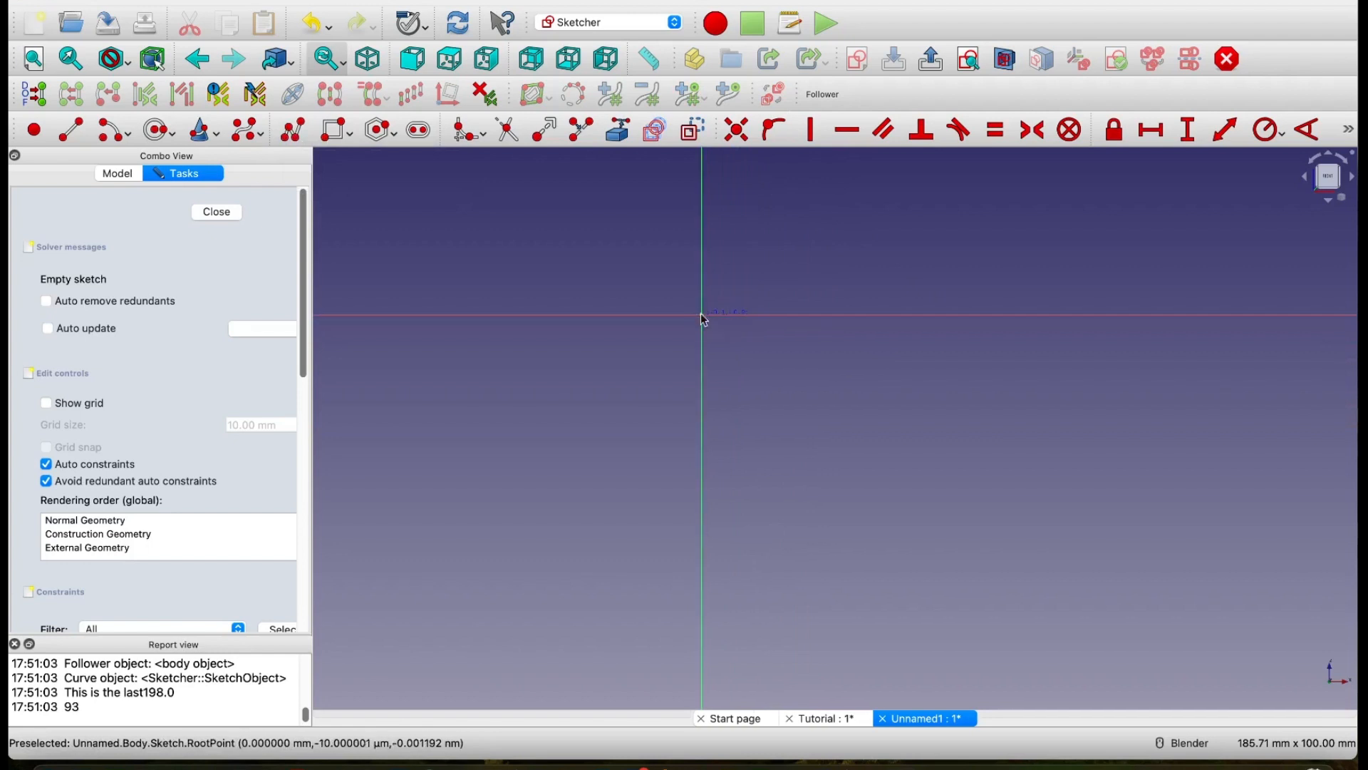
left_click(1020, 314)
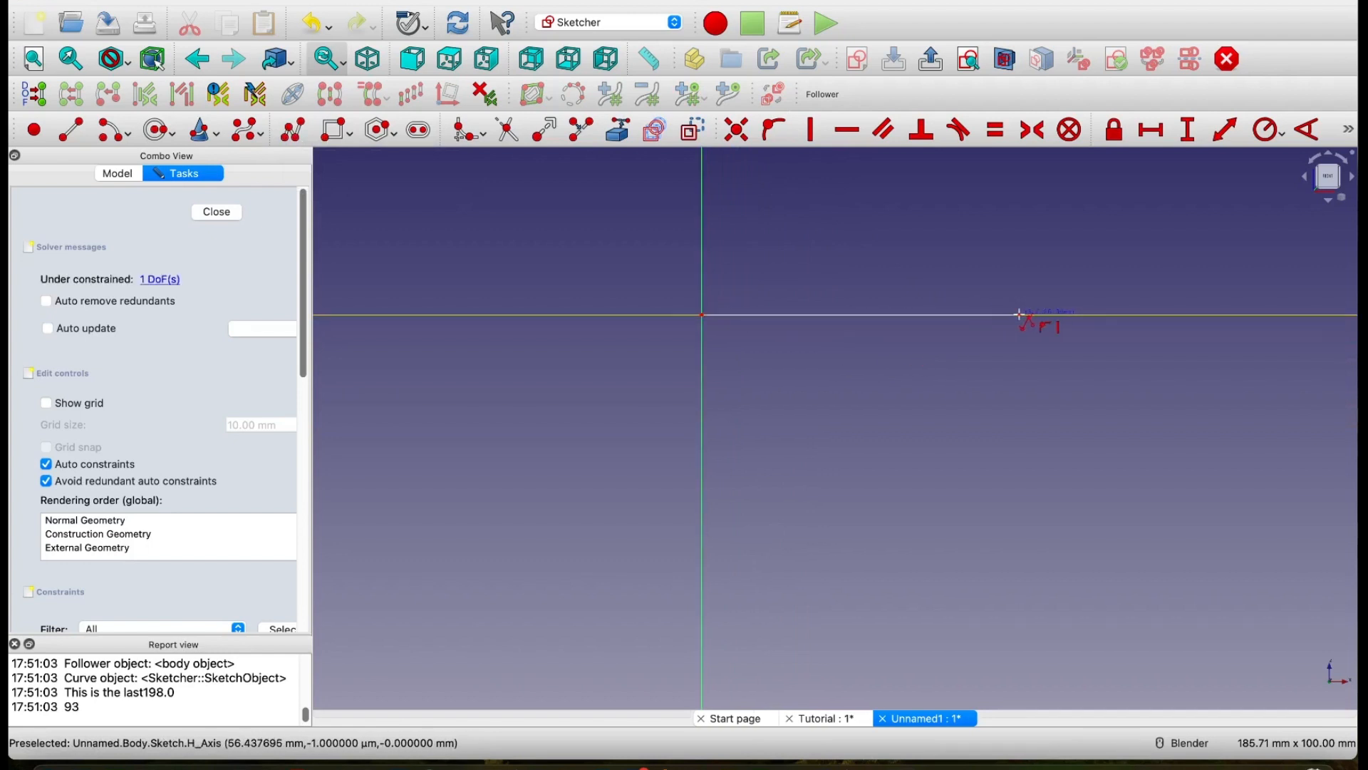
middle_click_drag(1138, 404, 926, 382, "shift")
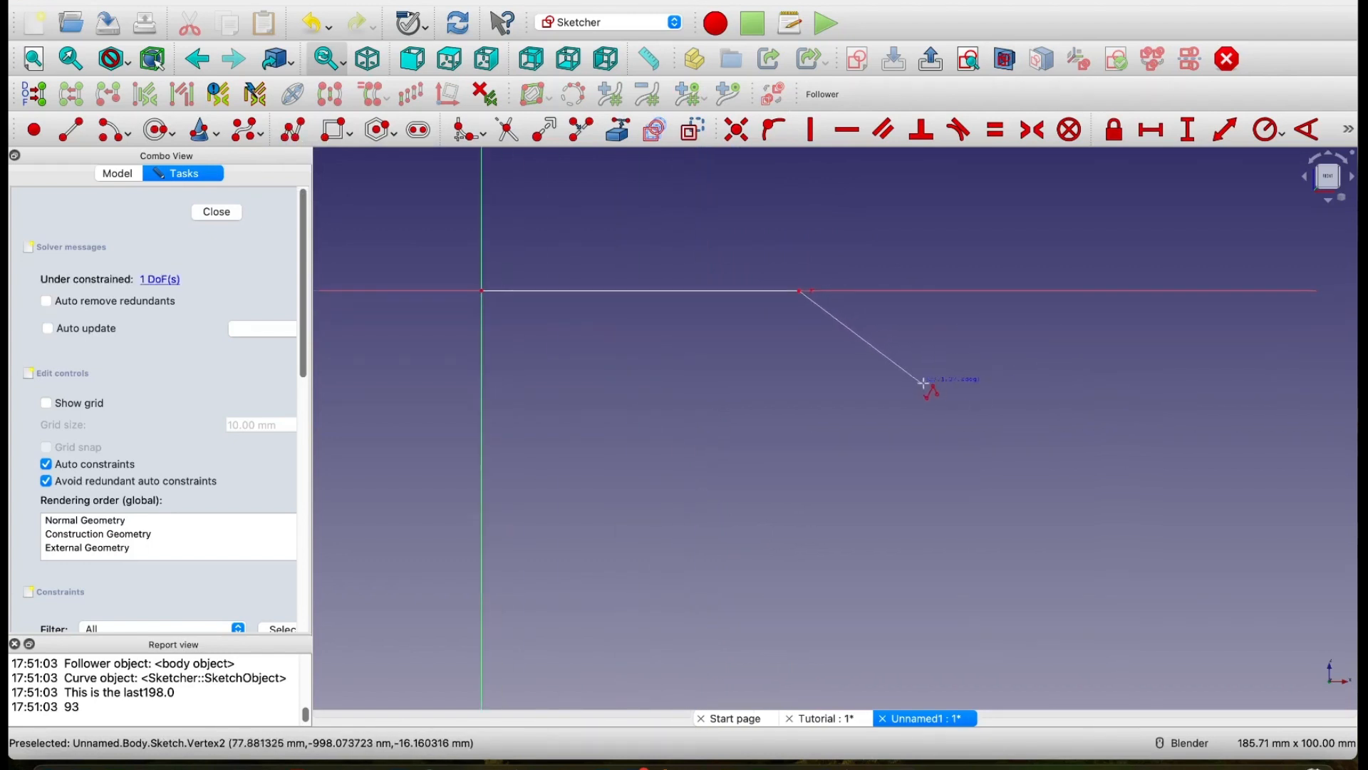
left_click(986, 423)
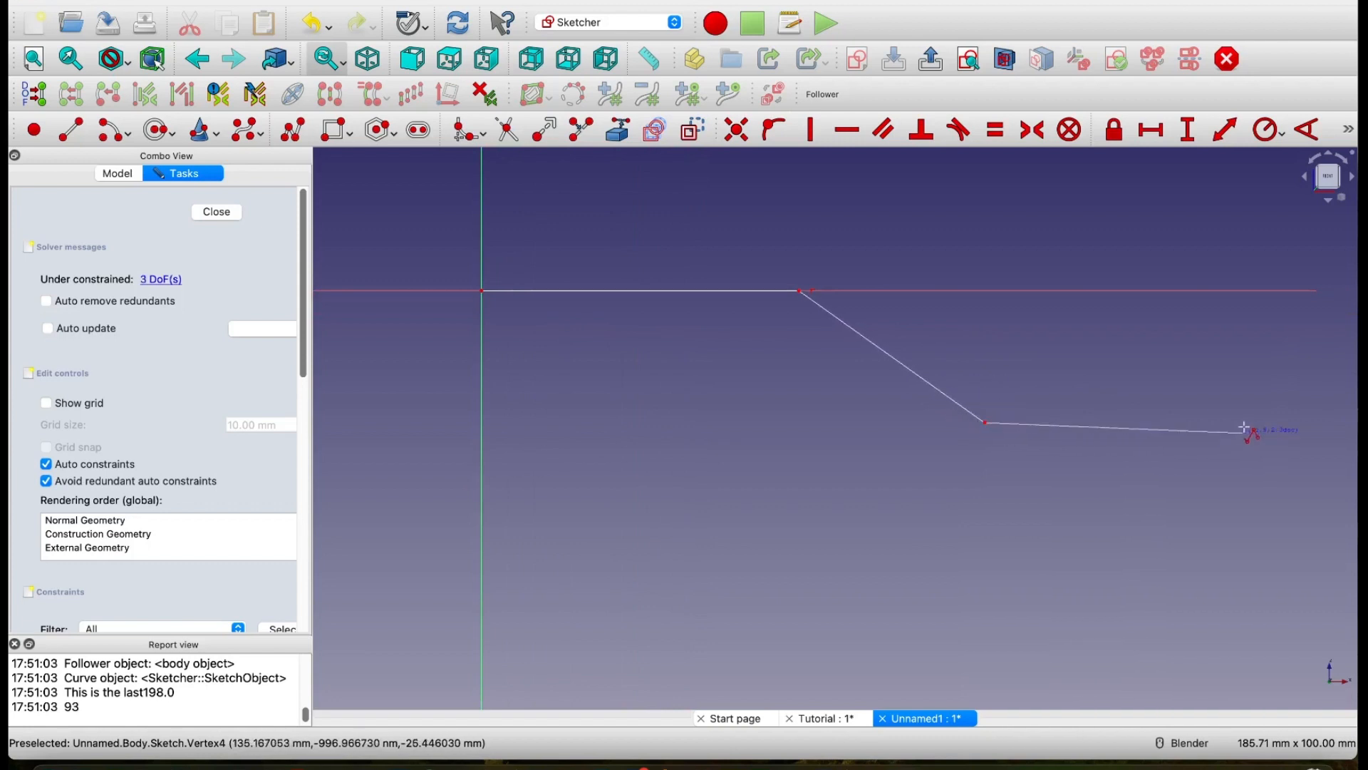
left_click(1209, 423)
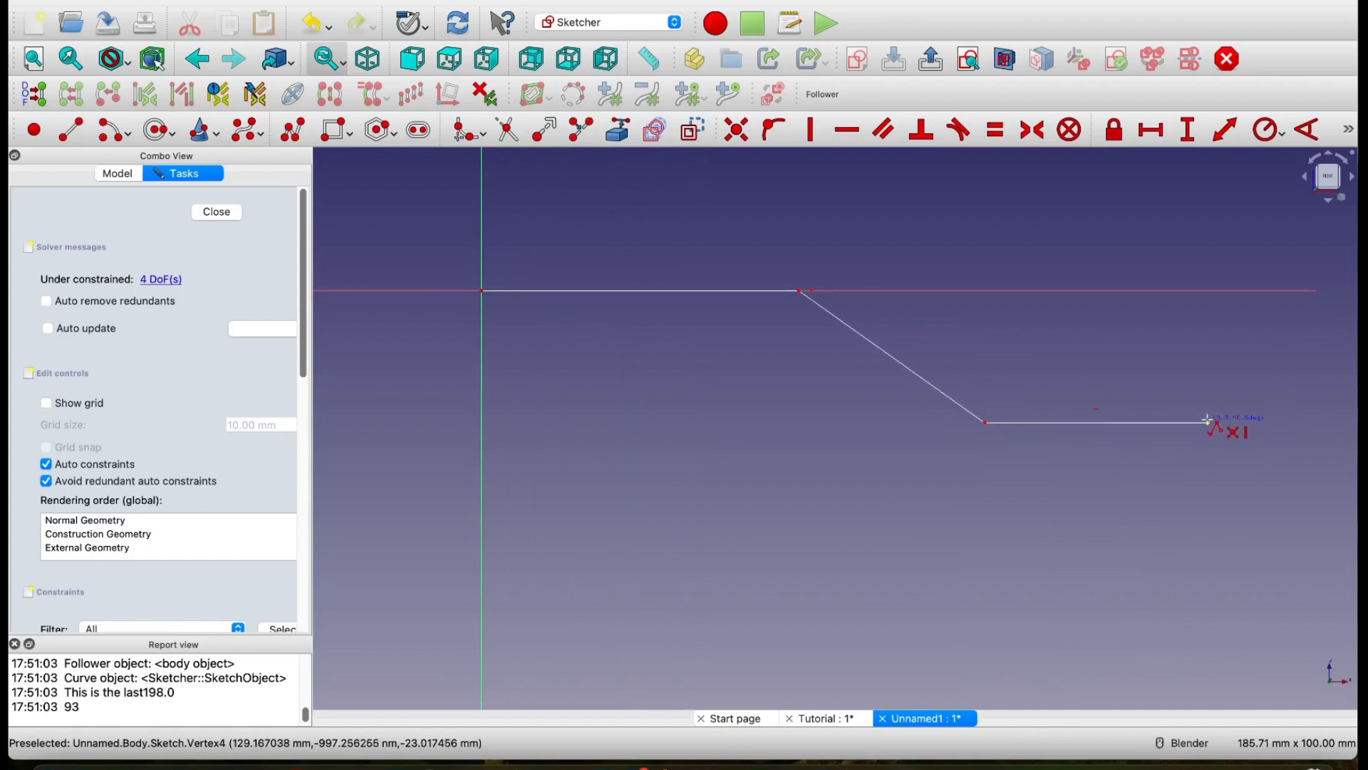
right_click(1156, 492)
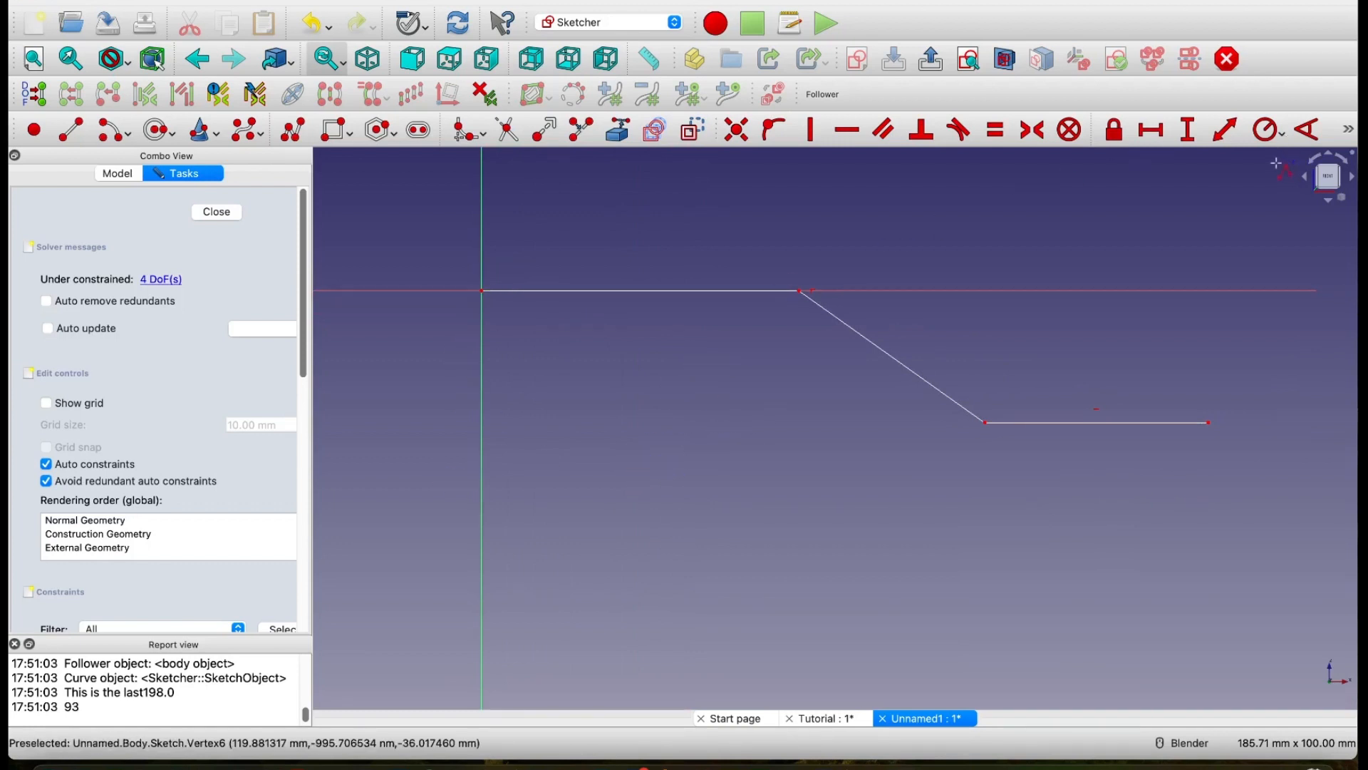
Step: Constrain the lower horizontal segment's length to 100 mm and place its dimension below the line
left_click(1061, 421)
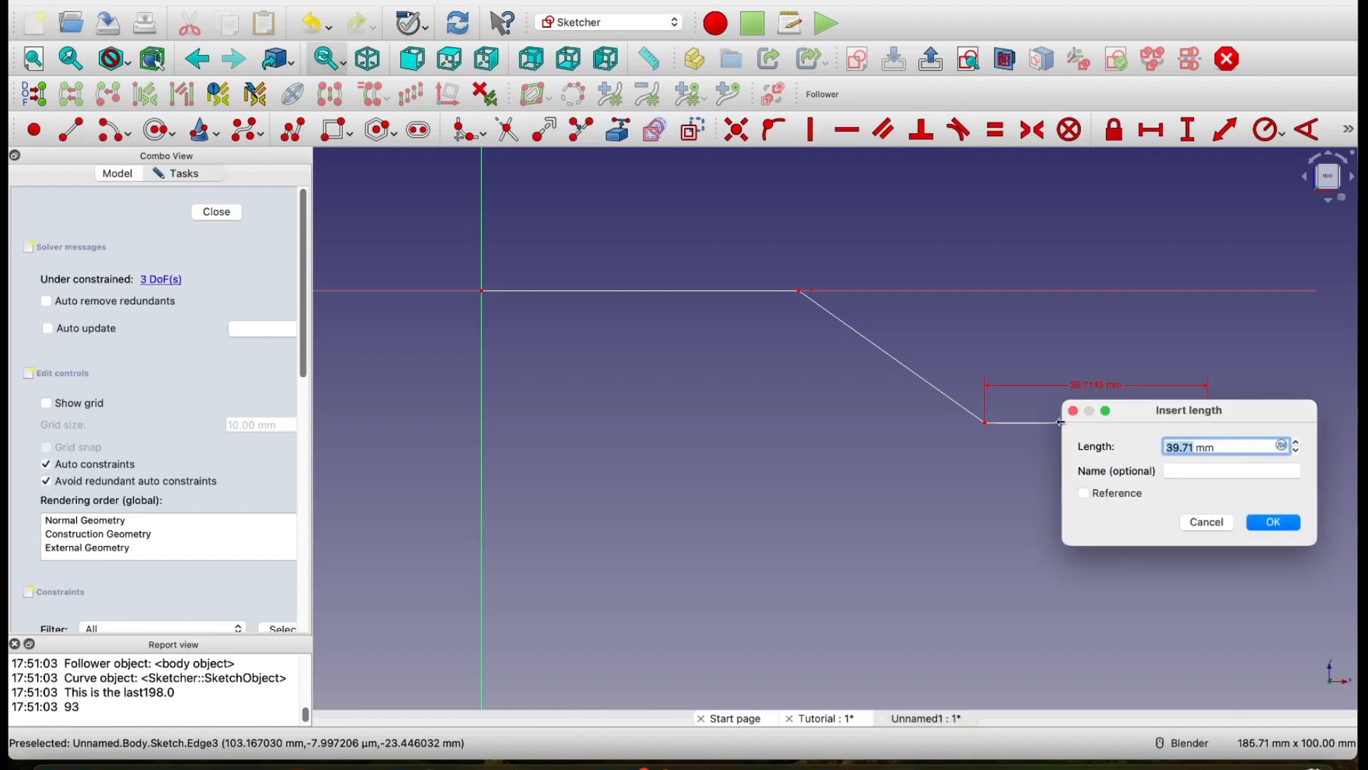
type("100")
left_click(1274, 524)
scroll(941, 483, "down", 2)
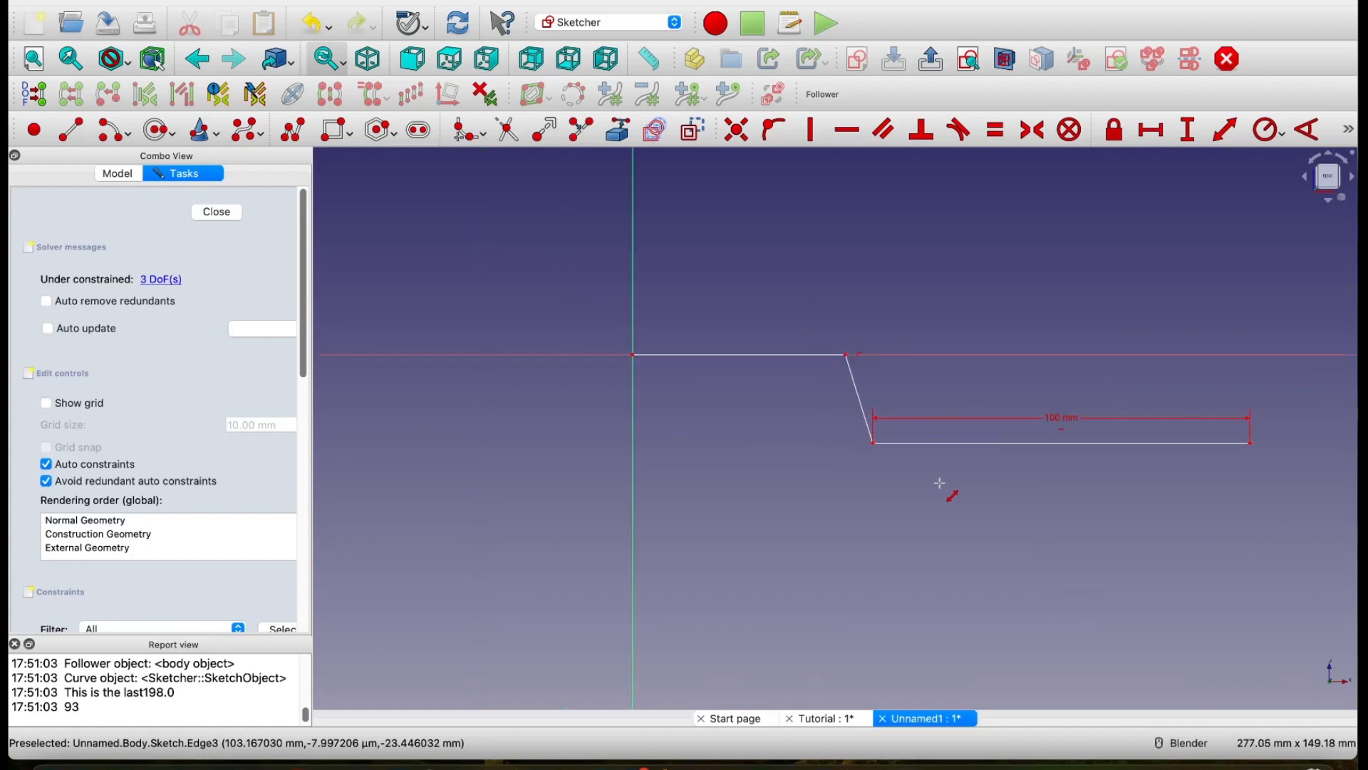
left_click_drag(1062, 422, 1065, 534)
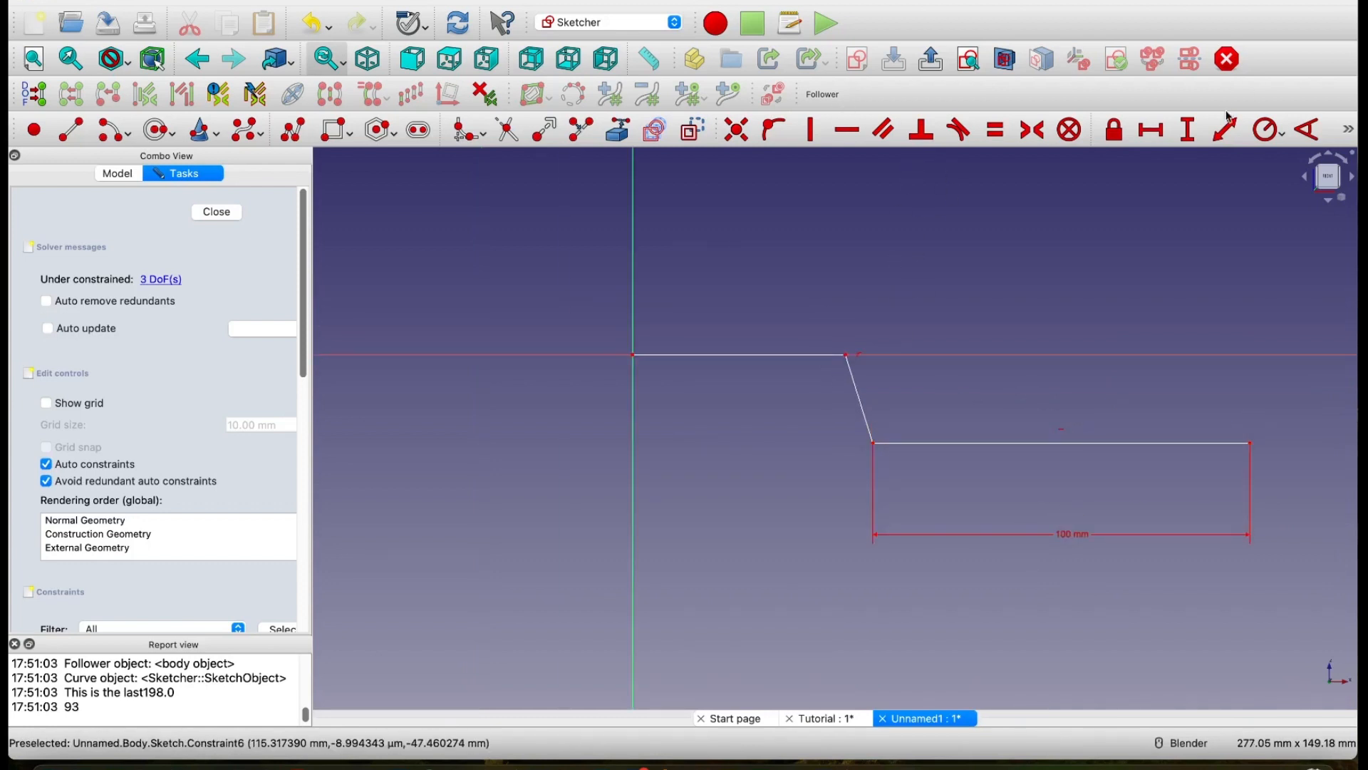
Step: Constrain the vertical distance between the sloped segment's endpoints to 50 mm and move that dimension to the other side of the segment
left_click(1188, 129)
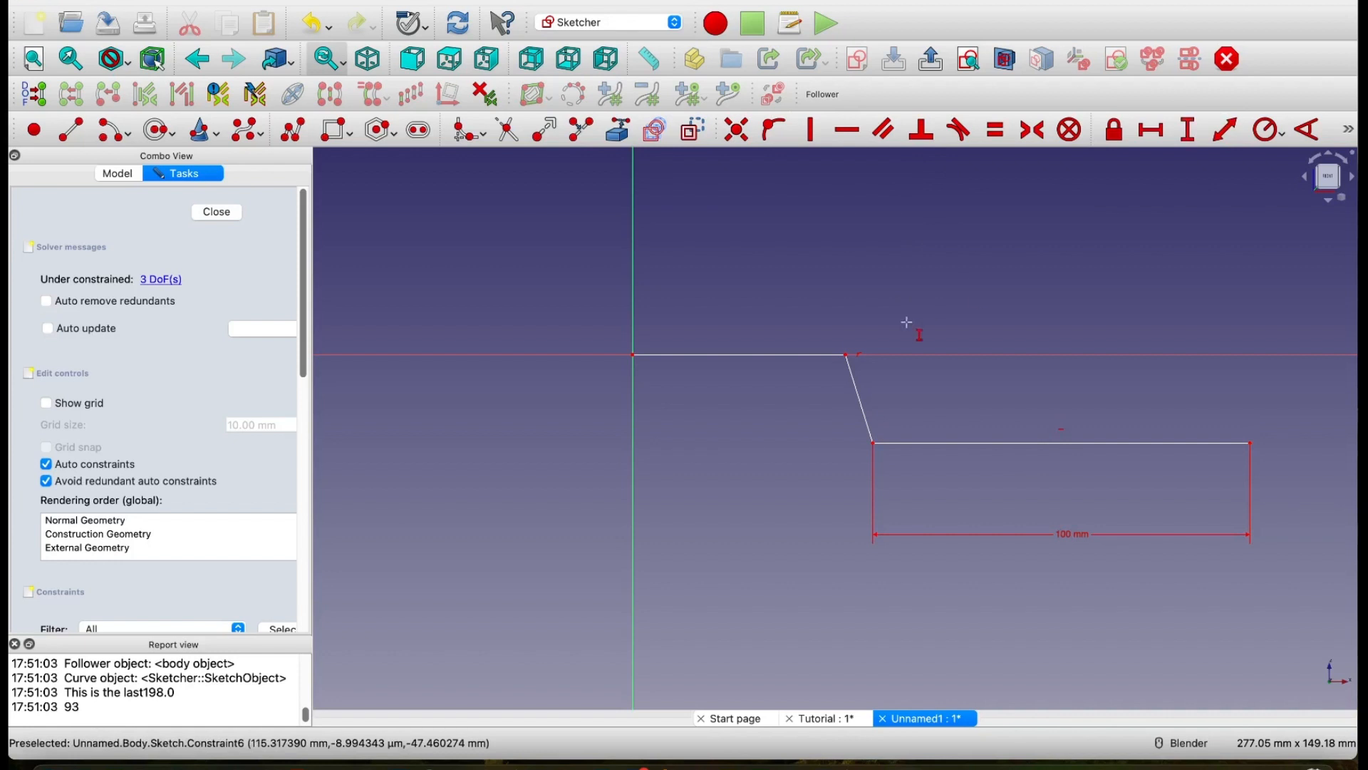
left_click(845, 355)
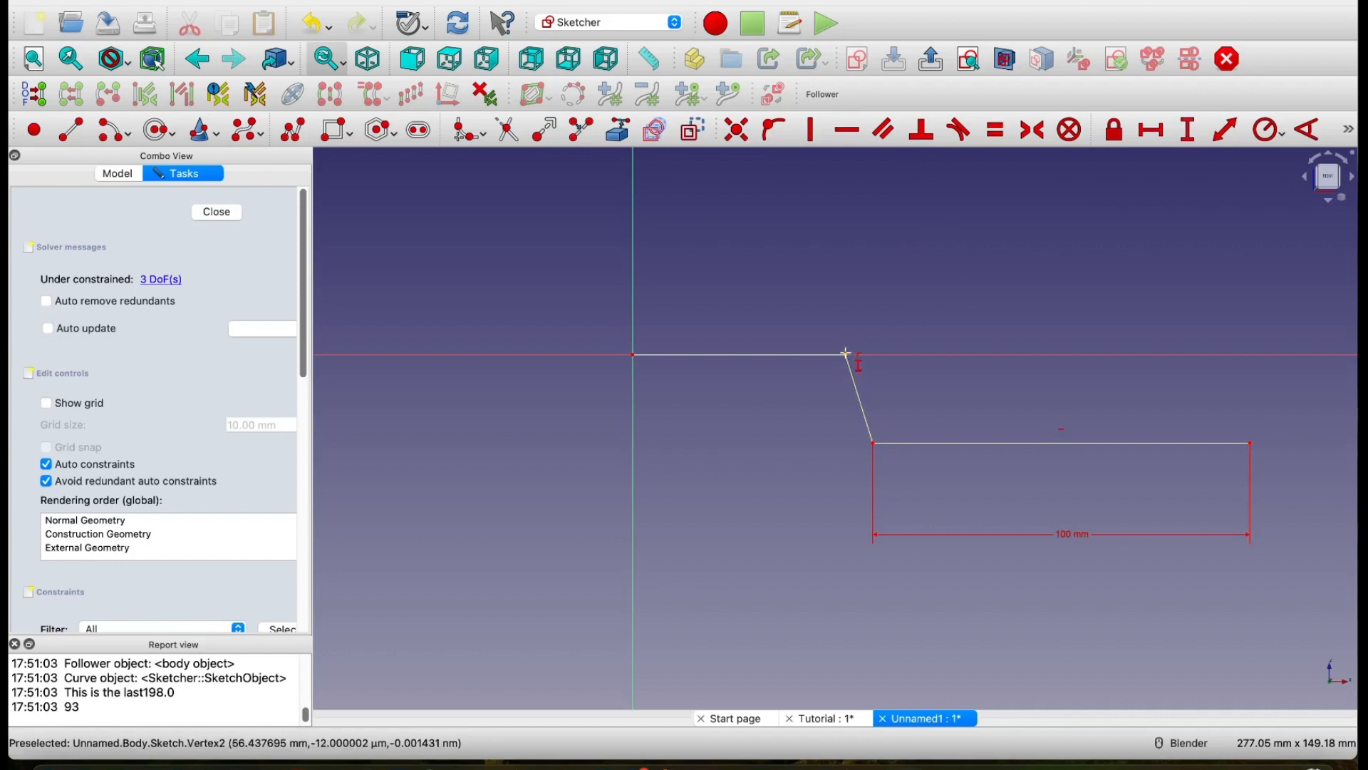
left_click(873, 443)
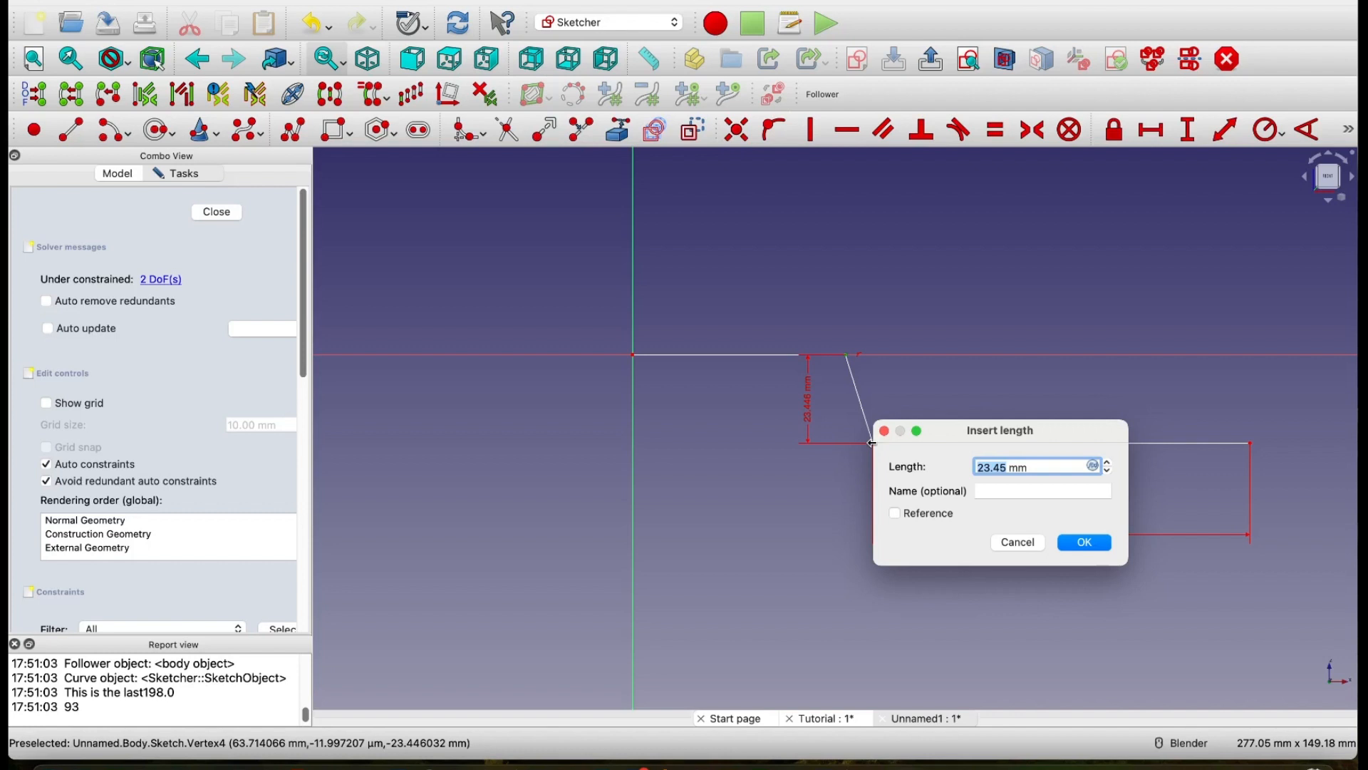
type("5")
left_click(1091, 548)
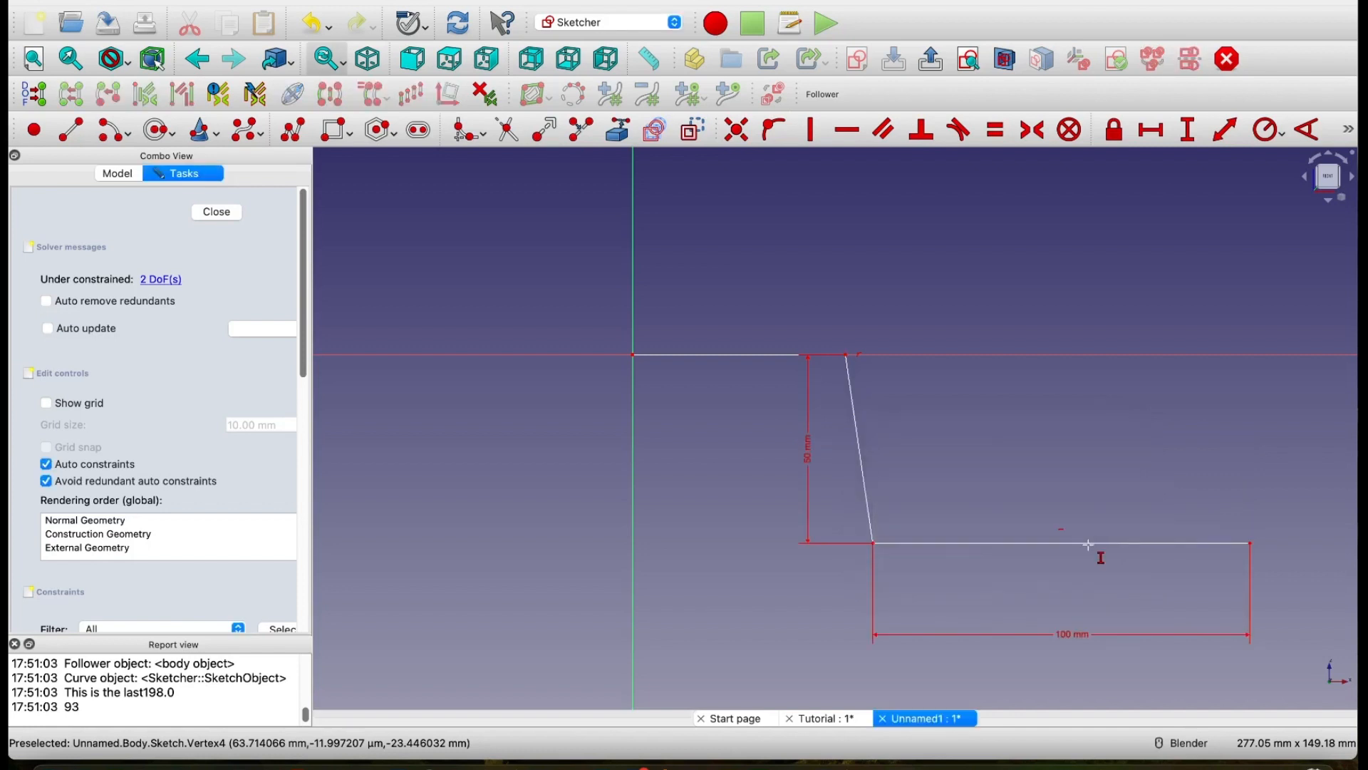
scroll(965, 434, "down", 1)
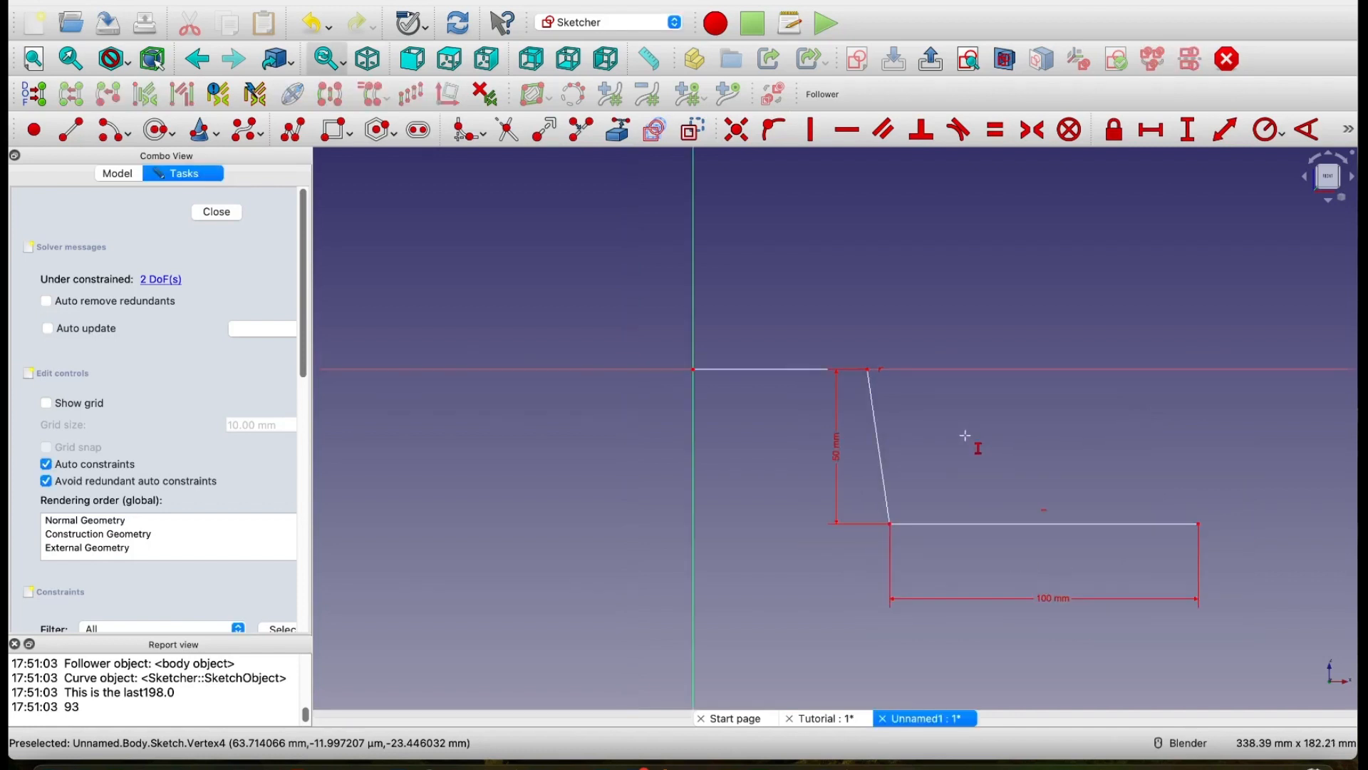
mouse_move(951, 425)
middle_mouse_down("shift")
mouse_move(907, 306)
mouse_move(1000, 366)
mouse_move(881, 359)
middle_mouse_up("shift")
scroll(907, 305, "up", 1)
key("i")
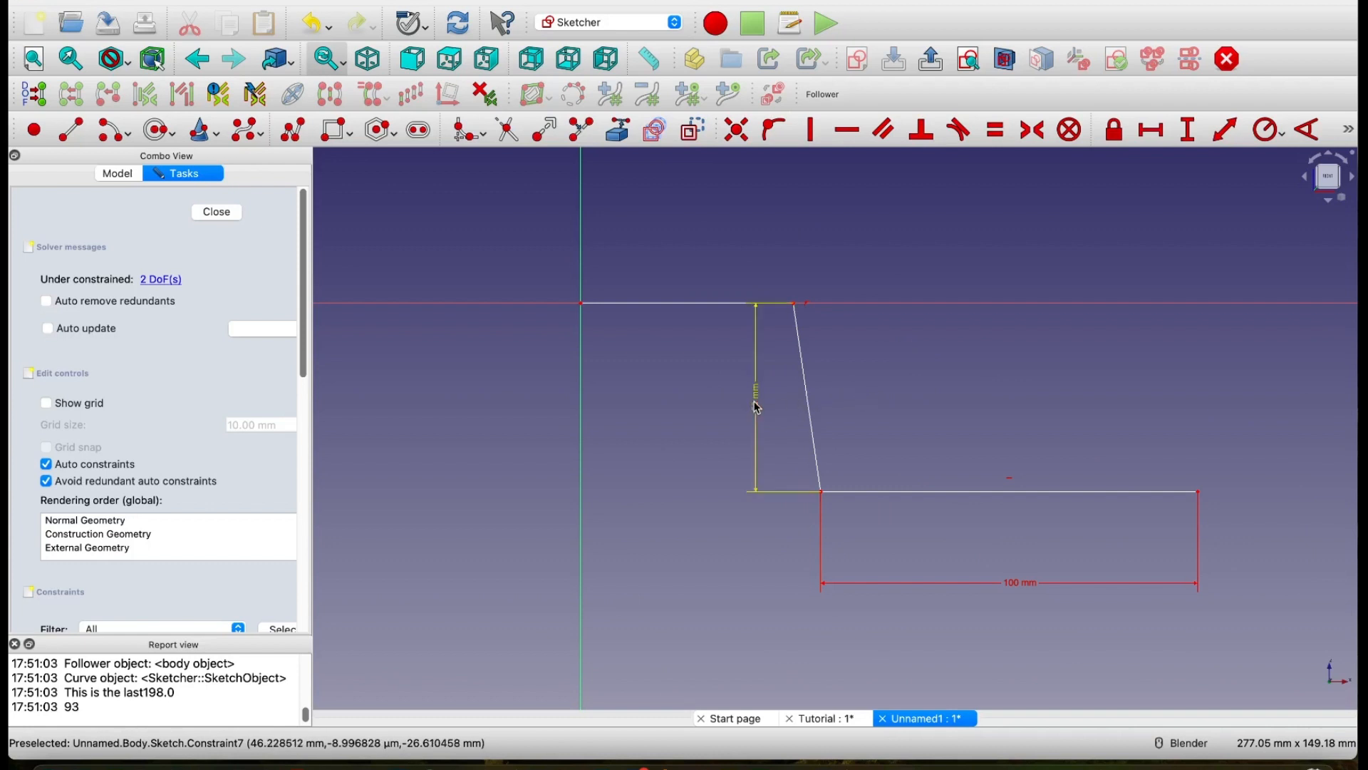
left_click_drag(758, 407, 882, 397)
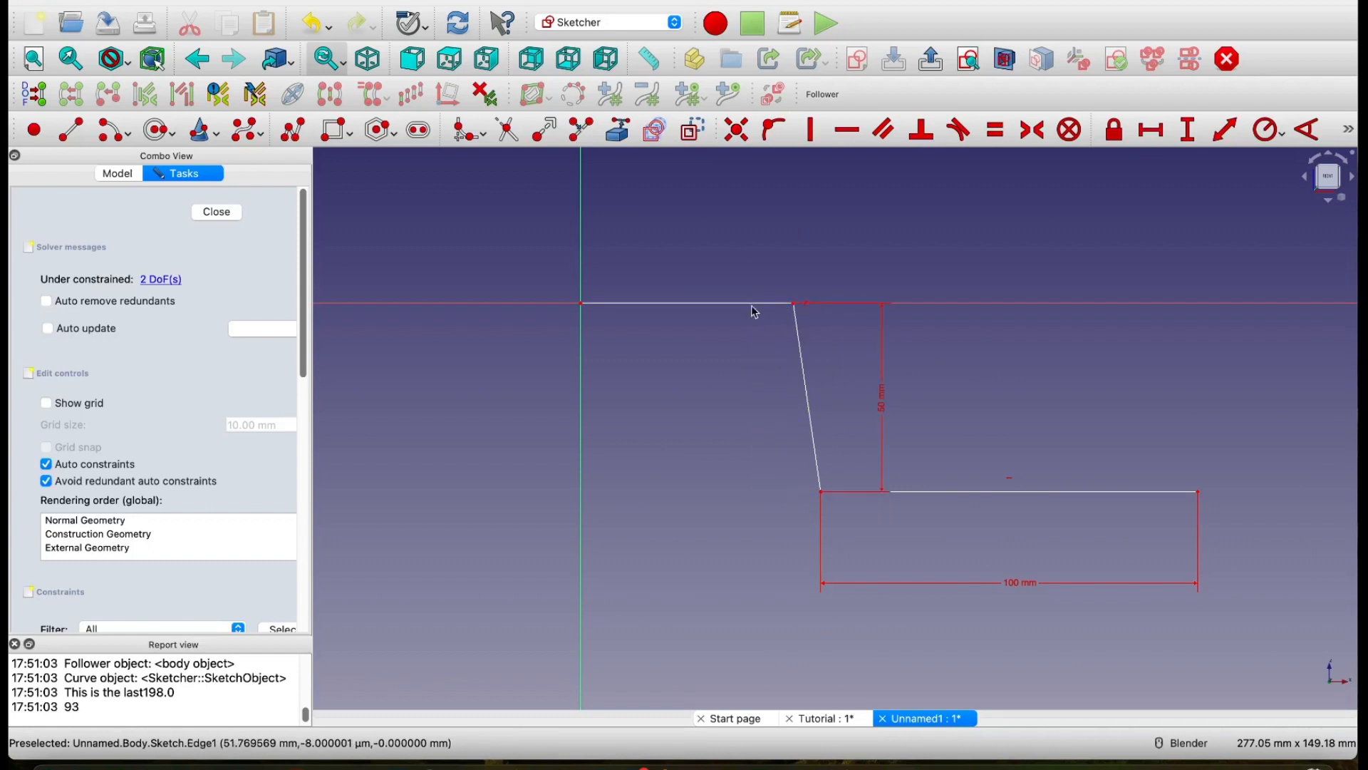
Step: Constrain the angle between the upper horizontal segment and the sloped segment to 140°
left_click(1309, 130)
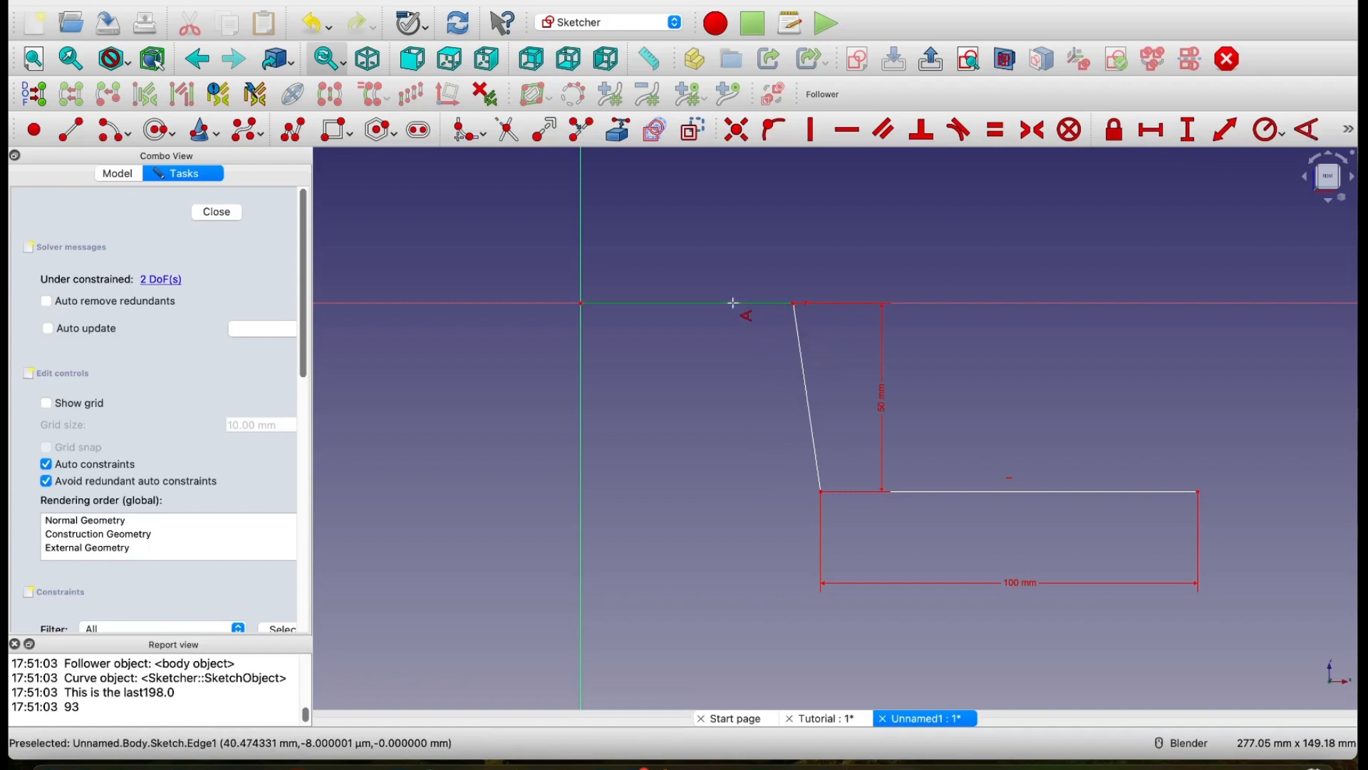
left_click(734, 303)
left_click(801, 349)
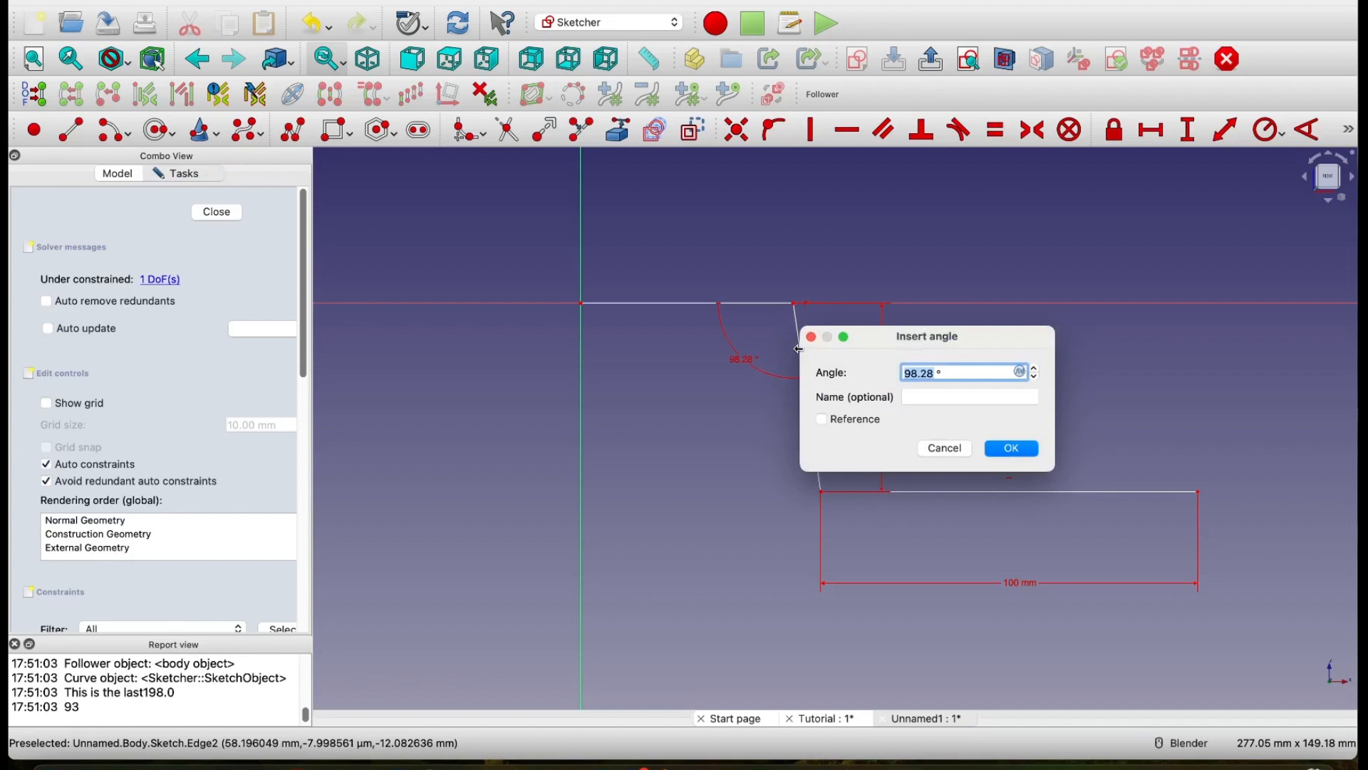
type("140")
left_click(1015, 449)
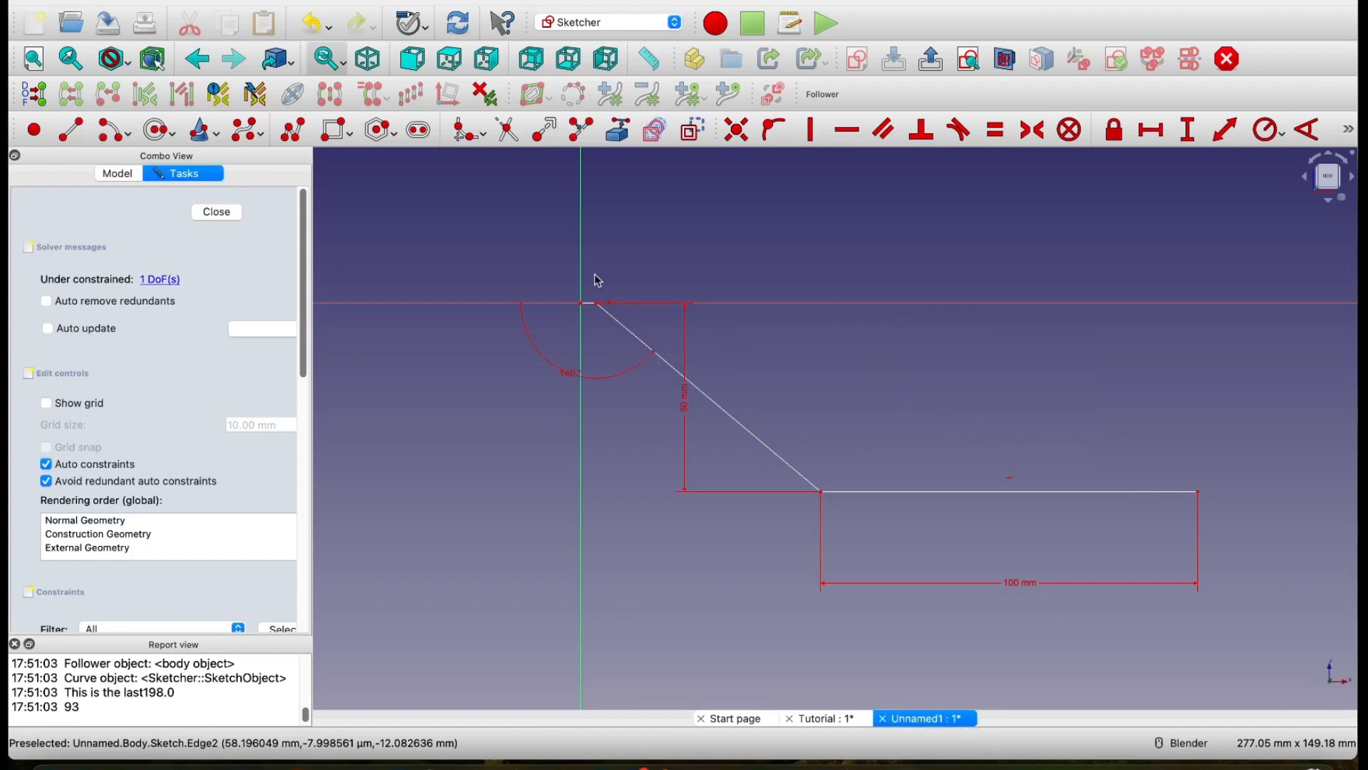
Step: Constrain the length of the upper horizontal segment starting at the origin to 200 mm
key("k")
key("d")
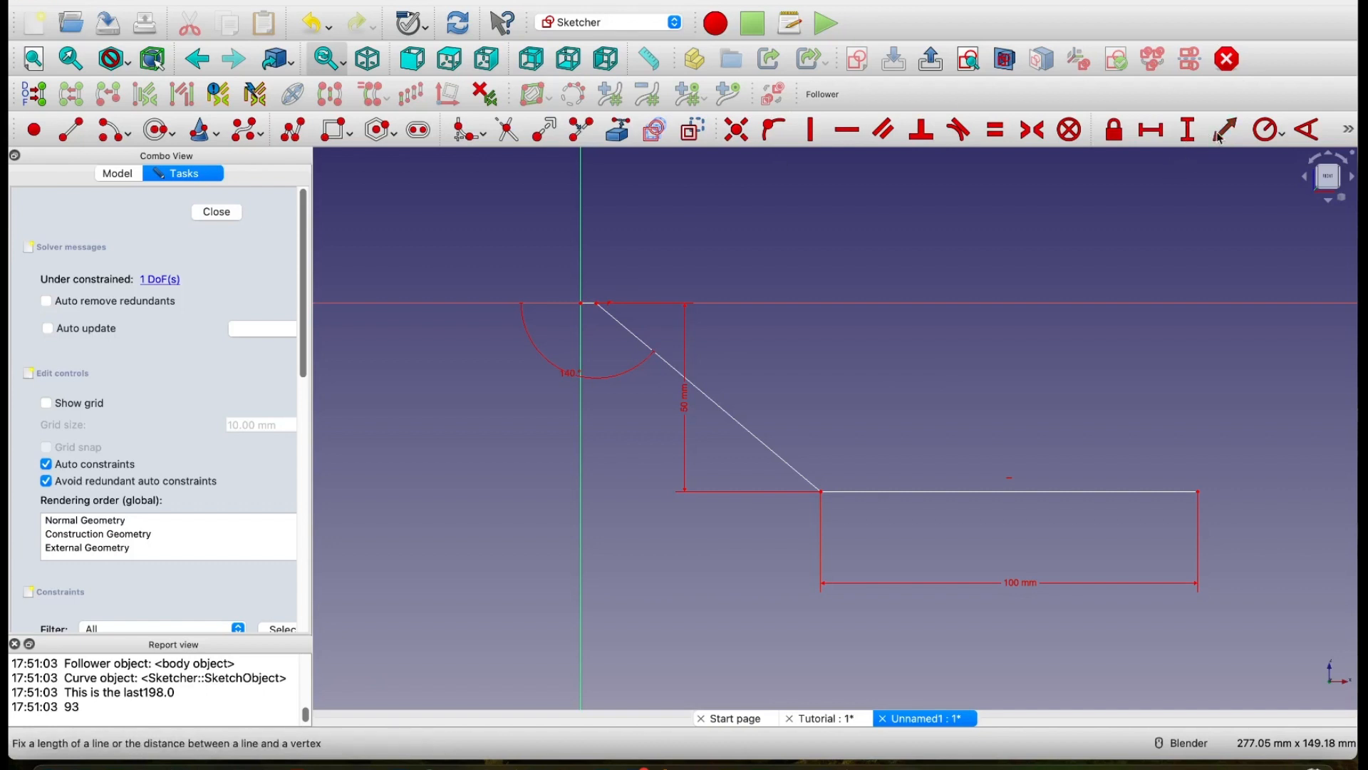
left_click(586, 304)
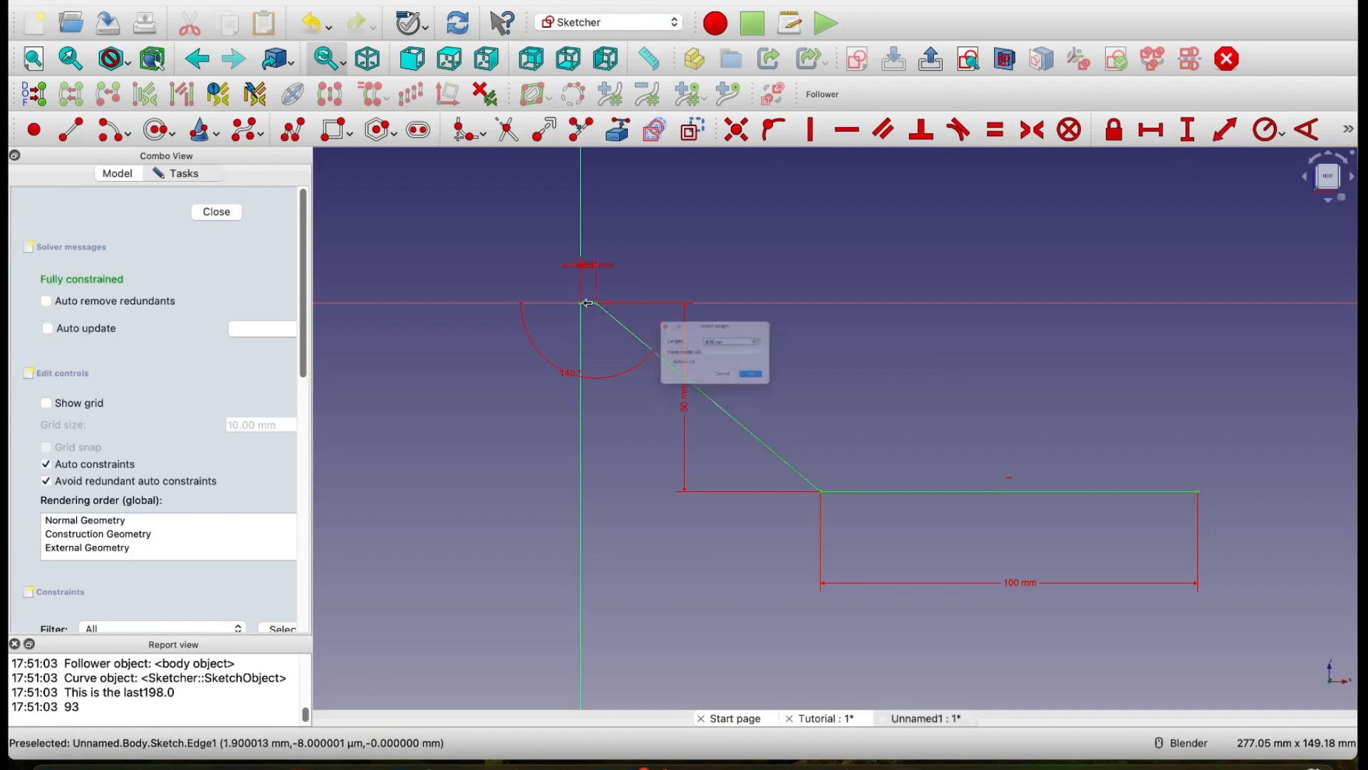
type("200")
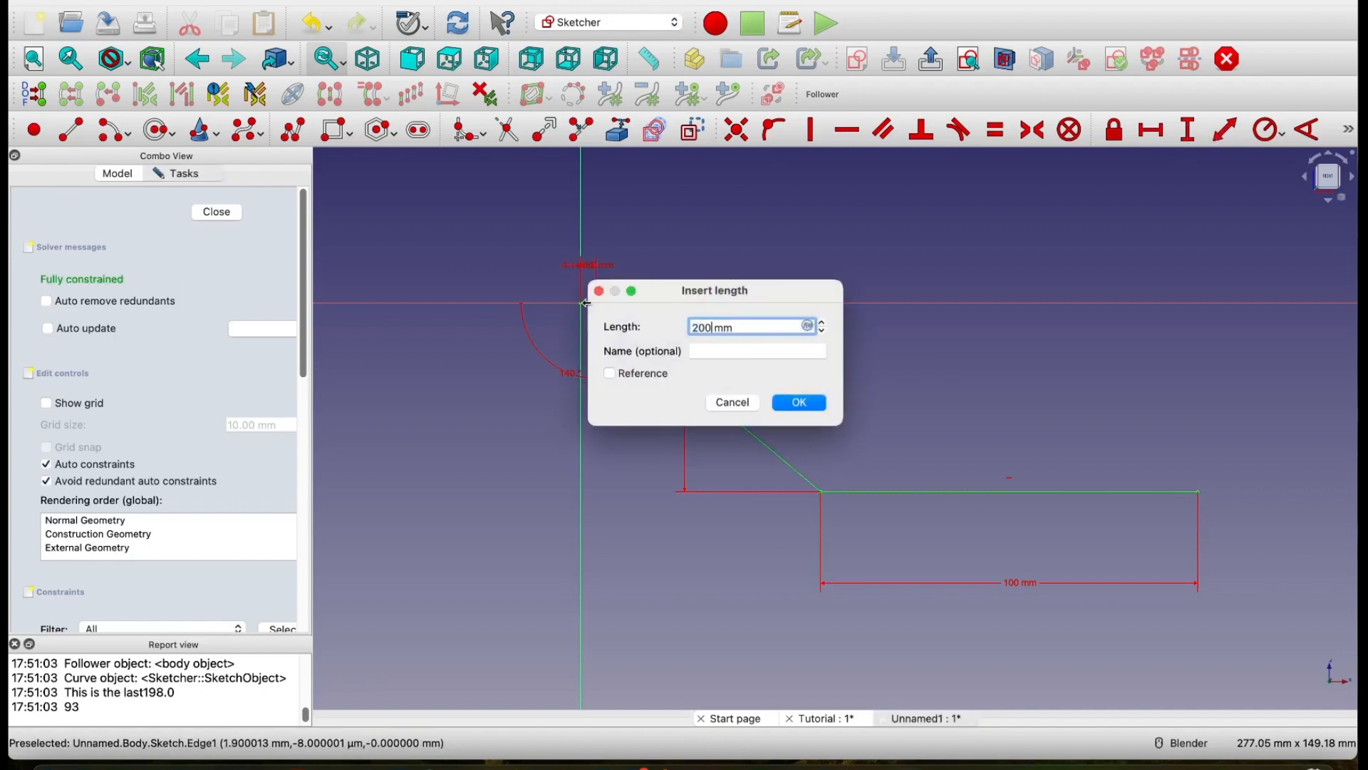
left_click(805, 403)
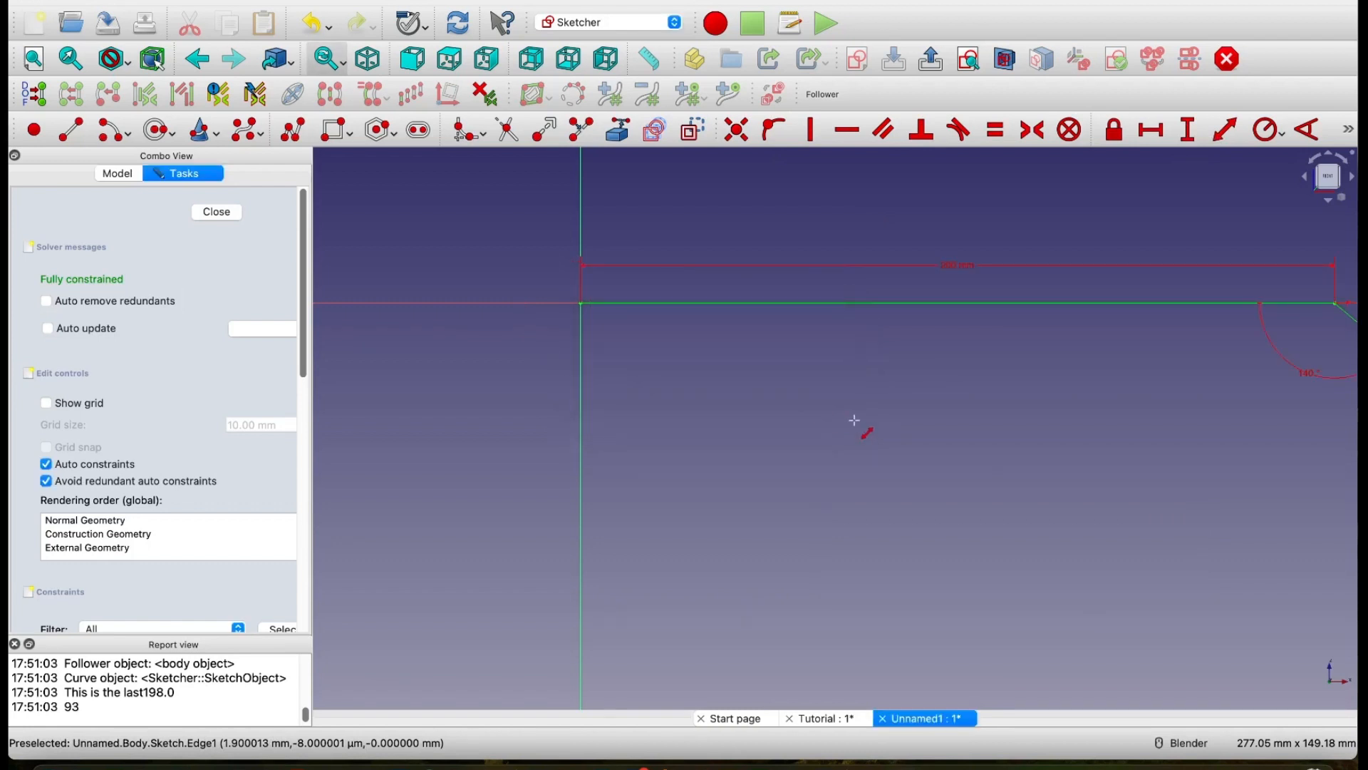
Step: Fillet both corners of the sloped segment and move the 140° angle dimension farther out from the upper corner
scroll(862, 425, "down", 4)
scroll(913, 443, "down", 2)
middle_click_drag(913, 442, 578, 416, "shift")
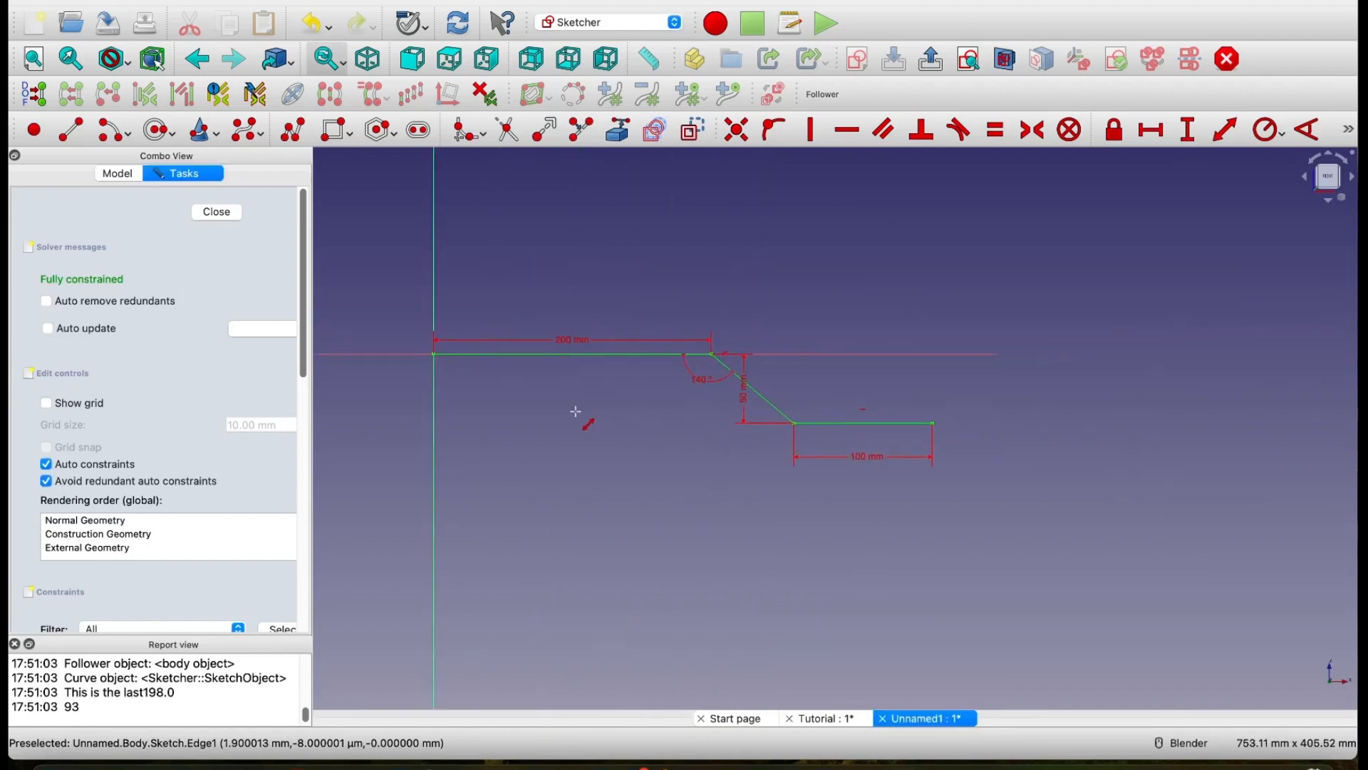
scroll(639, 414, "up", 1)
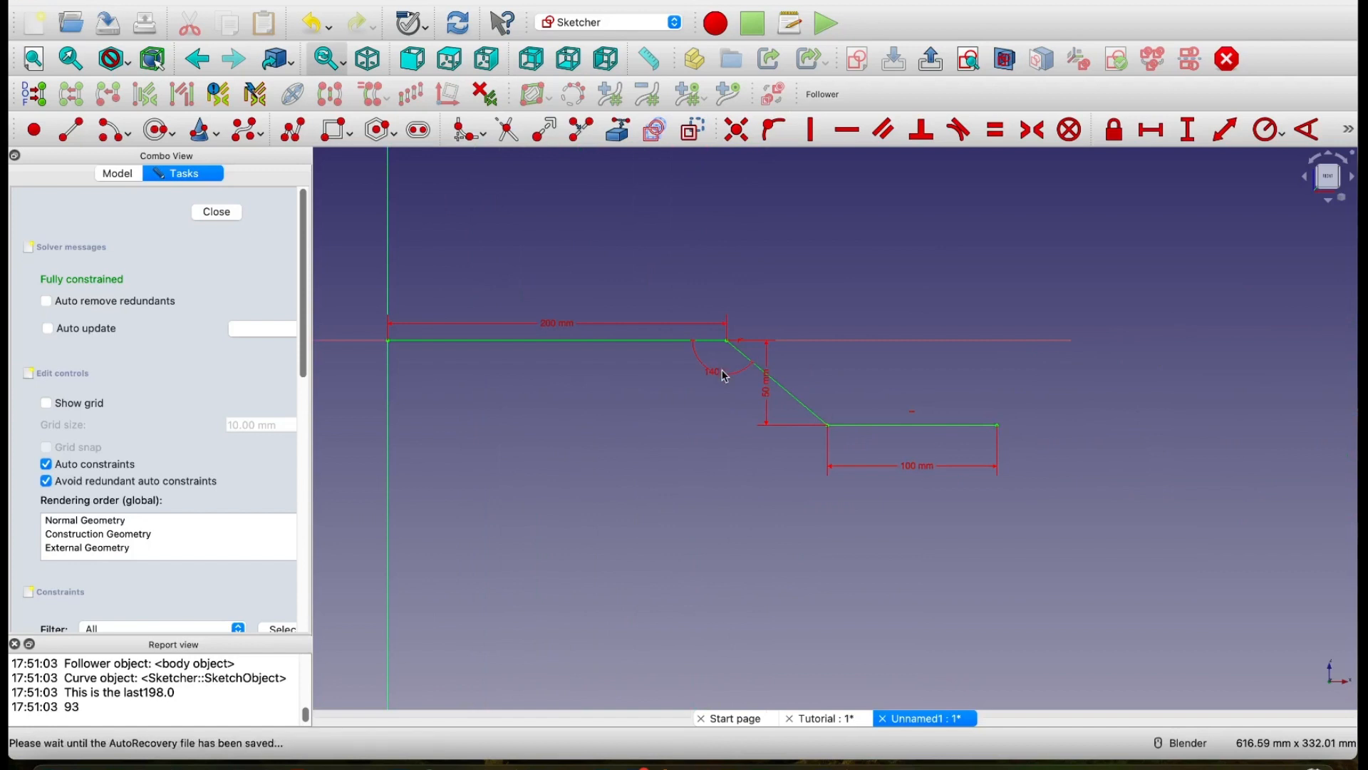
scroll(729, 340, "up", 3)
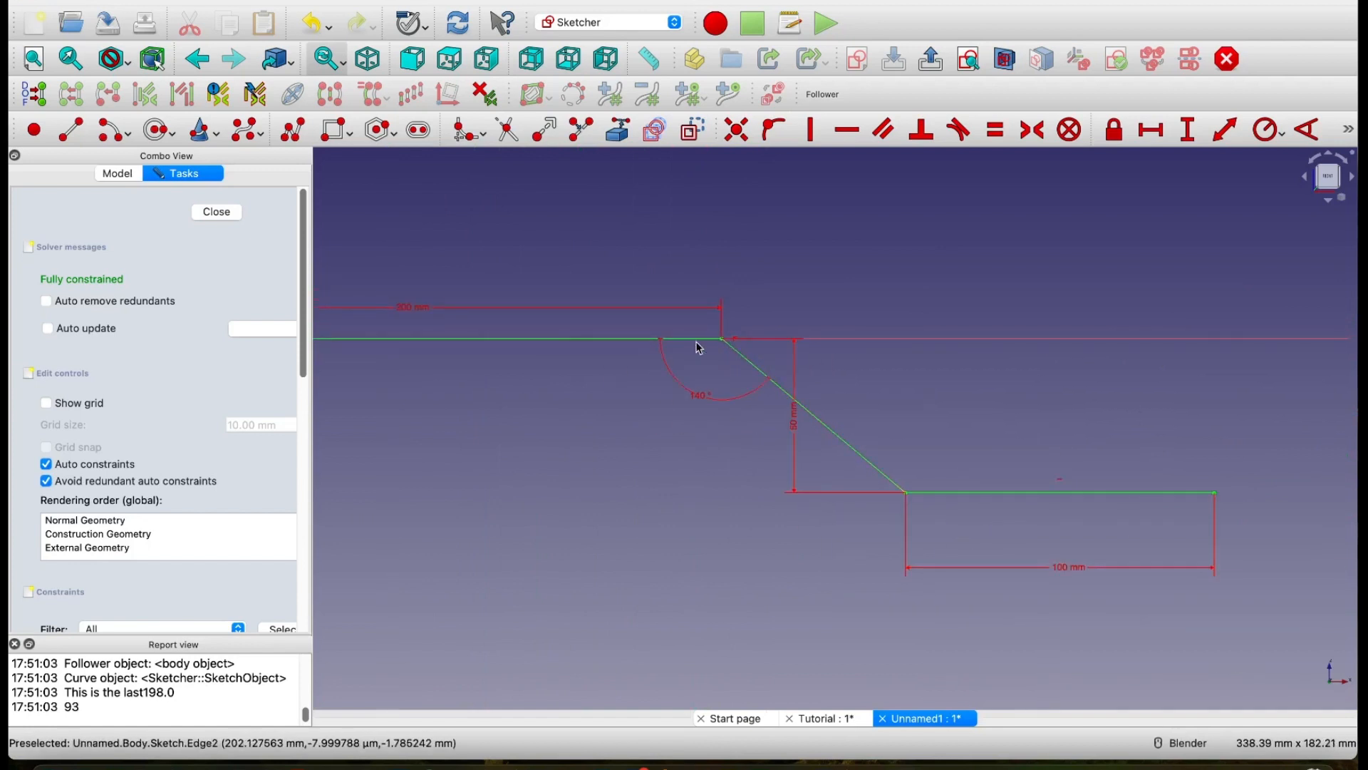
left_click(467, 130)
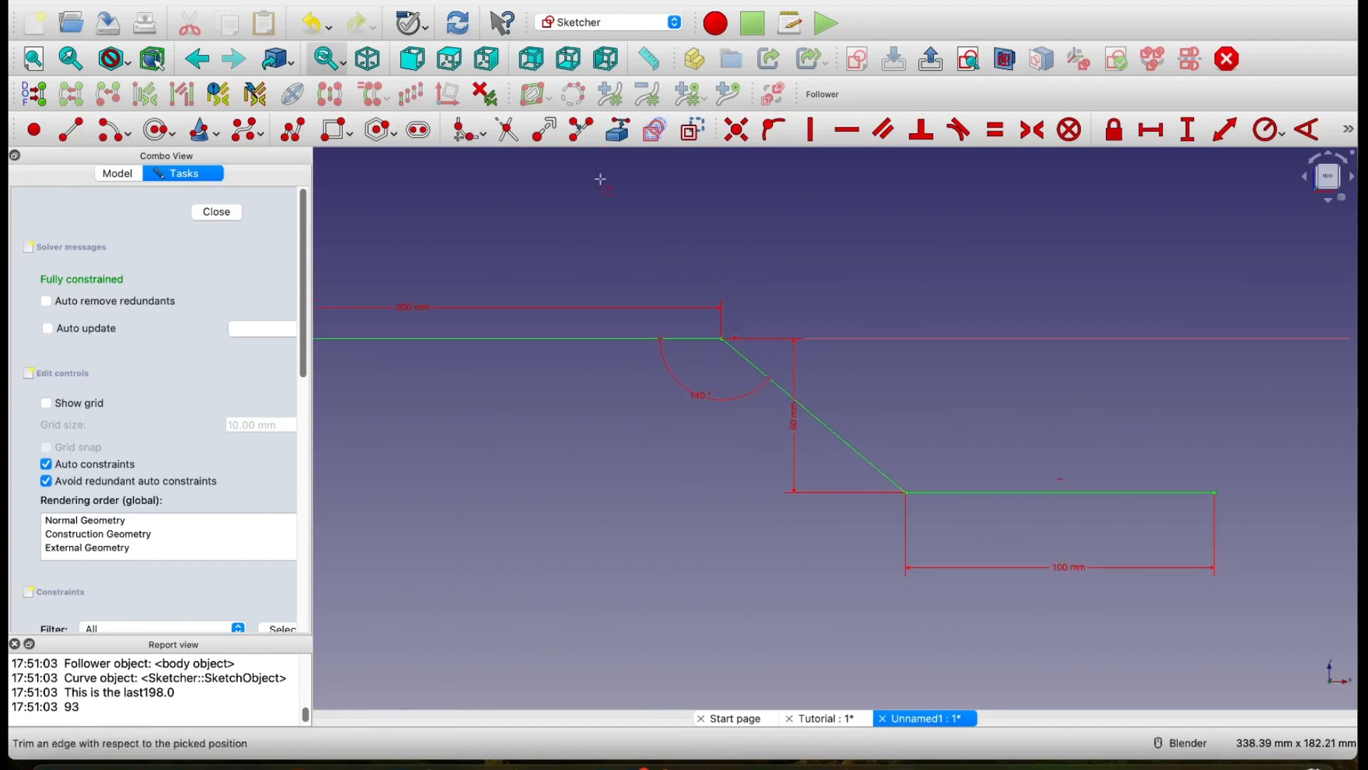
left_click(688, 339)
left_click(743, 357)
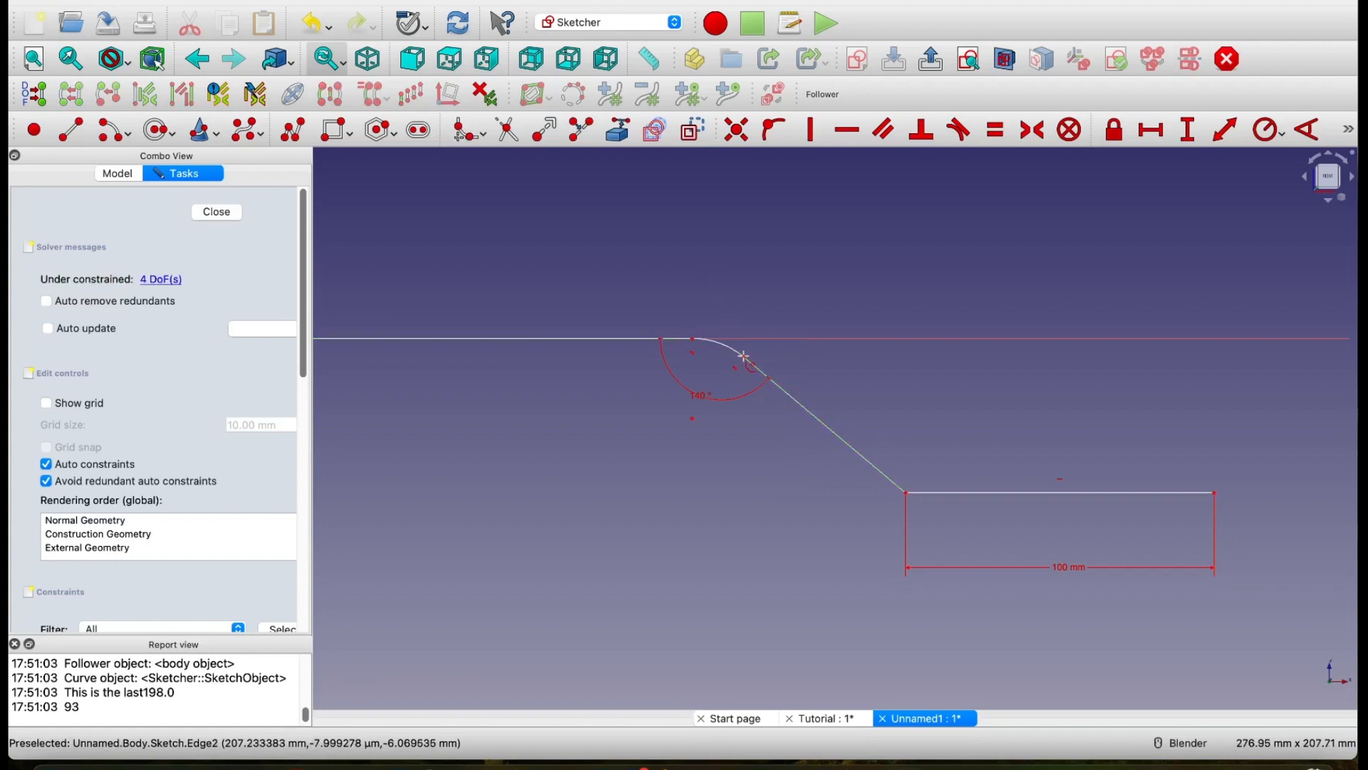
left_click(888, 476)
left_click(952, 492)
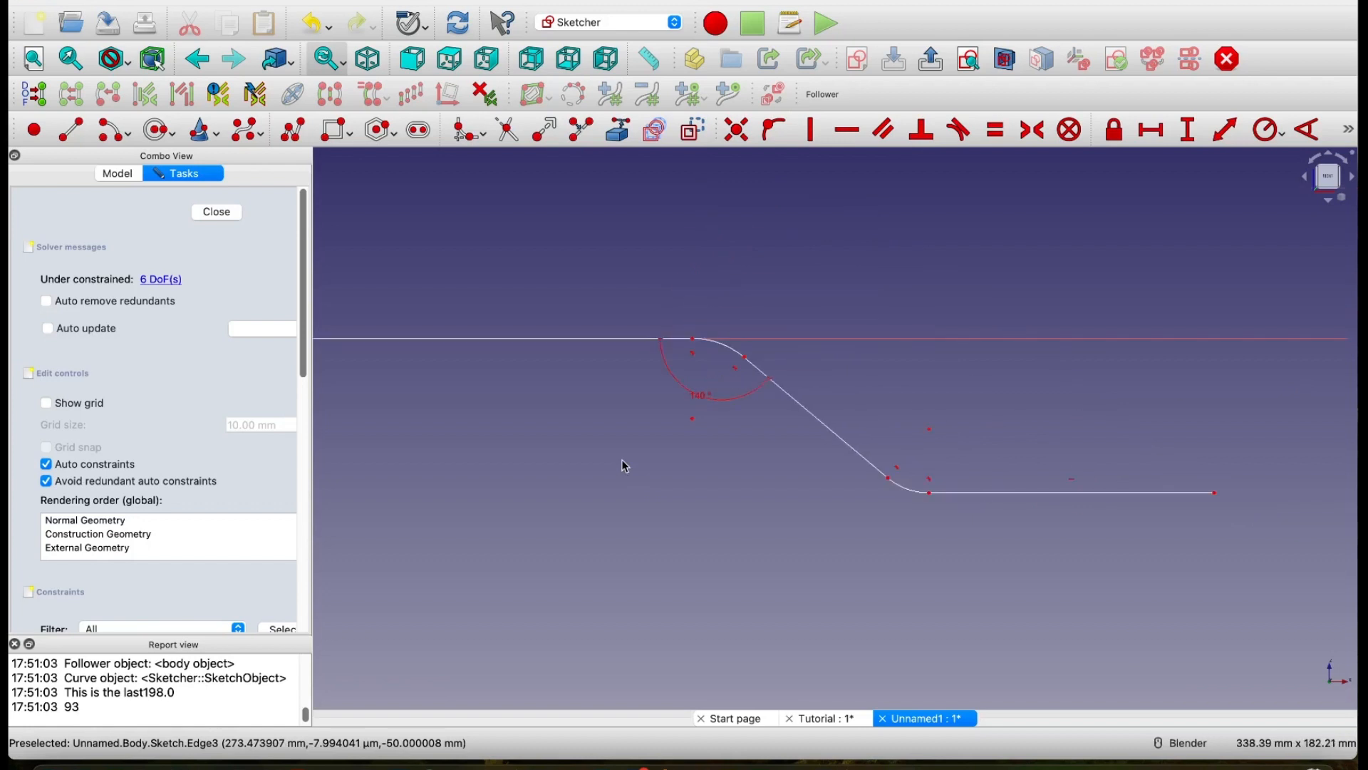
left_click_drag(702, 401, 697, 421)
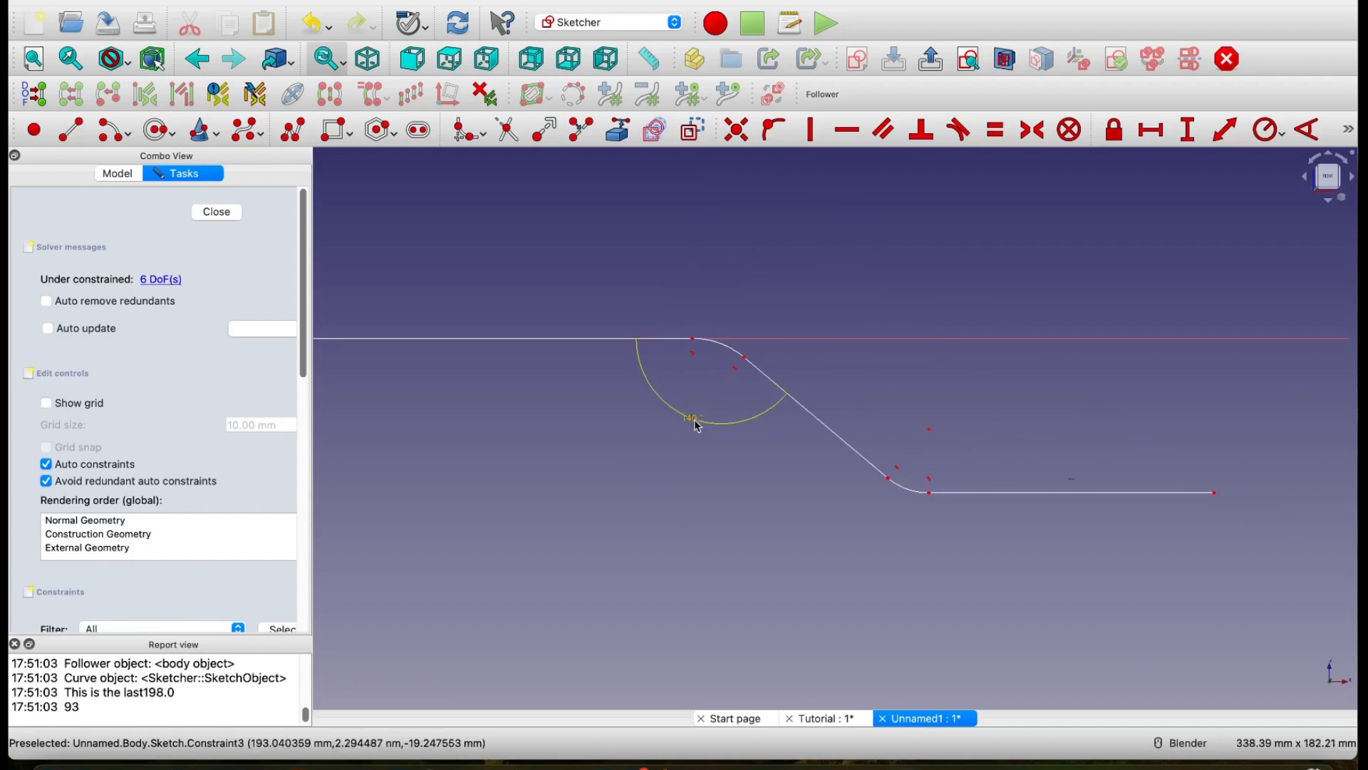
Step: Constrain the radii of the upper and lower fillet arcs to 30 mm each
left_click(1269, 132)
left_click(723, 345)
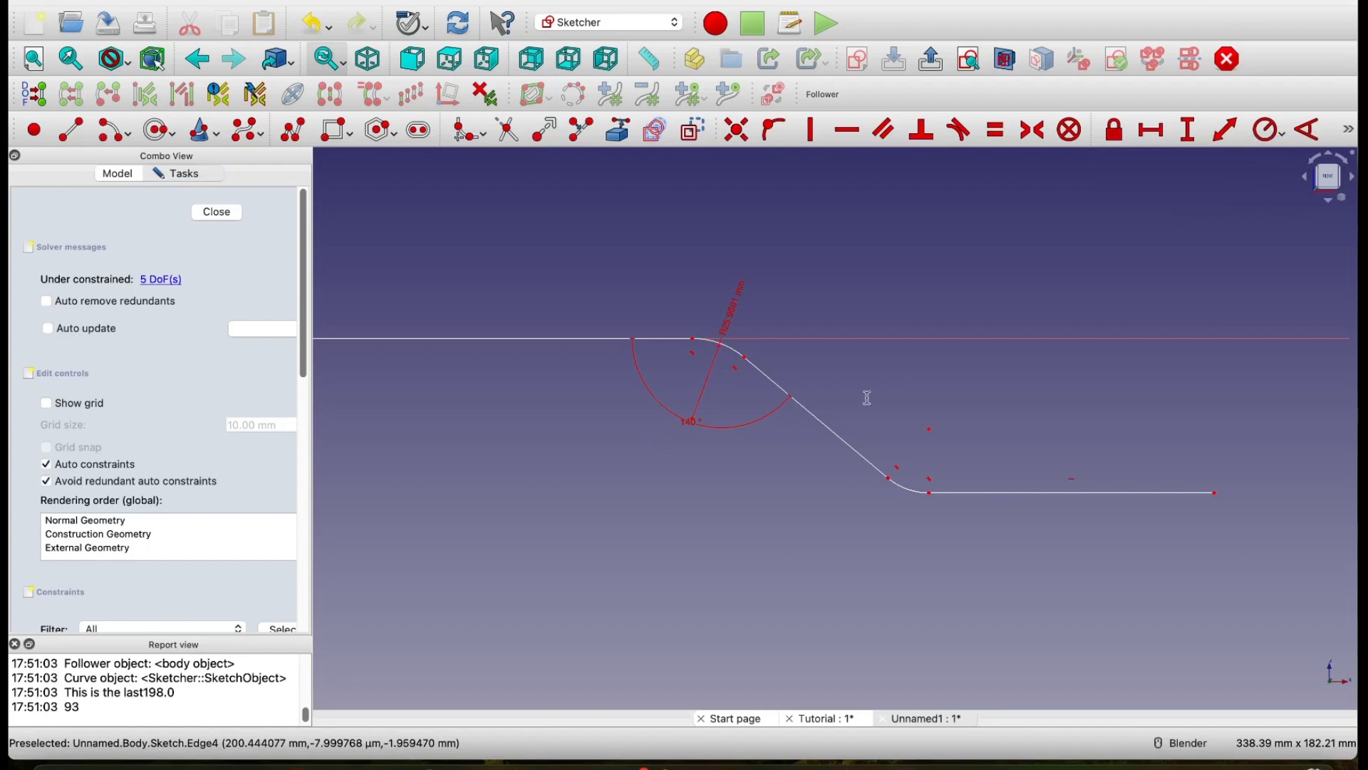
left_click(935, 447)
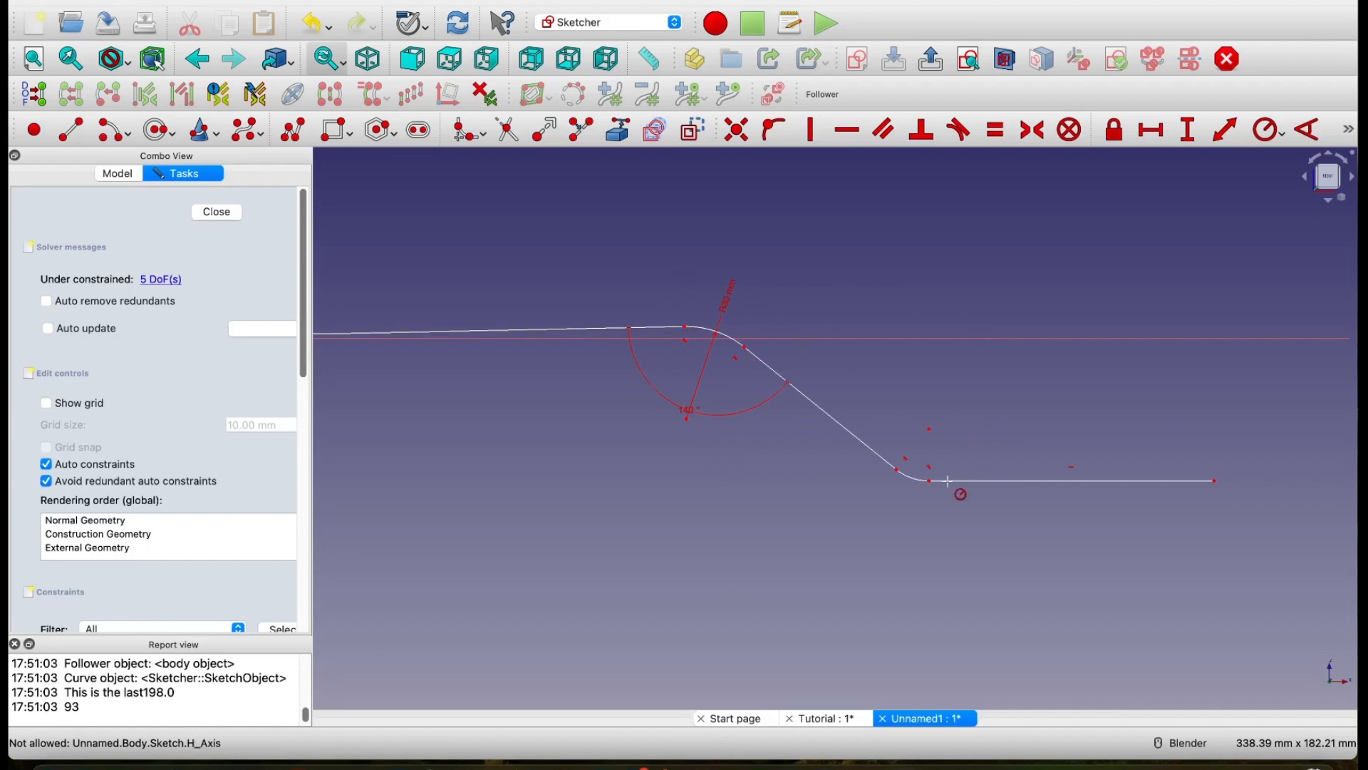
left_click(913, 477)
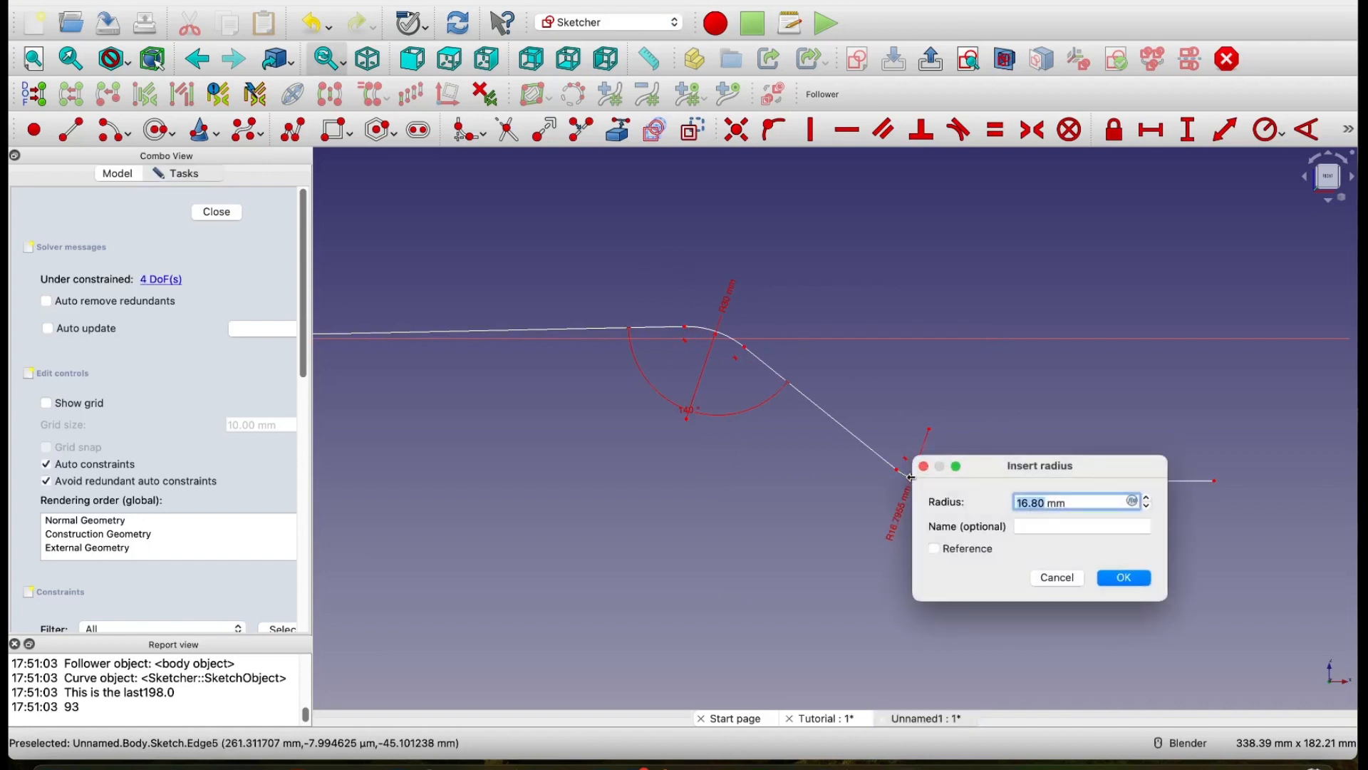
type("30")
left_click(1124, 577)
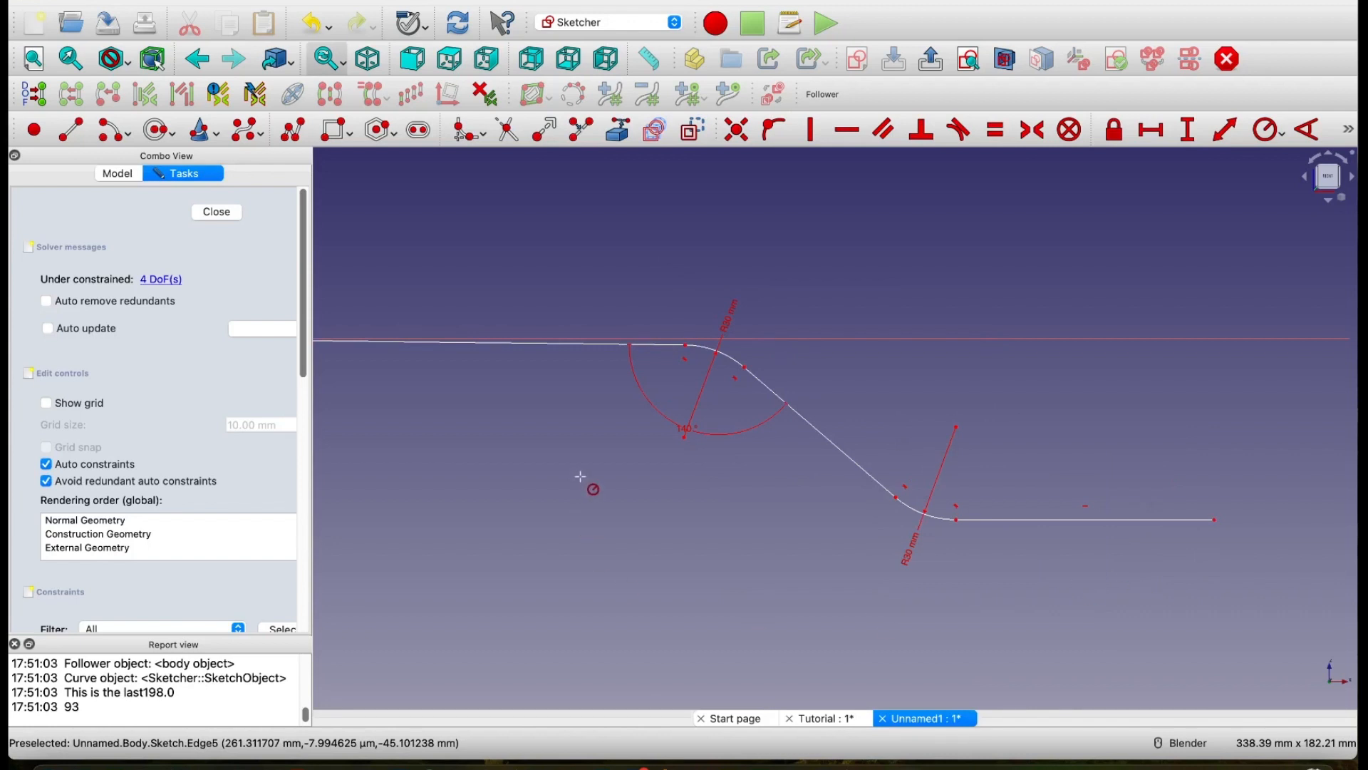
Step: Constrain the vertical distance between the upper fillet arc's start point and the origin to 0 mm, and reposition that dimension
middle_click_drag(582, 476, 769, 478, "shift")
middle_click_drag(744, 486, 786, 473, "shift")
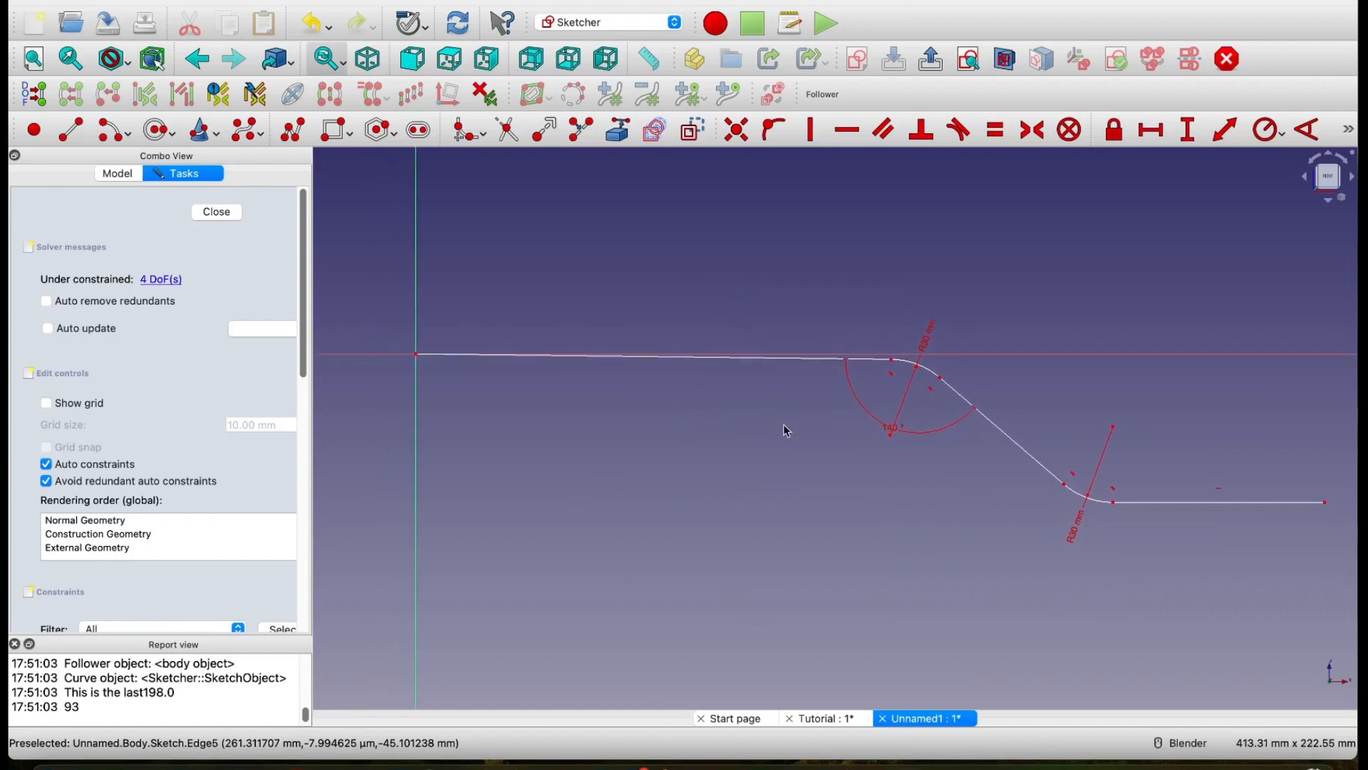
left_click(1189, 131)
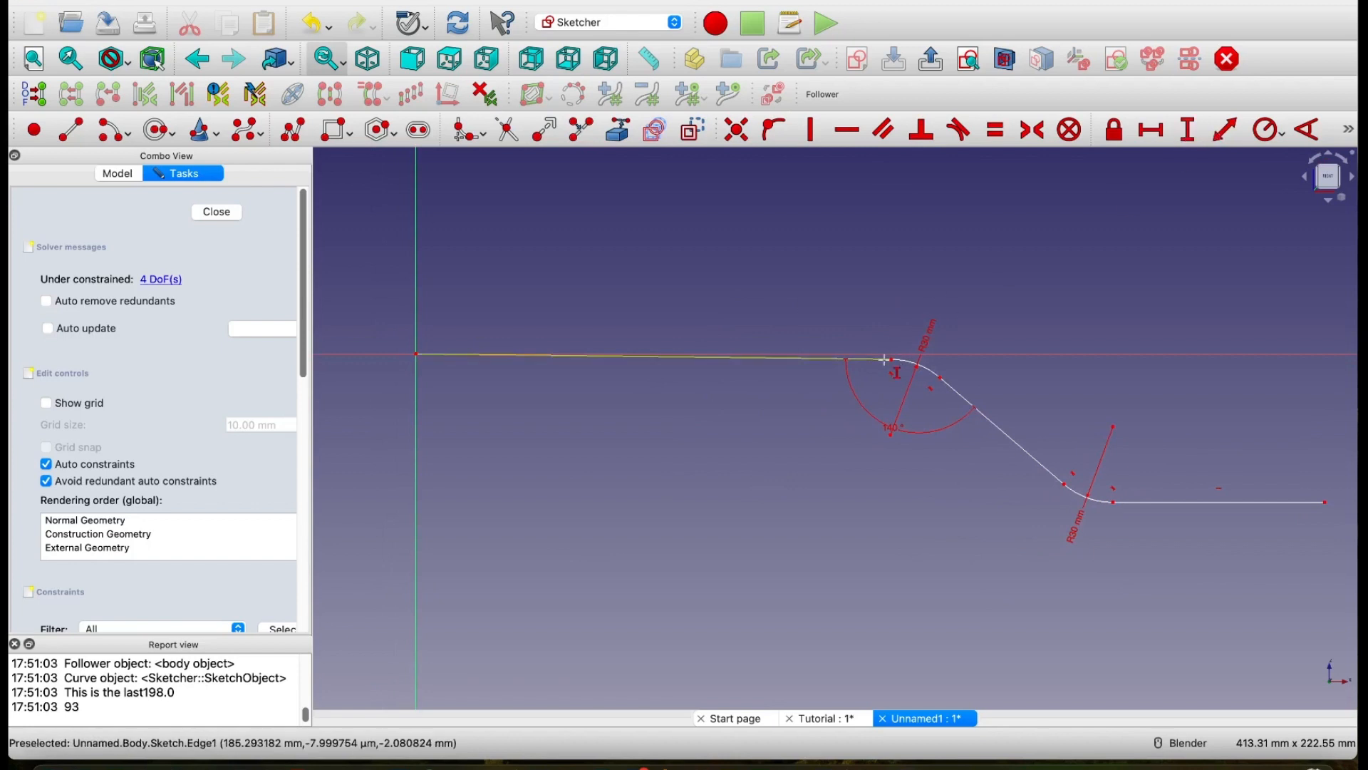
left_click(891, 358)
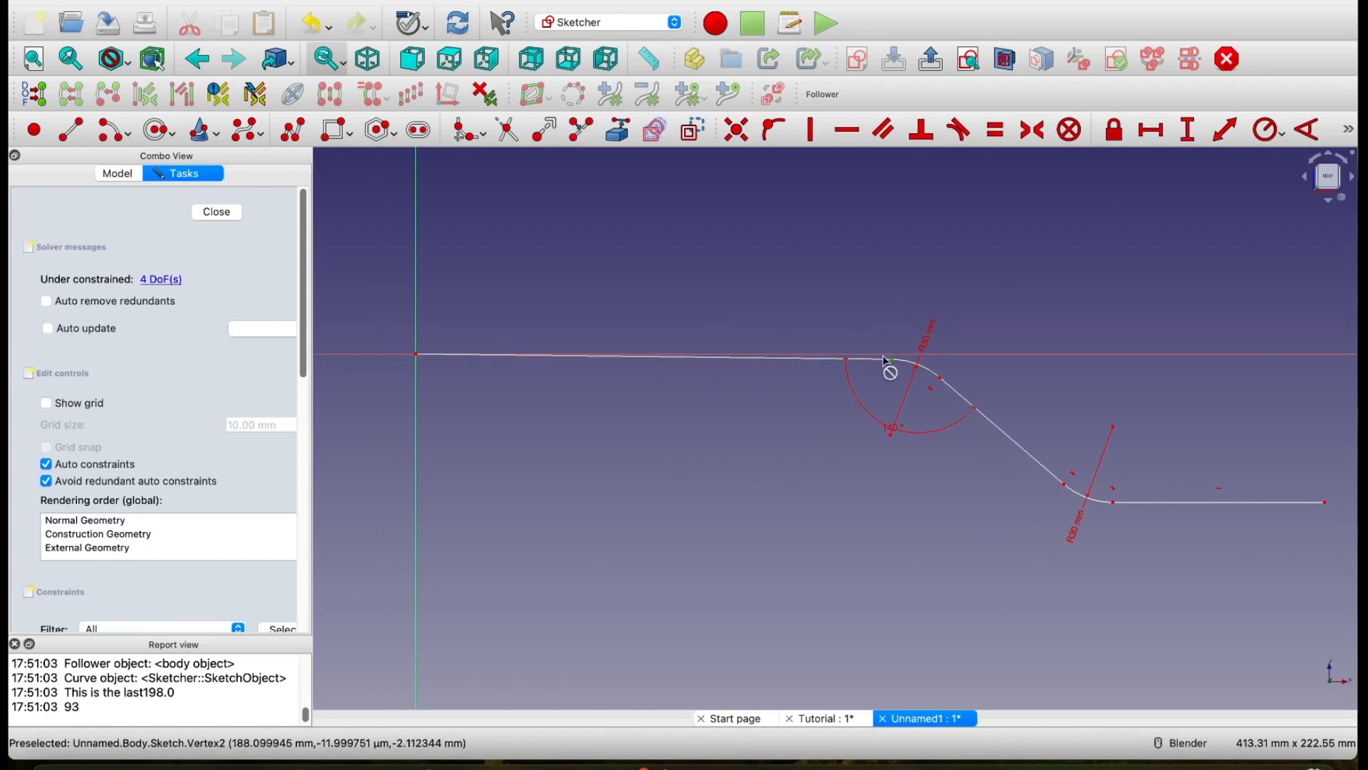
left_click(416, 356)
type("0")
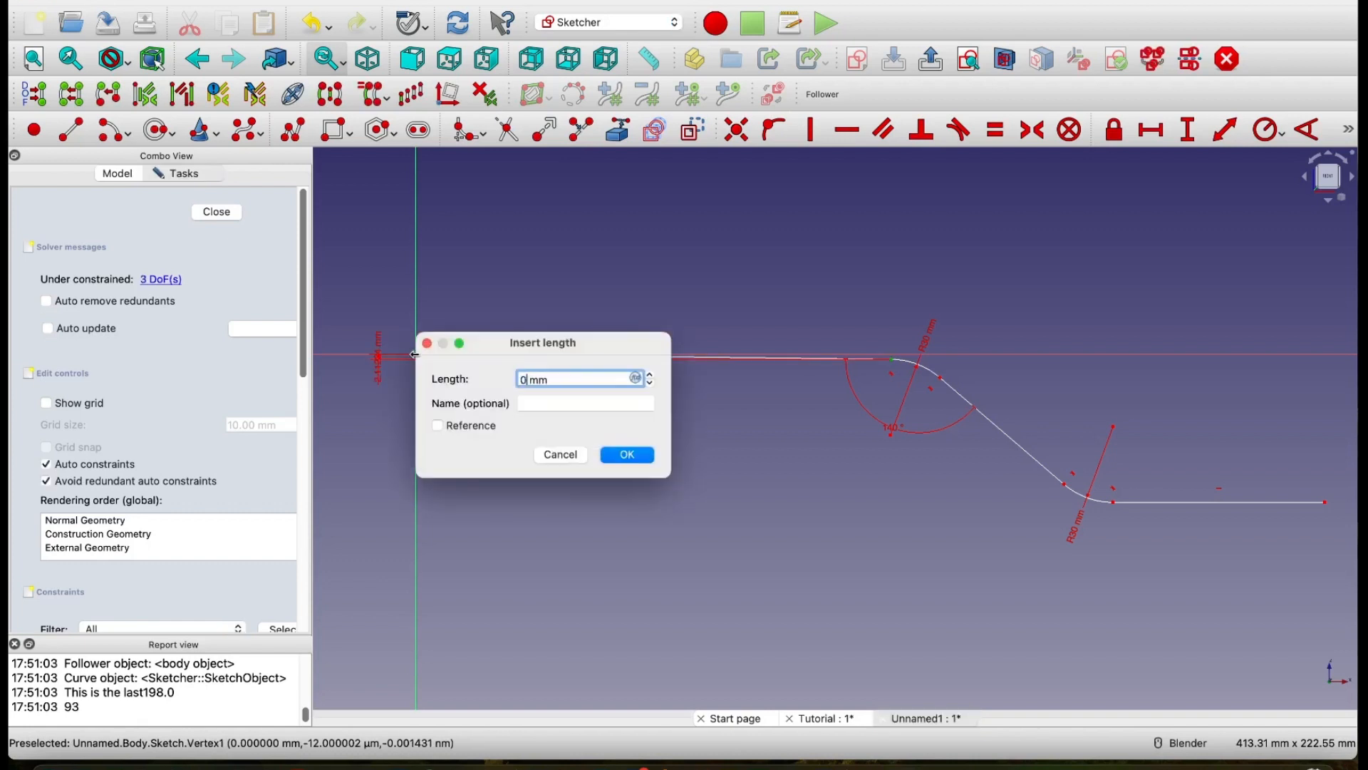
left_click(626, 455)
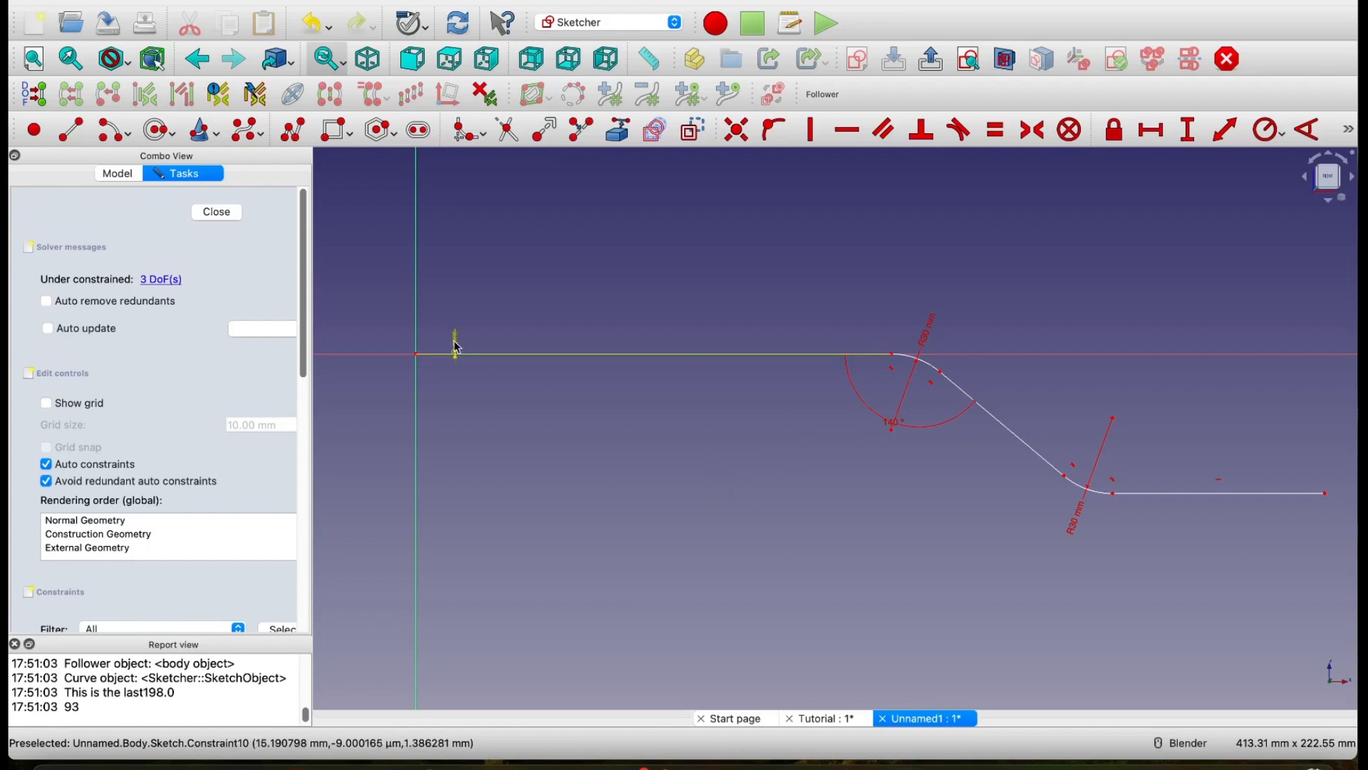
left_click_drag(457, 348, 480, 328)
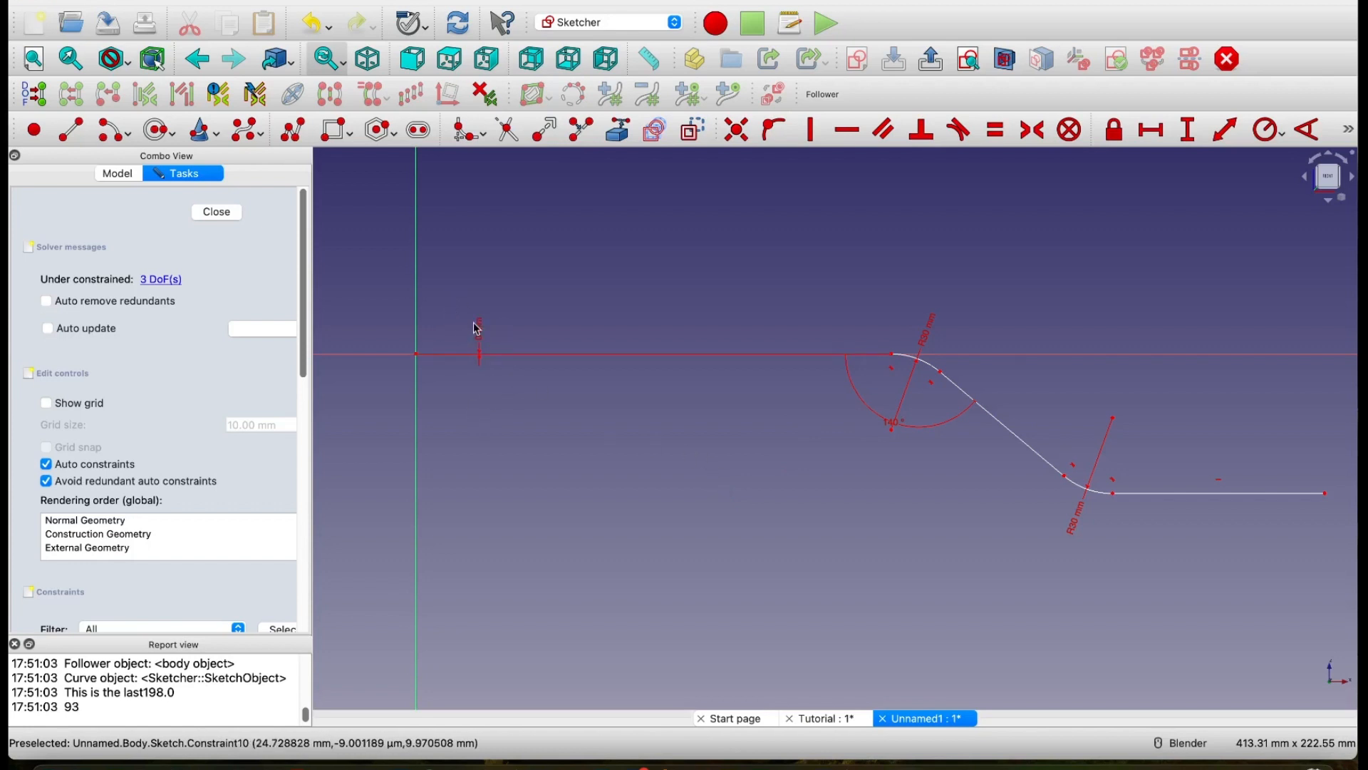
Step: Hide the 0 mm vertical distance constraint in the sketch
left_click(479, 329)
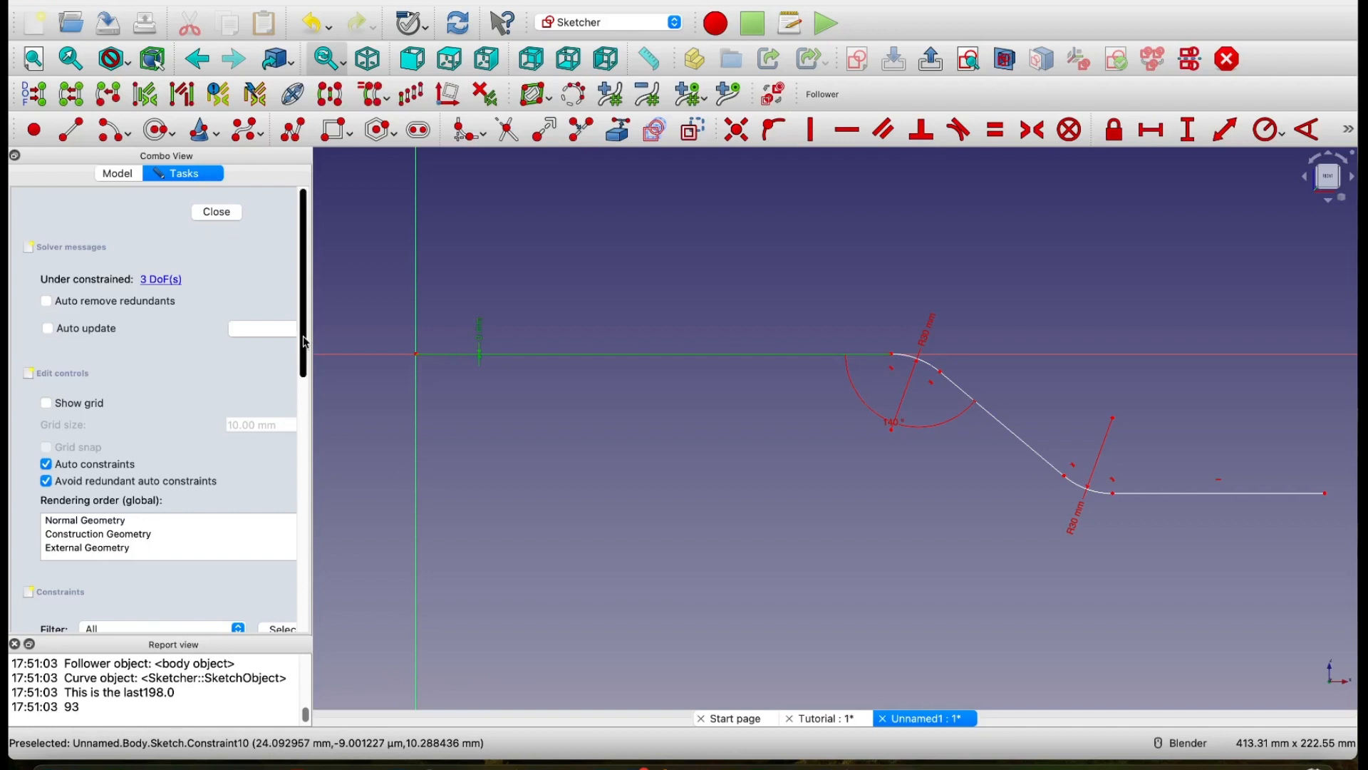
scroll(263, 482, "down", 10)
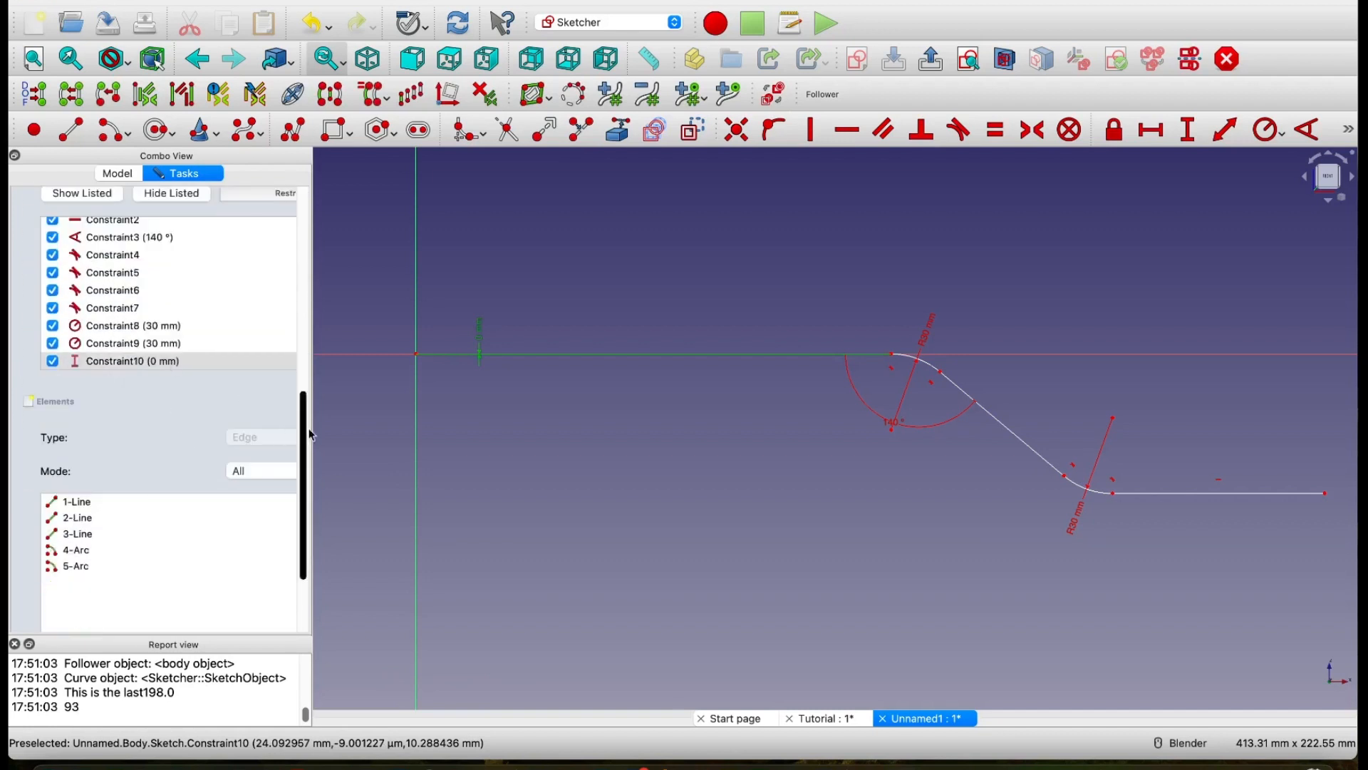
left_click(525, 424)
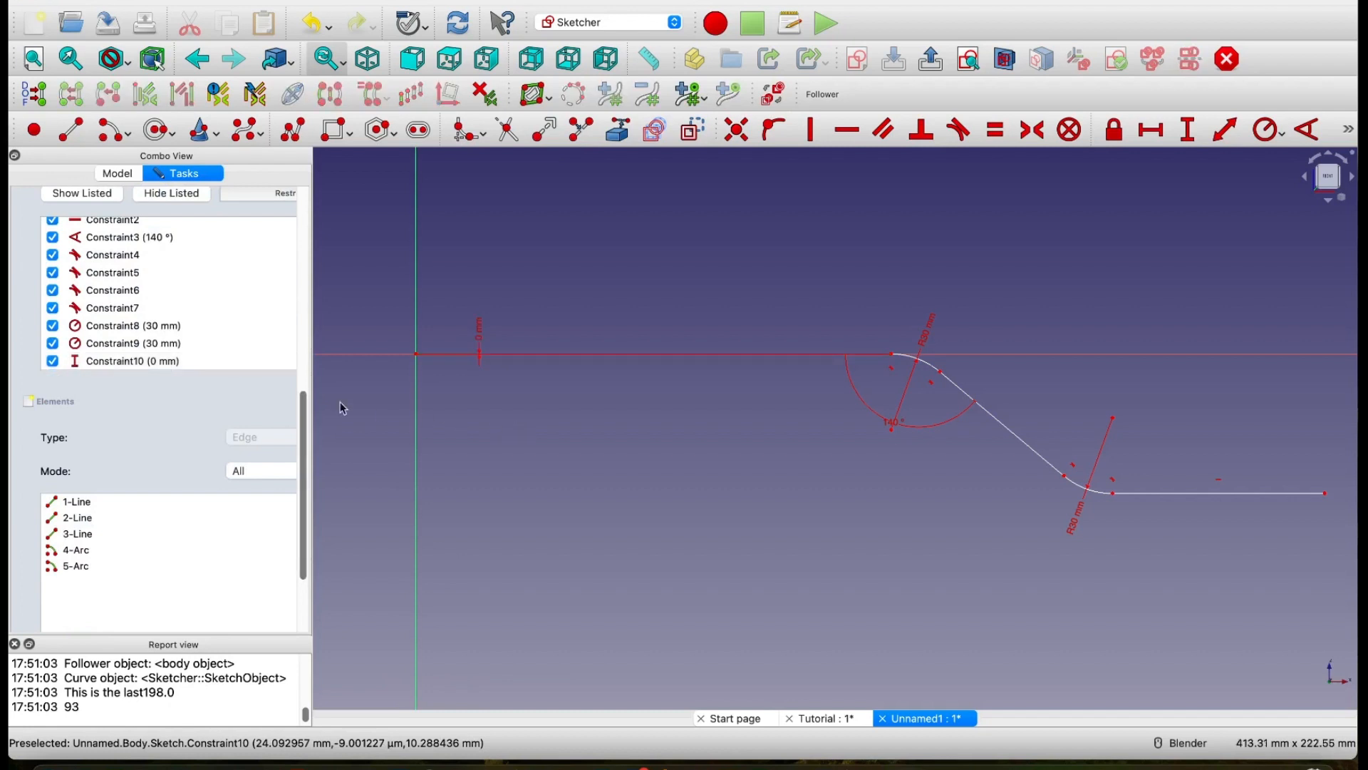
left_click(197, 366)
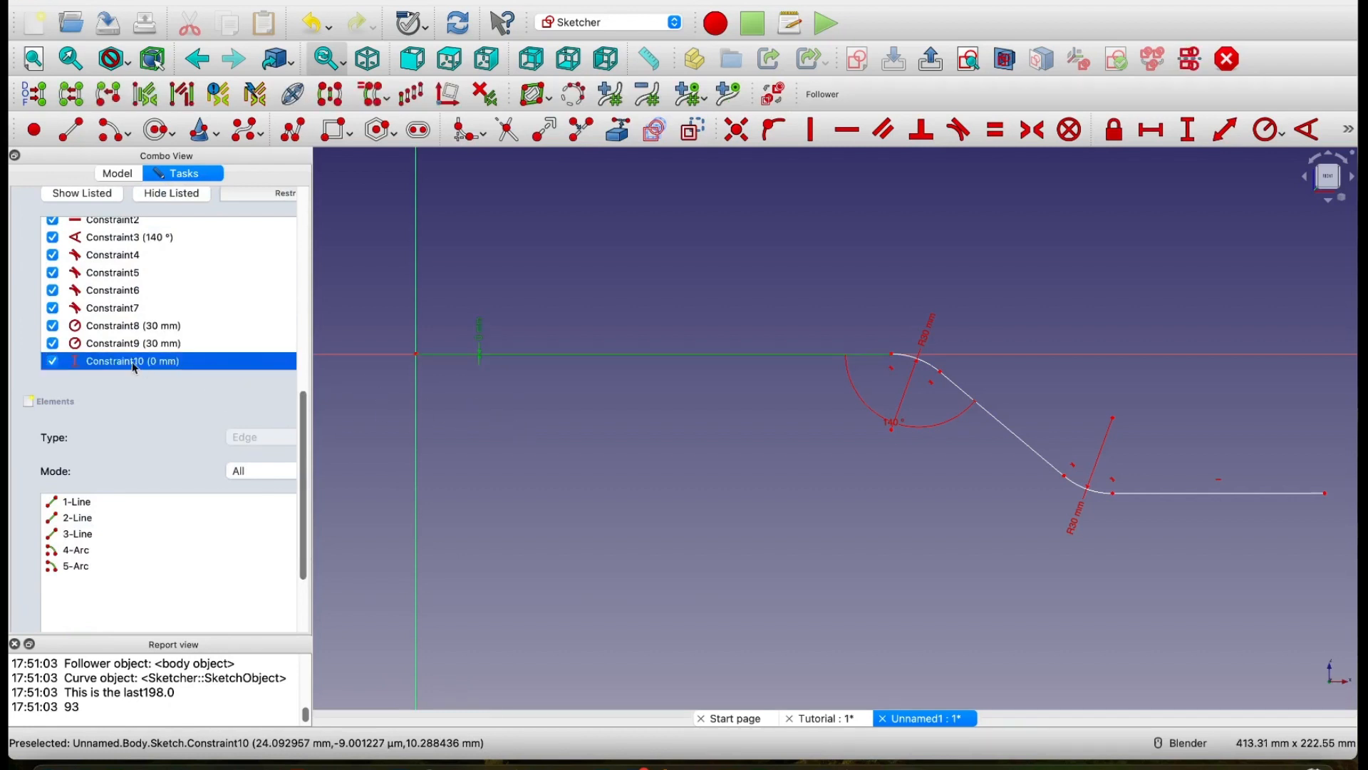
left_click(53, 362)
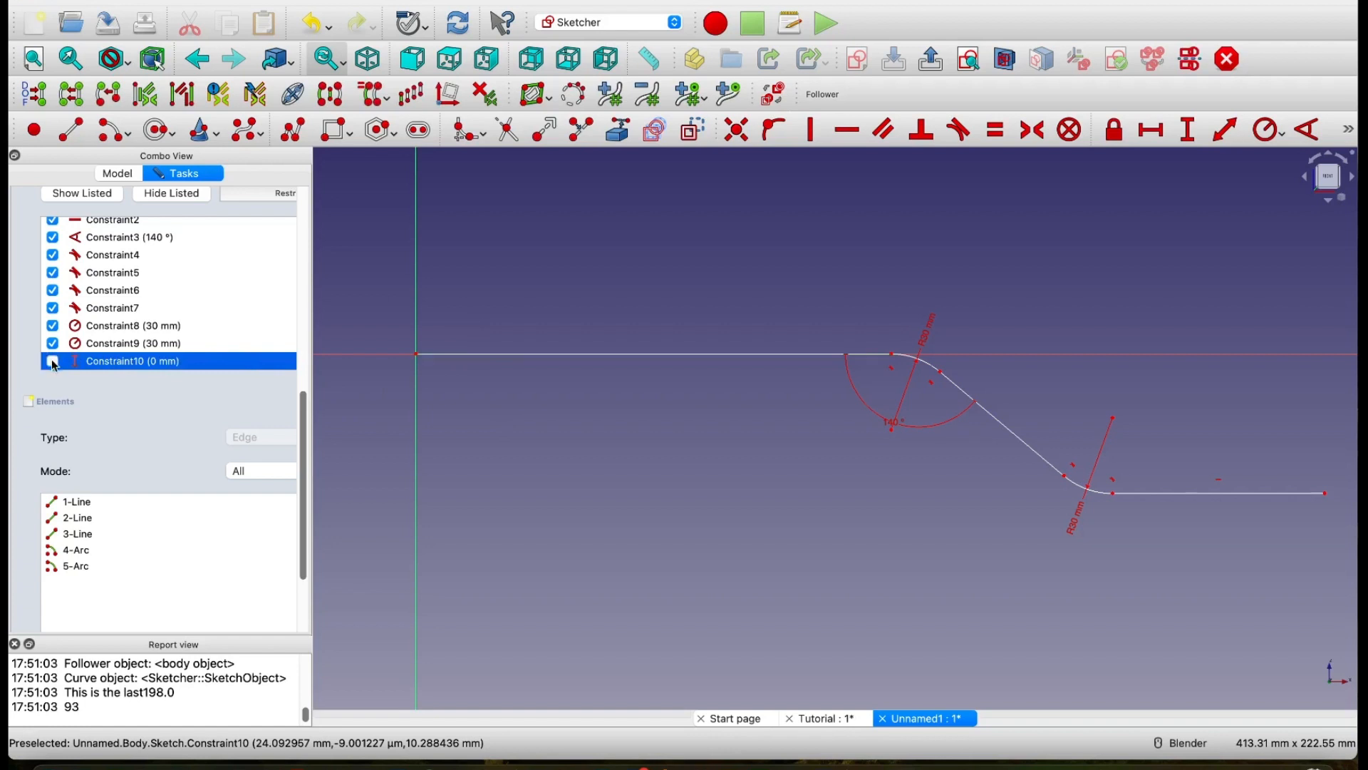
left_click(824, 468)
Step: Constrain the filleted path's upper horizontal segment to a length of 200 mm
scroll(757, 415, "down", 1)
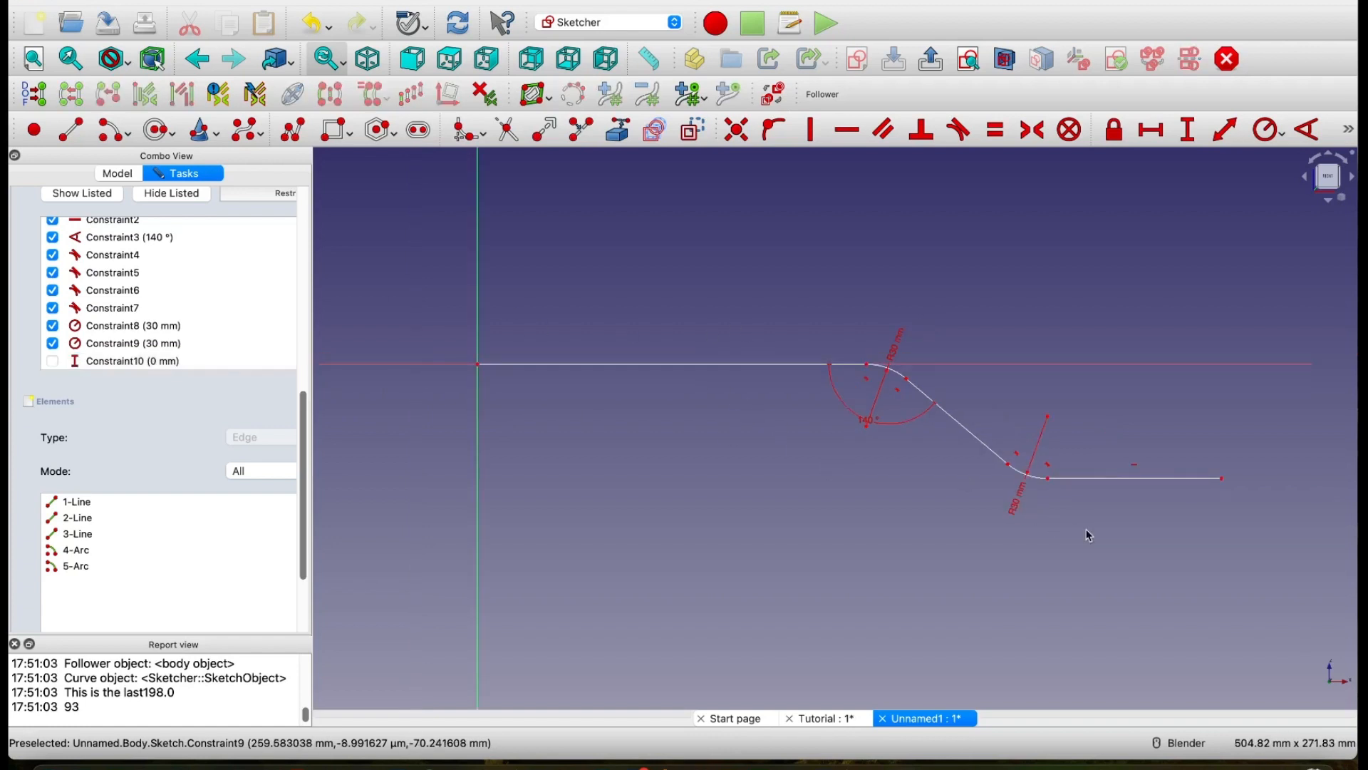
scroll(787, 328, "up", 3)
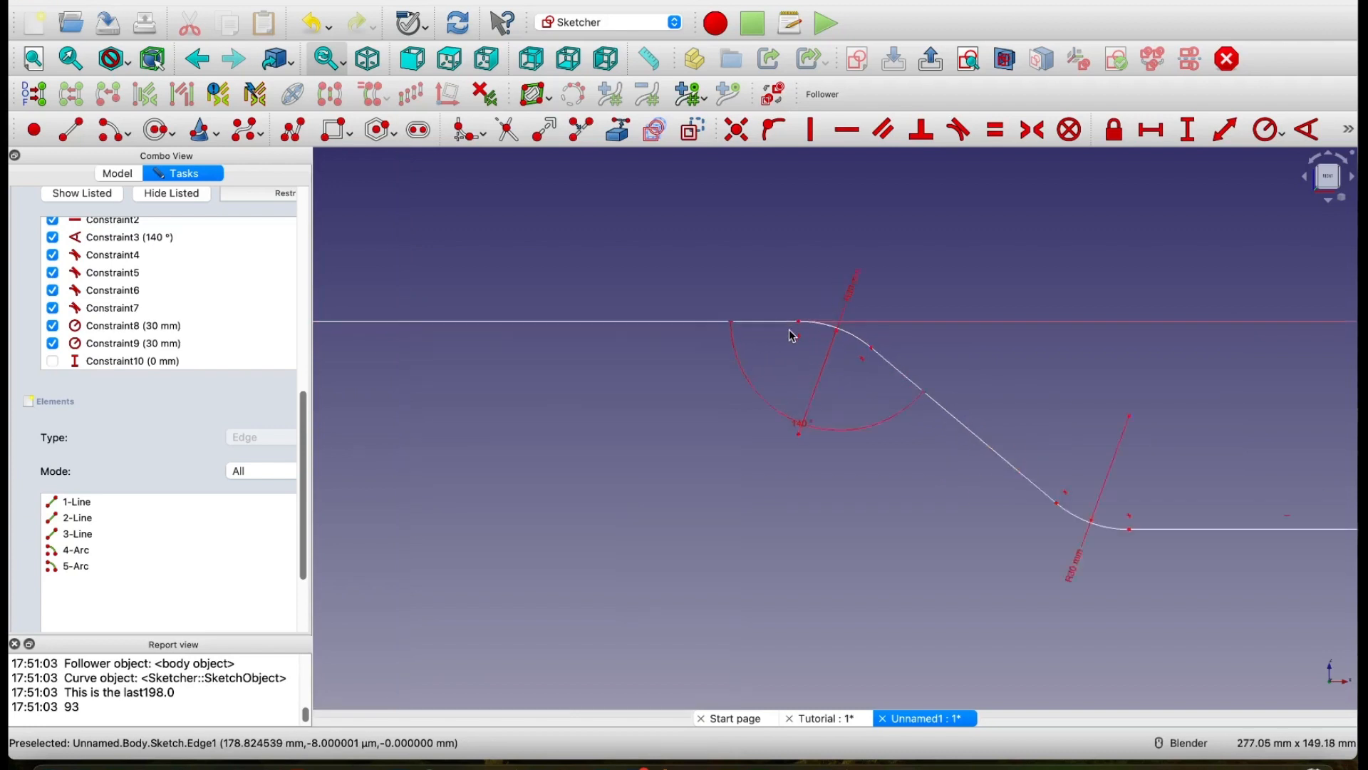
scroll(784, 320, "down", 3)
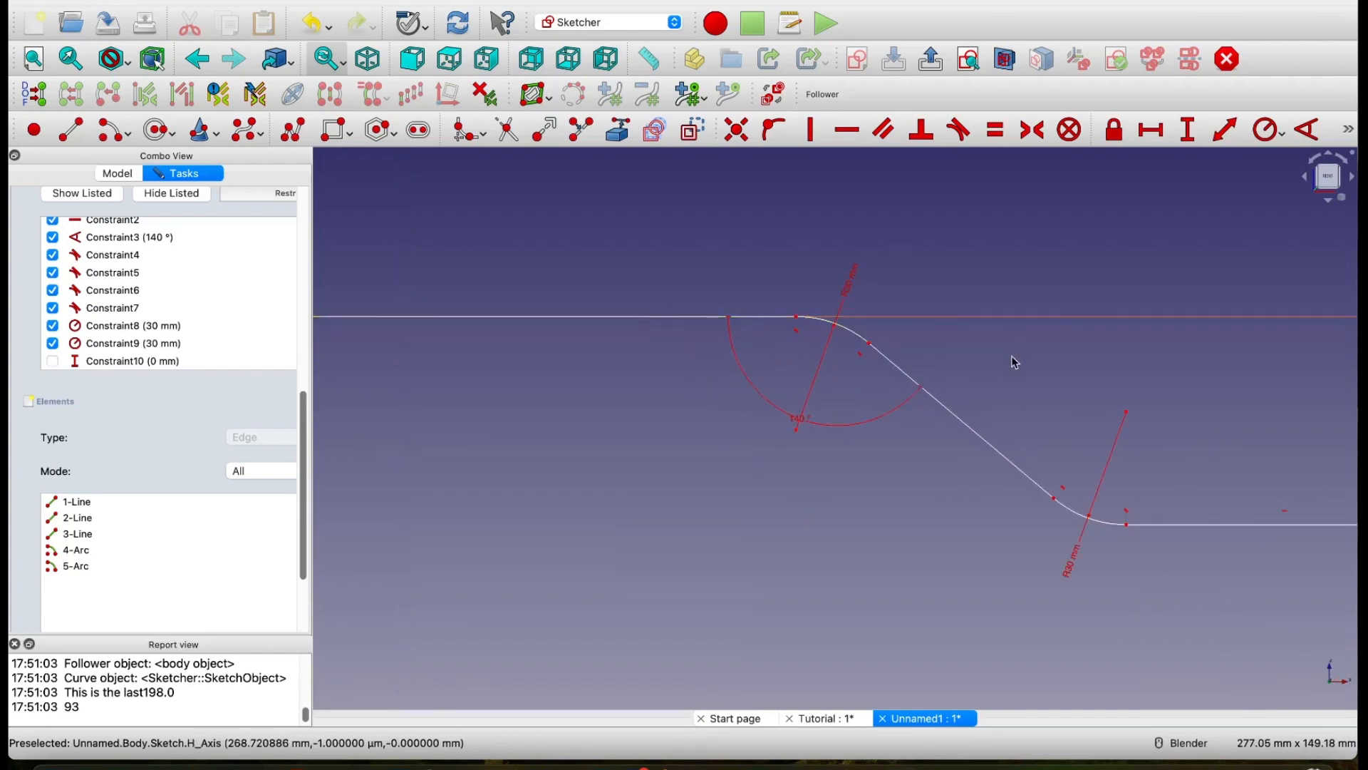
scroll(1060, 461, "down", 3)
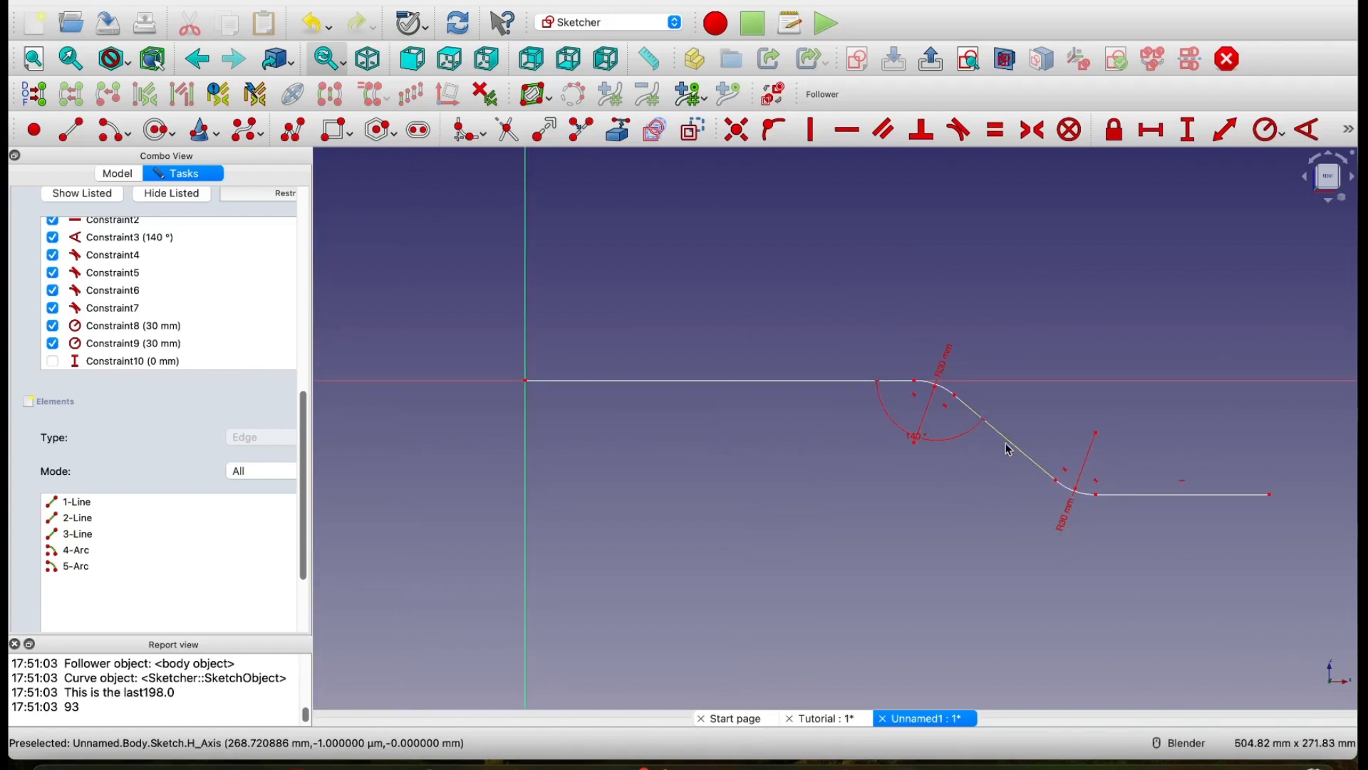
left_click(1225, 129)
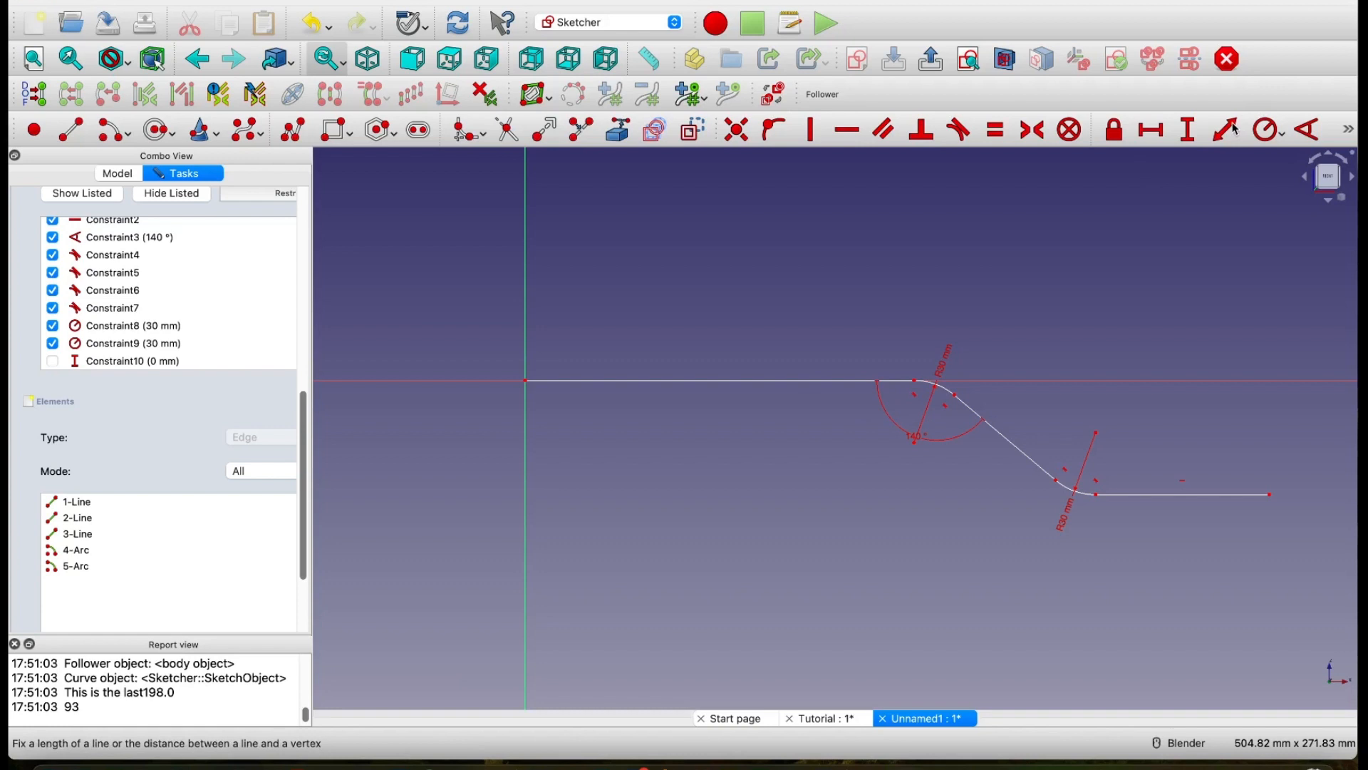
left_click(779, 379)
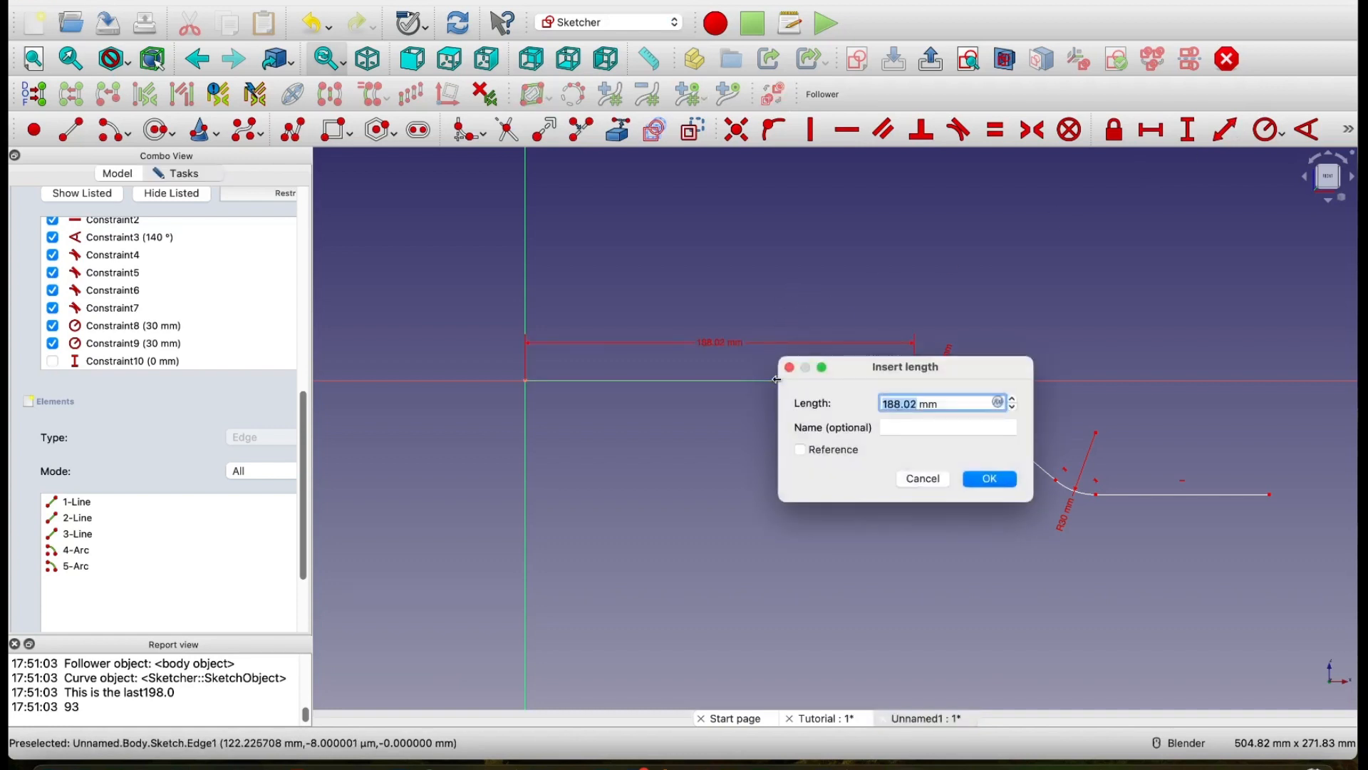
type("100")
left_click(991, 479)
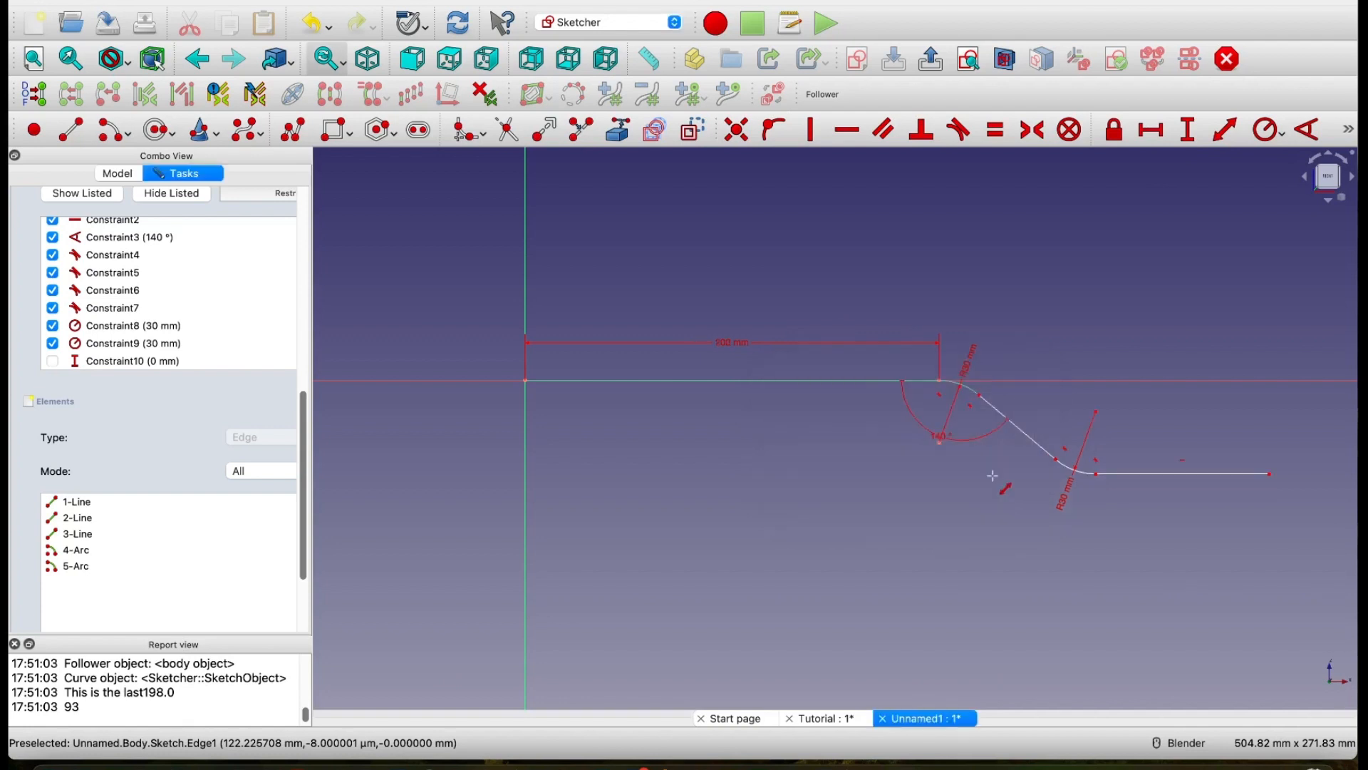
scroll(905, 522, "down", 1)
middle_click_drag(901, 525, 754, 397, "shift")
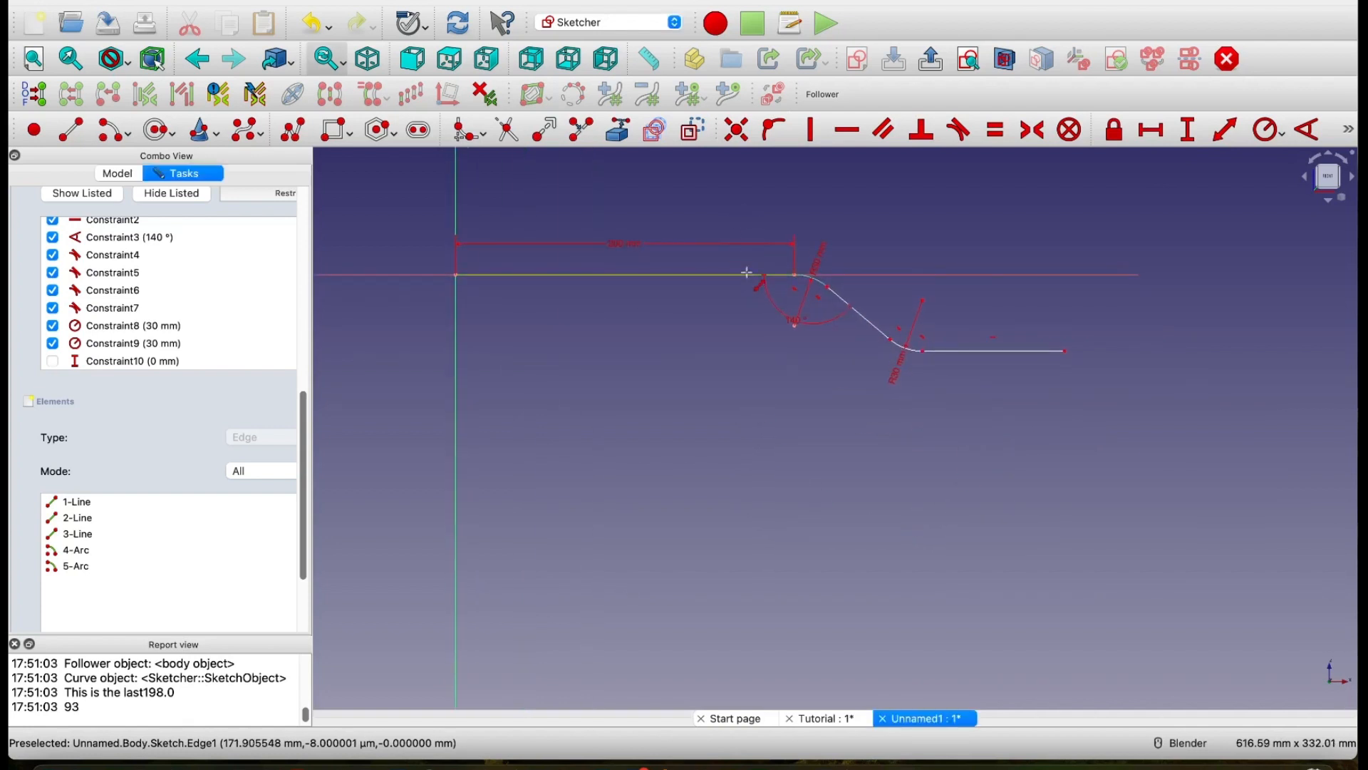
scroll(864, 342, "up", 2)
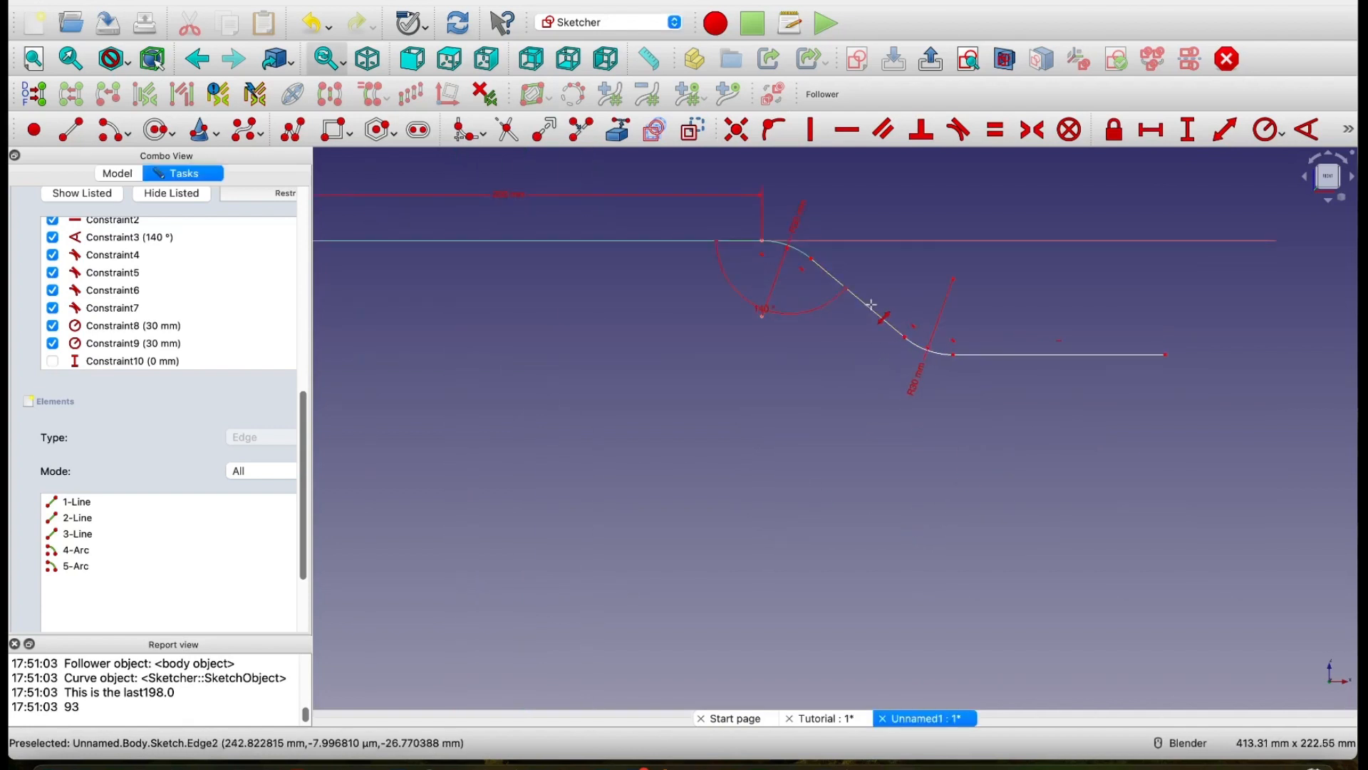
Step: Constrain the sloped segment's length to 48.39 mm and the lower horizontal segment's length to 83.95 mm
left_click(872, 304)
key("k")
key("d")
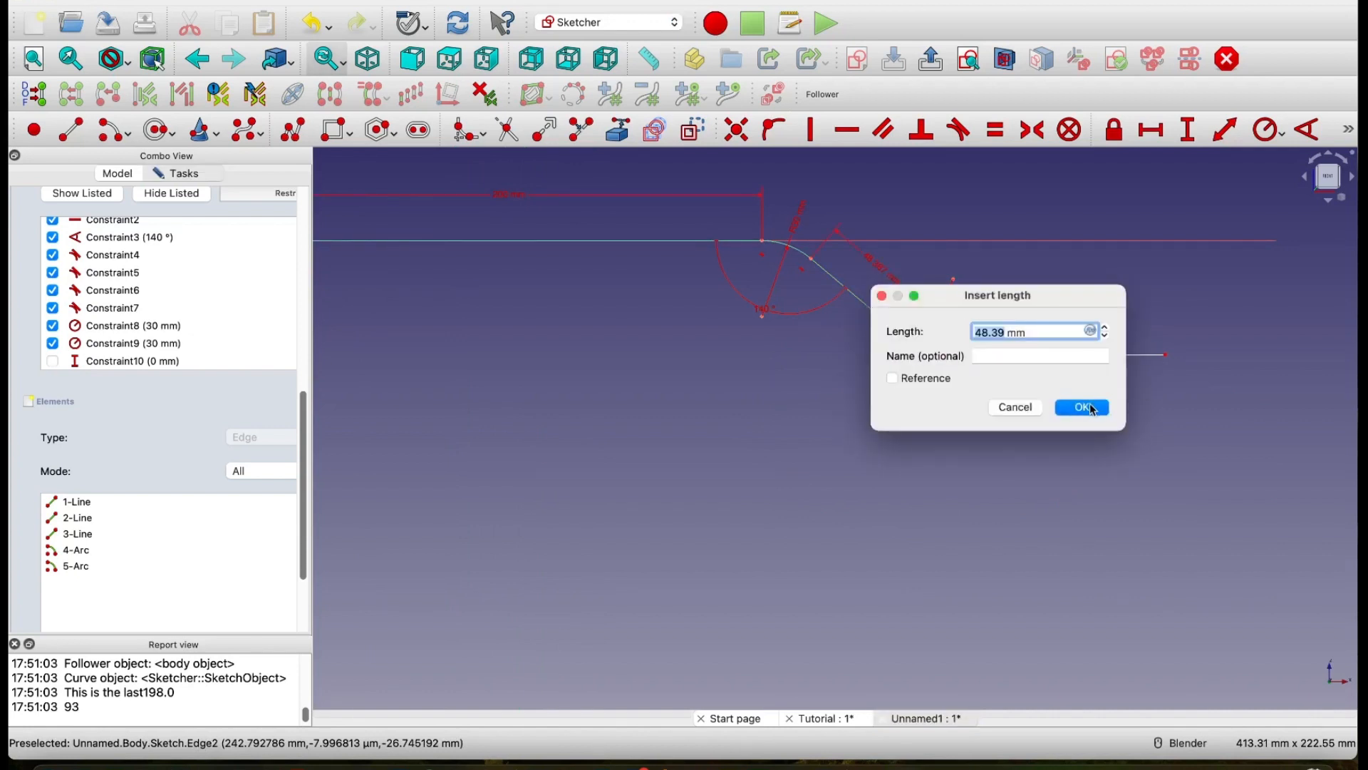
left_click(1094, 410)
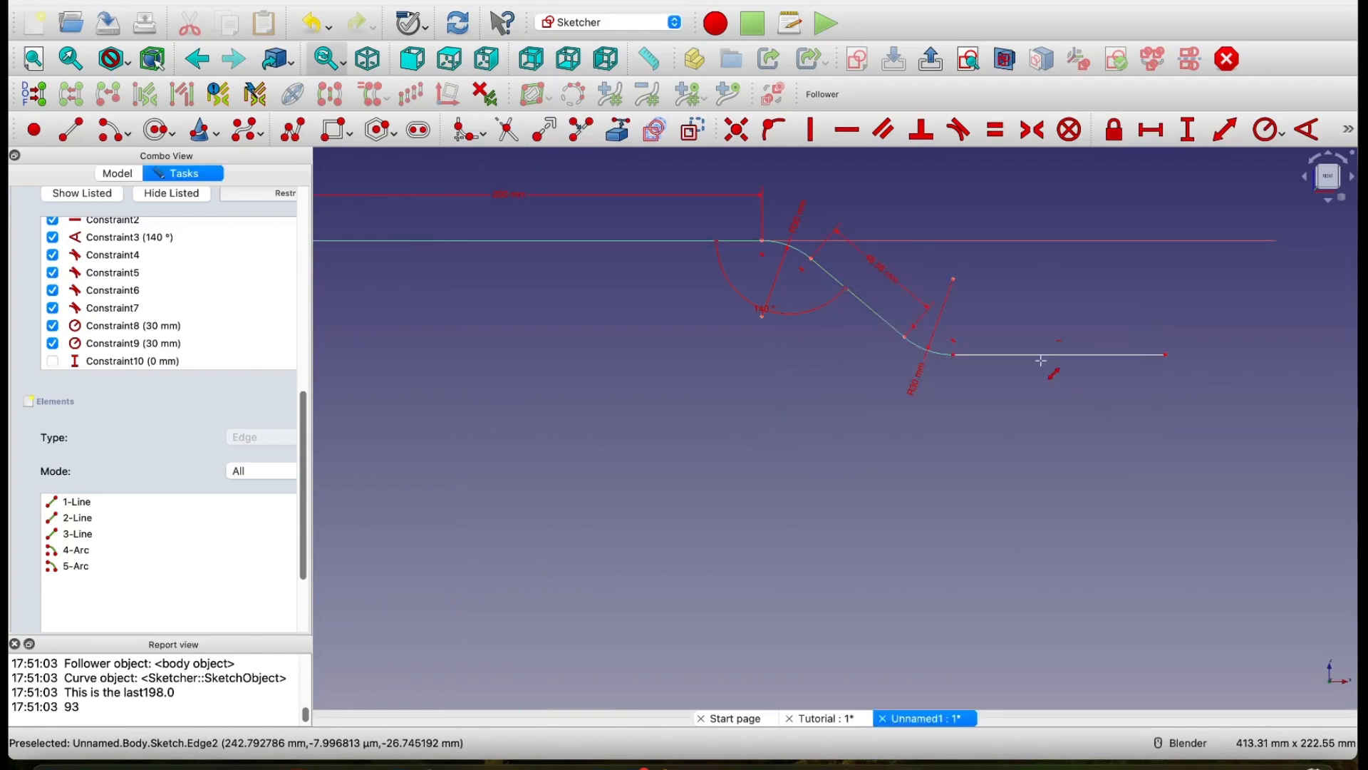
left_click(1044, 355)
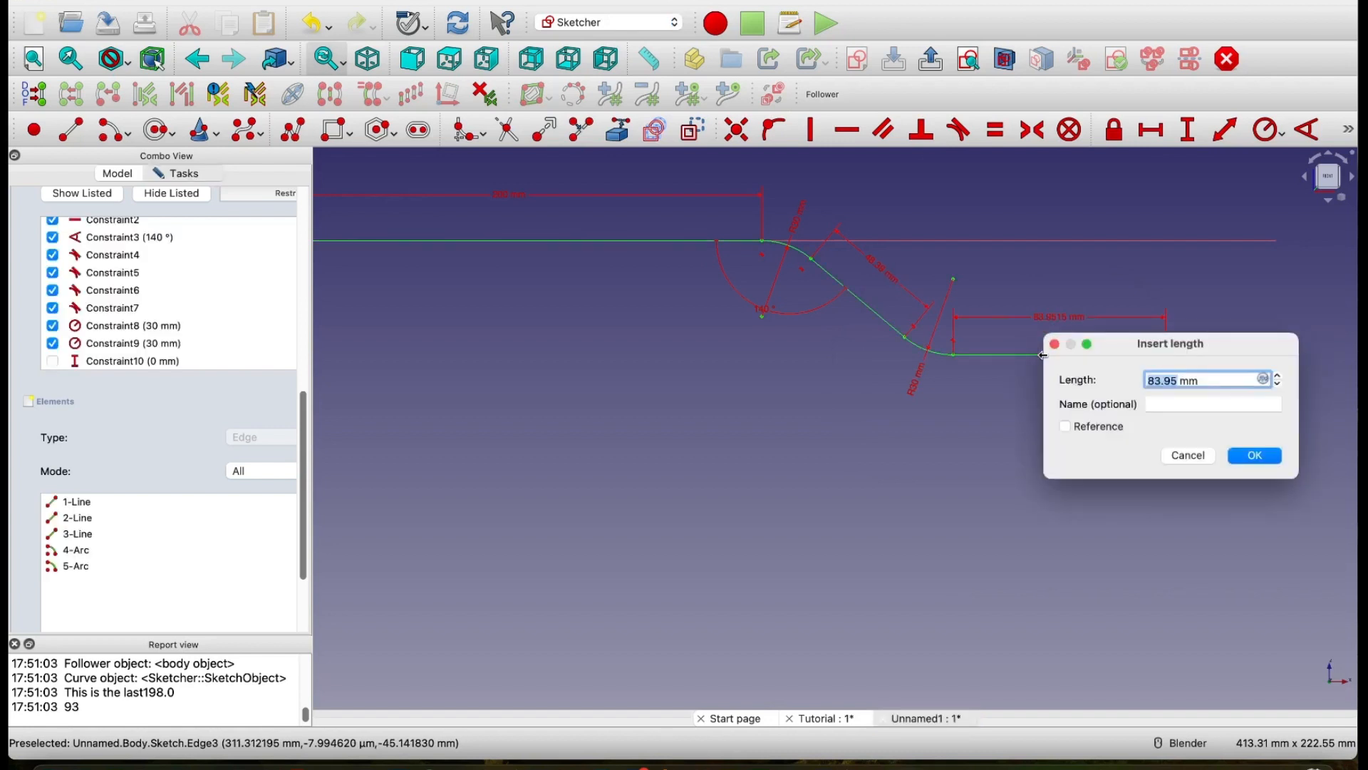
left_click(1255, 455)
Step: Close the path sketch and rename it Path in the model tree
scroll(855, 479, "down", 3)
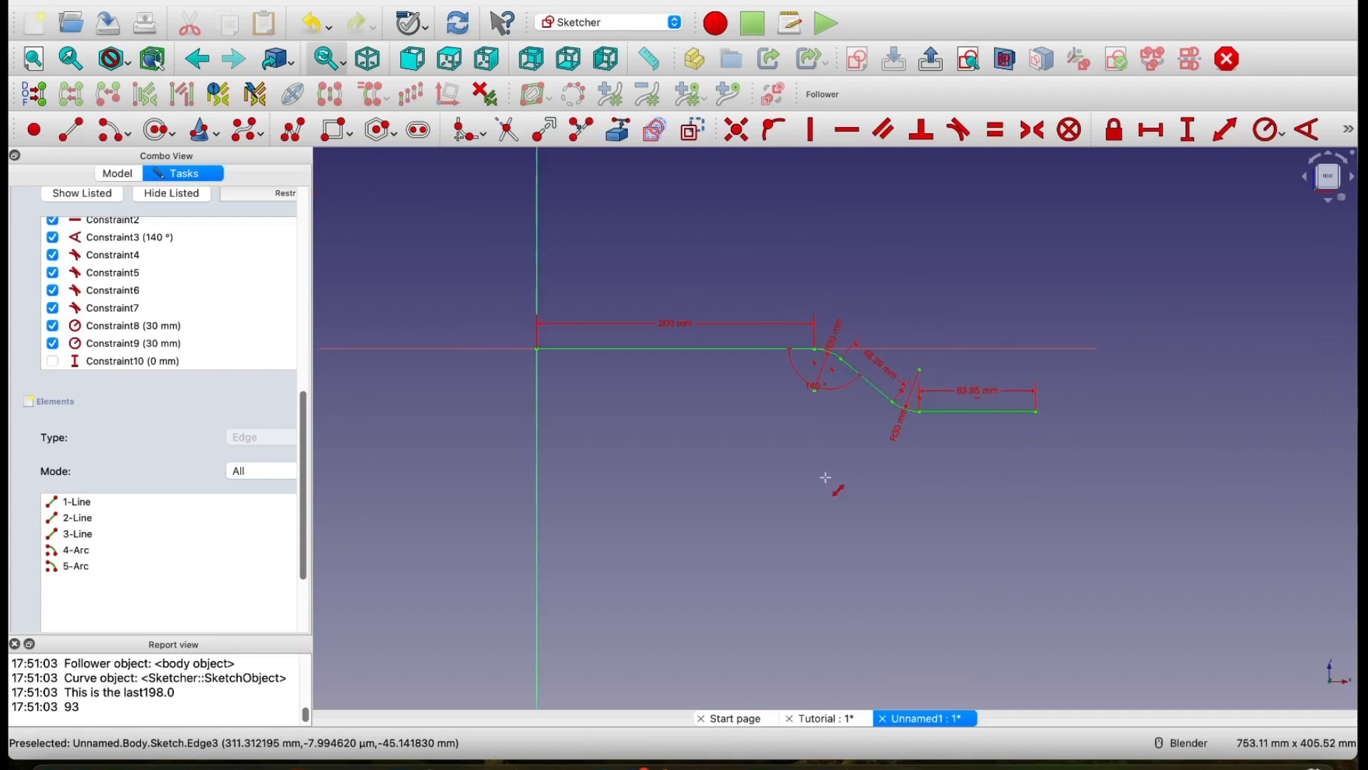
middle_click_drag(777, 494, 900, 489, "shift")
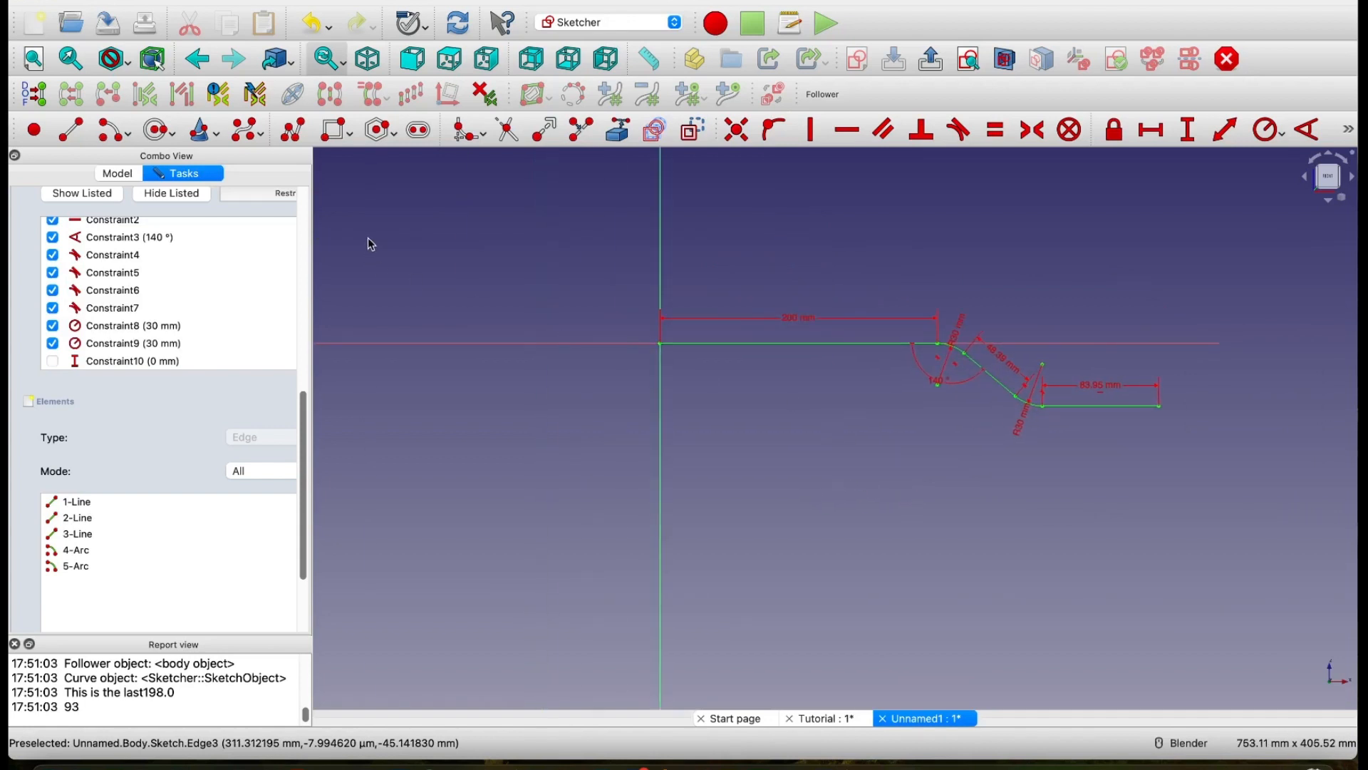
left_click_drag(306, 414, 306, 212)
left_click(232, 211)
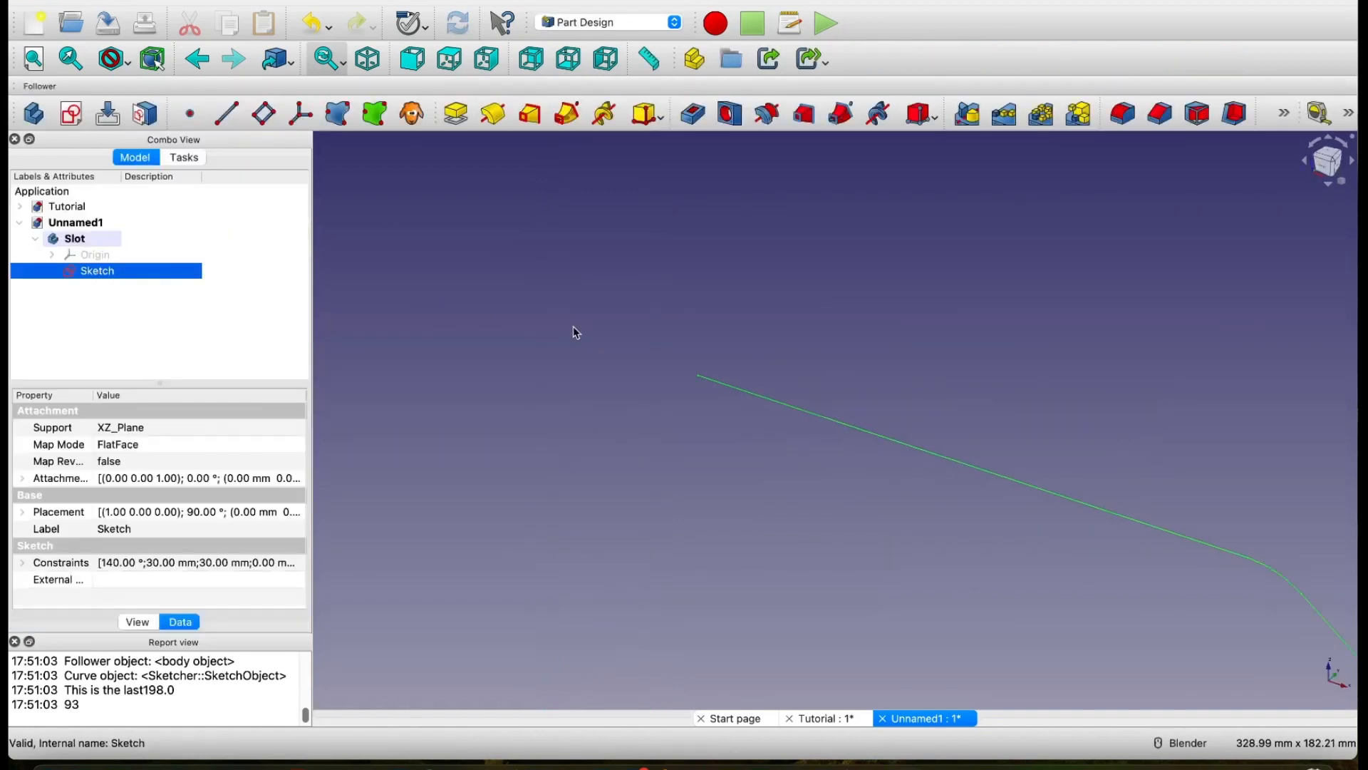
right_click(115, 274)
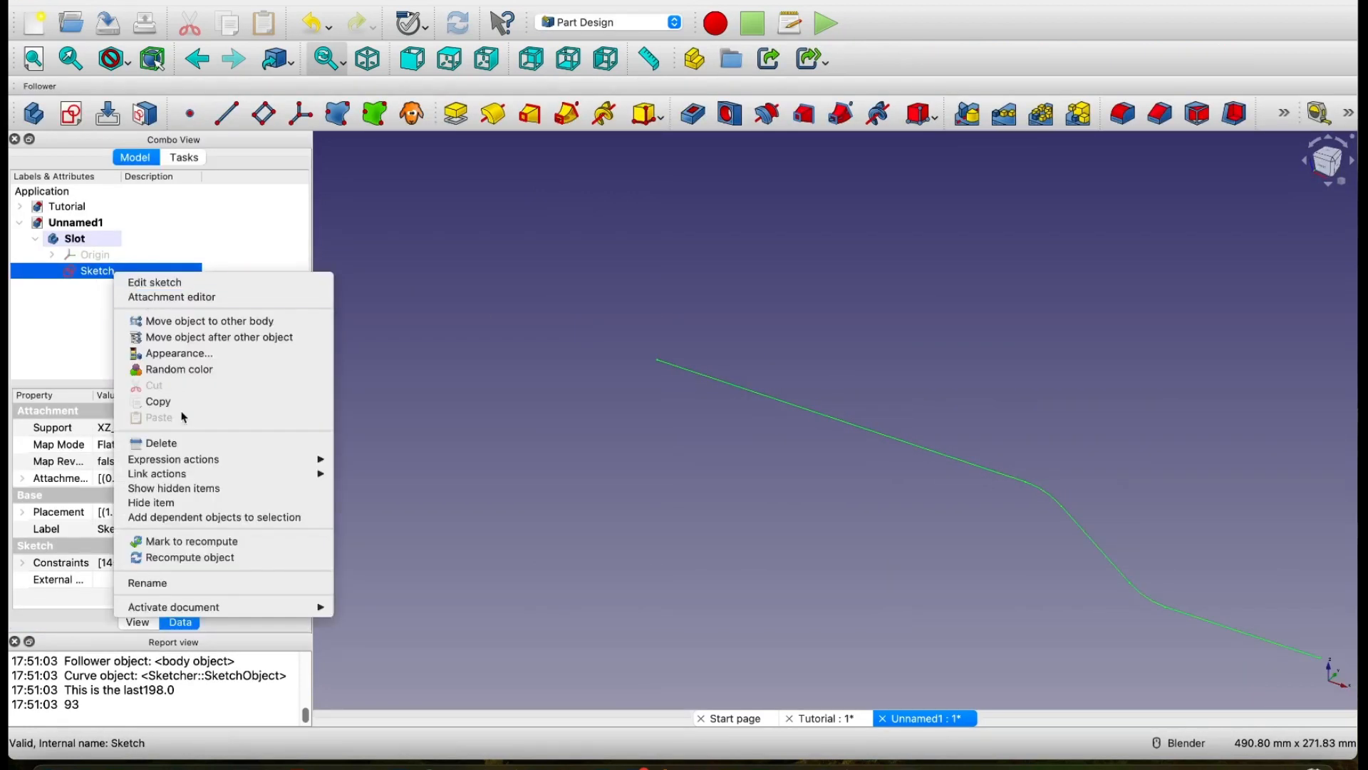
left_click(181, 582)
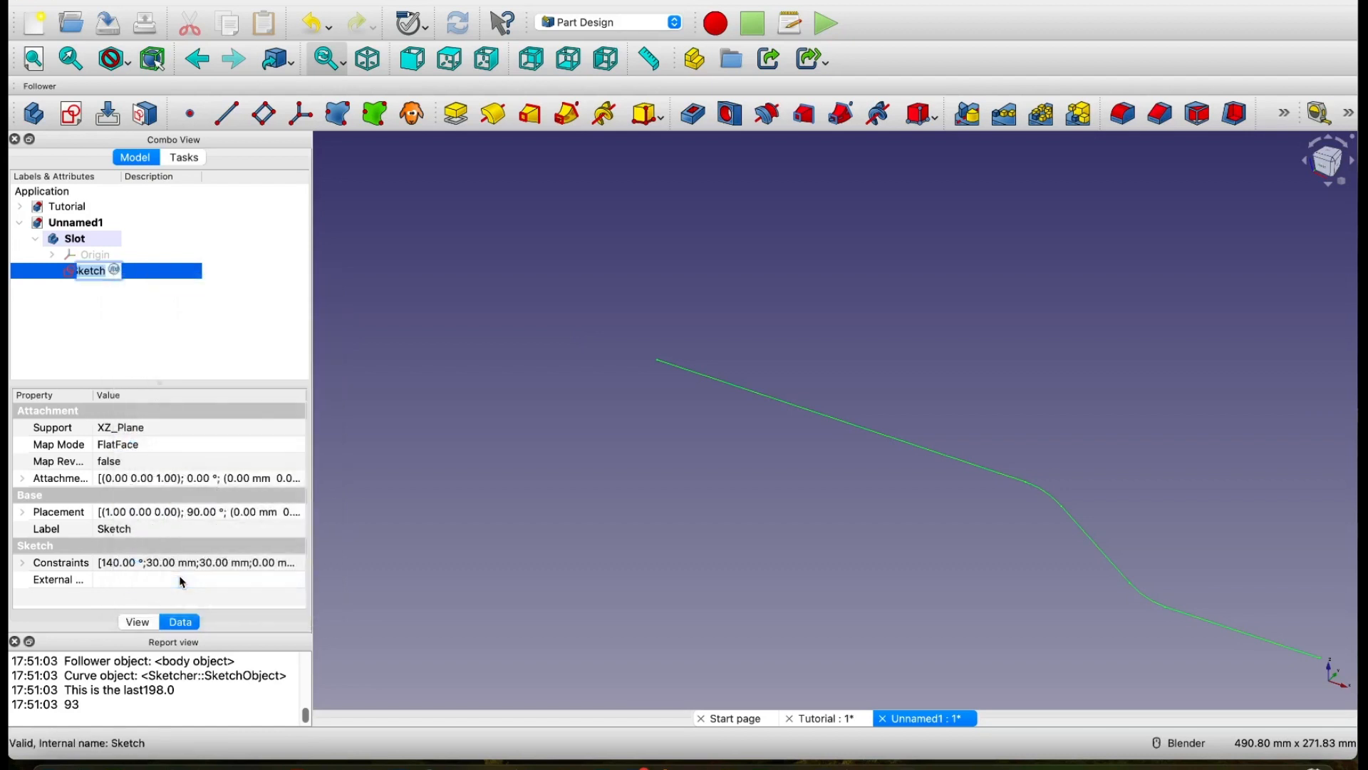
type("Path")
key("Return")
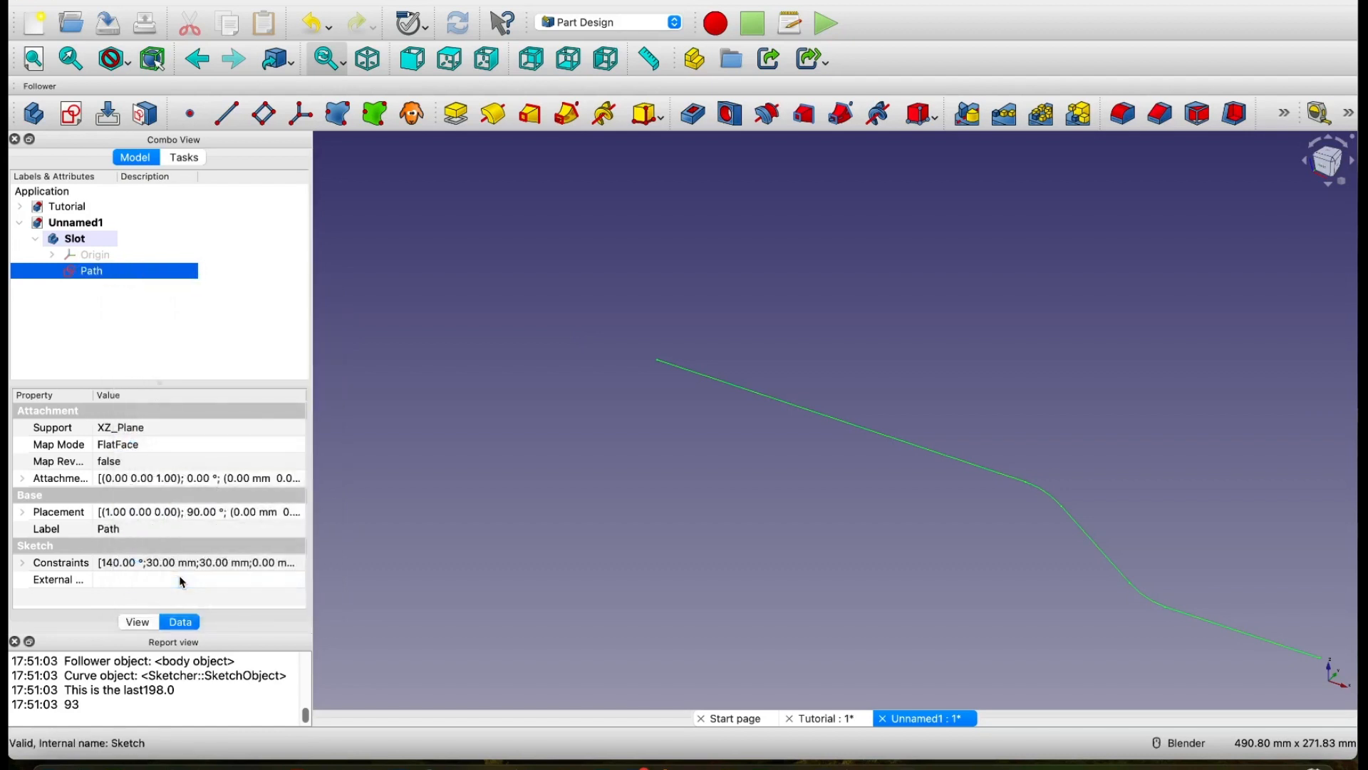
Step: Create a new sketch on the YZ plane in the Slot body
scroll(854, 580, "down", 2)
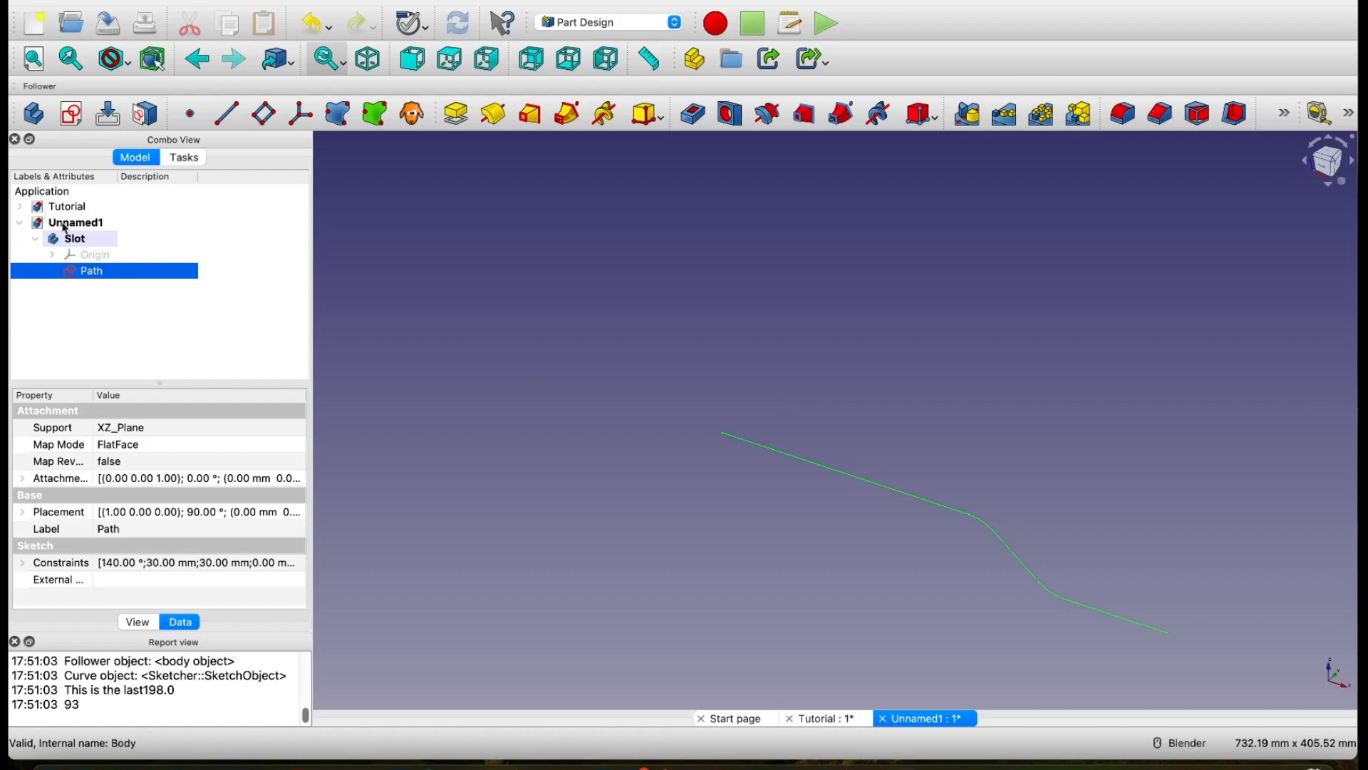
left_click(89, 312)
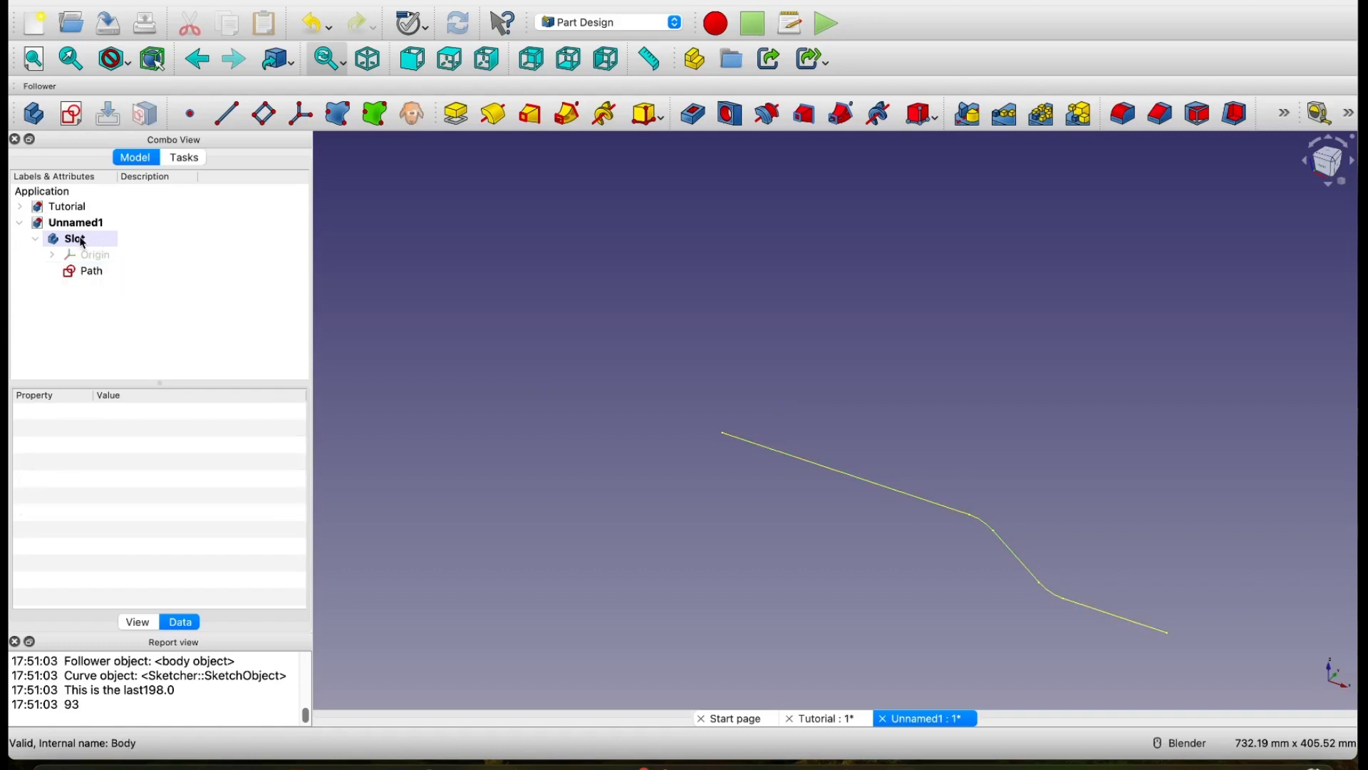
left_click(86, 241)
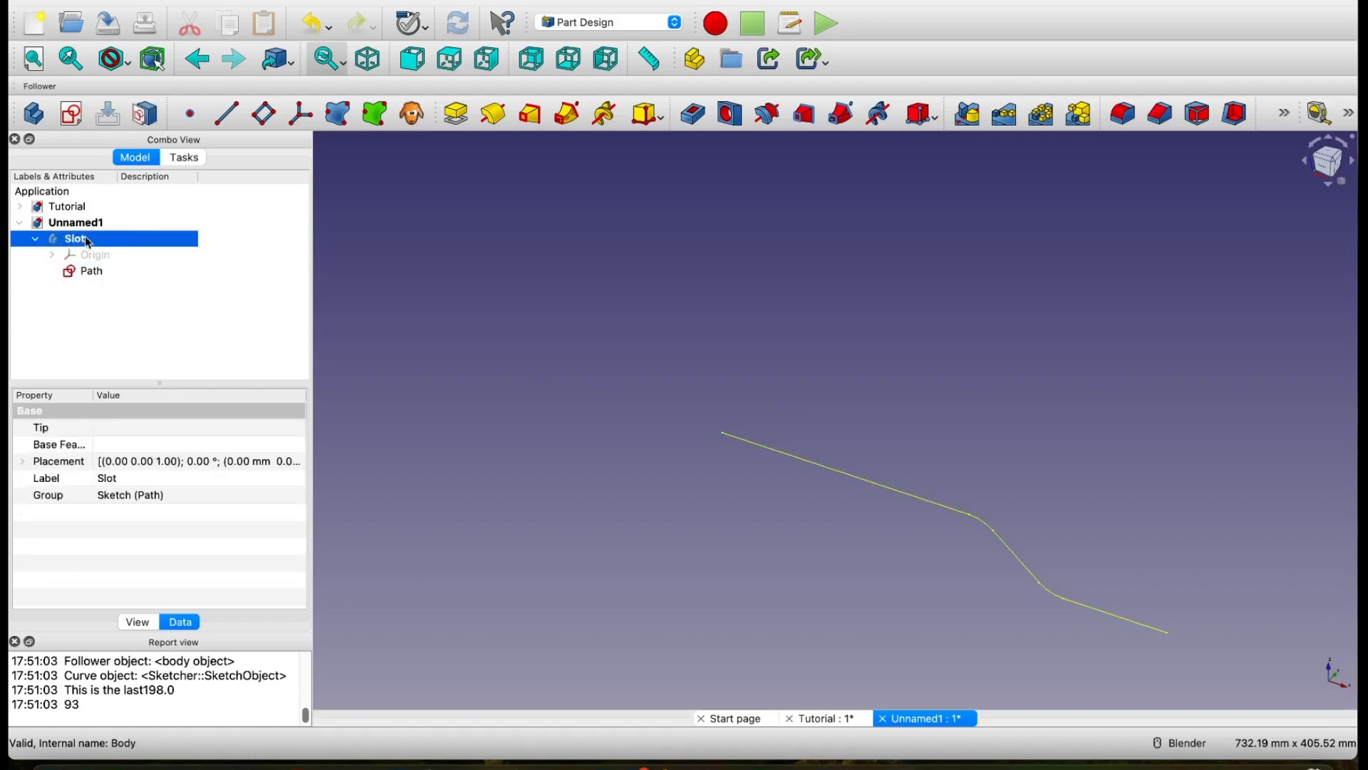
left_click(72, 116)
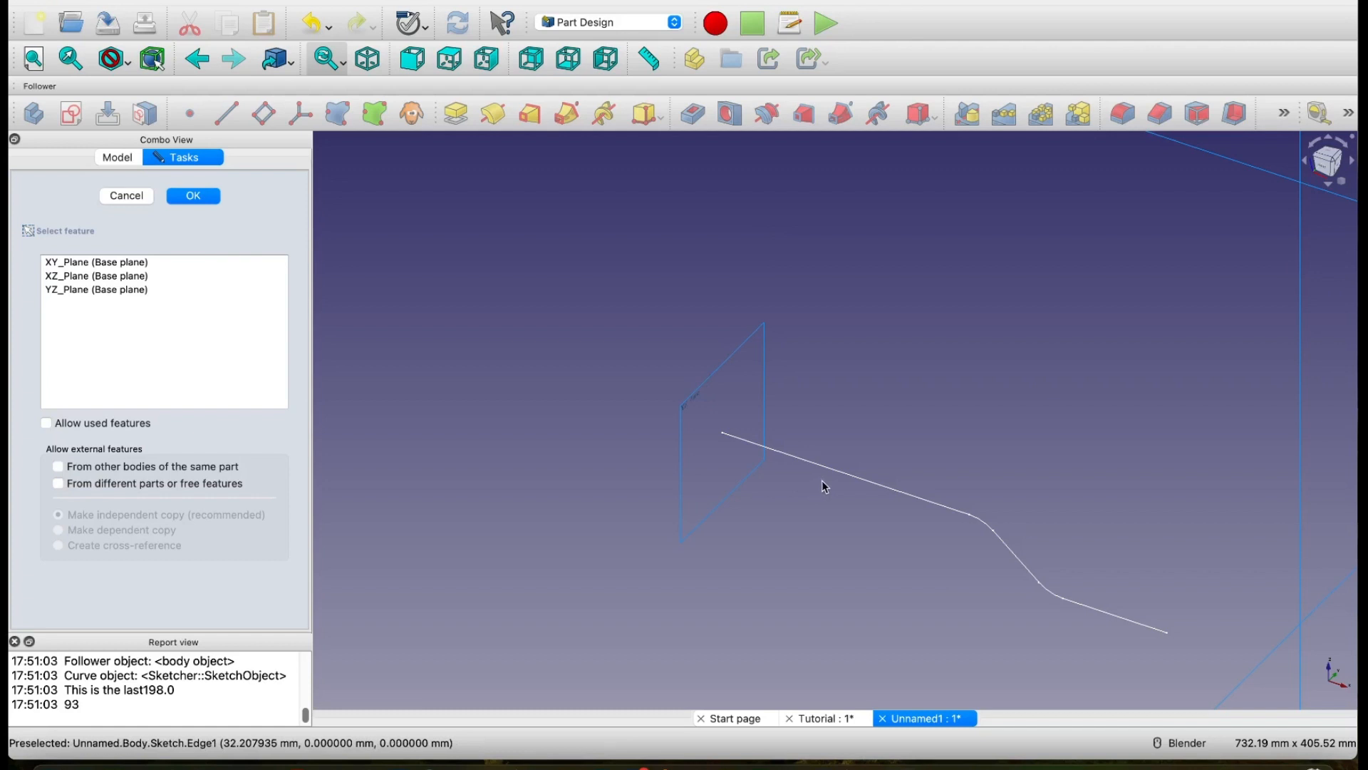
scroll(919, 389, "down", 4)
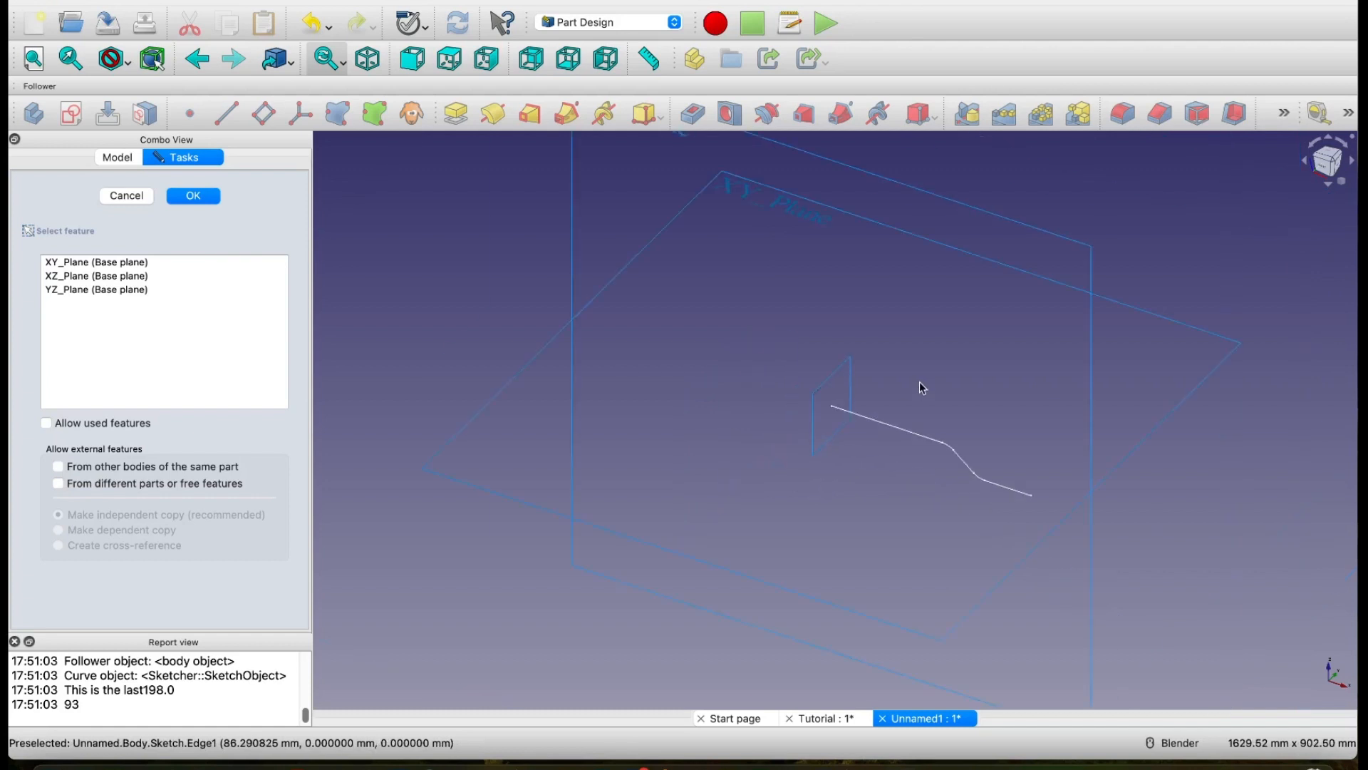
scroll(919, 389, "up", 3)
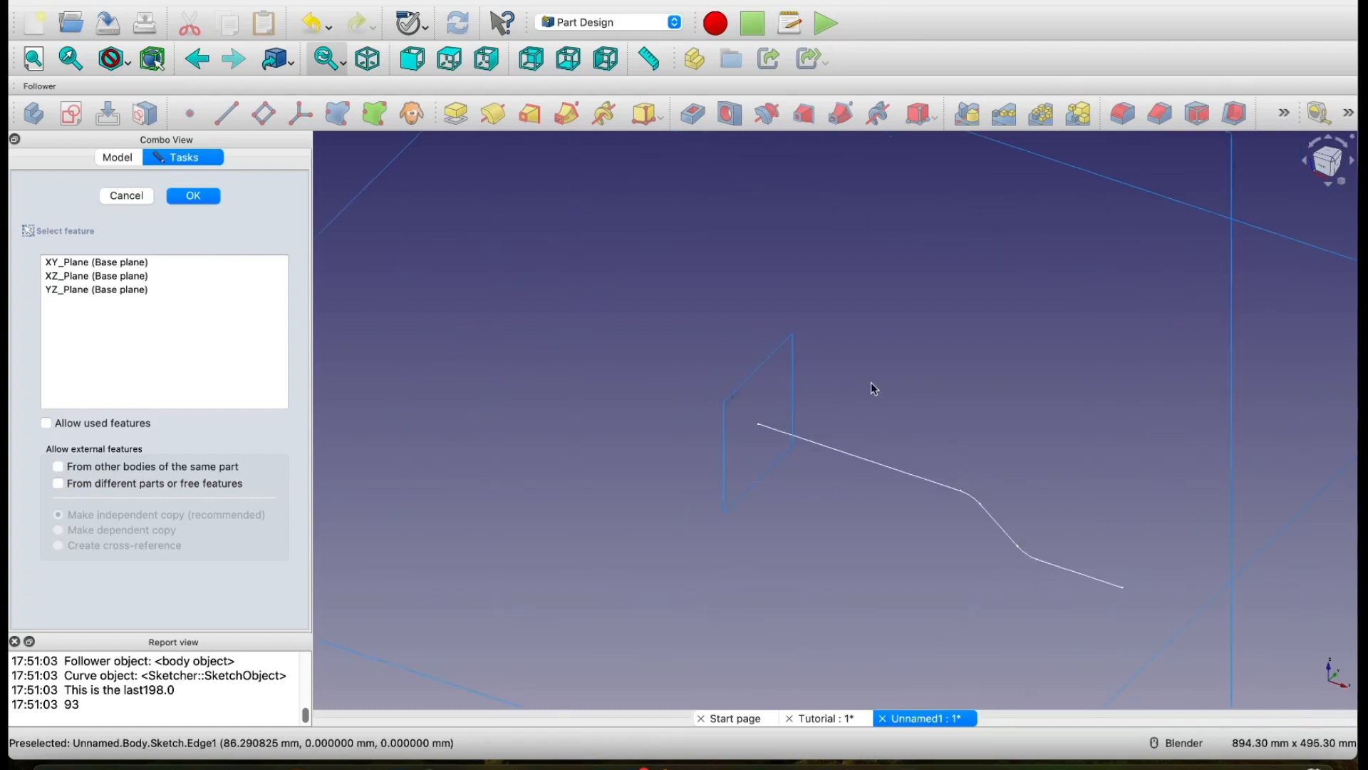
left_click(737, 396)
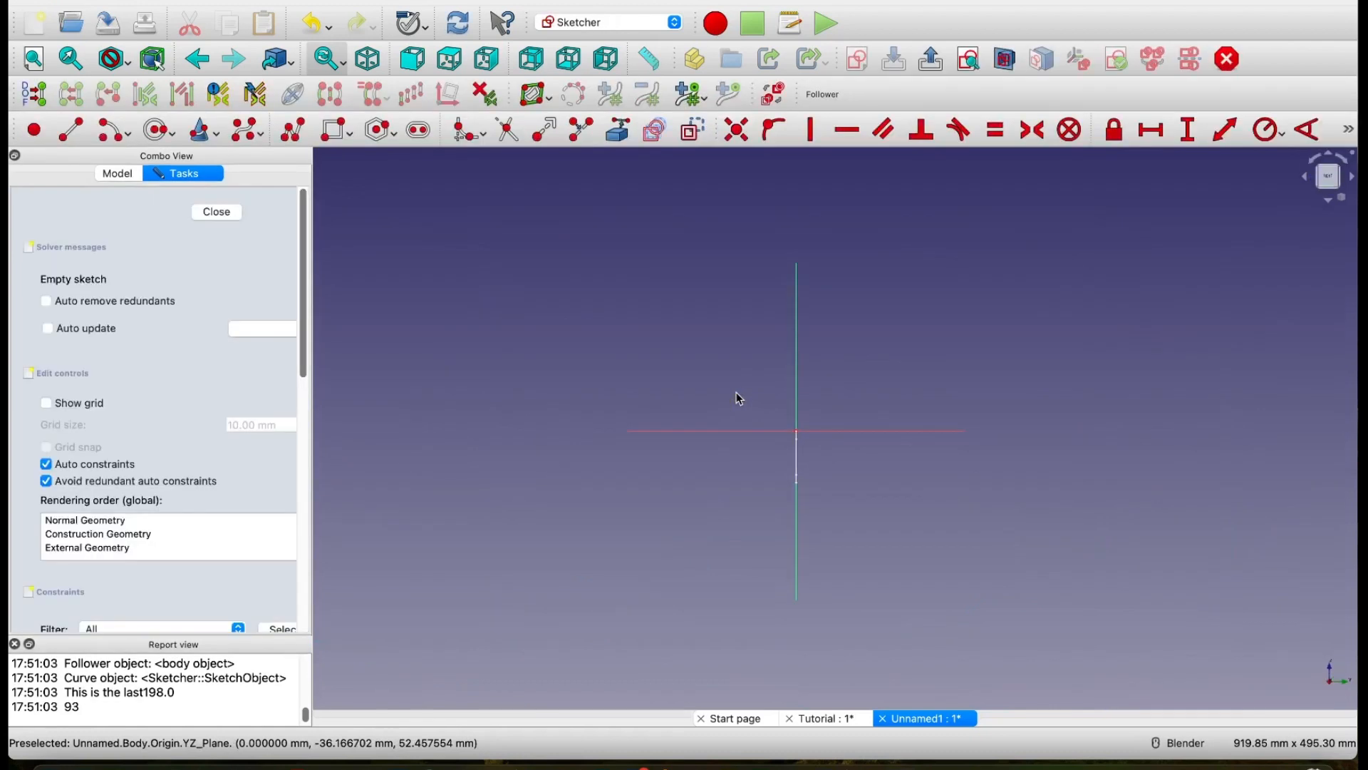
Step: Close the empty YZ-plane sketch and hide the Path sketch
scroll(804, 463, "up", 5)
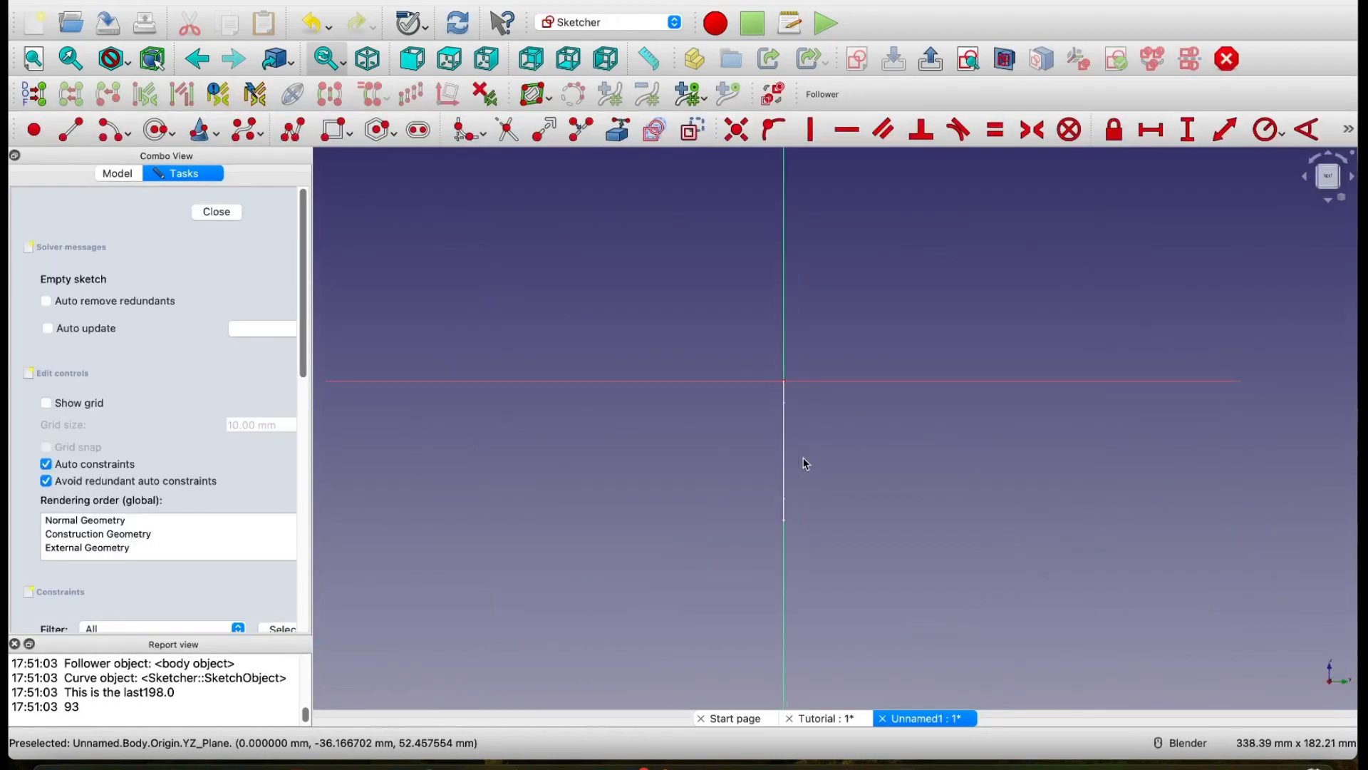
scroll(806, 464, "down", 1)
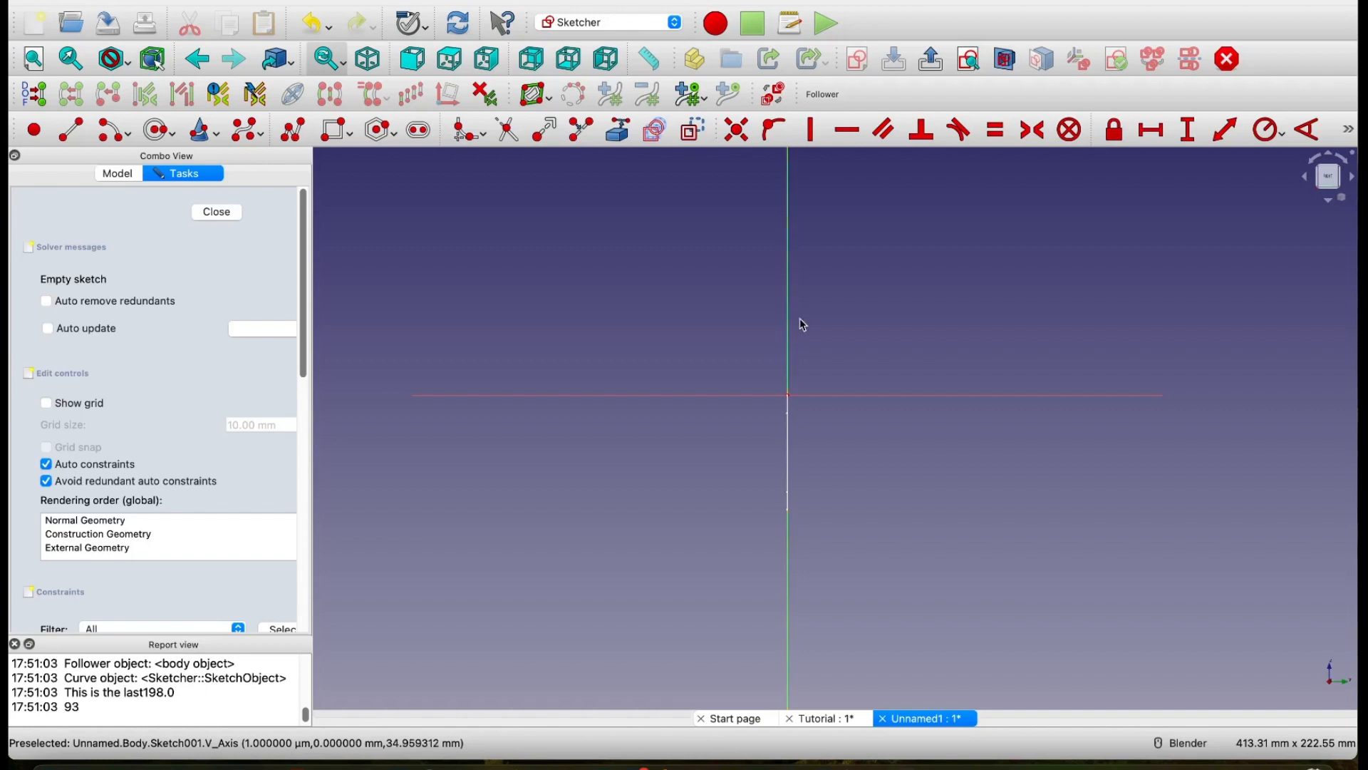
mouse_move(818, 320)
middle_mouse_down()
mouse_move(859, 353)
mouse_move(810, 360)
mouse_move(848, 371)
mouse_move(838, 365)
middle_mouse_up()
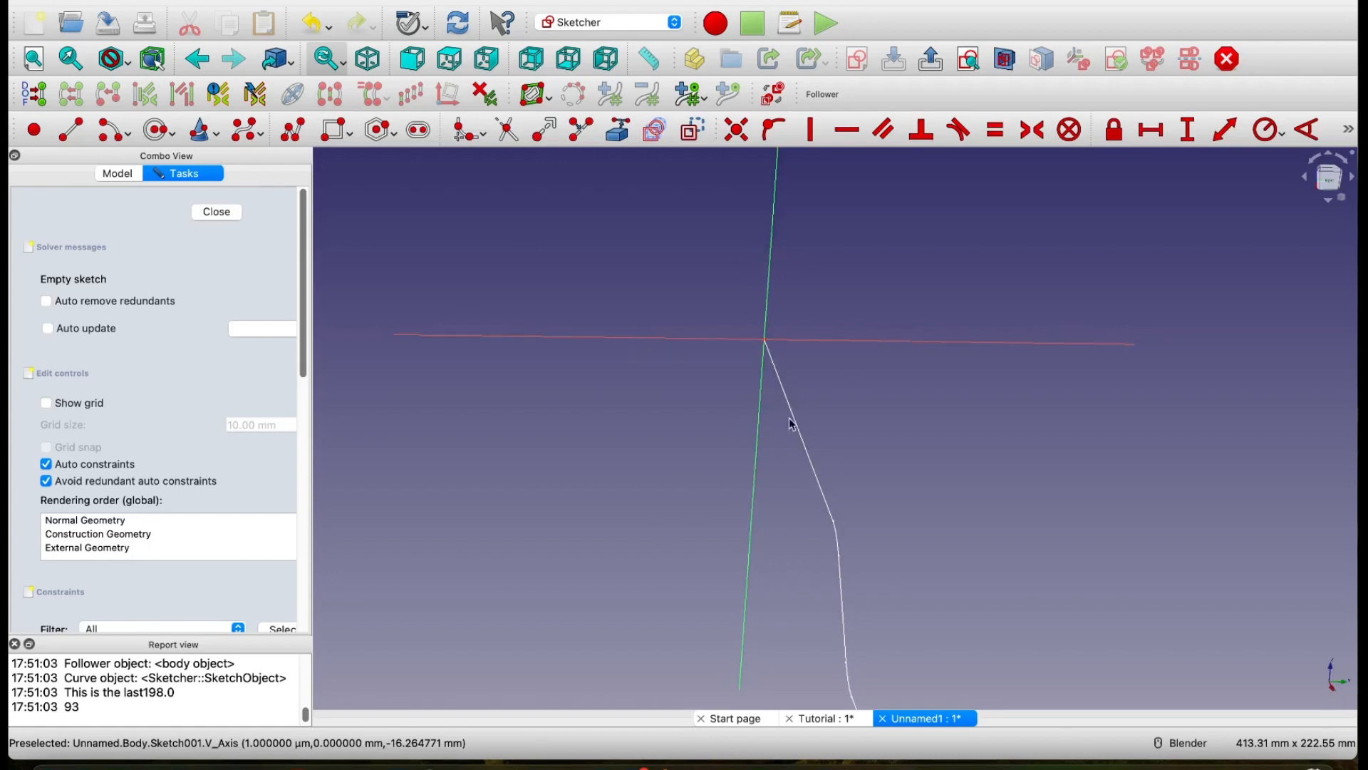
left_click(237, 220)
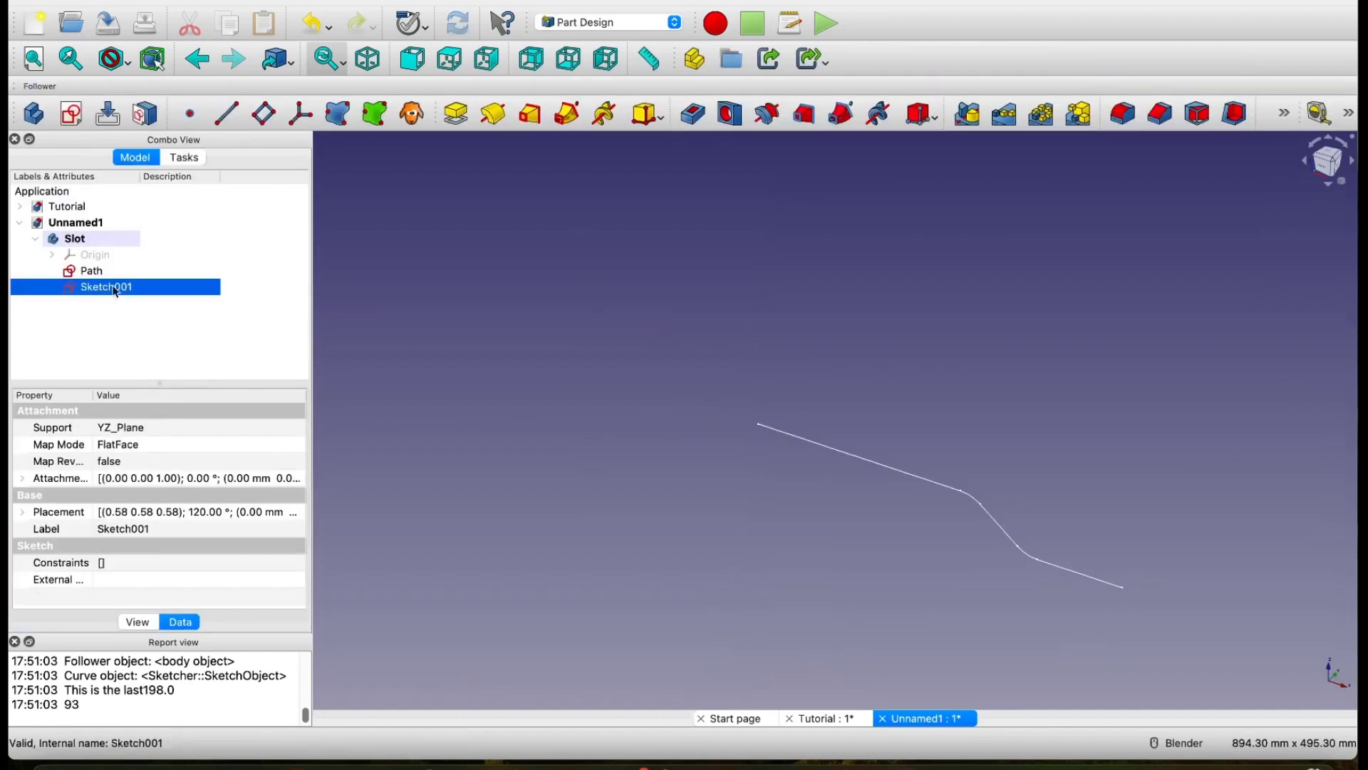
left_click(84, 272)
key("space")
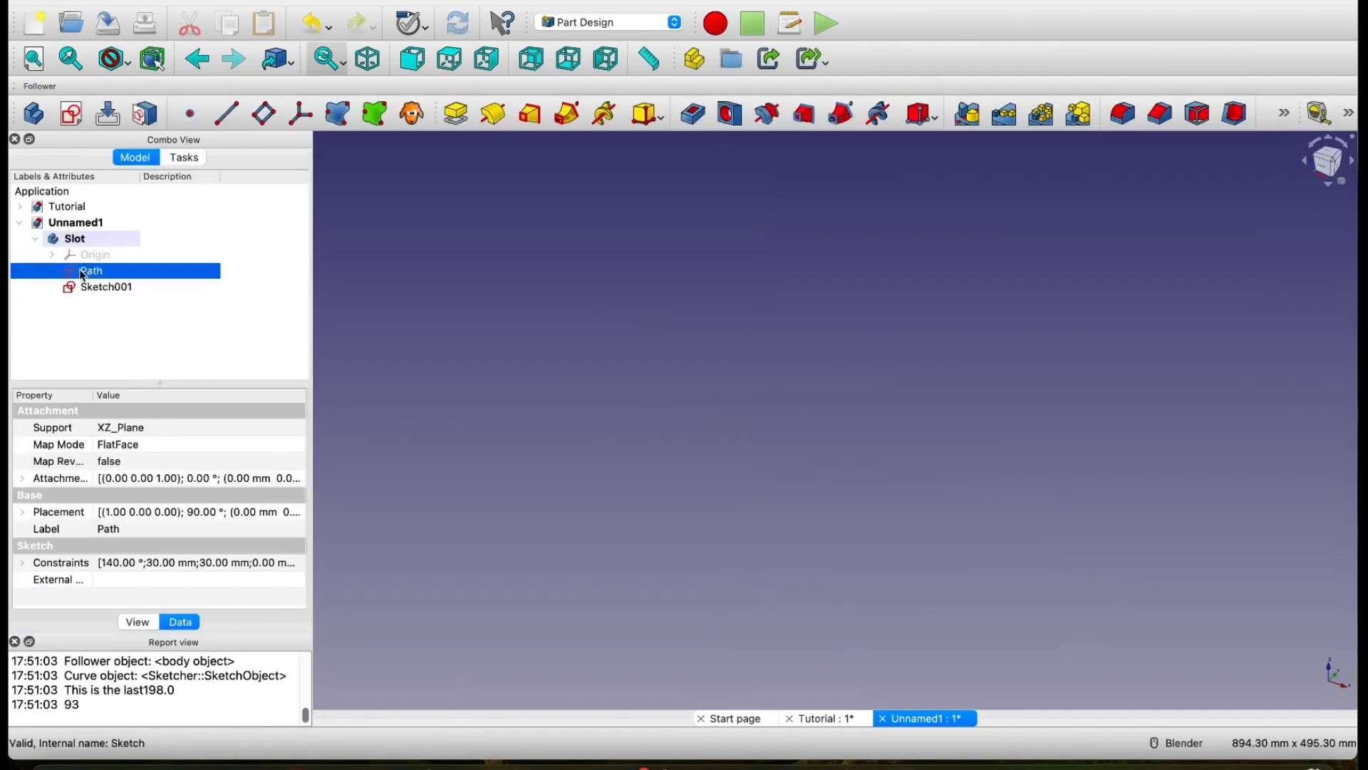
Step: Rename the new YZ-plane sketch as Profile
left_click(103, 288)
right_click(106, 293)
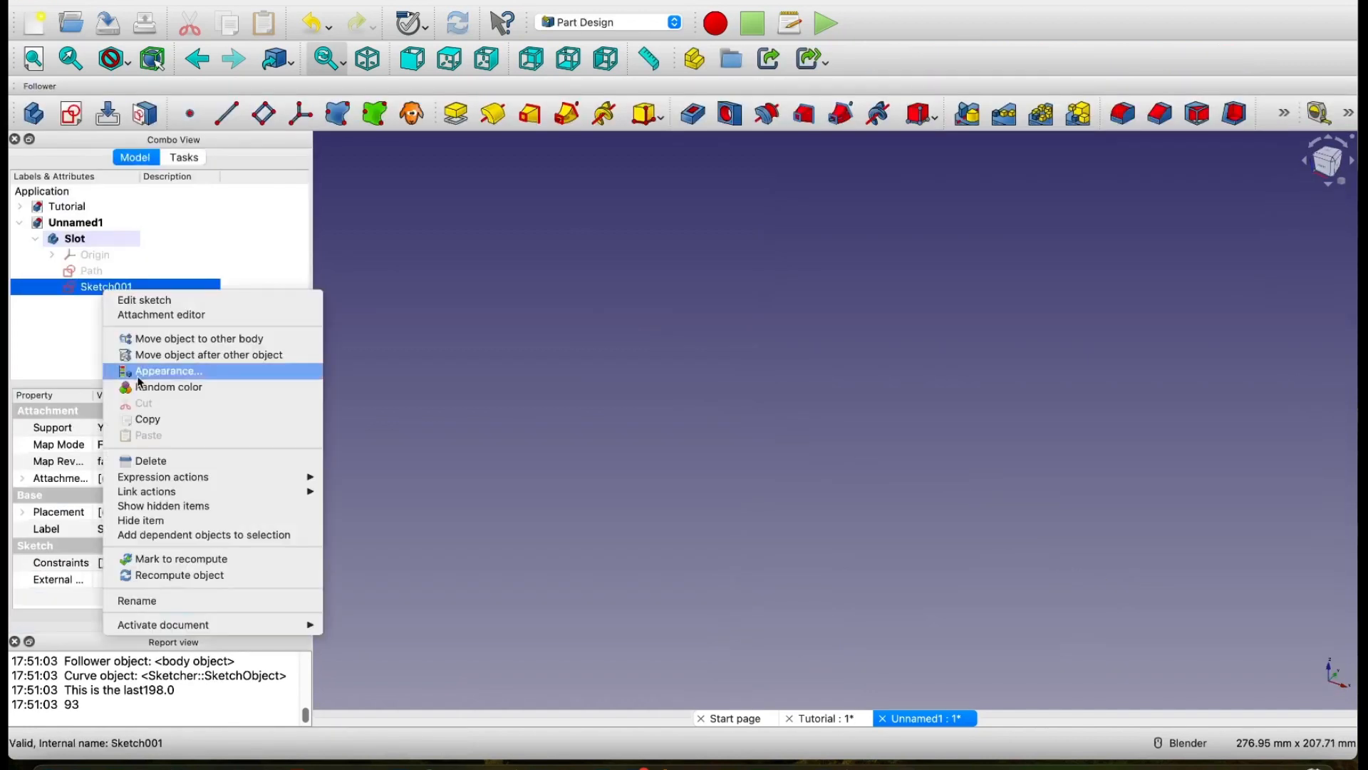
left_click(165, 602)
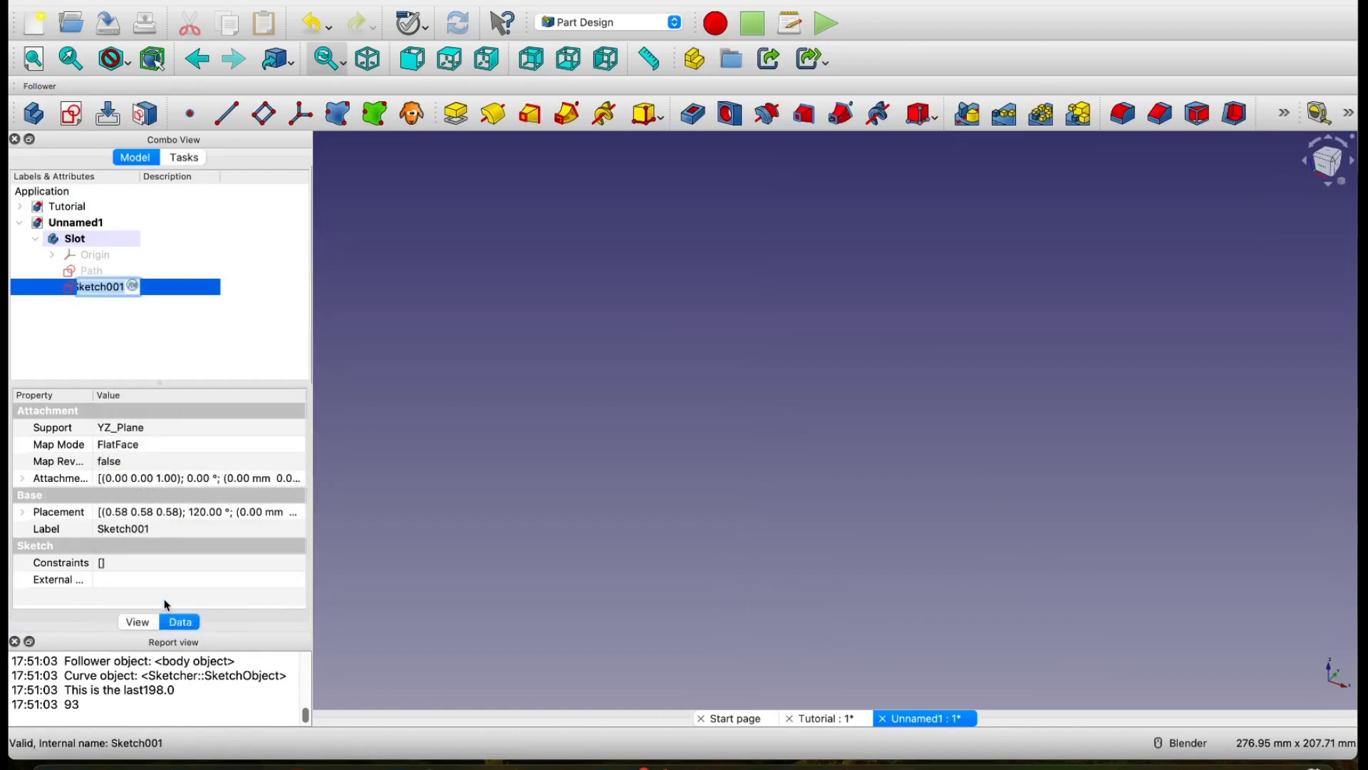
type("Profile")
key("Return")
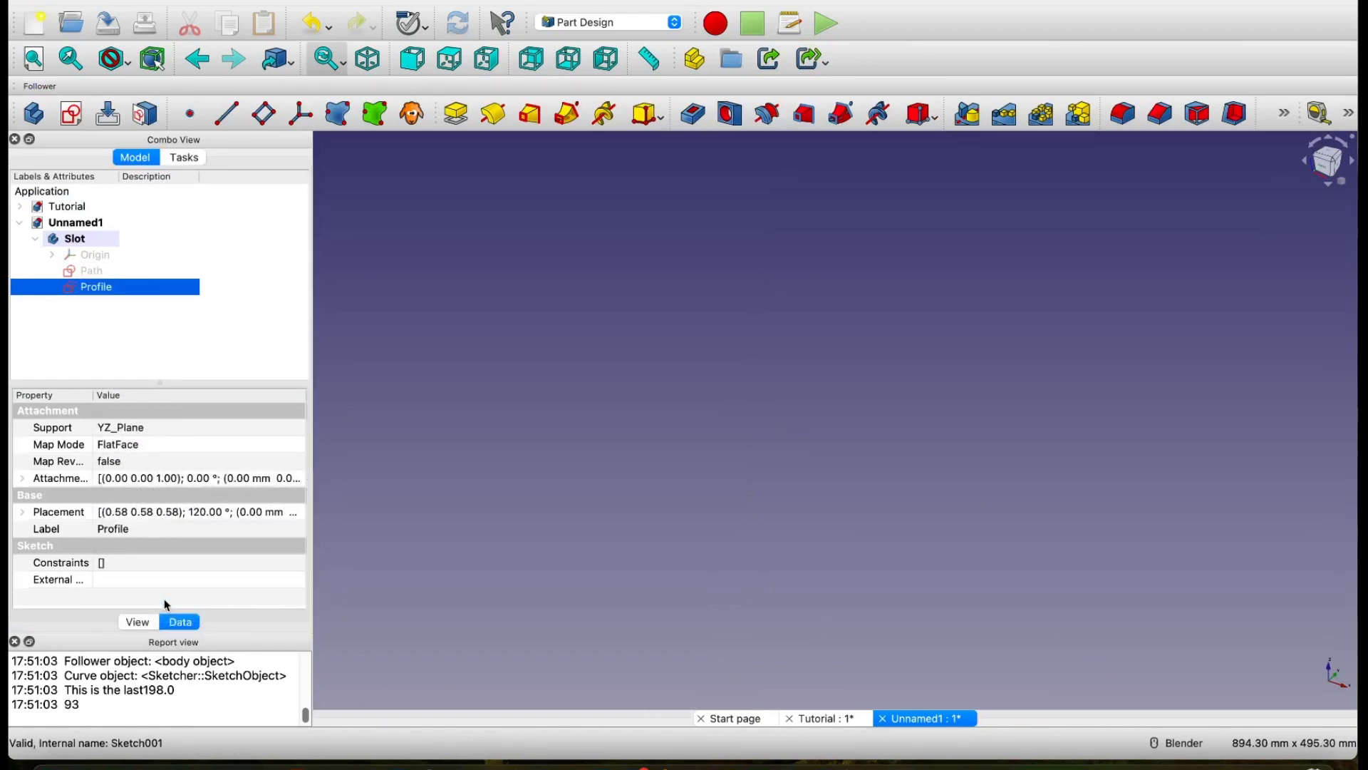
Step: In the Profile sketch, draw a closed C-shaped polyline straddling the horizontal axis, with its opening facing the vertical axis
double_click(95, 289)
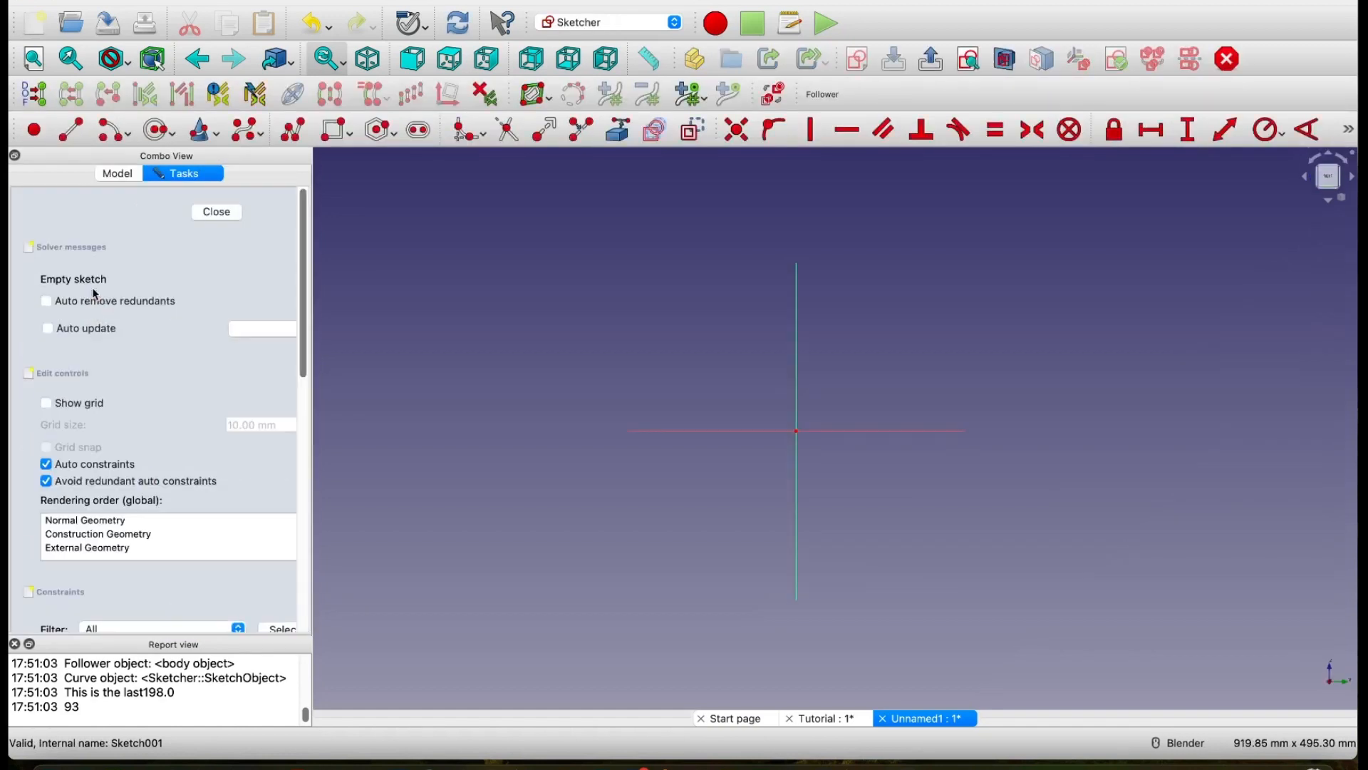
scroll(825, 464, "up", 4)
scroll(825, 463, "down", 3)
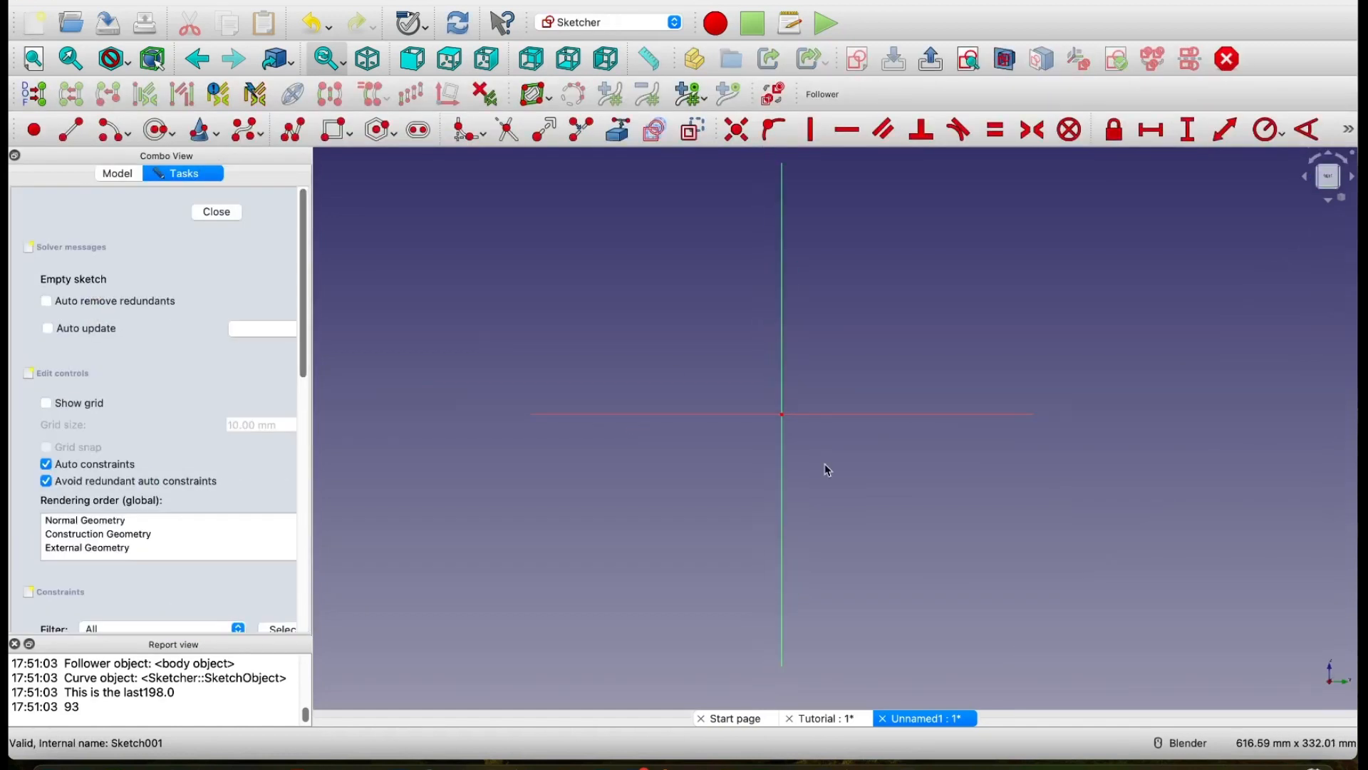
middle_click_drag(824, 464, 797, 466, "shift")
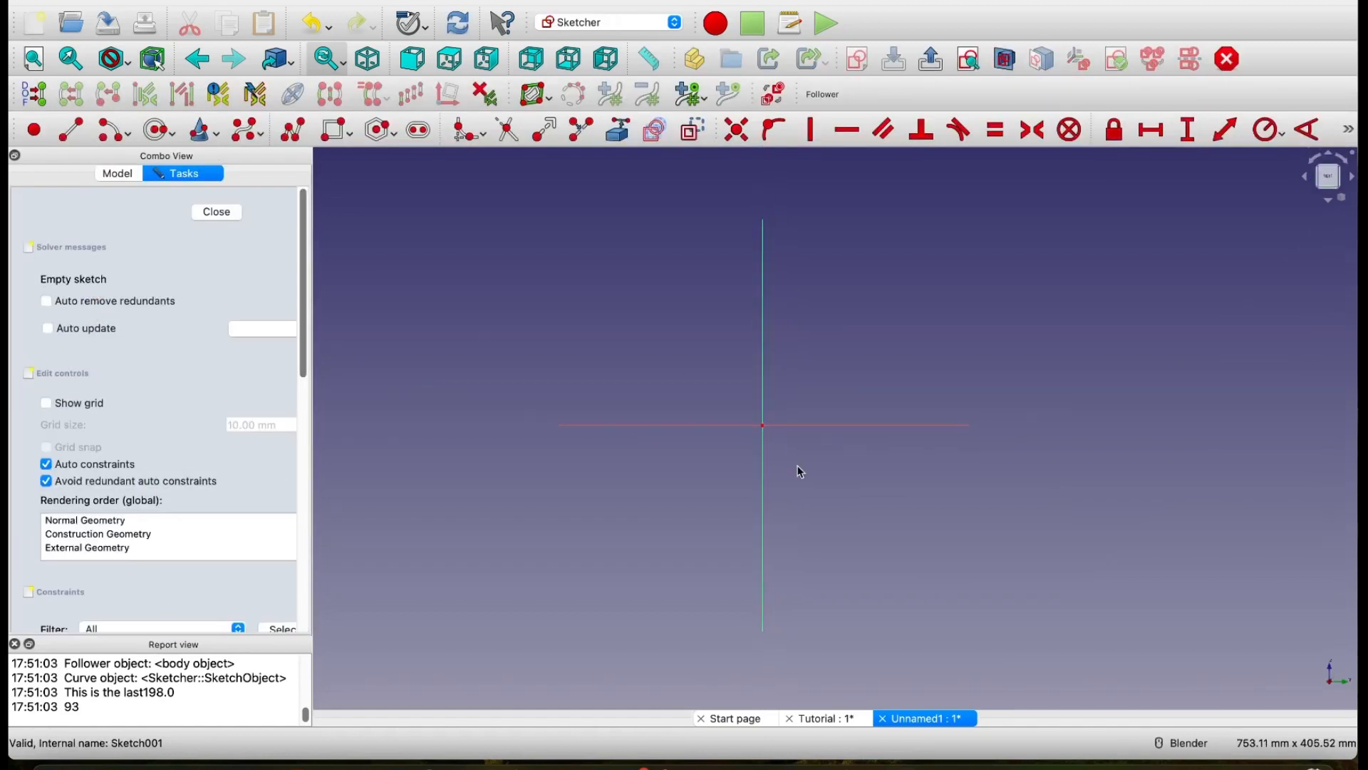
left_click(293, 130)
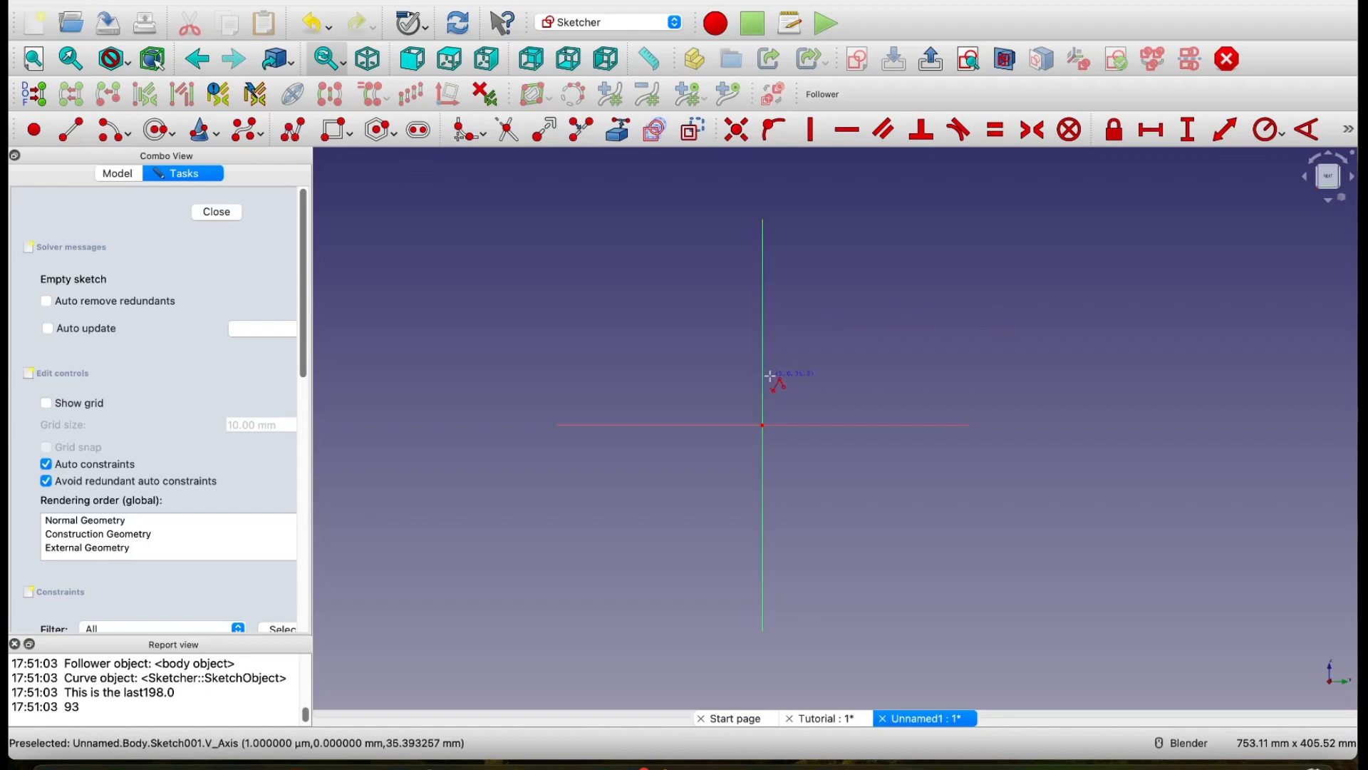
left_click(770, 377)
left_click(865, 377)
left_click(865, 496)
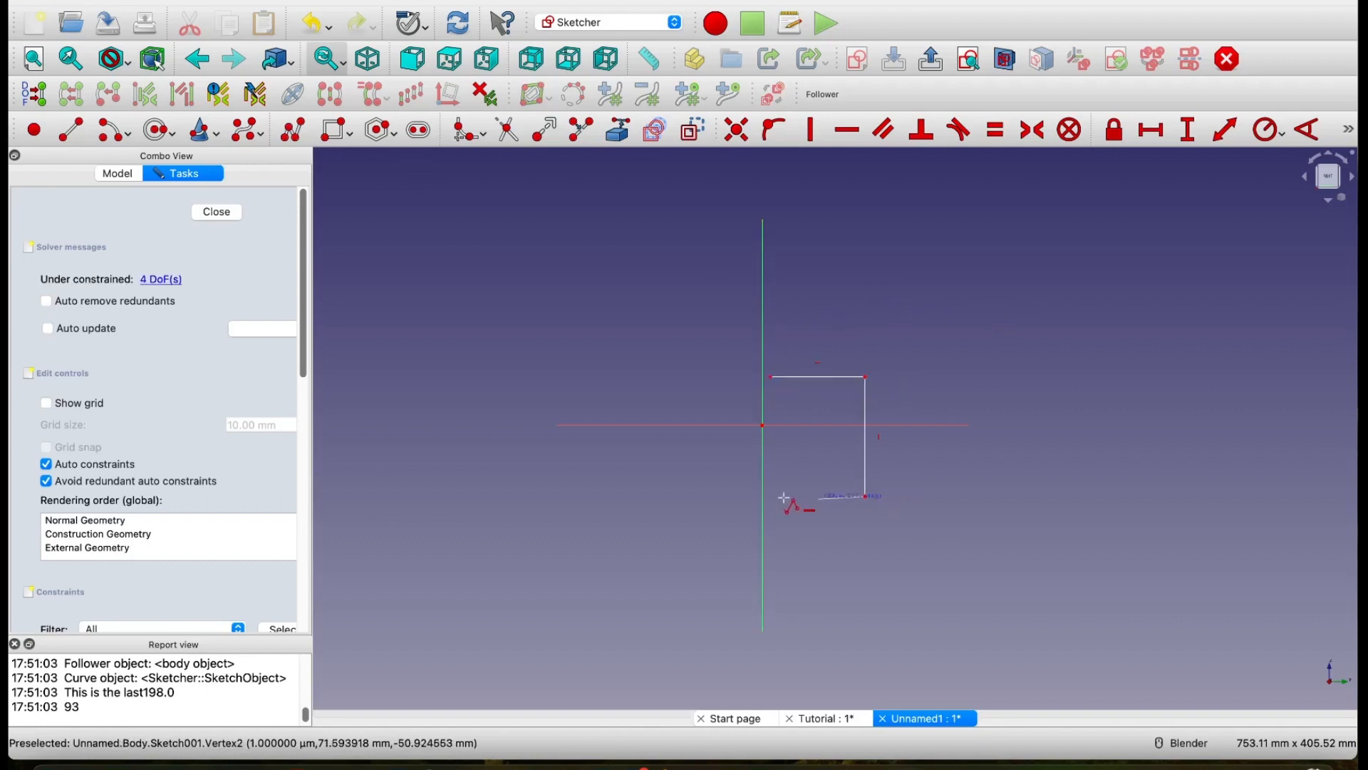
left_click(778, 496)
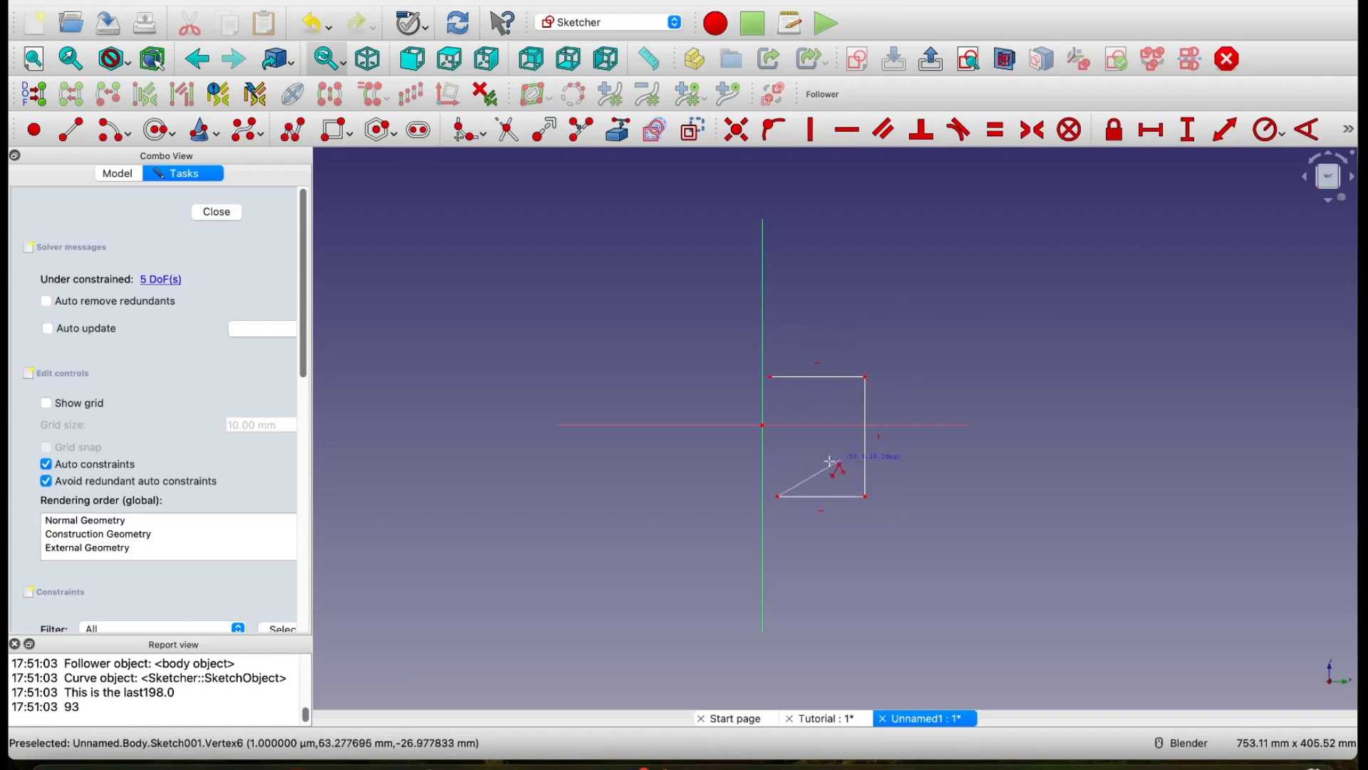
left_click(781, 467)
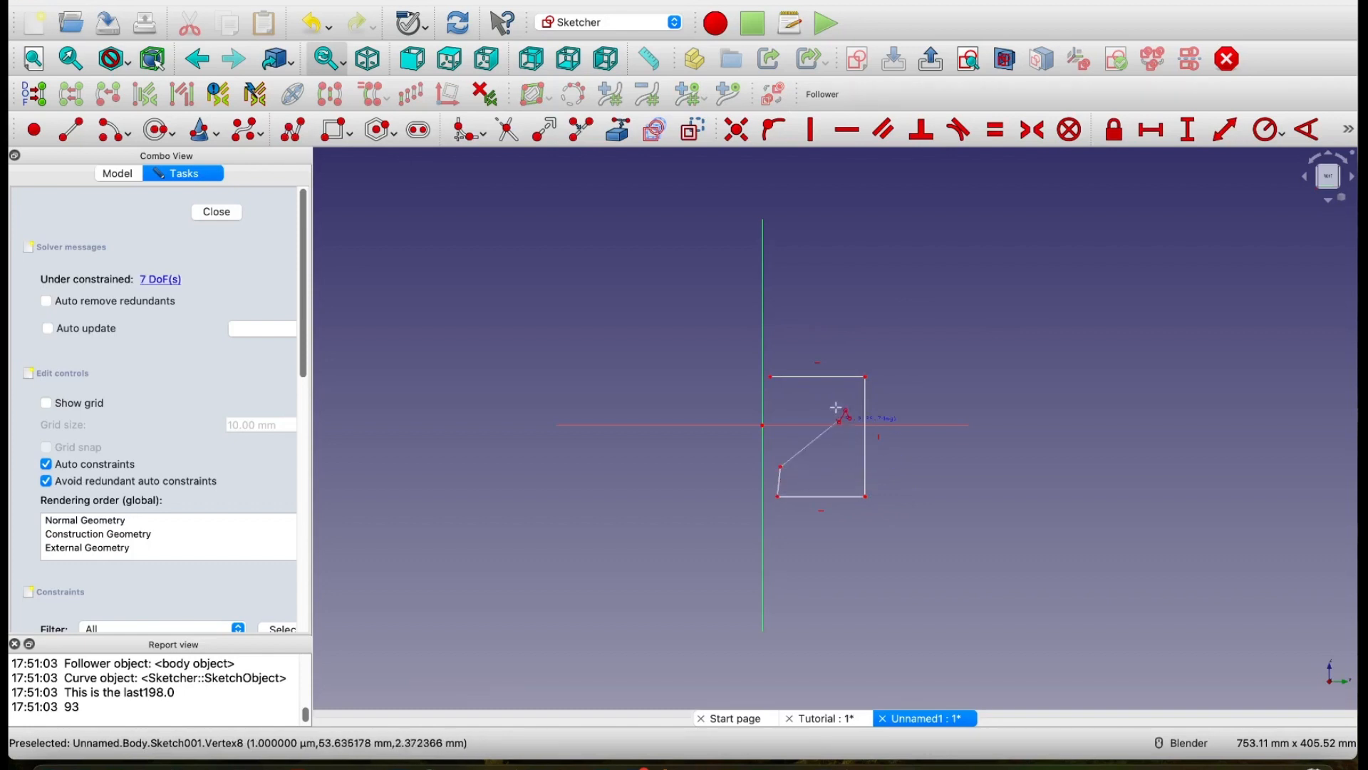
left_click(845, 467)
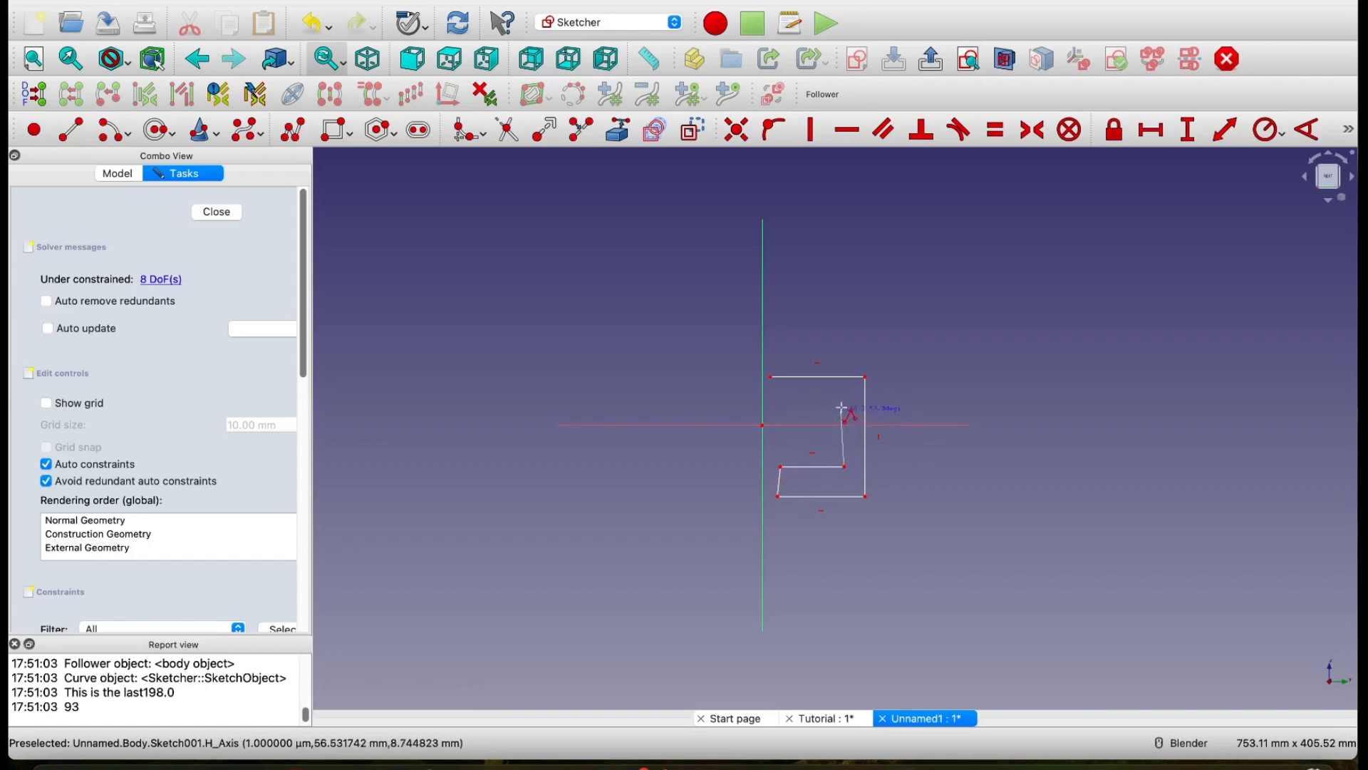
left_click(842, 401)
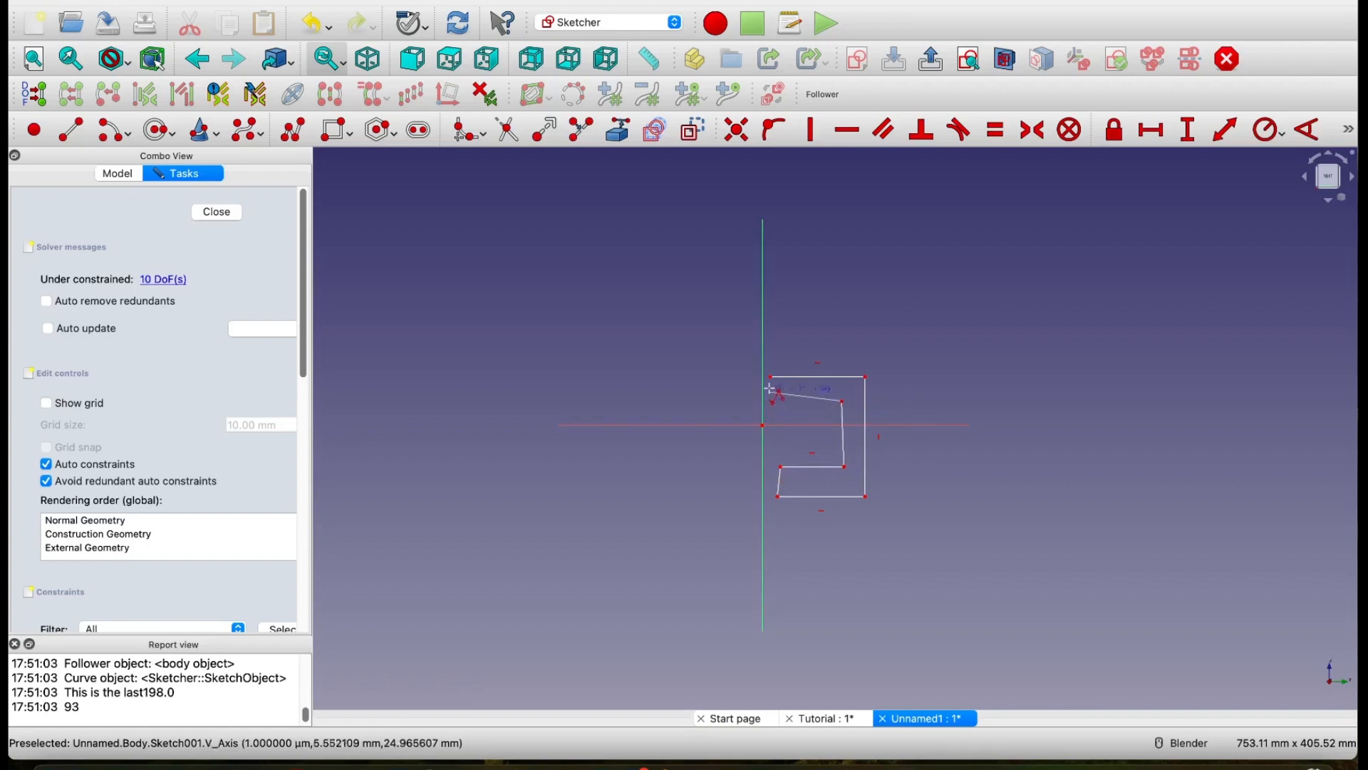
left_click(769, 401)
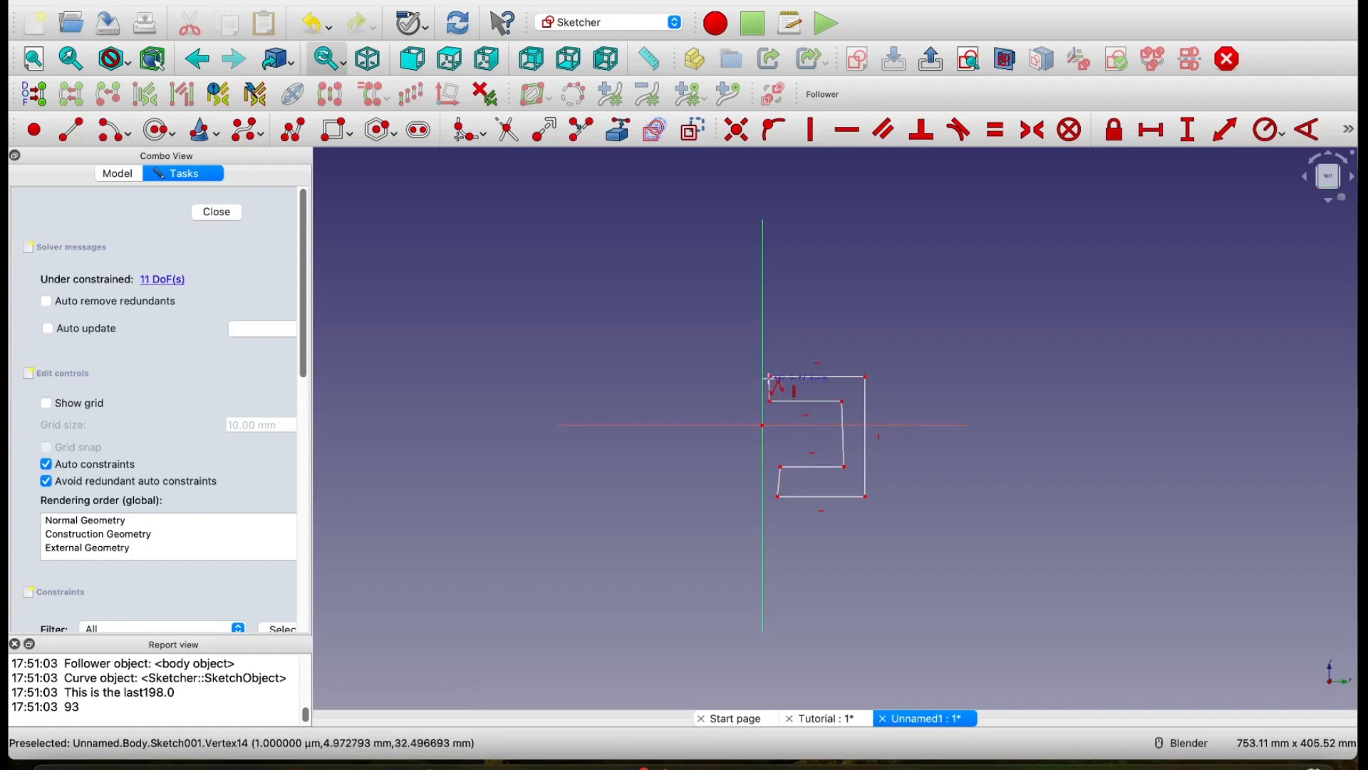
left_click(769, 375)
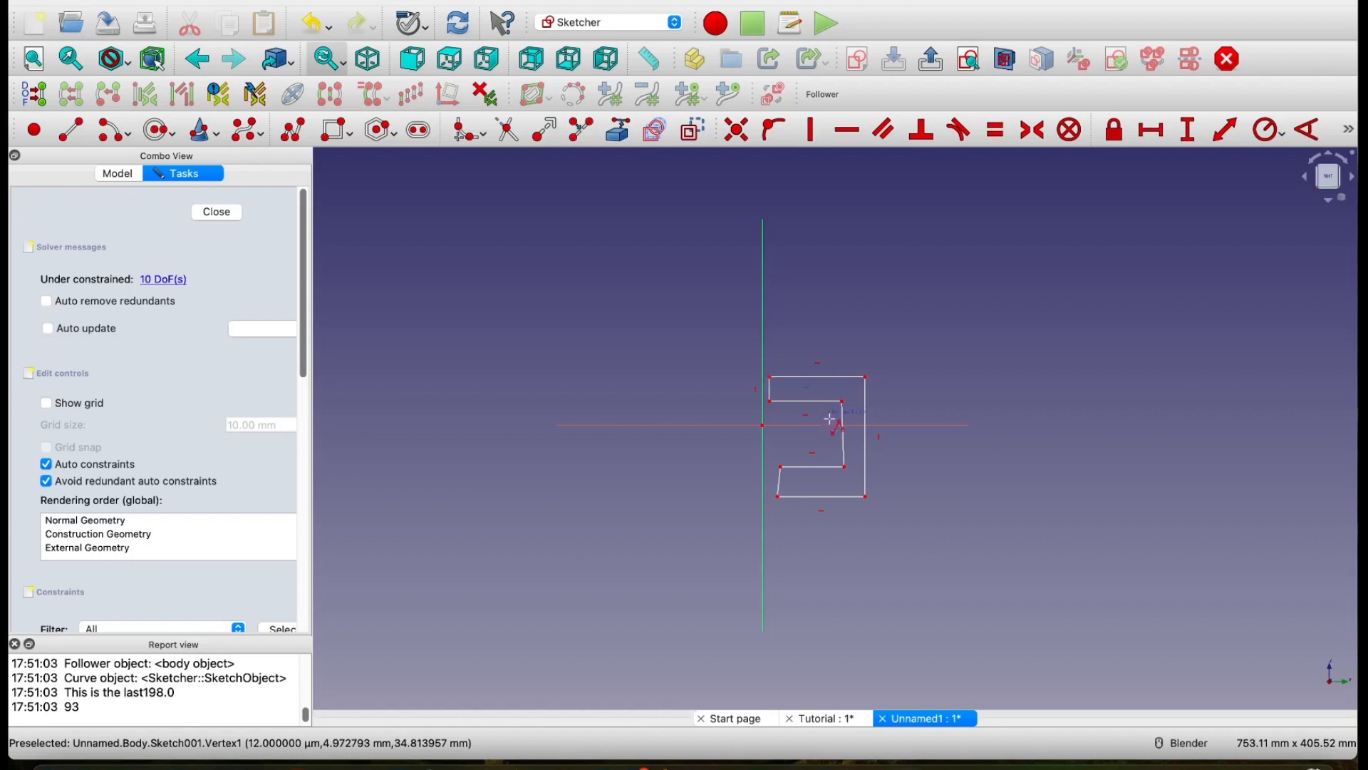
Step: Constrain the C-shape's two slanted edges, the lower arm's end and the inner back edge, to be vertical
scroll(847, 440, "up", 3)
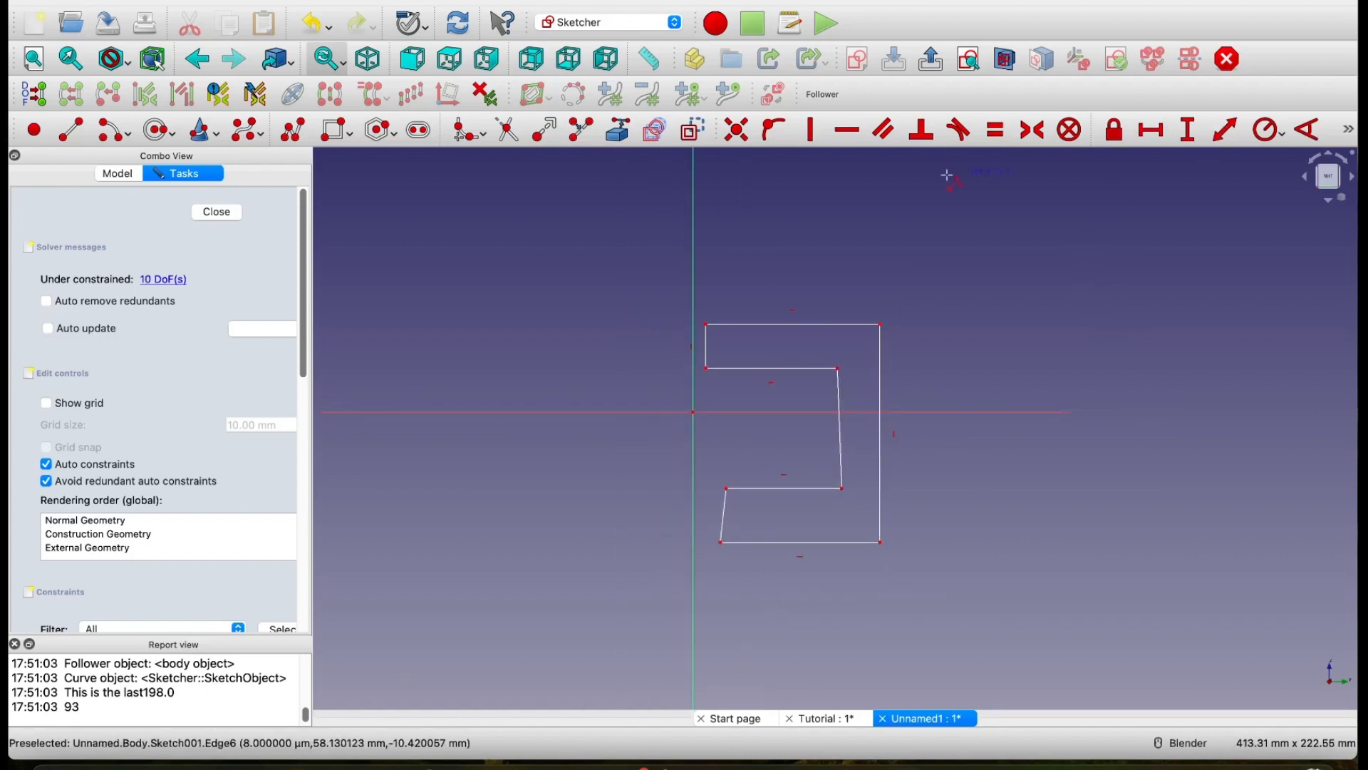
left_click(812, 136)
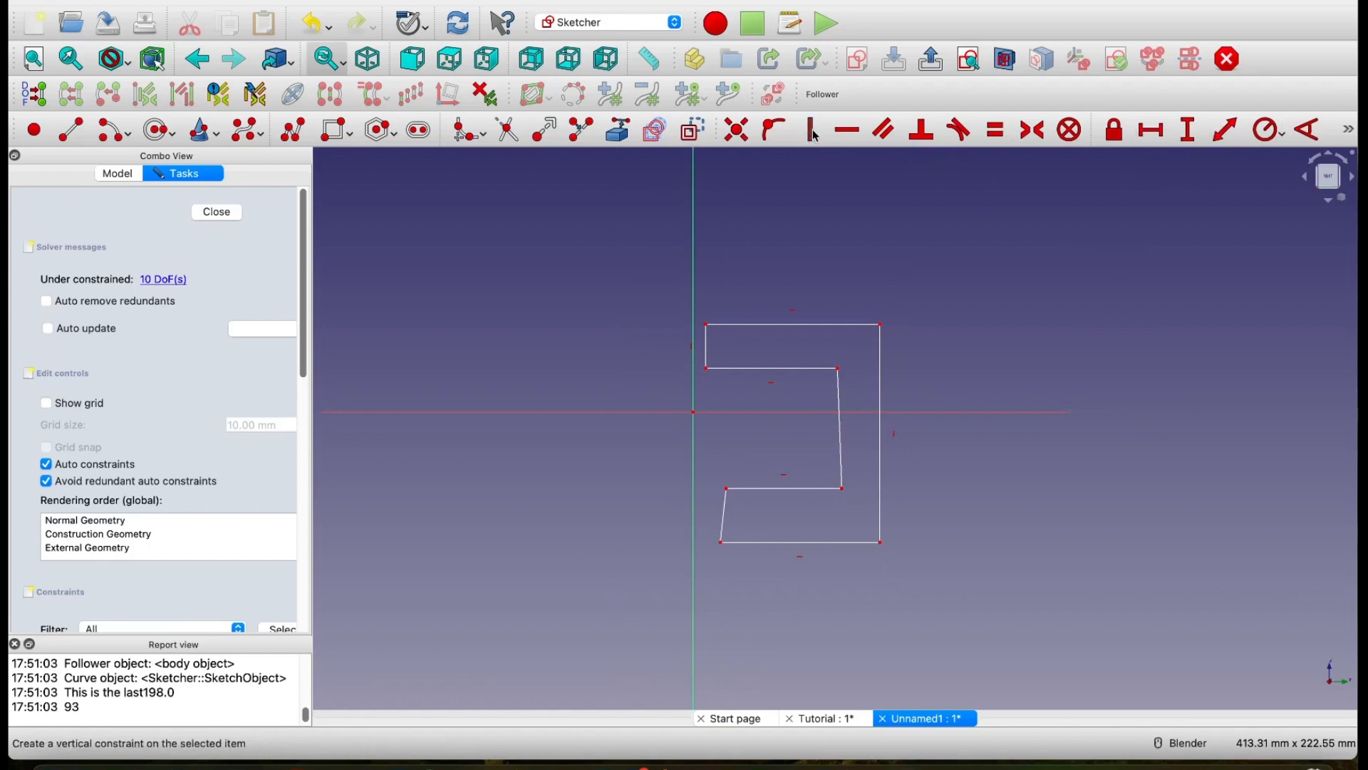
left_click(723, 512)
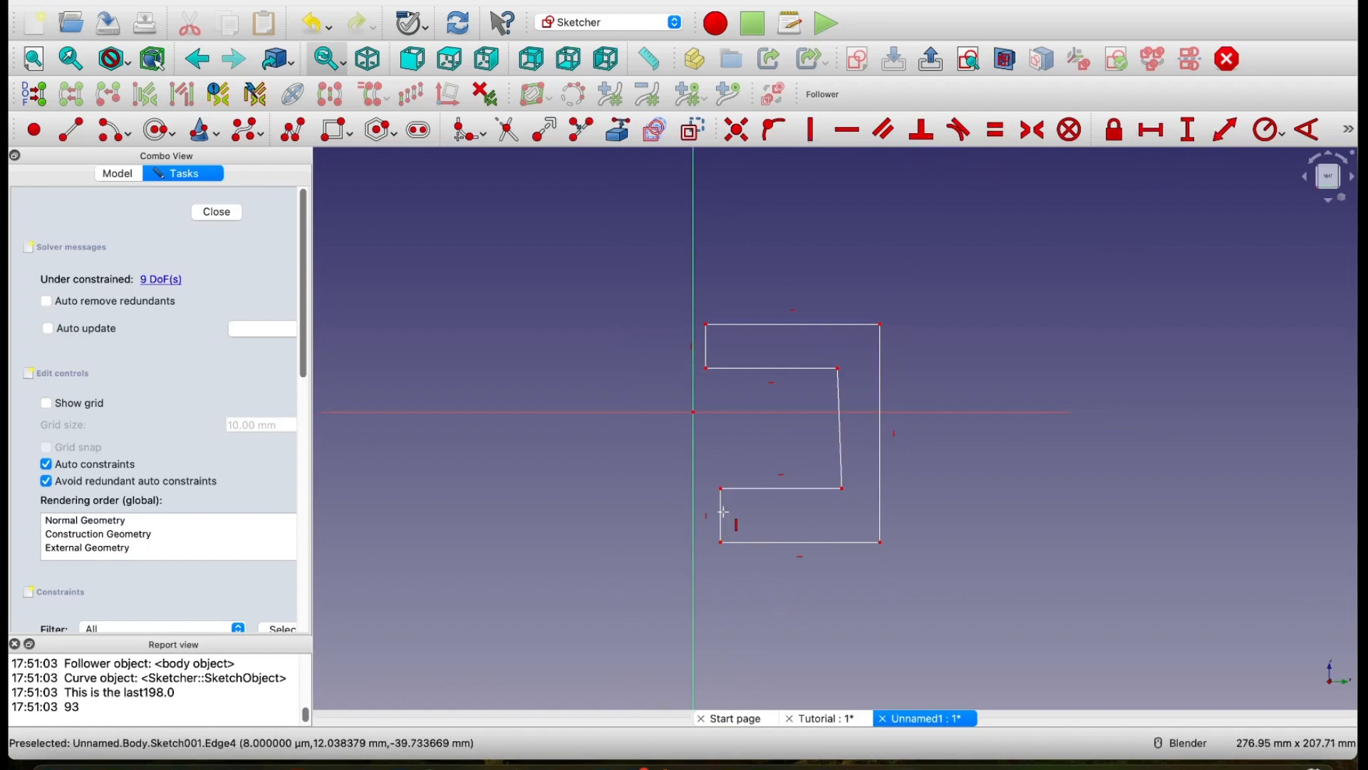
left_click(838, 391)
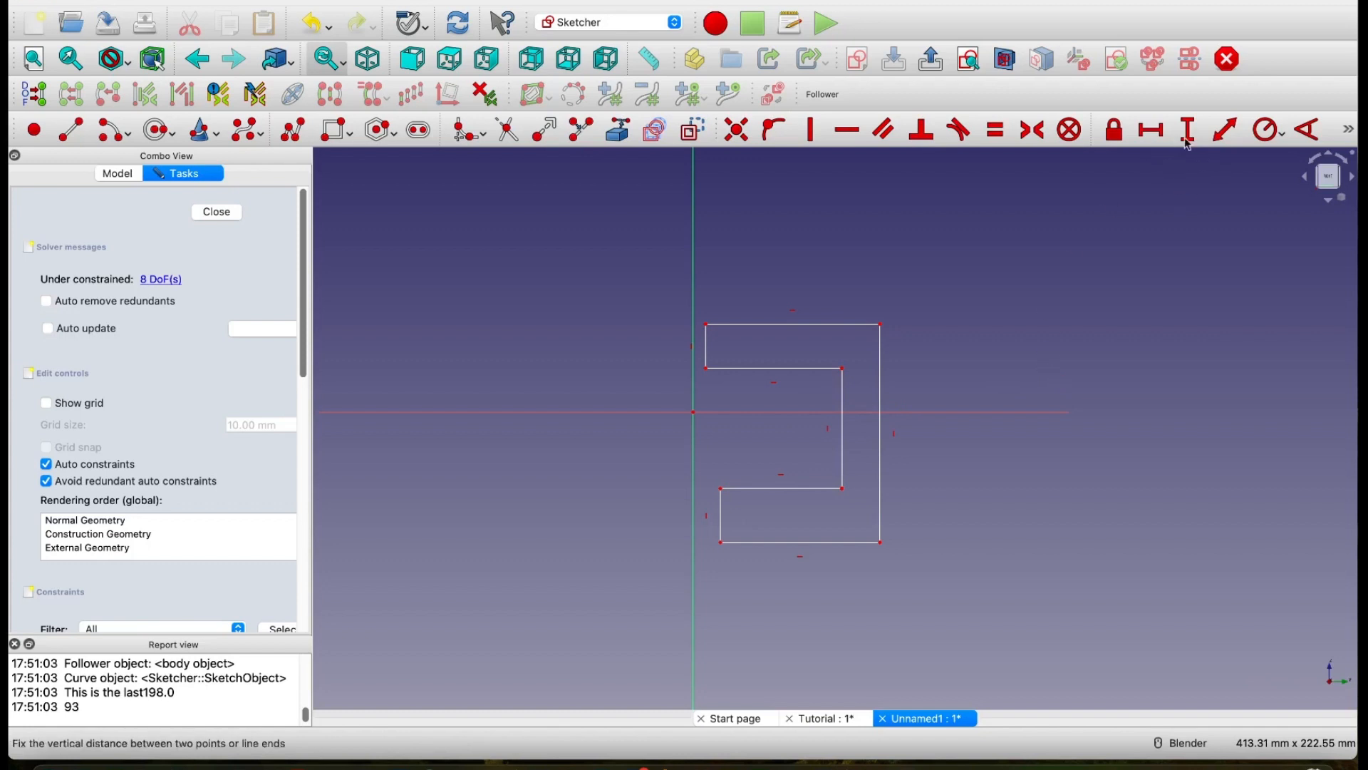
Step: Constrain the length of the upper arm's short end edge to 10 mm
left_click(1226, 131)
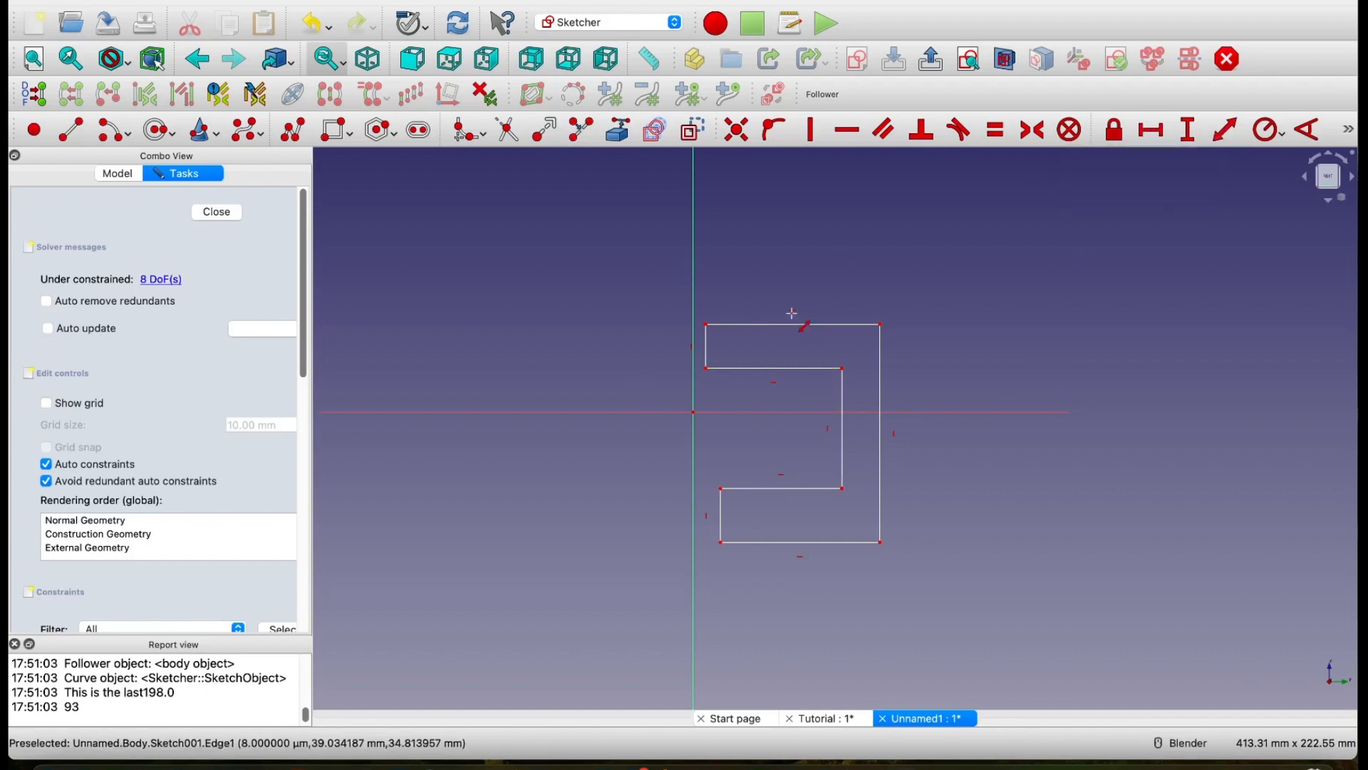
left_click(705, 349)
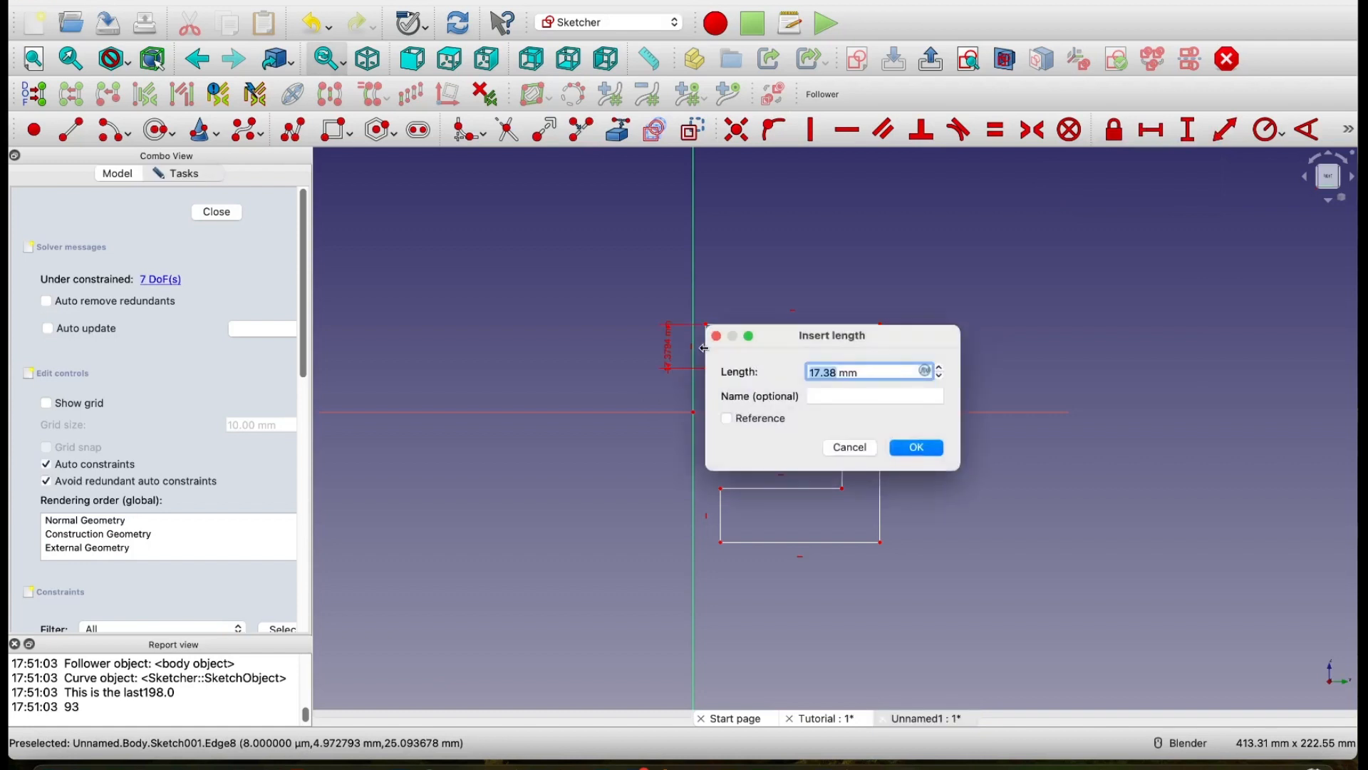
type("10")
left_click(941, 449)
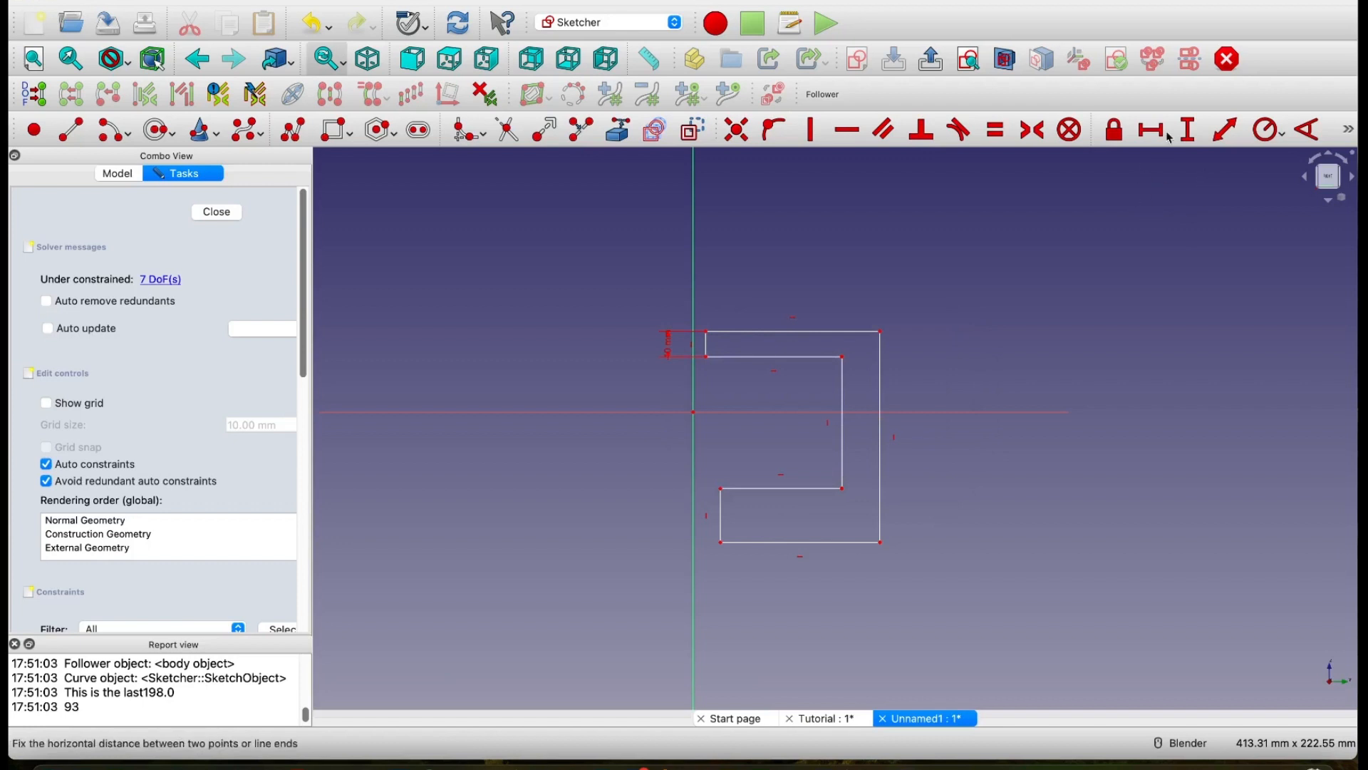
Step: Make the lower arm's short end edge equal in length to the upper arm's end edge
left_click(995, 130)
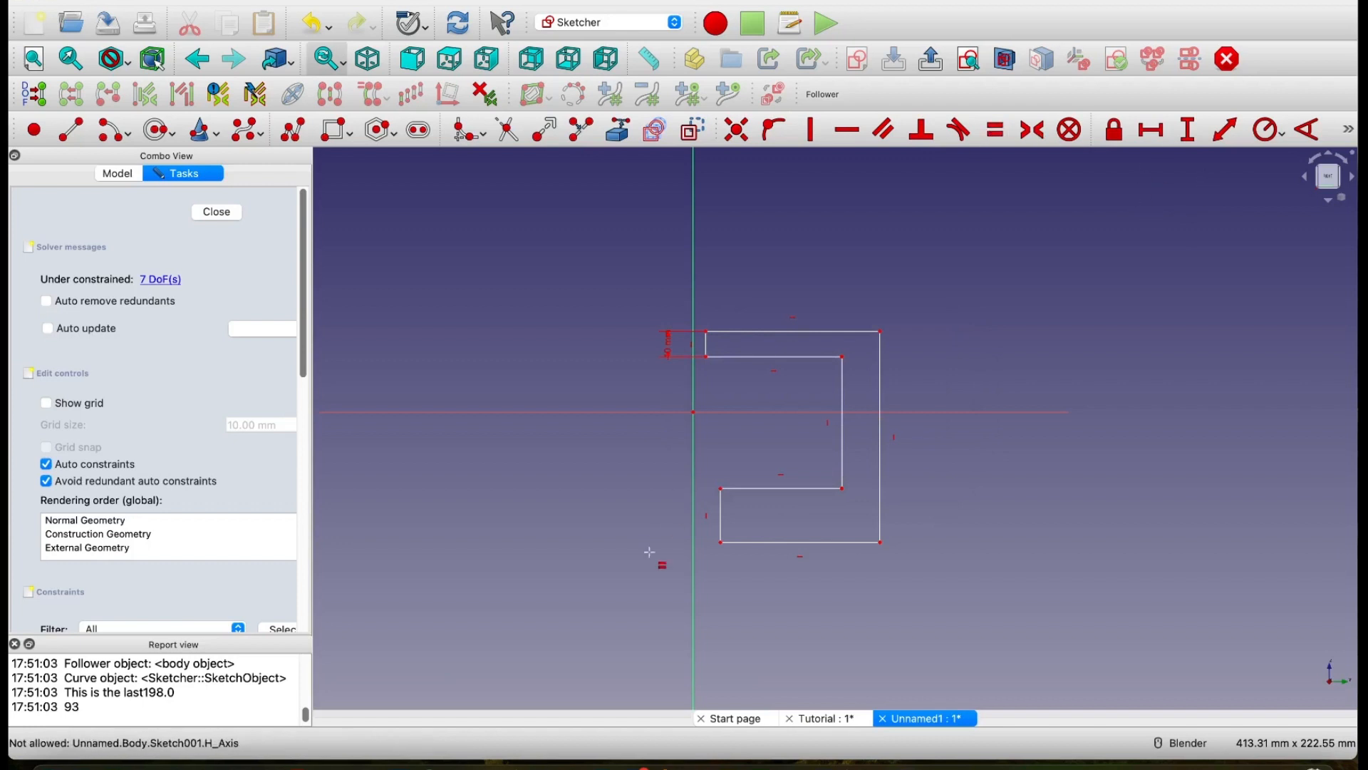
left_click(723, 523)
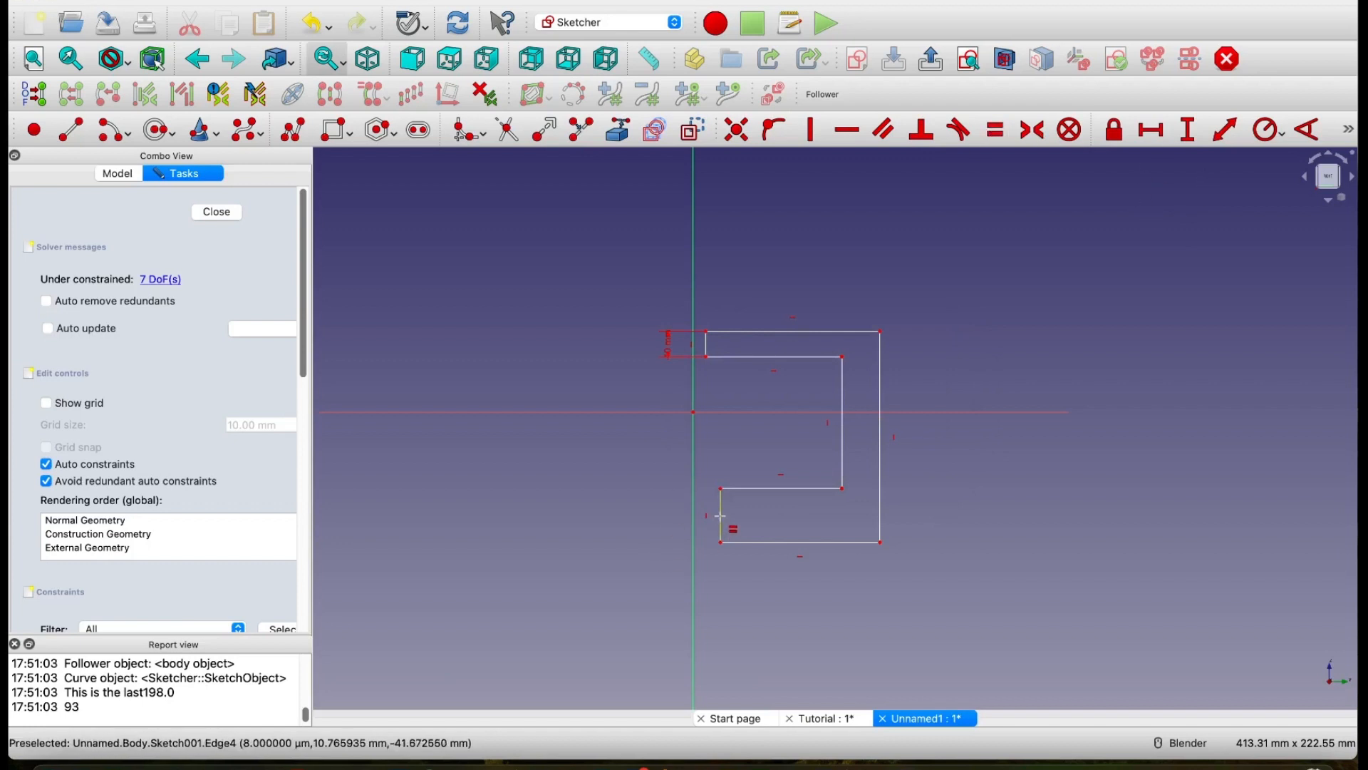
left_click(706, 343)
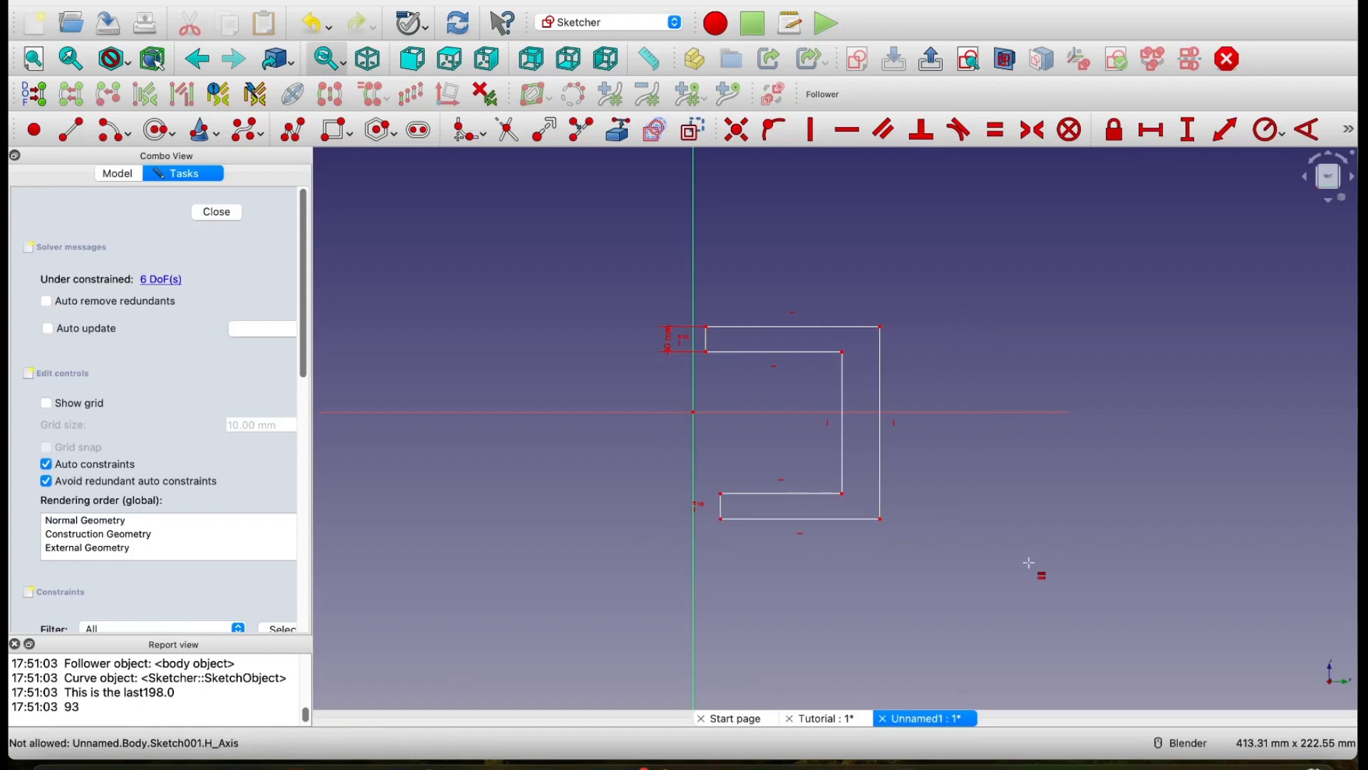
key("Escape")
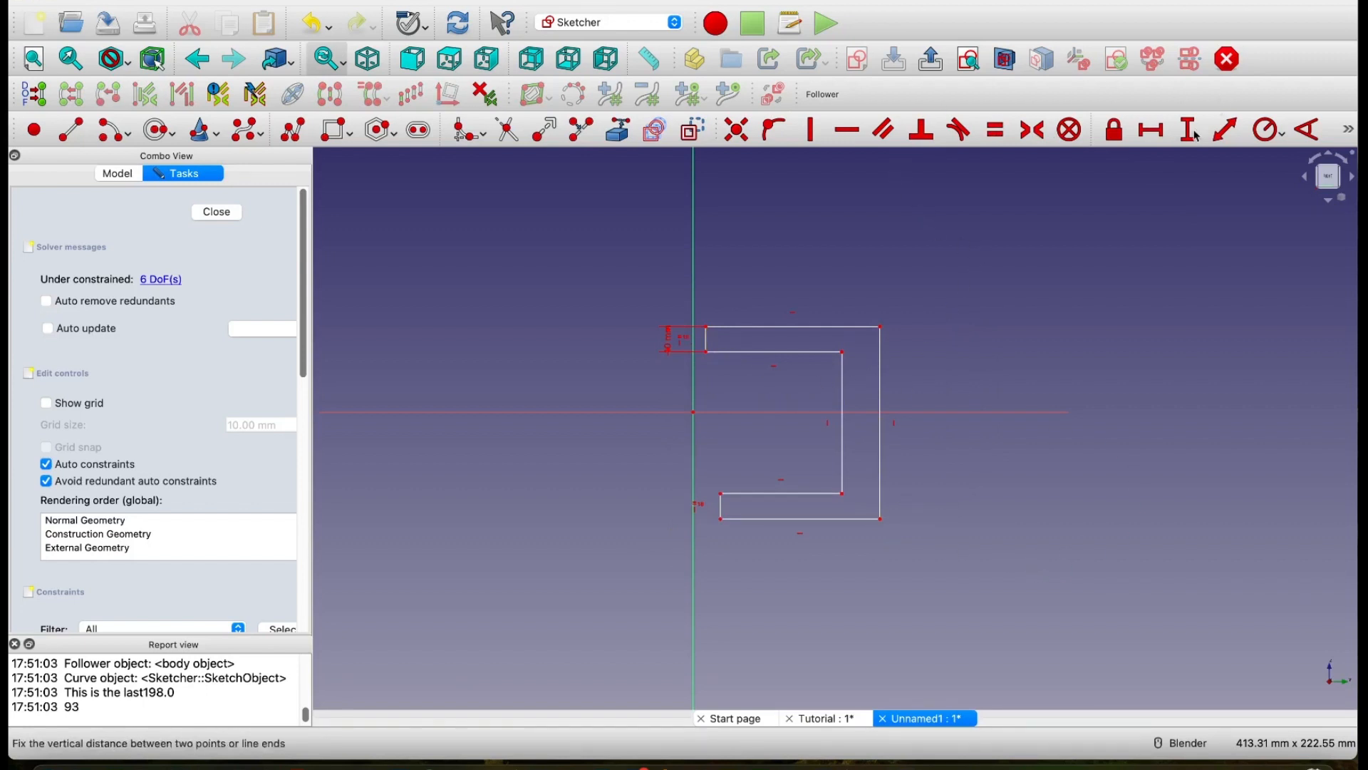
Step: Try constraining the C-shape's uppermost outer horizontal edge to 30 mm, and undo that dimension
left_click(1226, 130)
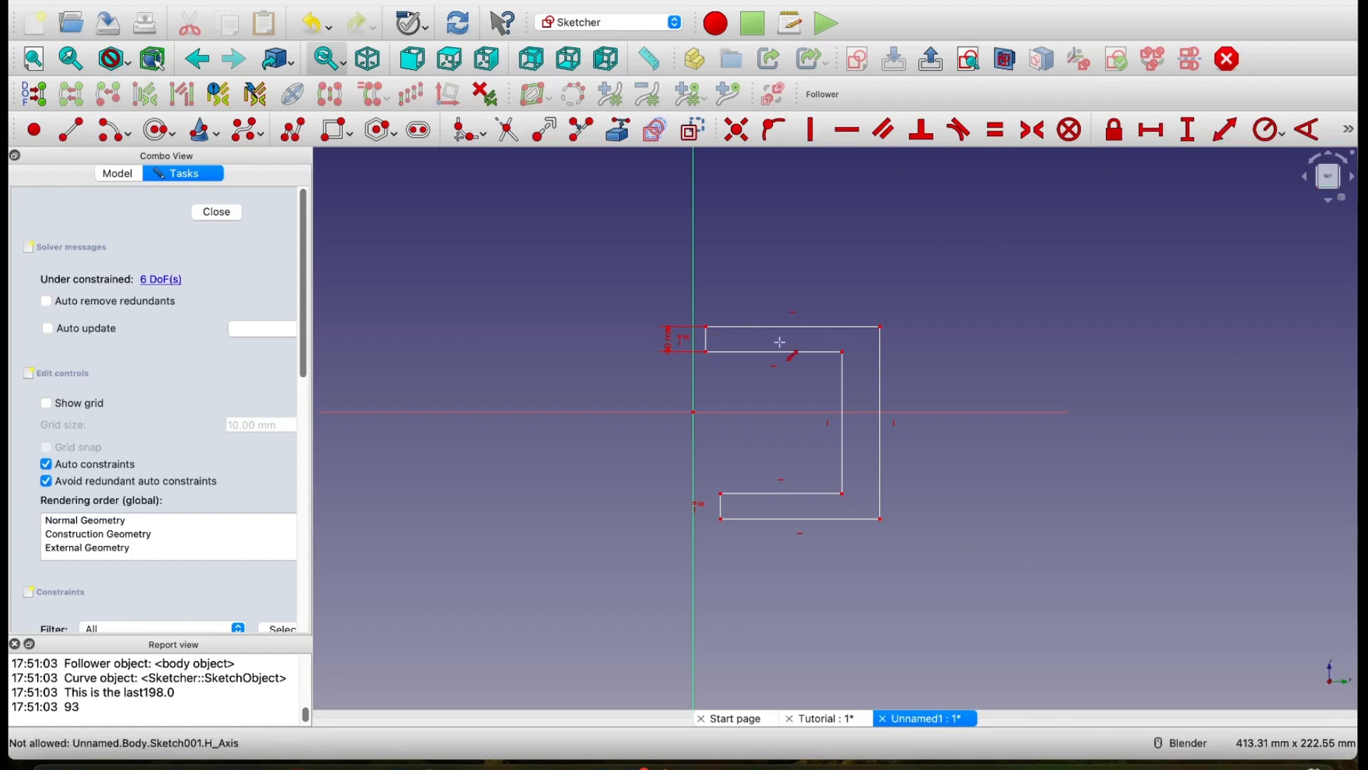
left_click(819, 324)
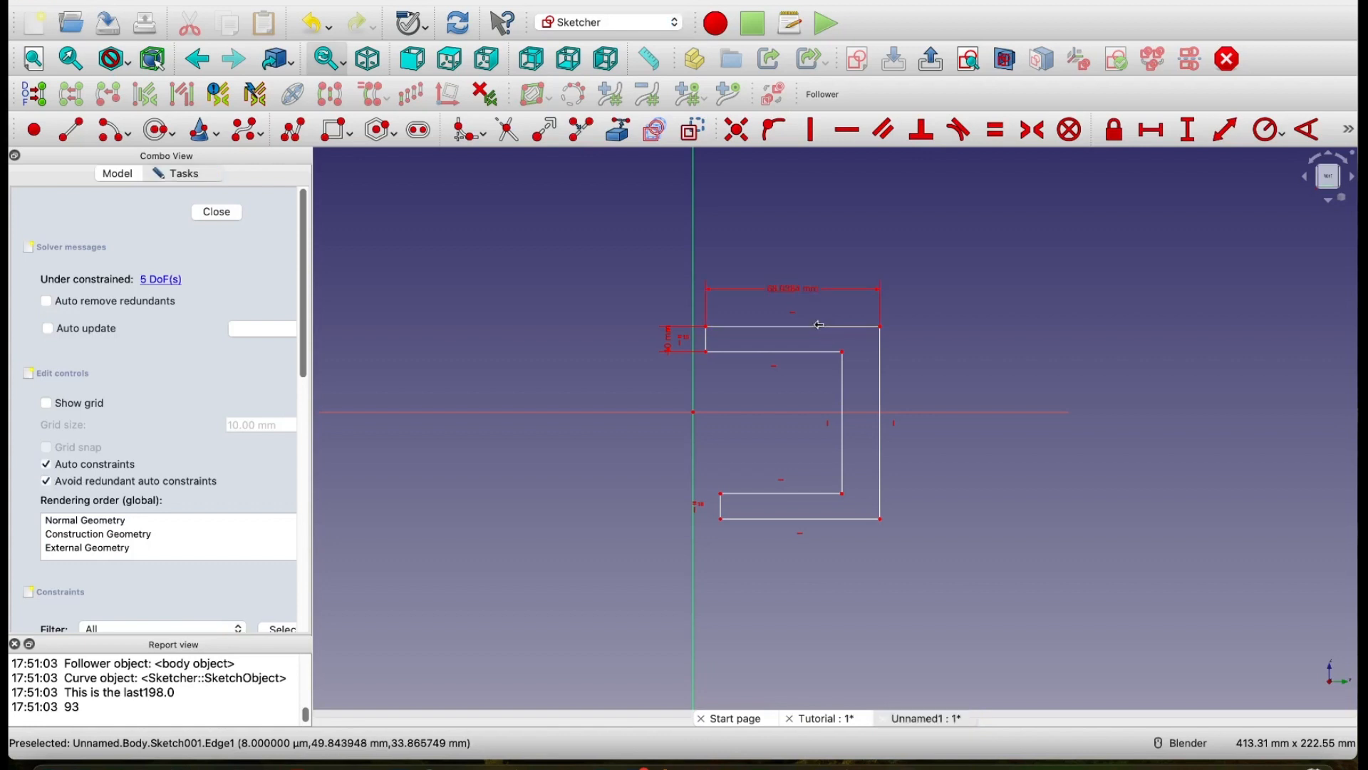
left_click(974, 317)
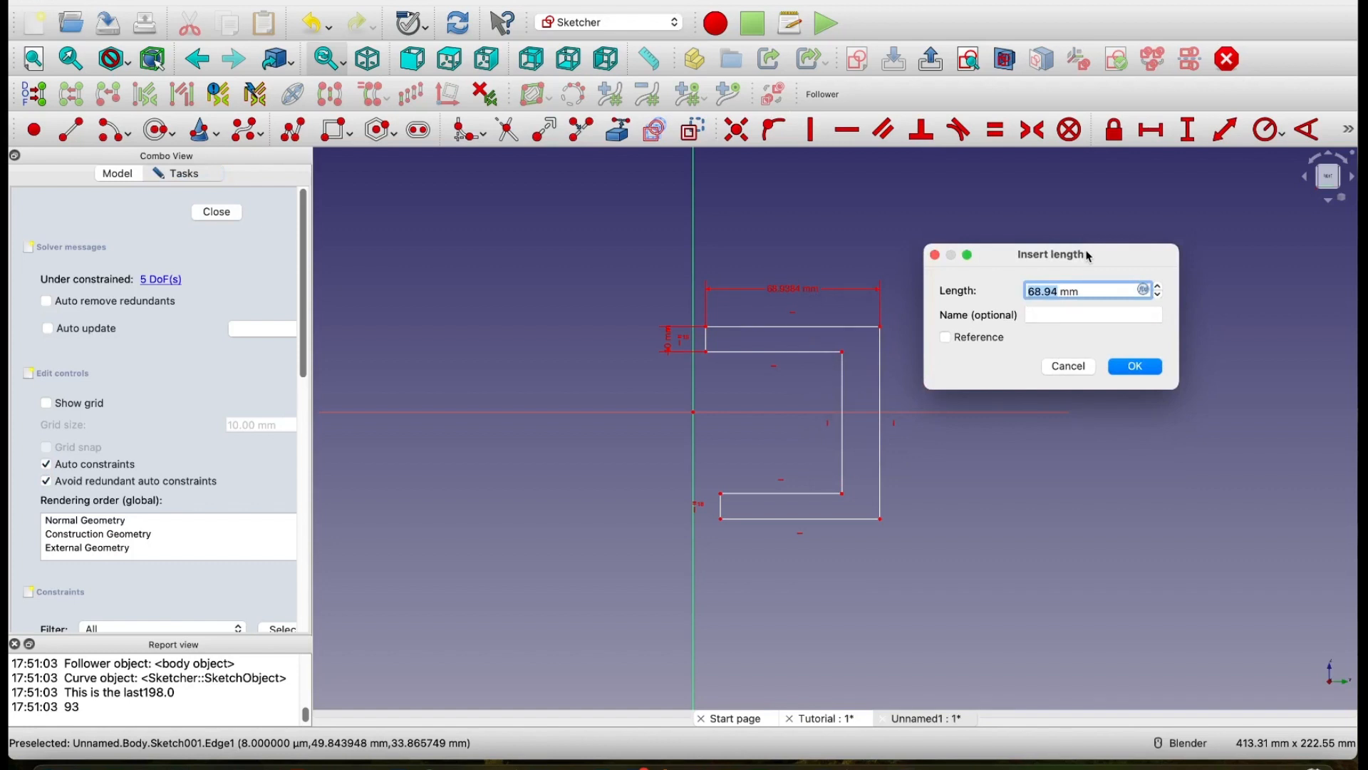
type("30")
left_click(1137, 368)
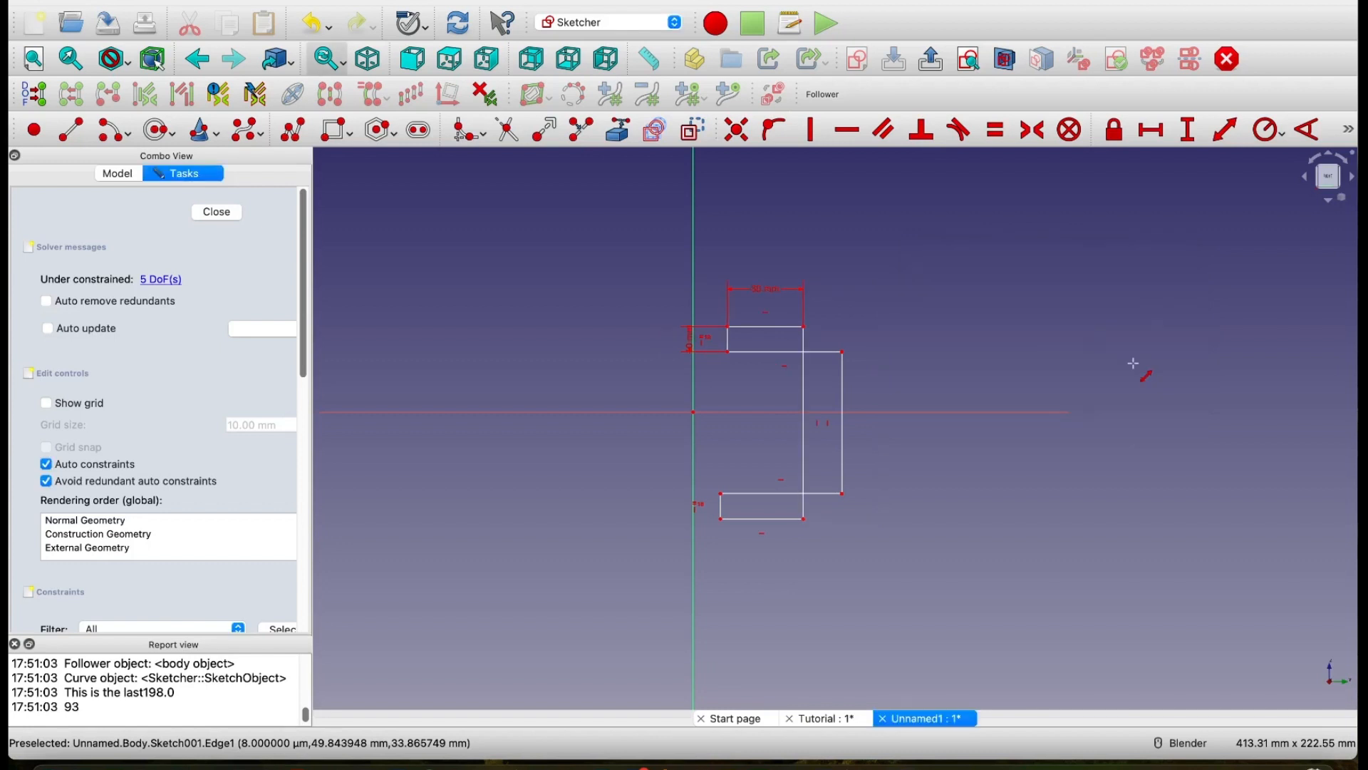
key("ctrl+z")
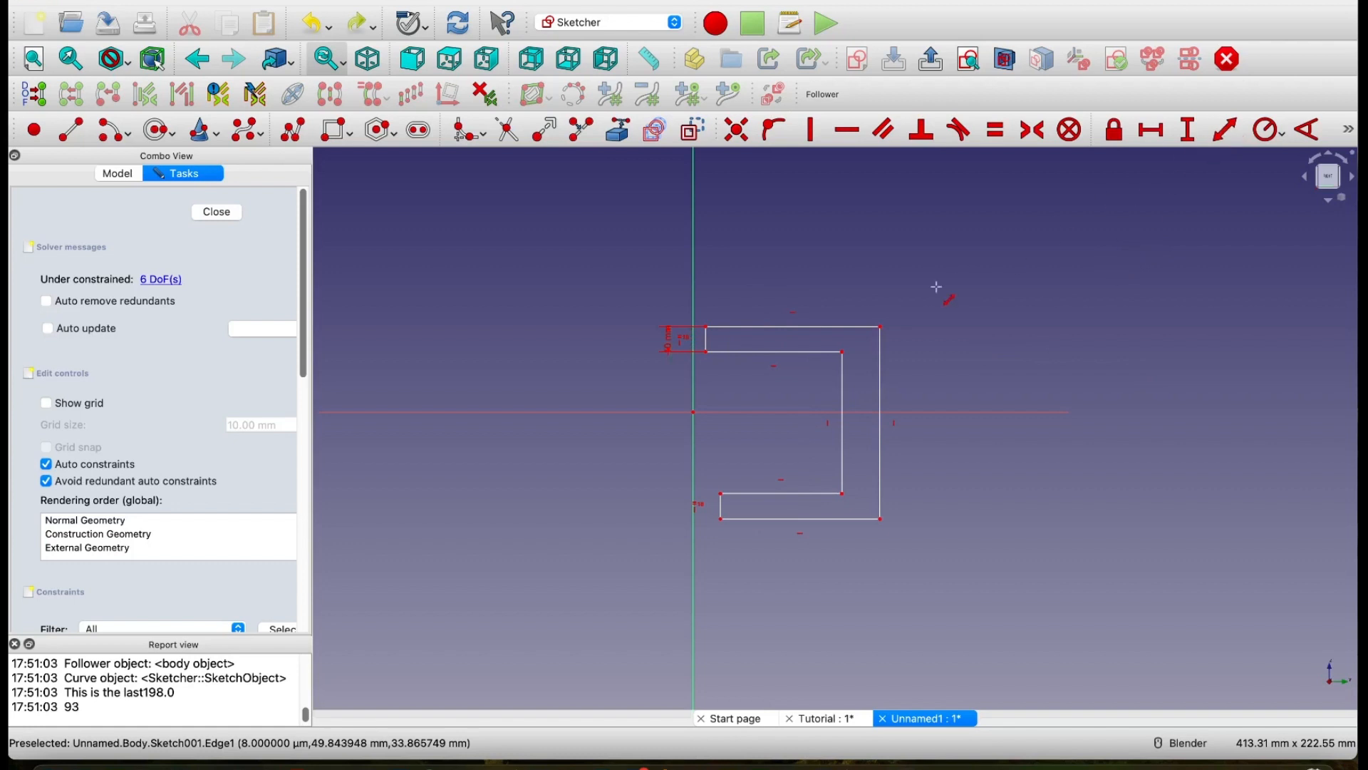
key("Escape")
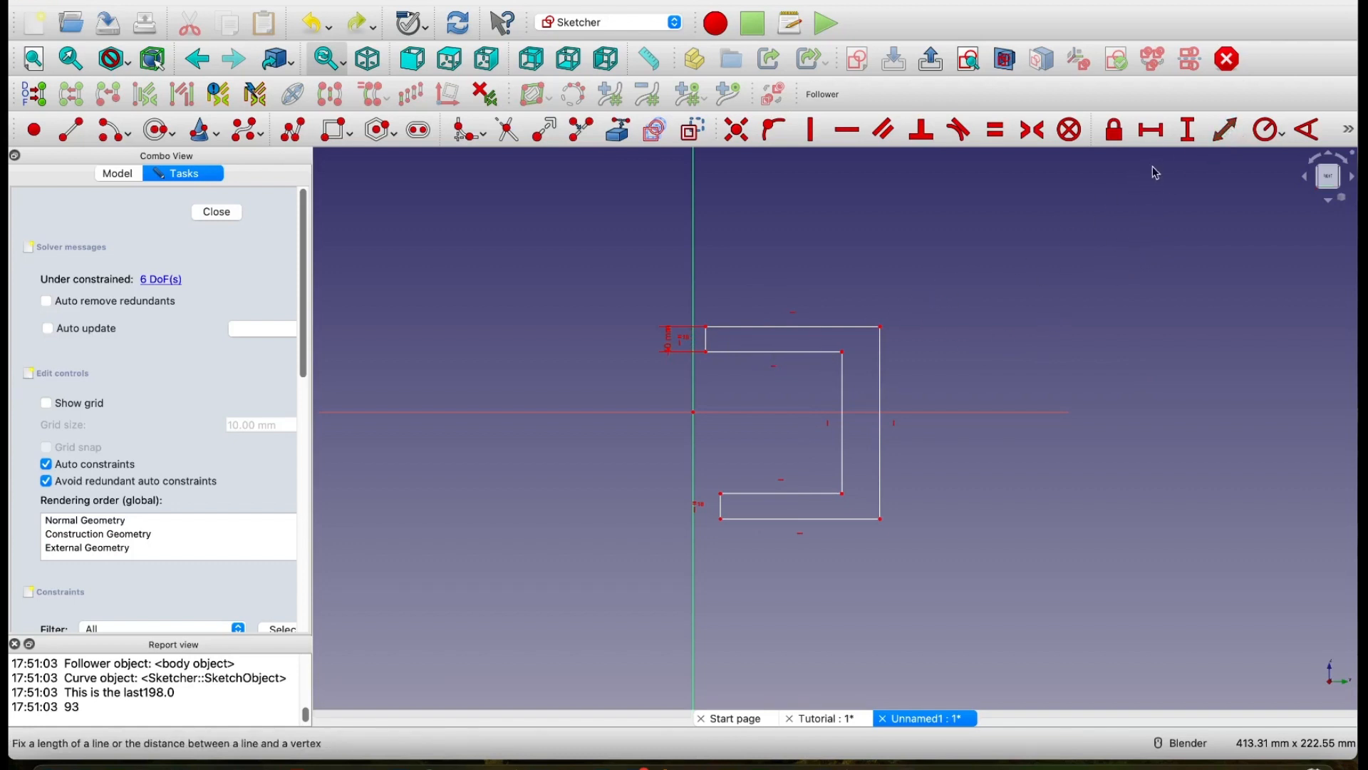
key("Escape")
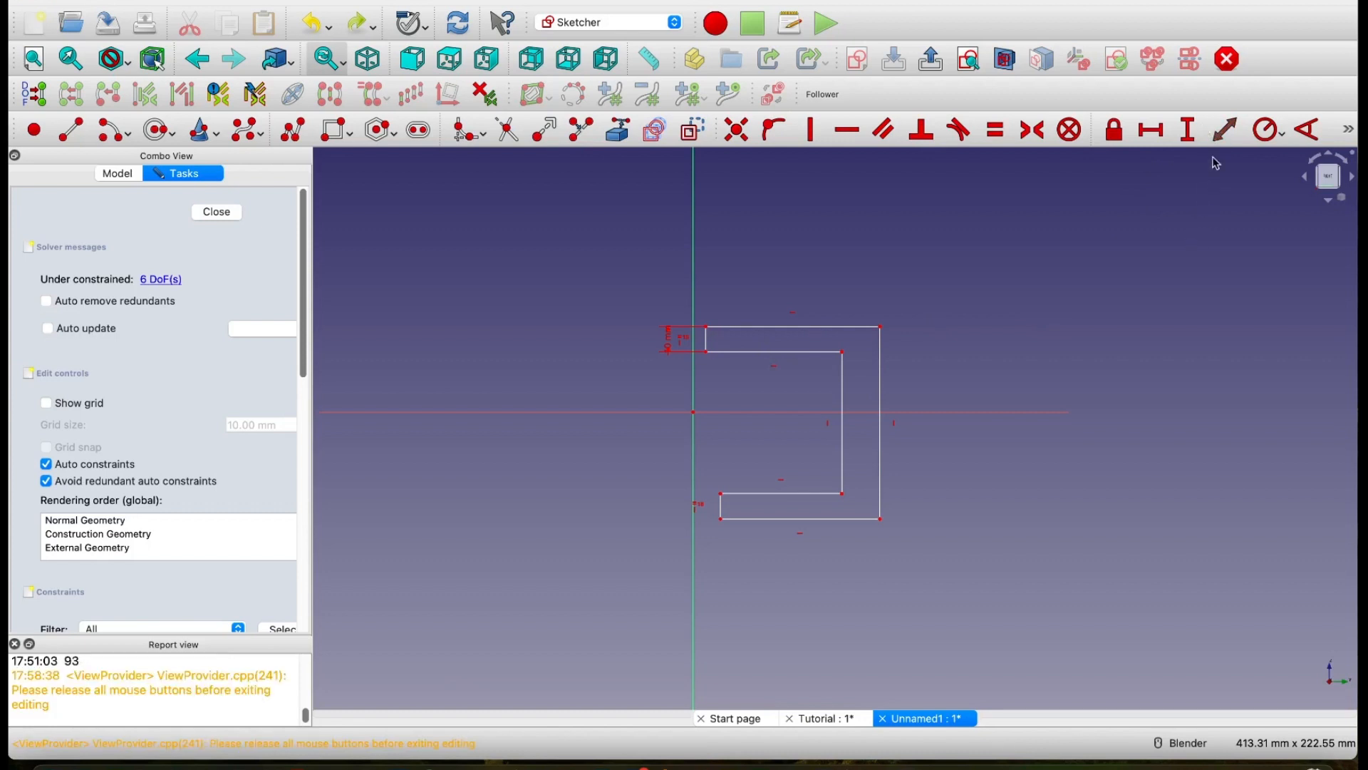
double_click(94, 293)
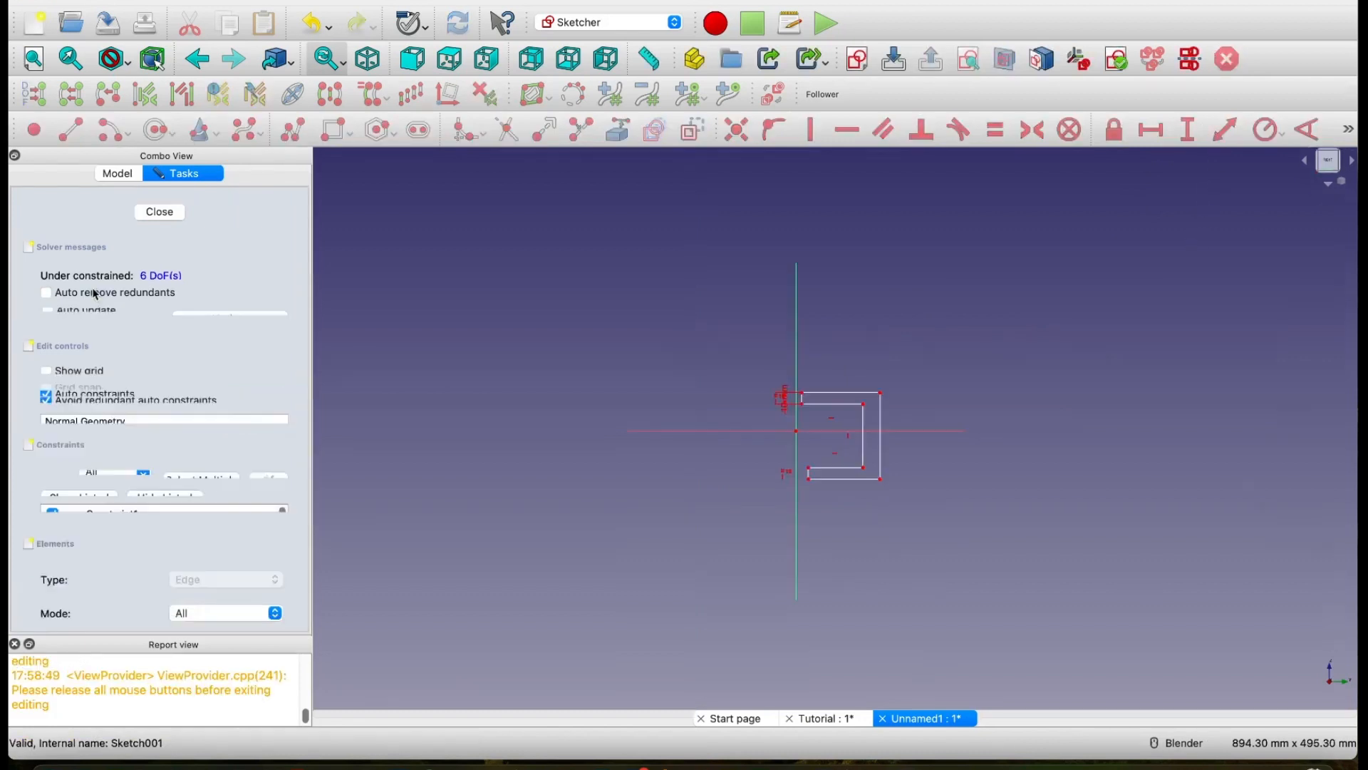
Step: Constrain the length of the upper arm's inner horizontal edge to 30 mm
scroll(864, 428, "up", 3)
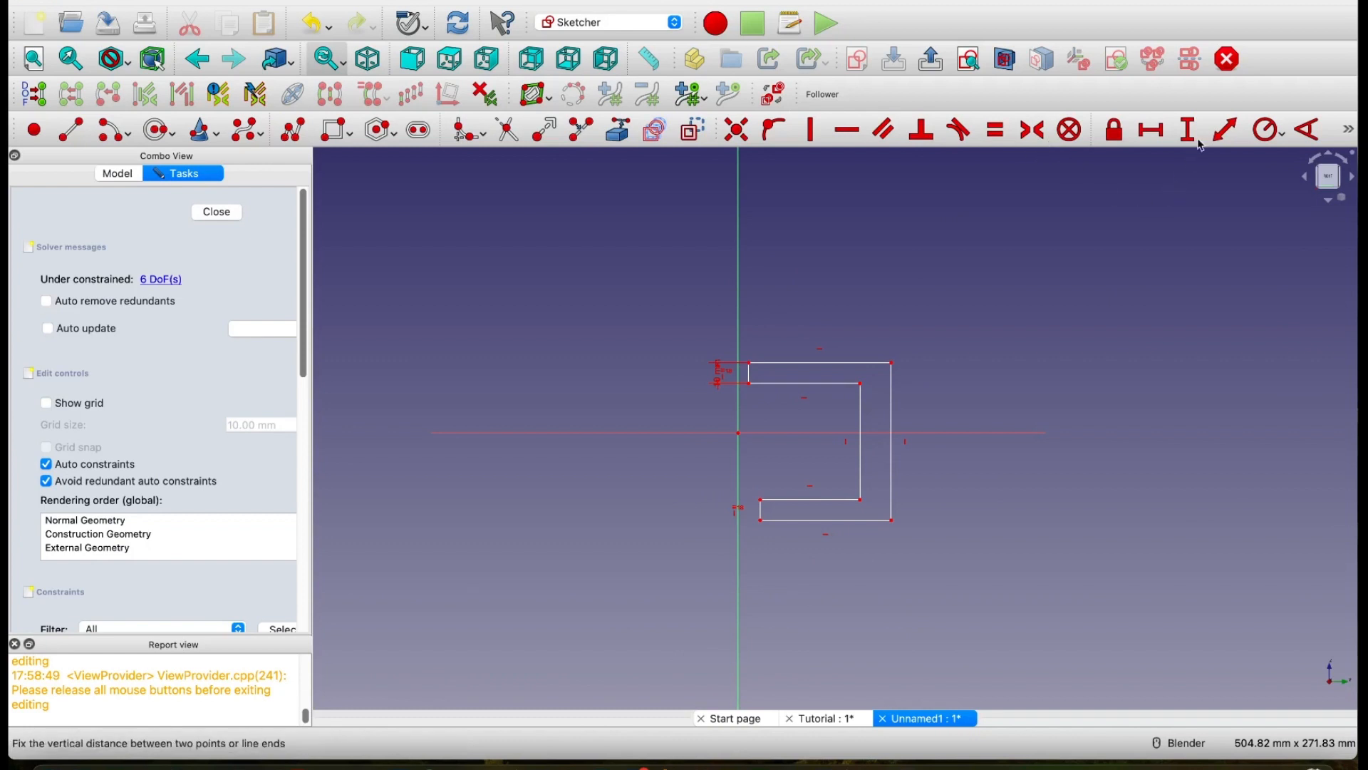
left_click(1224, 136)
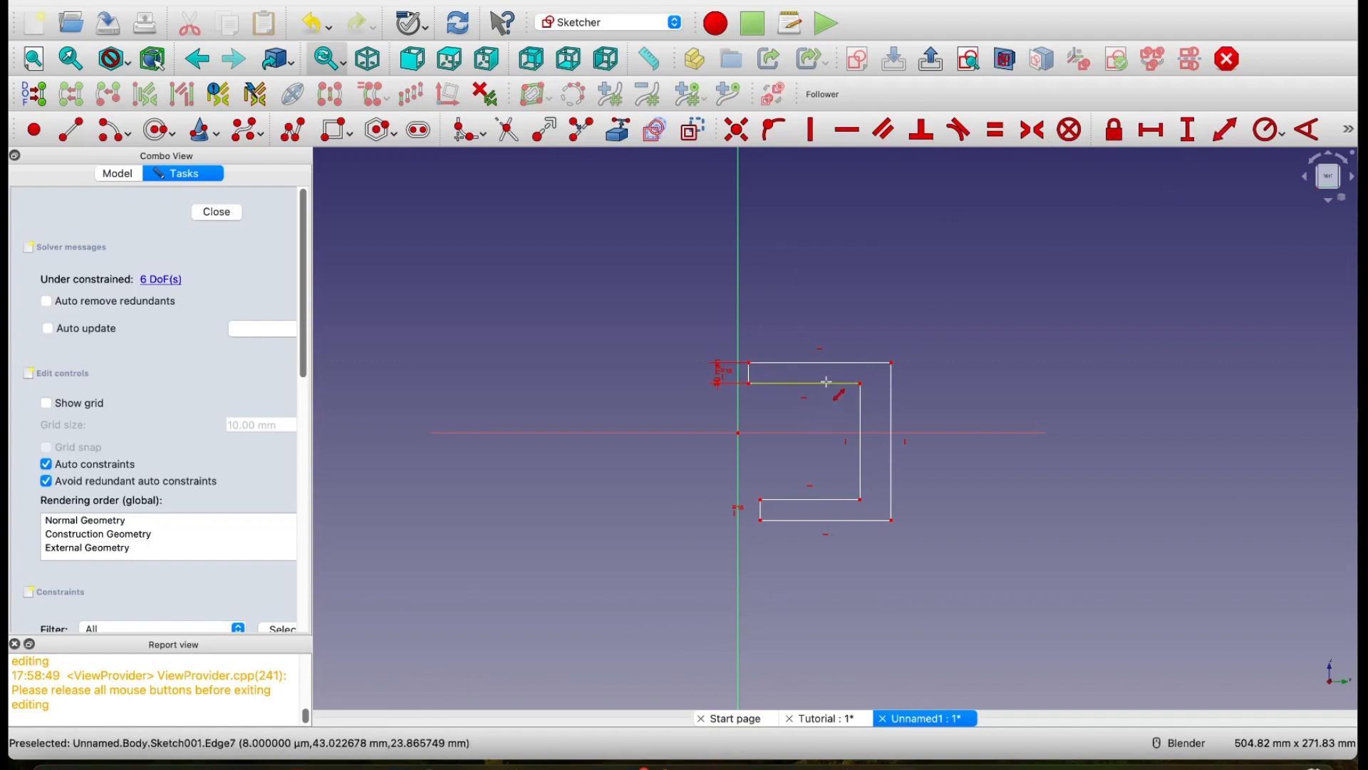
left_click(826, 383)
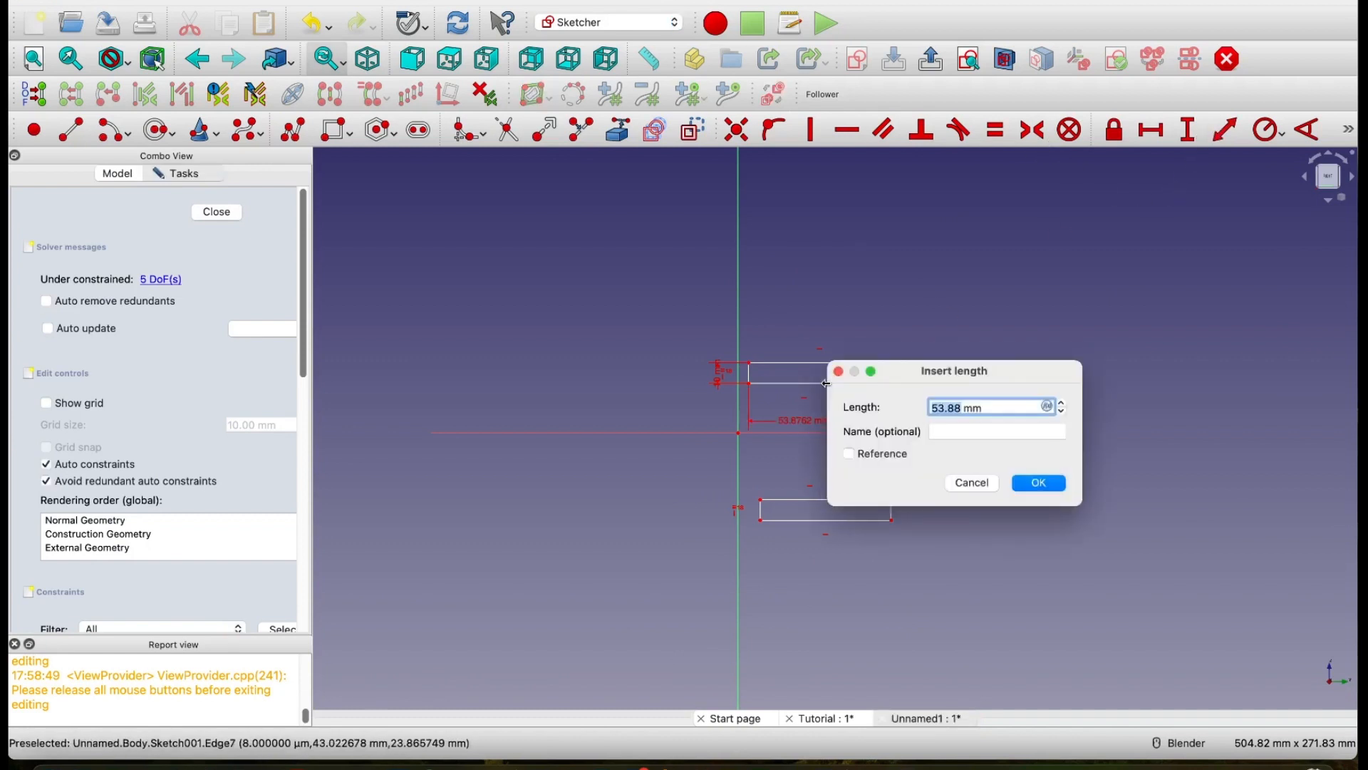
type("30")
left_click(1041, 484)
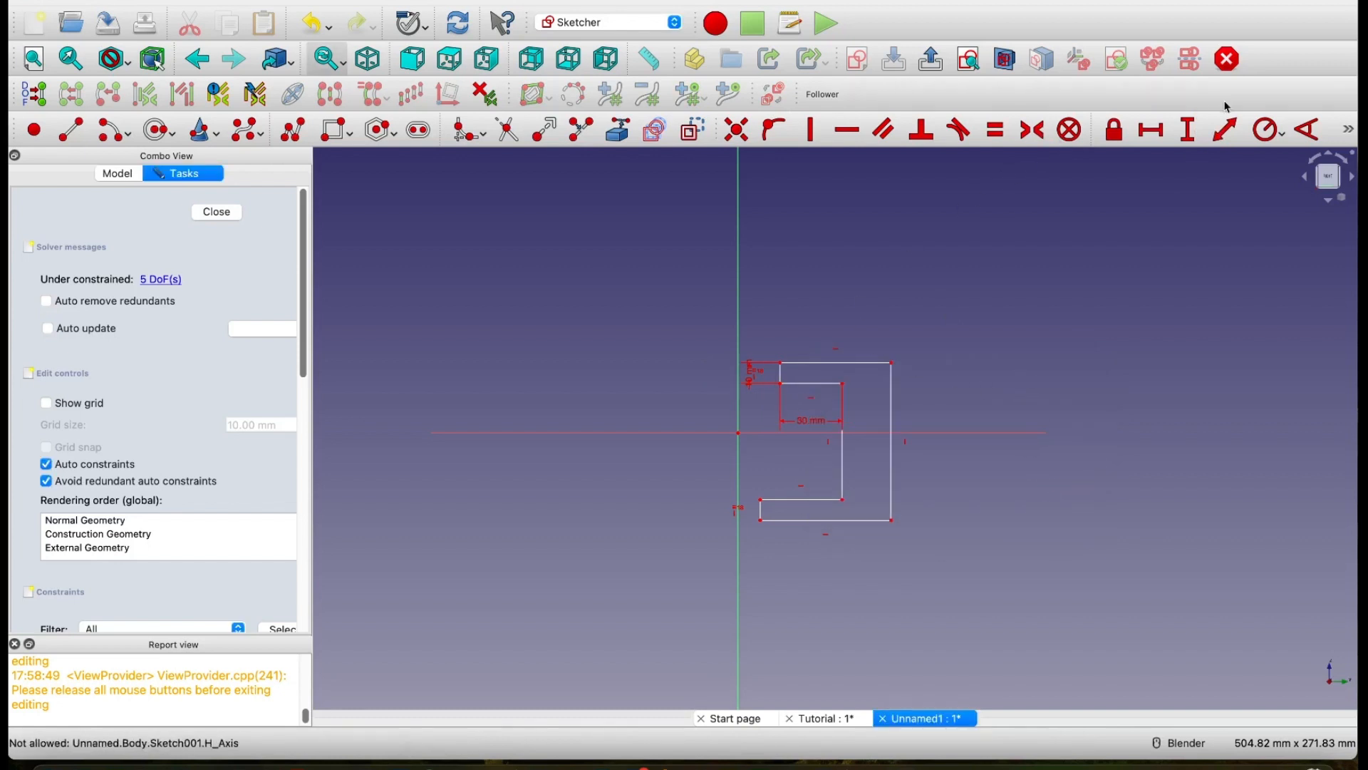
Step: Make the lower arm's inner horizontal edge equal in length to the upper arm's inner horizontal edge
left_click(995, 130)
left_click(800, 499)
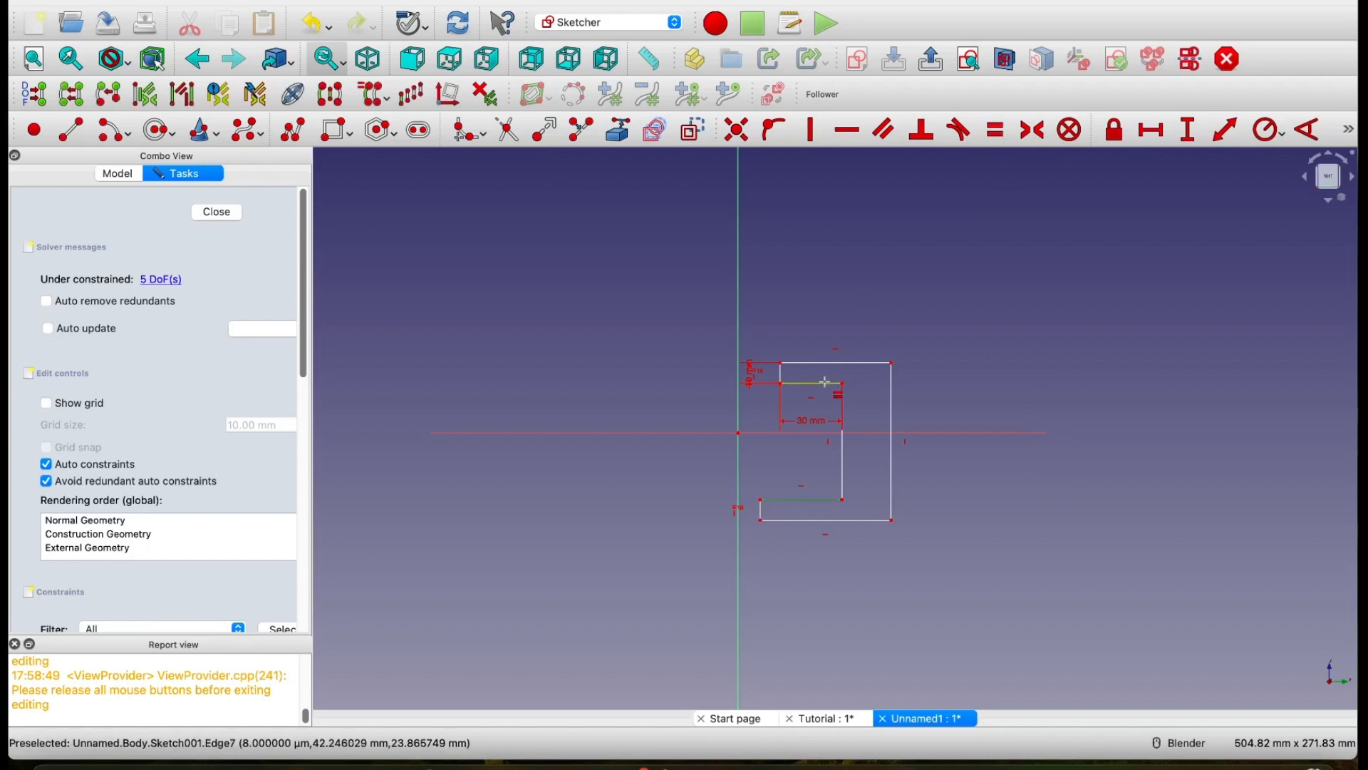
left_click(825, 382)
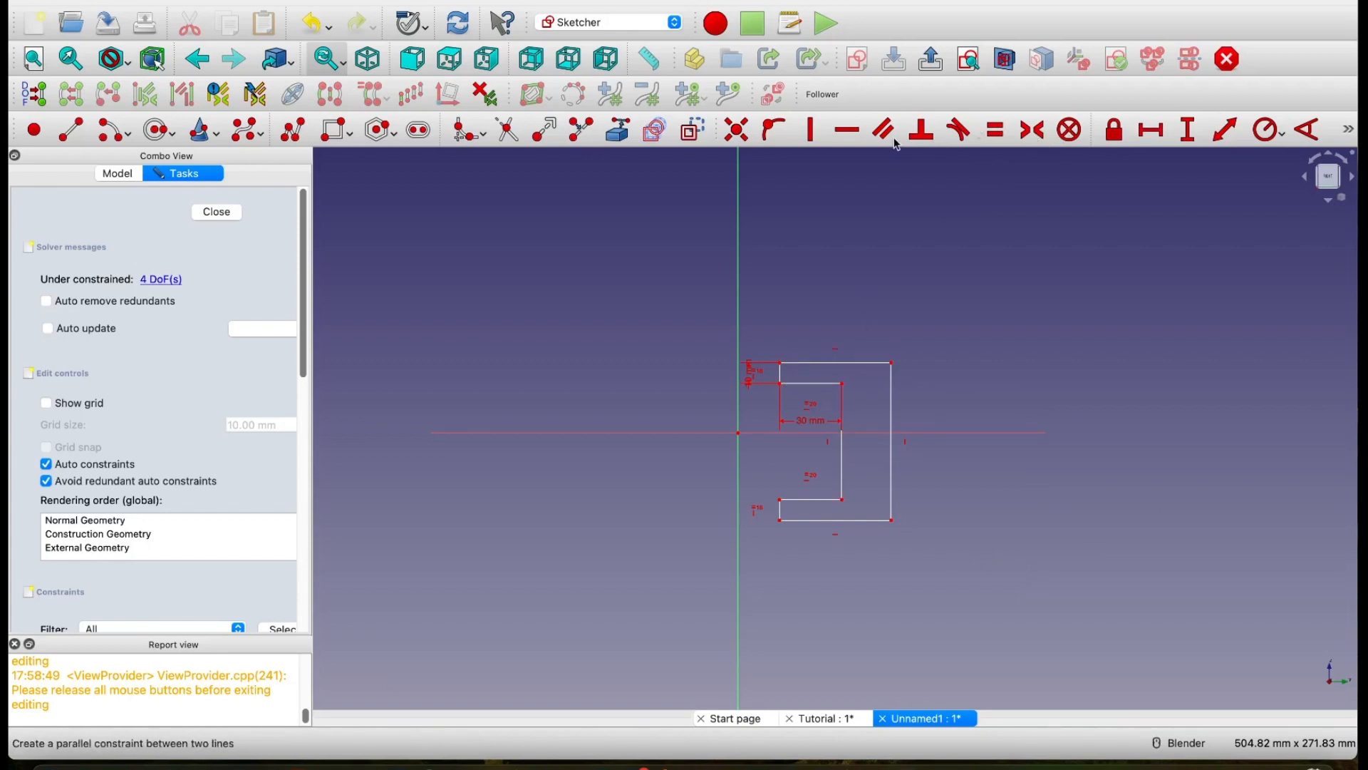
left_click(1223, 135)
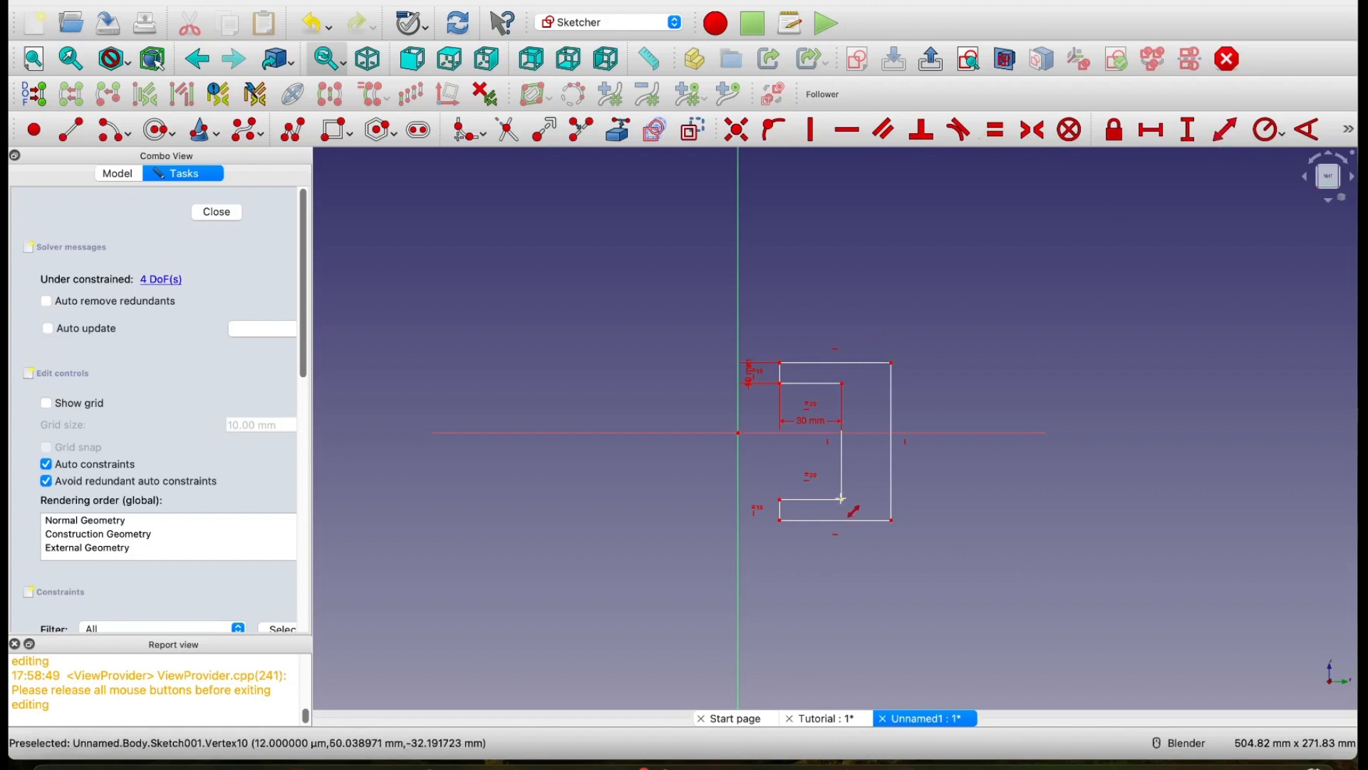
left_click(841, 499)
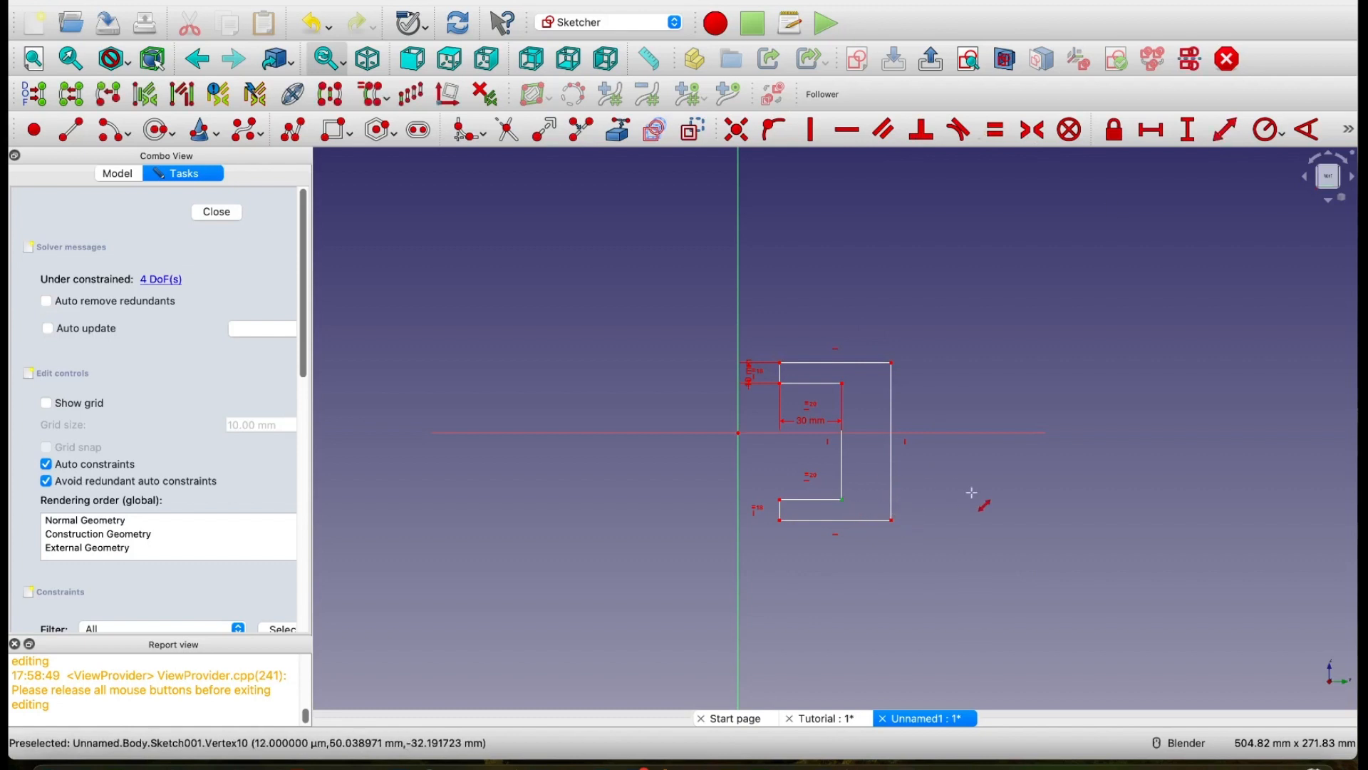
key("Escape")
Step: Constrain the horizontal distance between the lower inner corner and the lower outer corner of the C-shape's back to 10 mm
left_click(1151, 130)
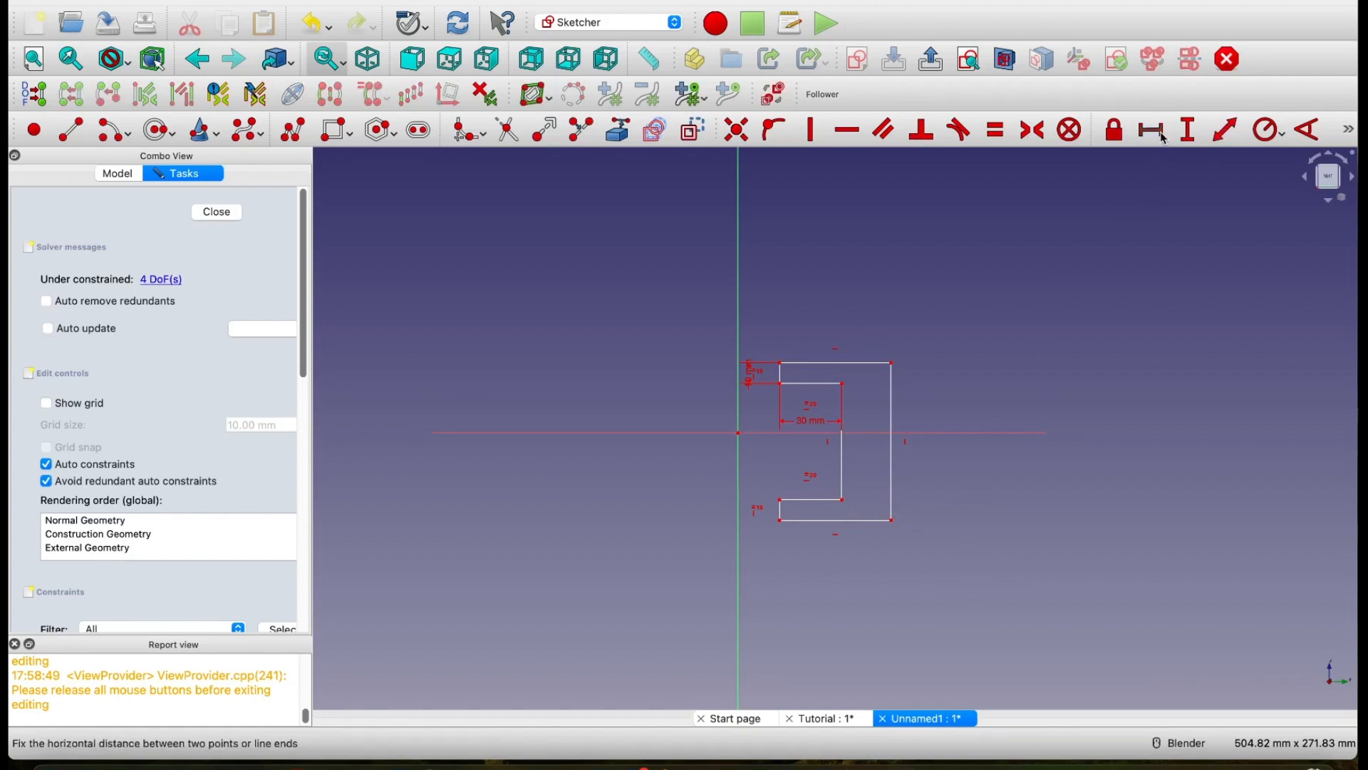
left_click(842, 499)
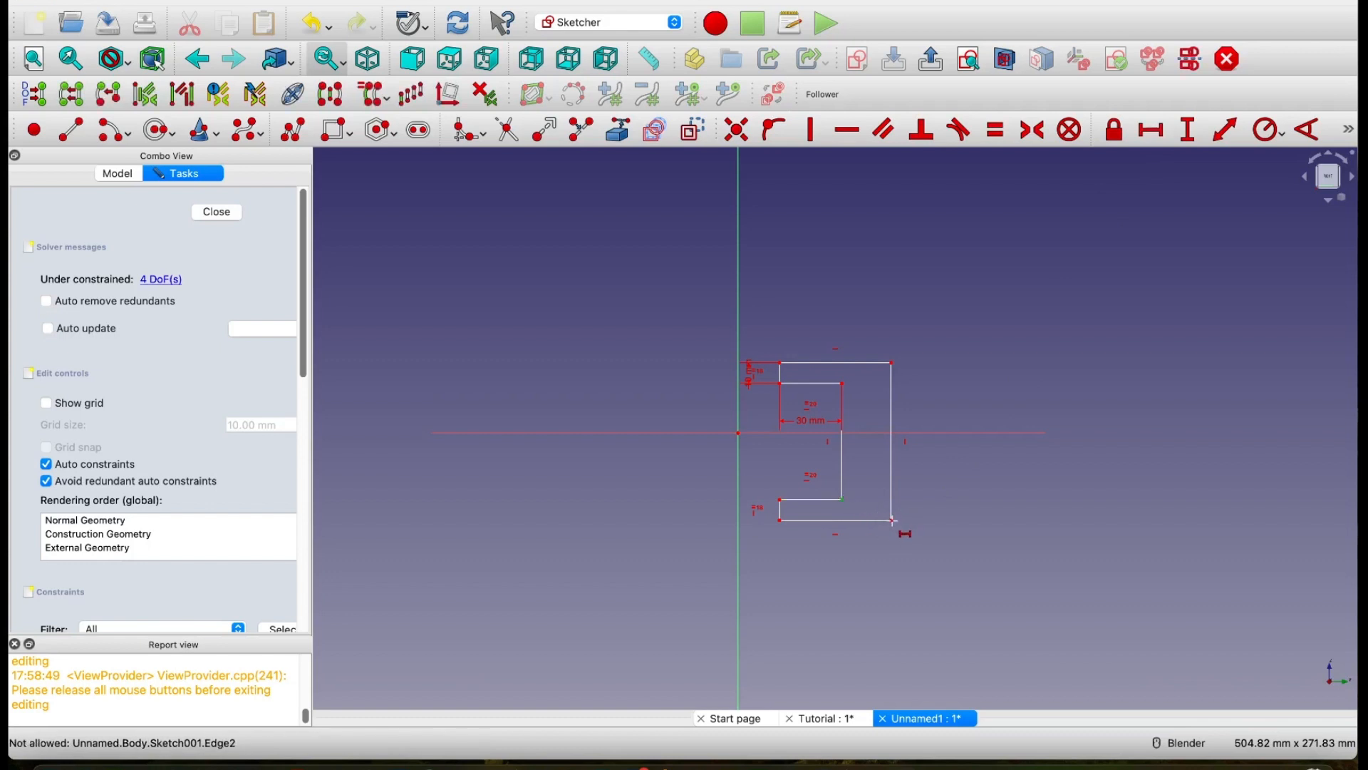
left_click(891, 521)
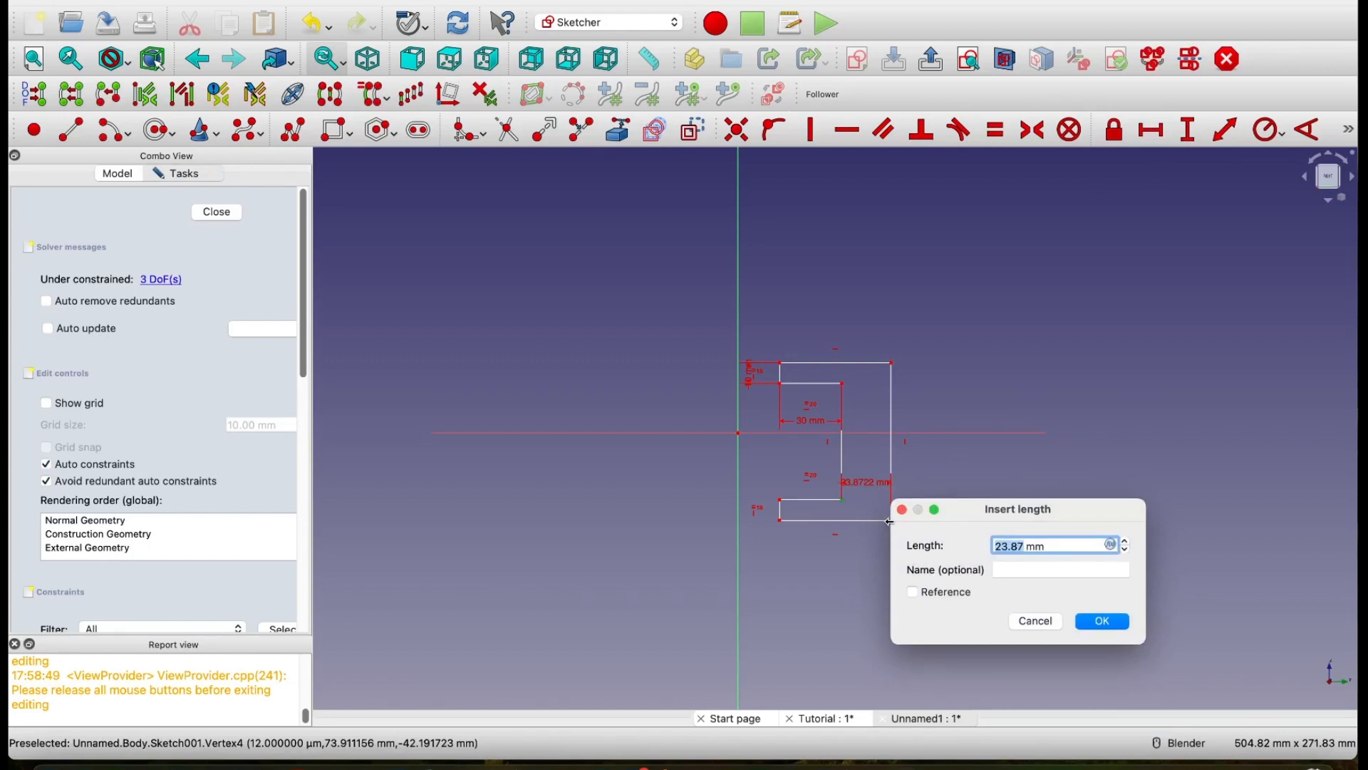
type("10")
left_click(1103, 622)
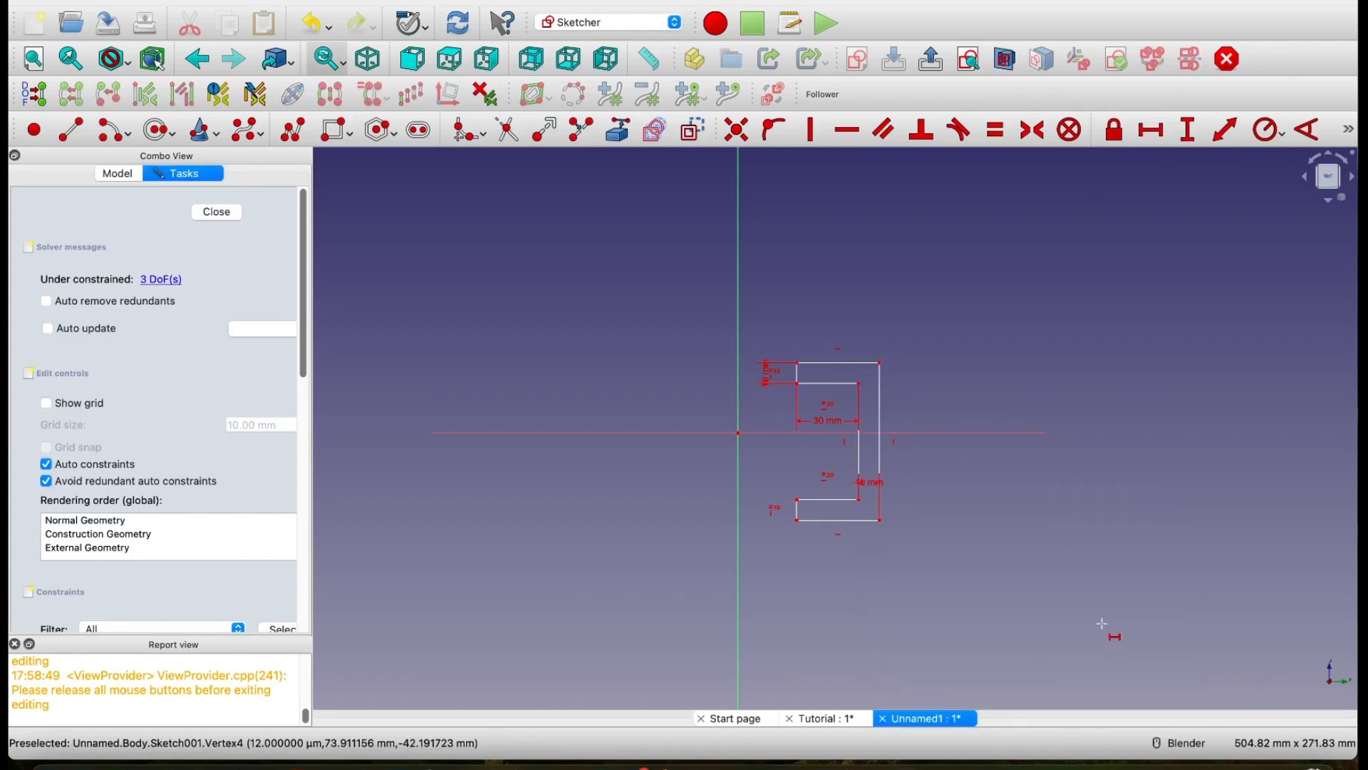
Step: Reposition the 10 mm back-thickness dimension below the profile and the 30 mm dimension nearer to the upper arm
scroll(910, 498, "up", 2)
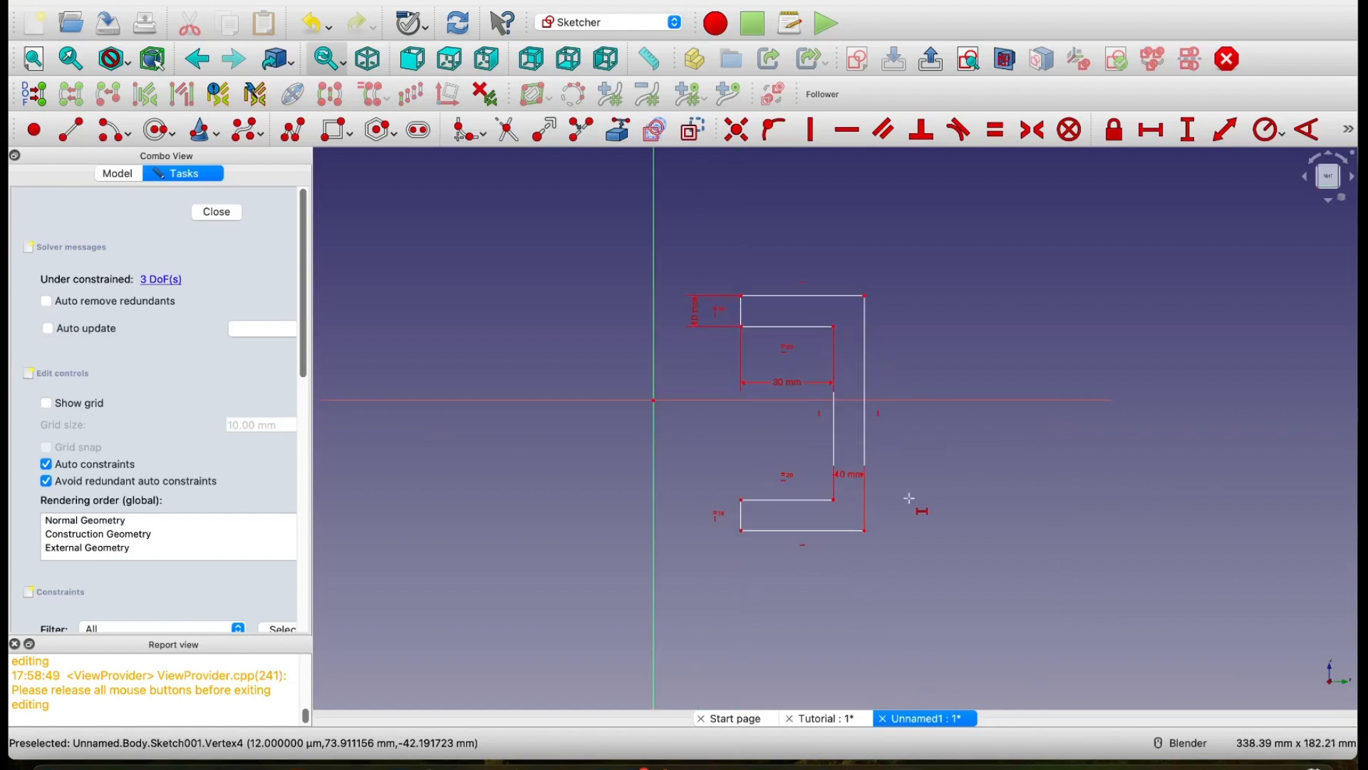
left_click_drag(847, 476, 848, 637)
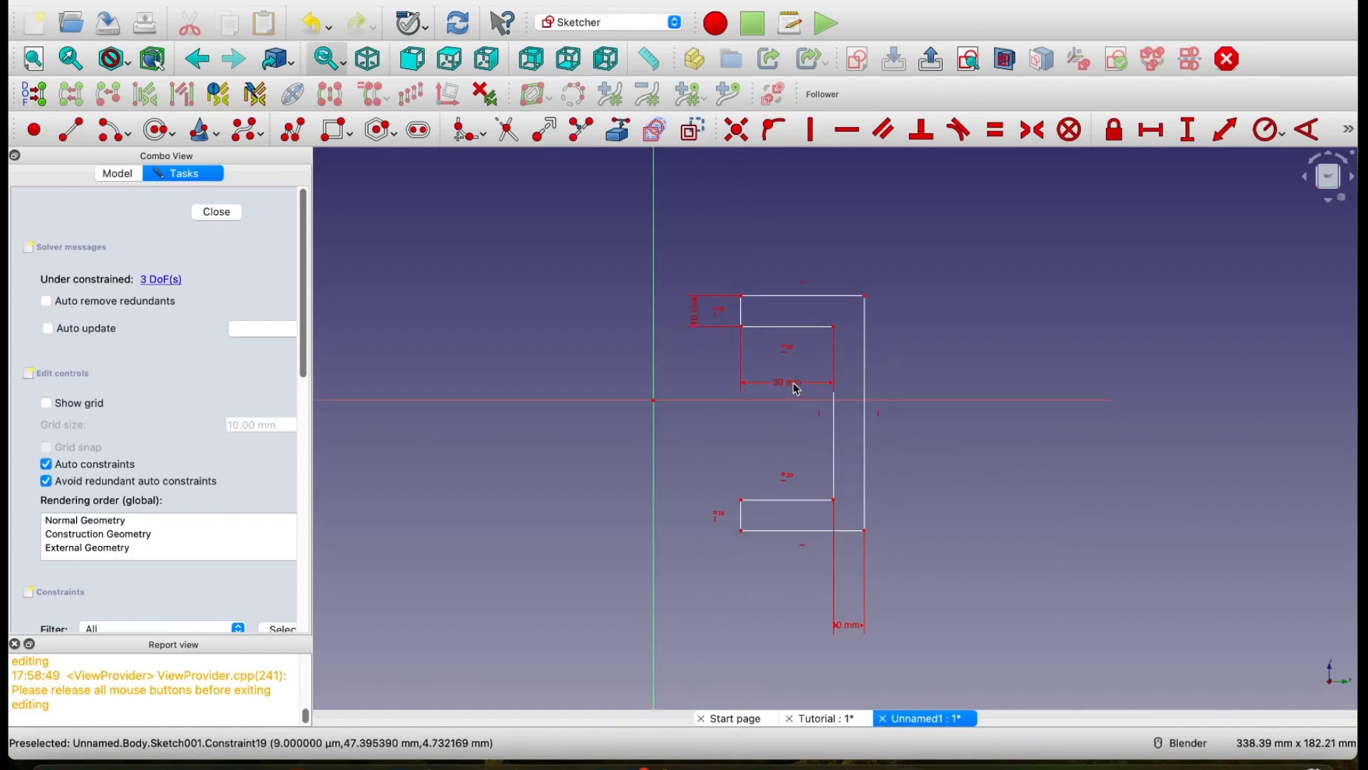
left_click_drag(797, 390, 788, 361)
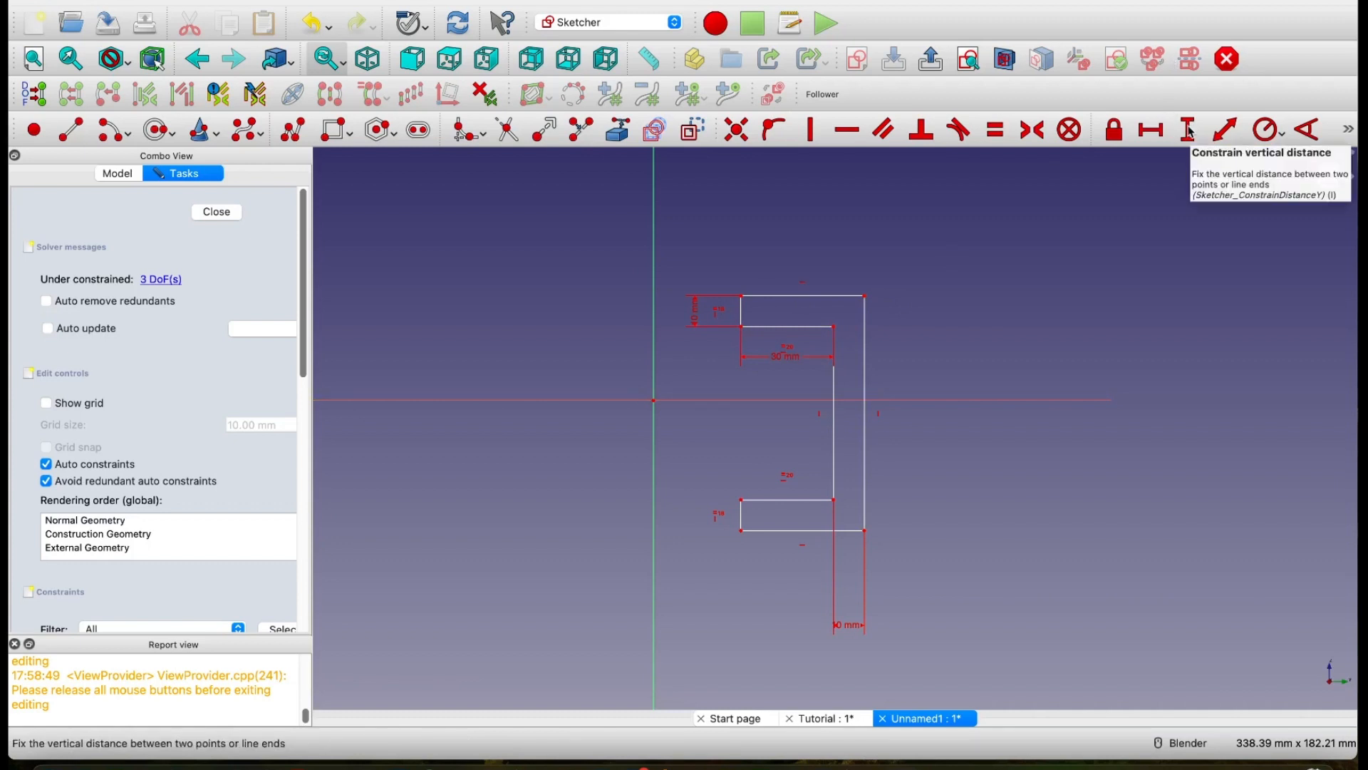
Step: Constrain the length of the C-shape's inner vertical edge to 30 mm
left_click(1226, 130)
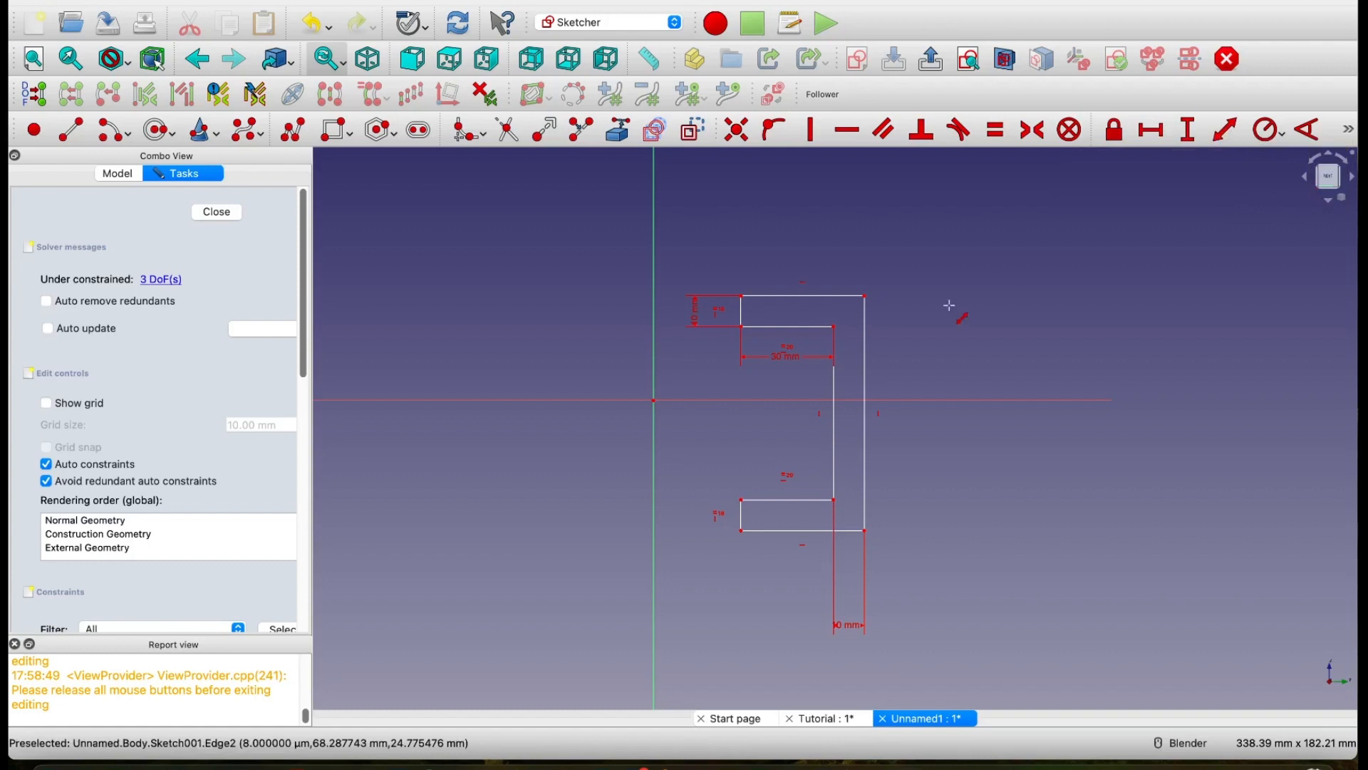
left_click(833, 420)
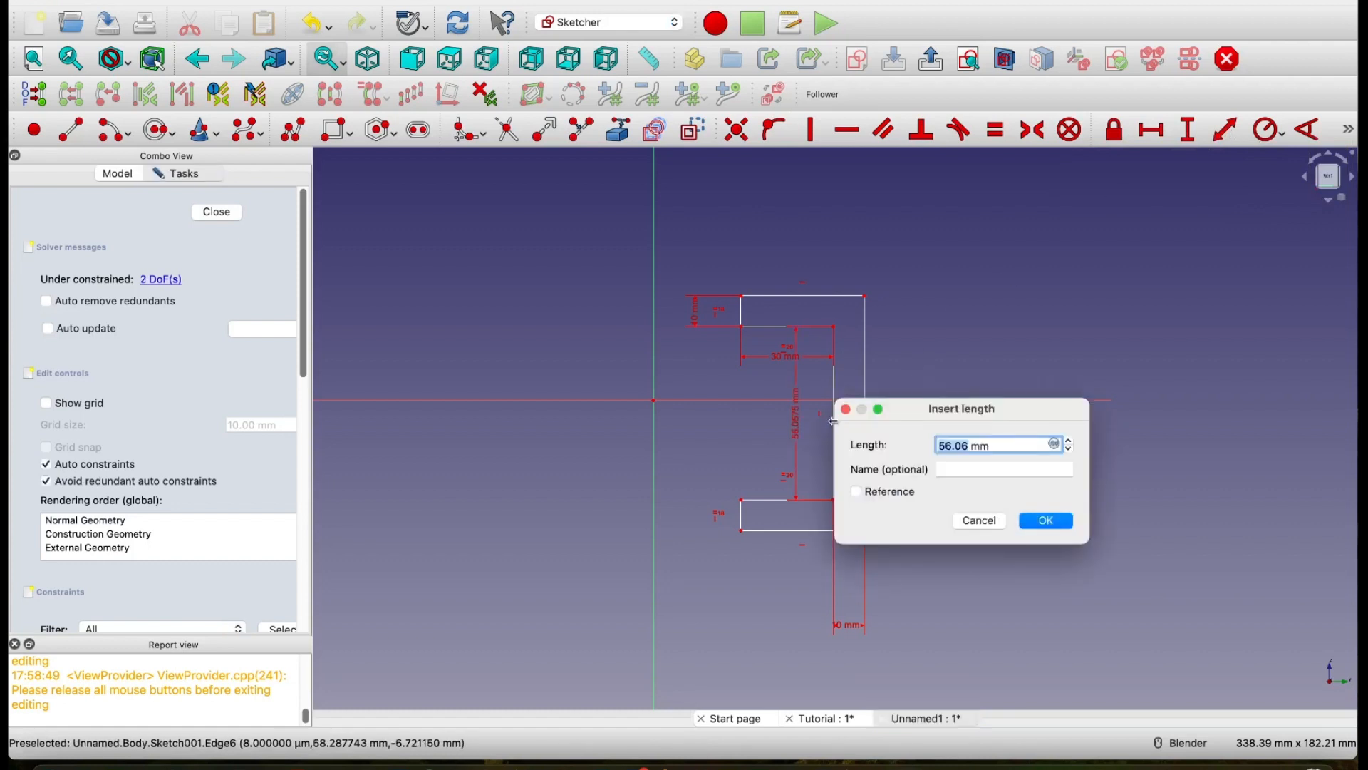
type("30")
left_click(1046, 522)
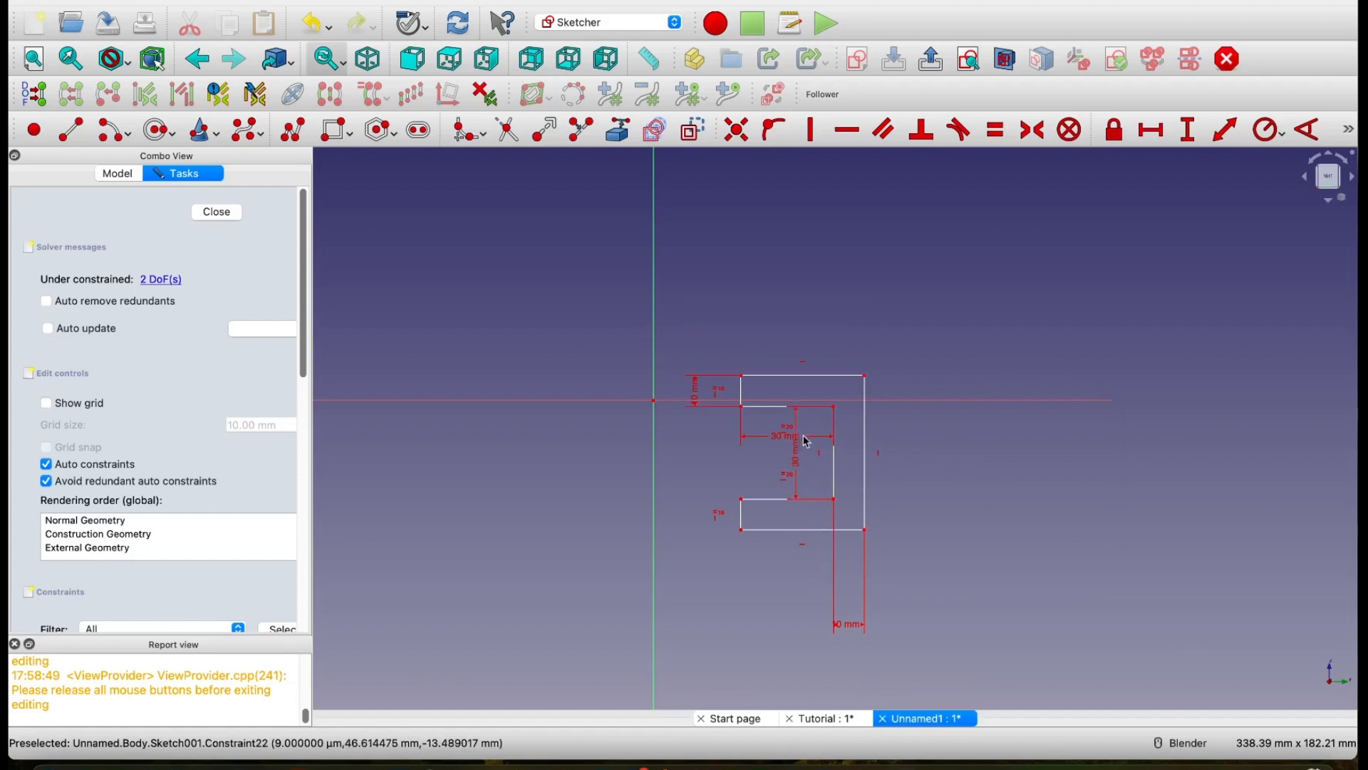
Step: Reposition the horizontal 30 mm and 10 mm arm dimensions above the profile and the vertical 30 mm dimension inside the C-shape's opening
left_click_drag(799, 454, 682, 456)
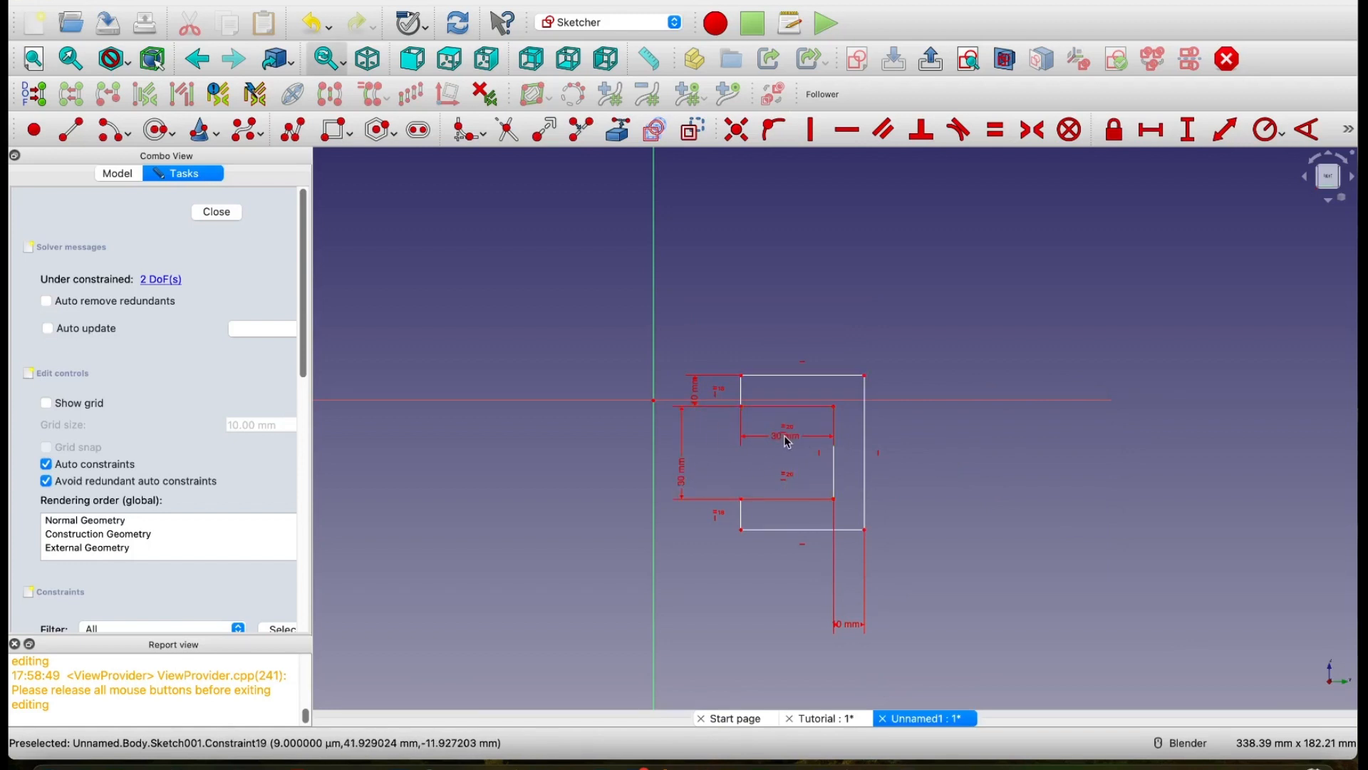
left_click_drag(792, 440, 808, 302)
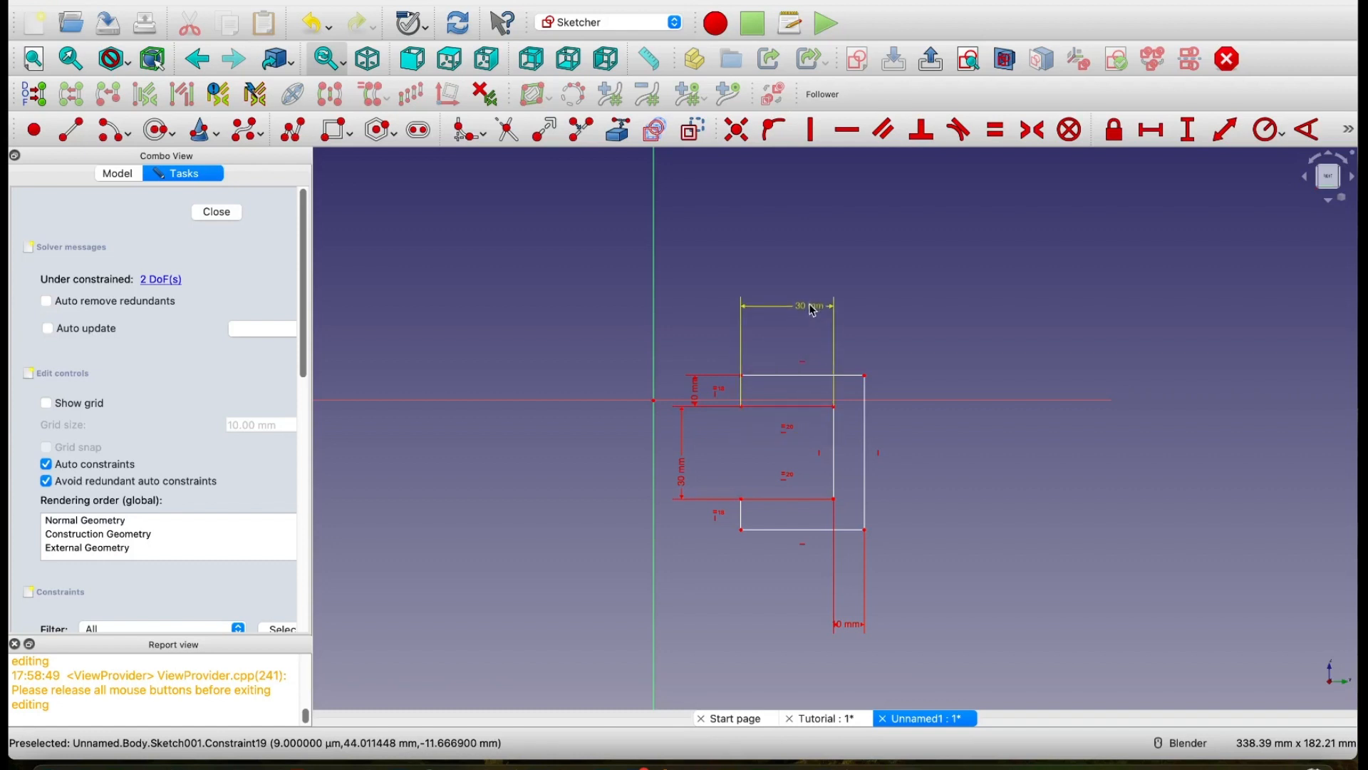
left_click_drag(699, 397, 707, 353)
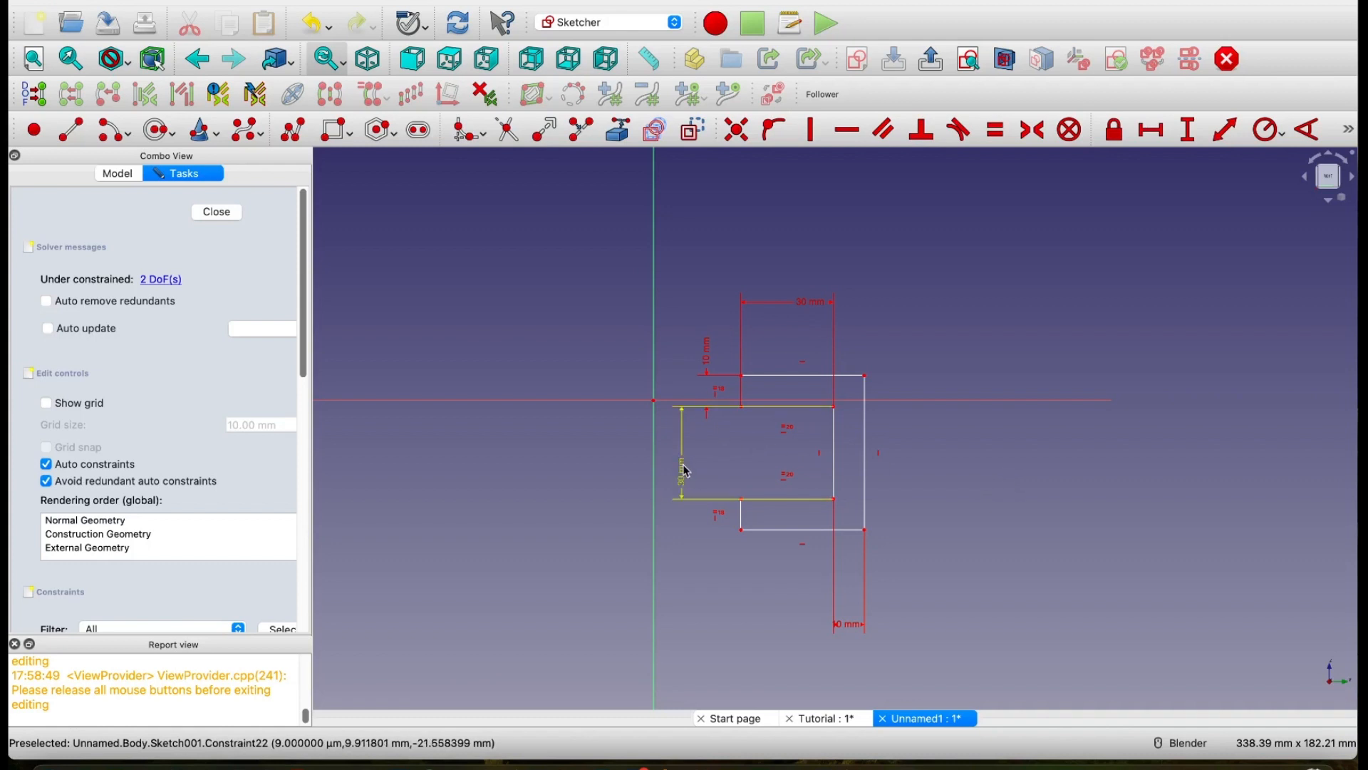
left_click_drag(684, 467, 773, 470)
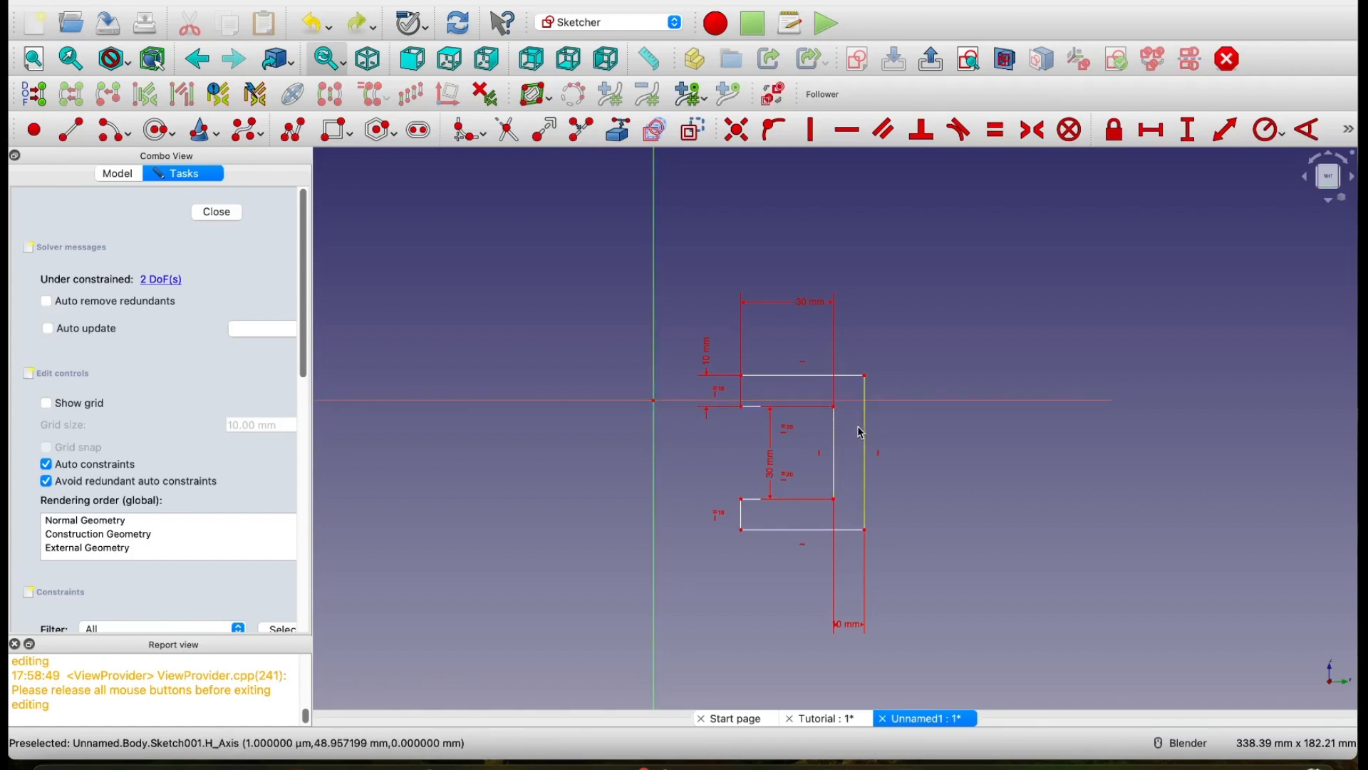
left_click(838, 414)
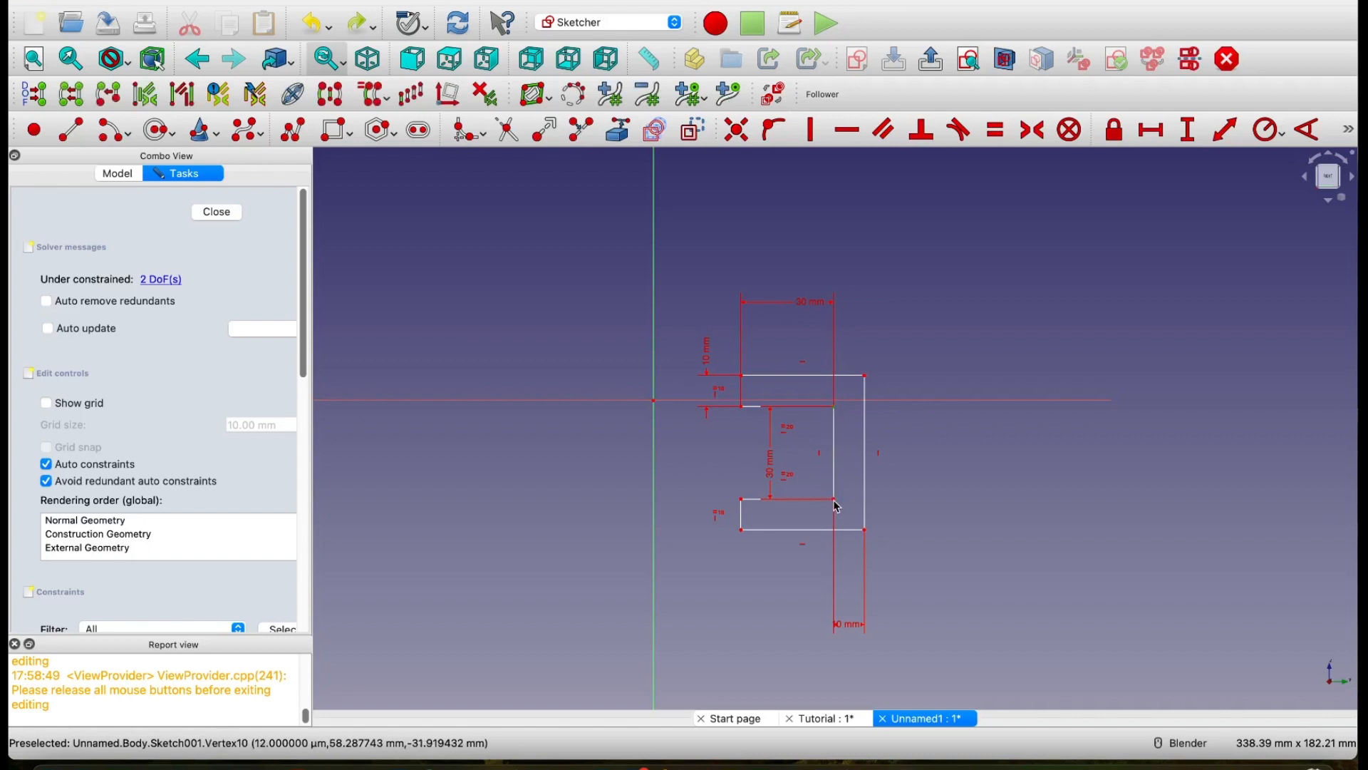
left_click(837, 501)
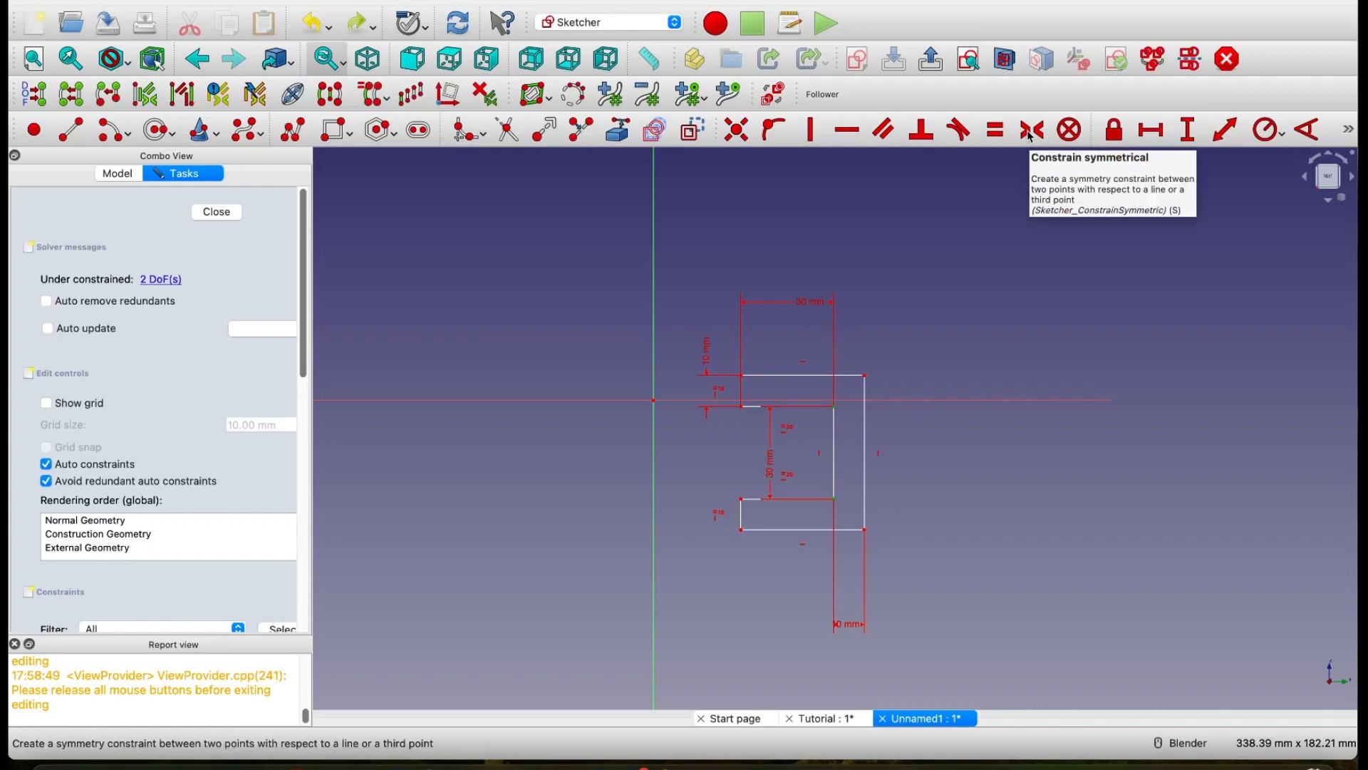
left_click(974, 480)
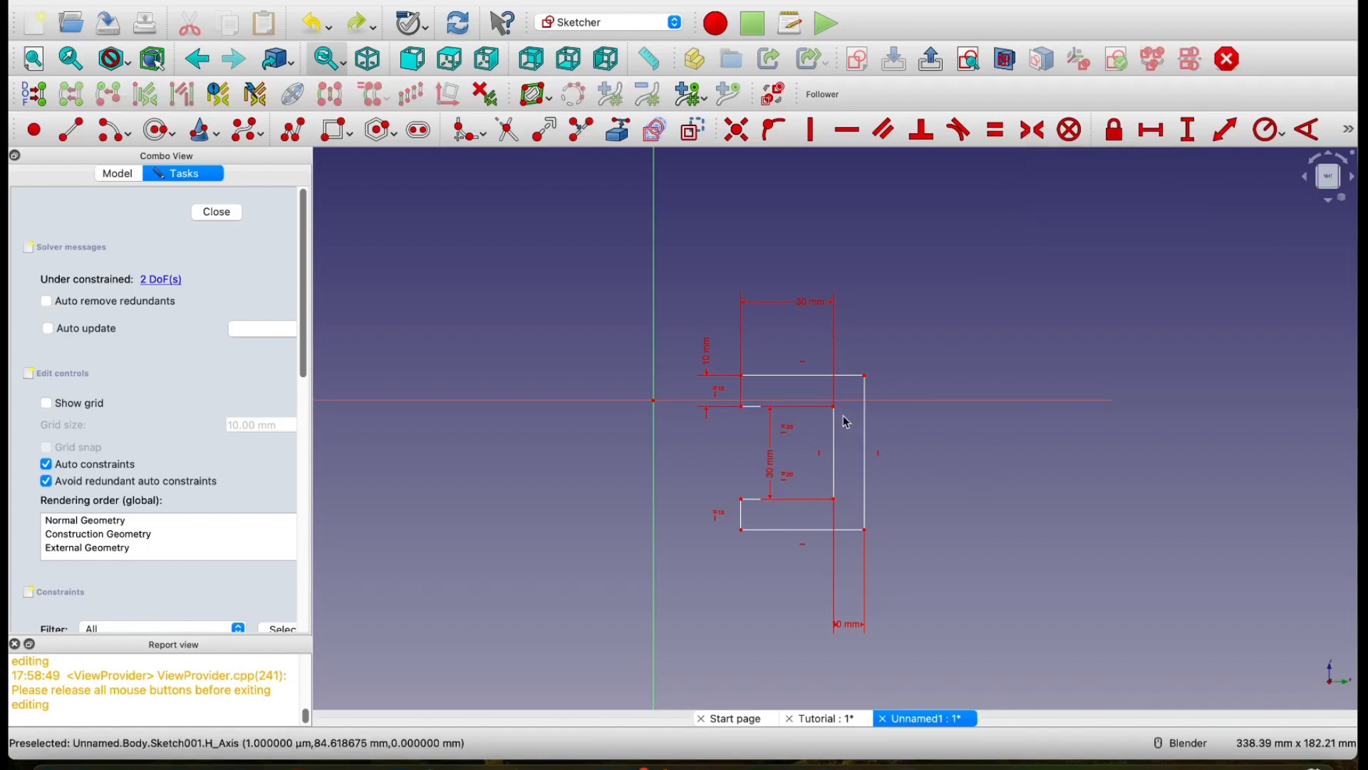
Step: Constrain the two inner corners of the C-shape's back symmetrically about the origin and close the Profile sketch
left_click(835, 409)
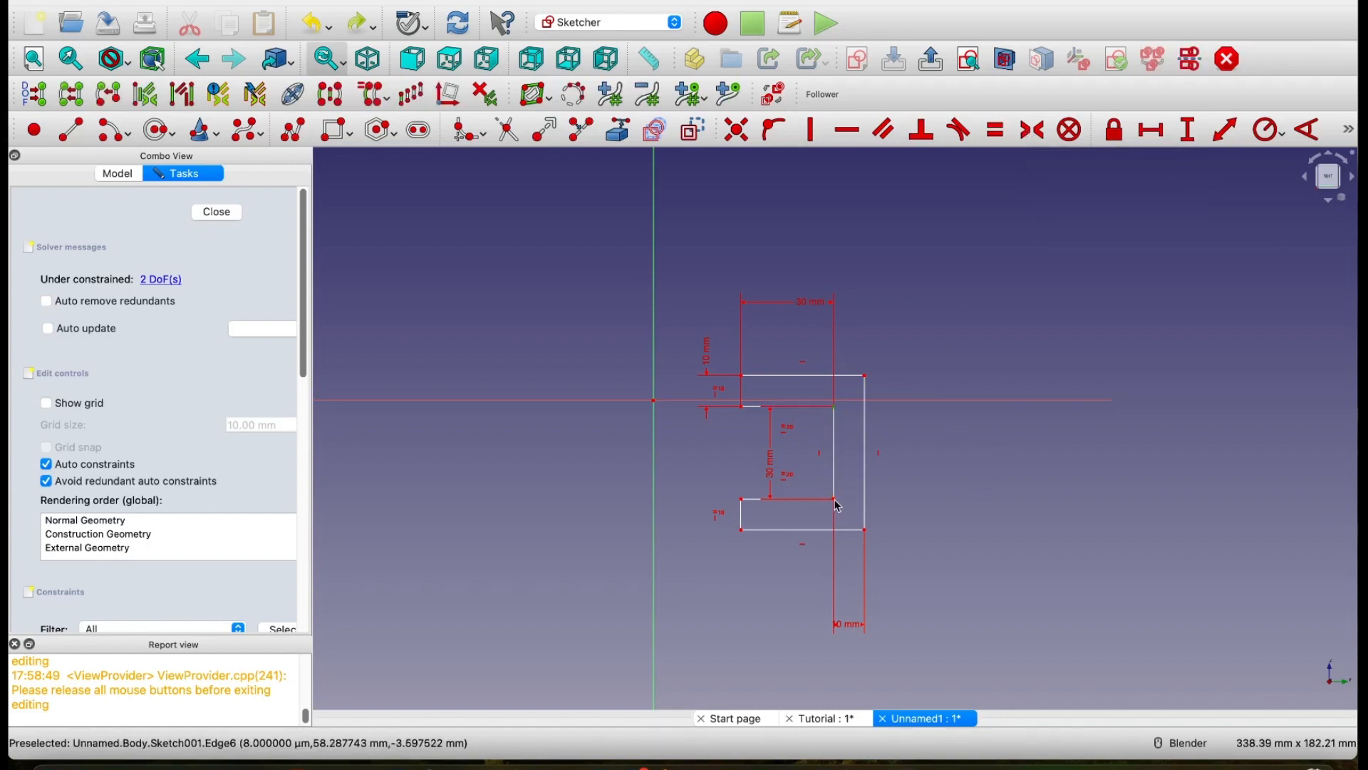
left_click(836, 500)
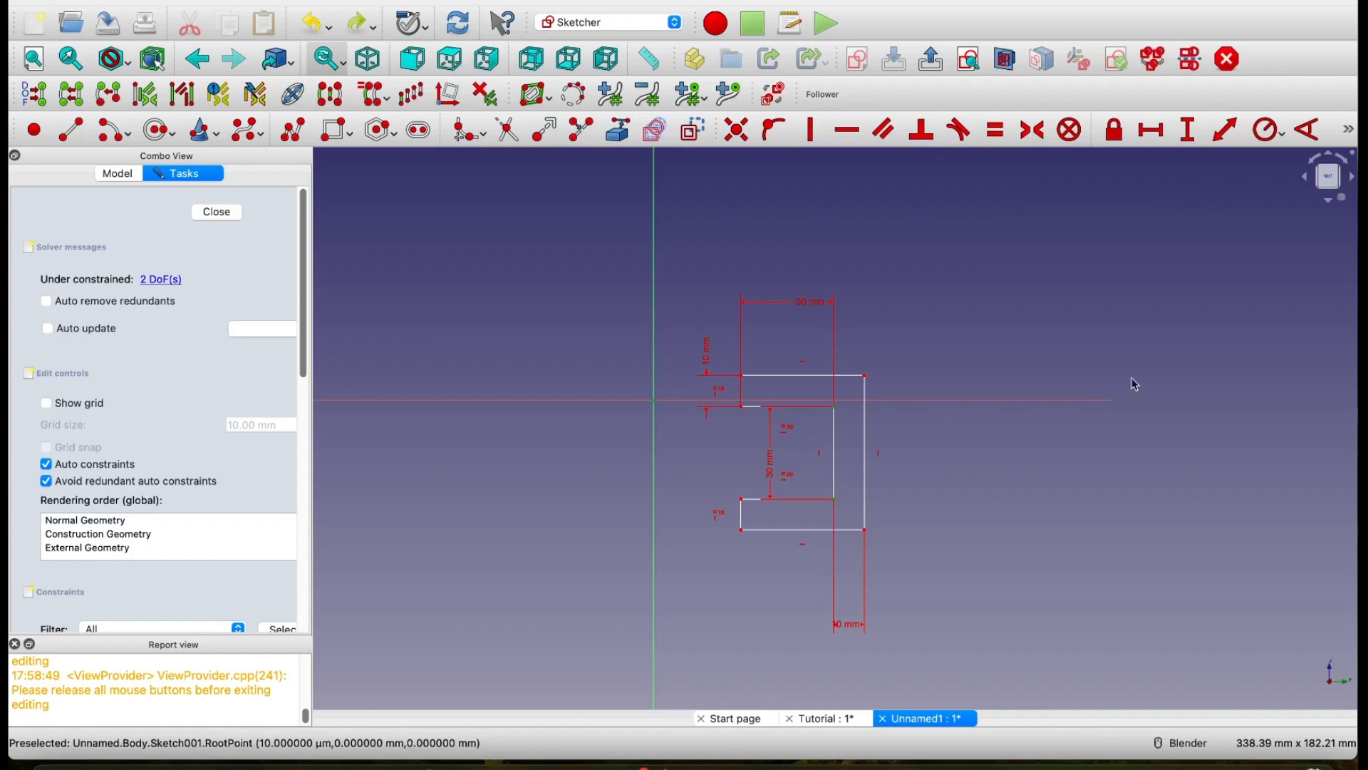
left_click(1037, 133)
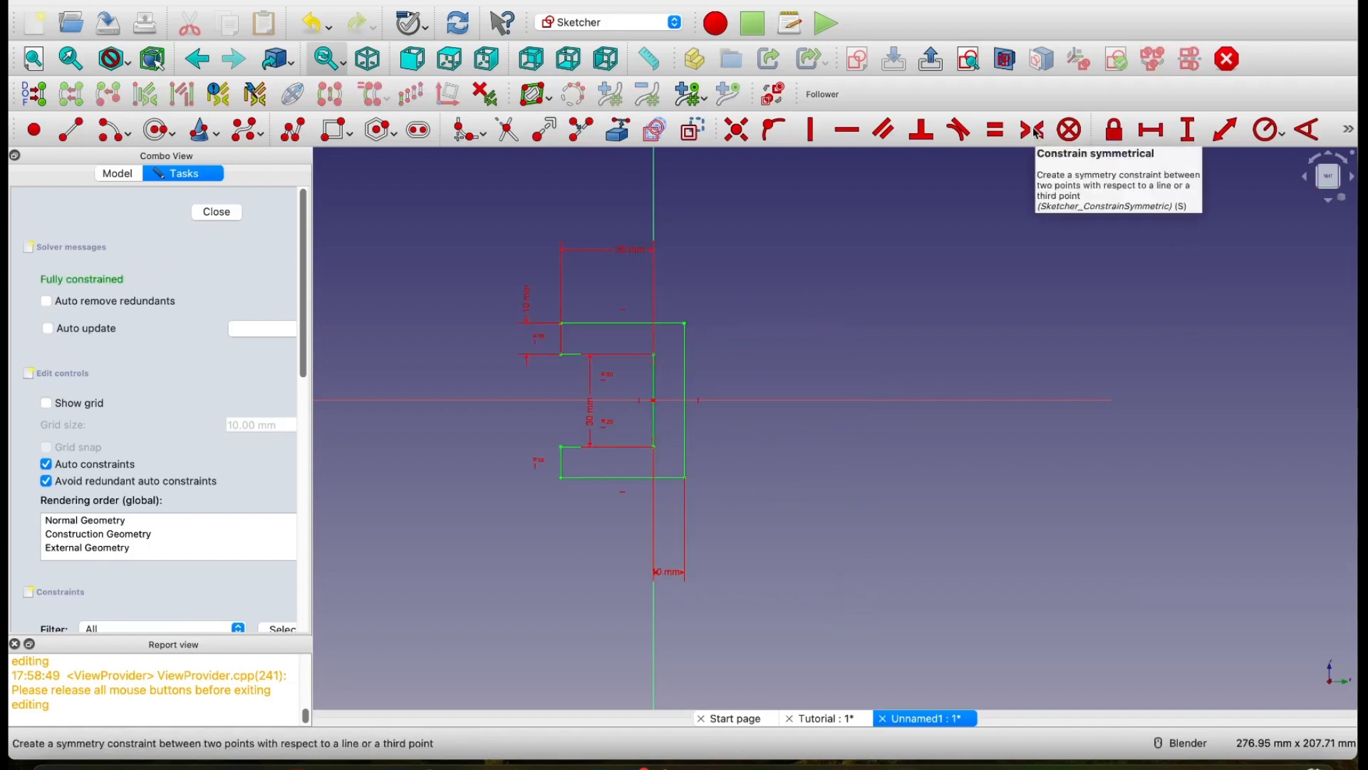
left_click(217, 213)
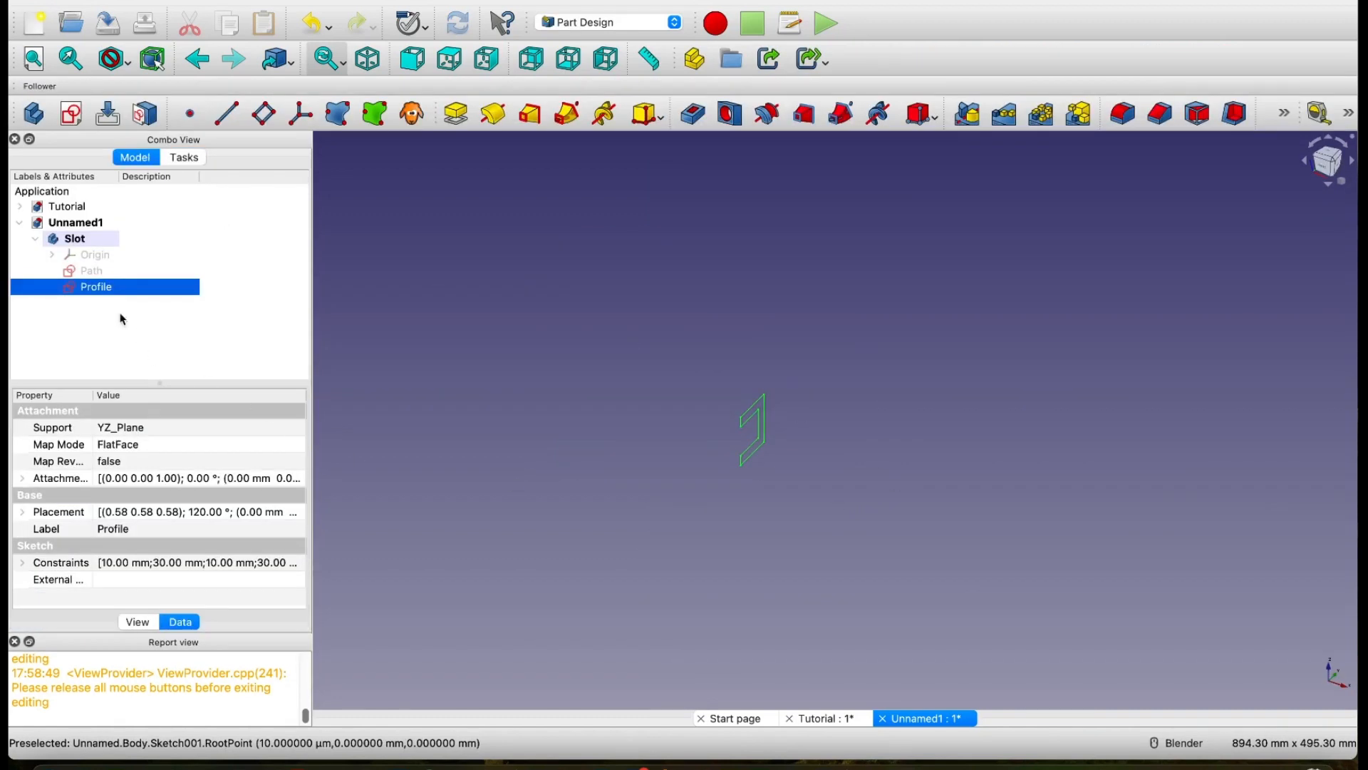
Step: Make the Path sketch visible alongside the Profile sketch
left_click(101, 271)
key("space")
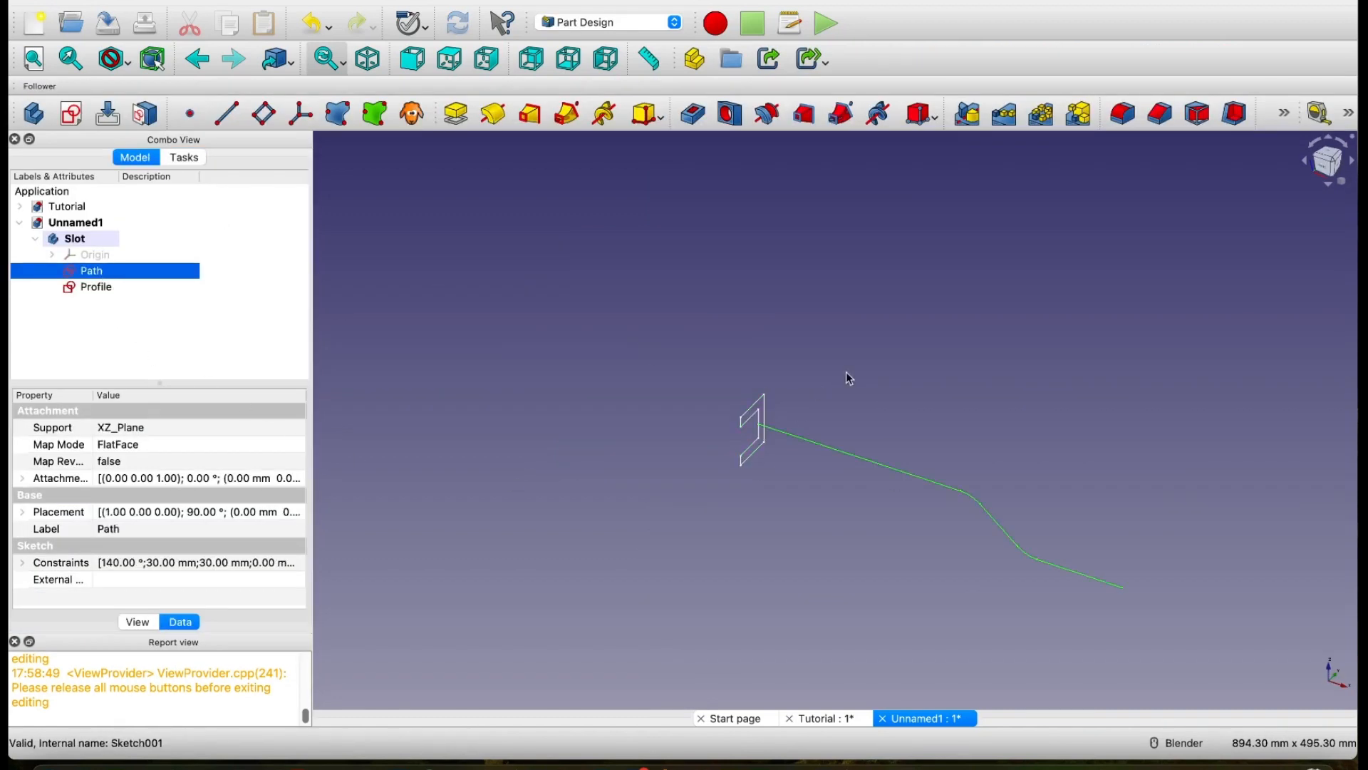
mouse_move(866, 393)
middle_mouse_down()
mouse_move(790, 391)
mouse_move(993, 378)
mouse_move(943, 424)
mouse_move(723, 422)
mouse_move(893, 466)
middle_mouse_up()
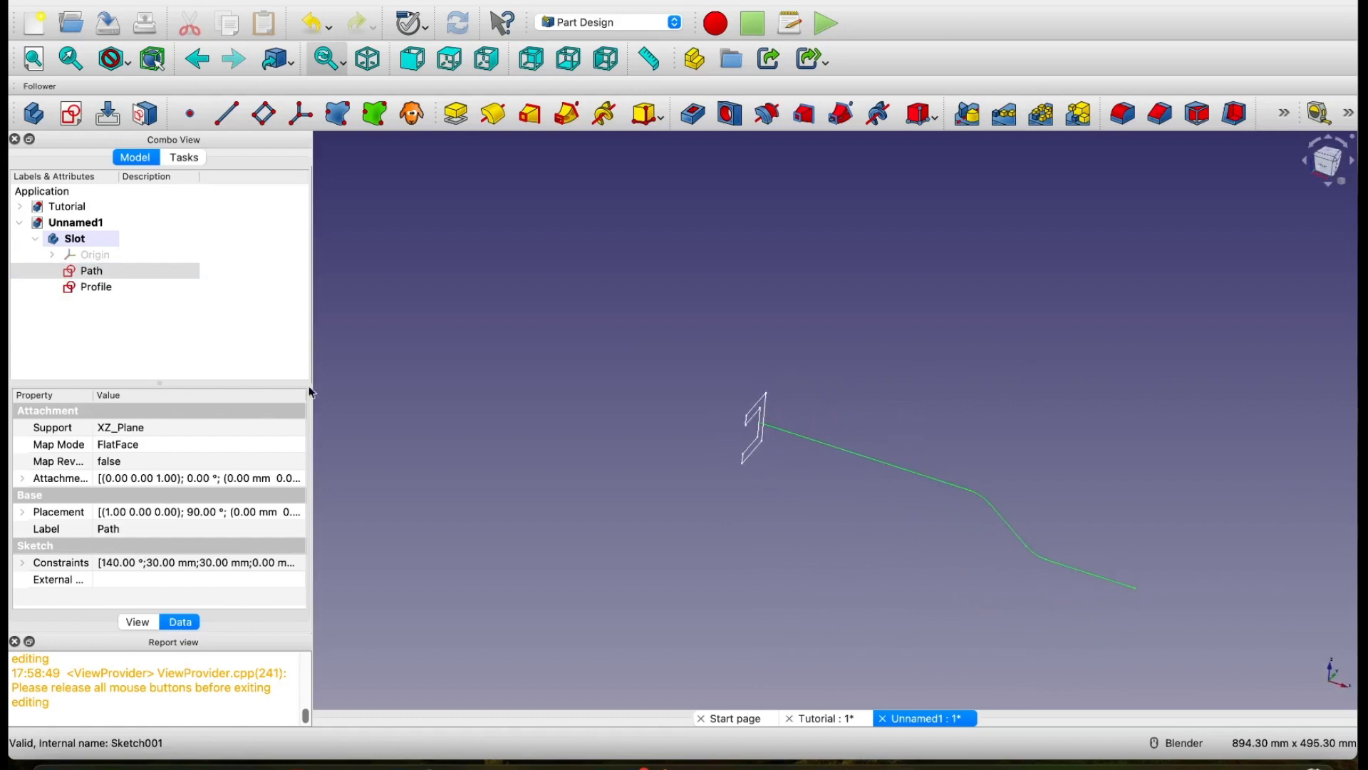
left_click(101, 289)
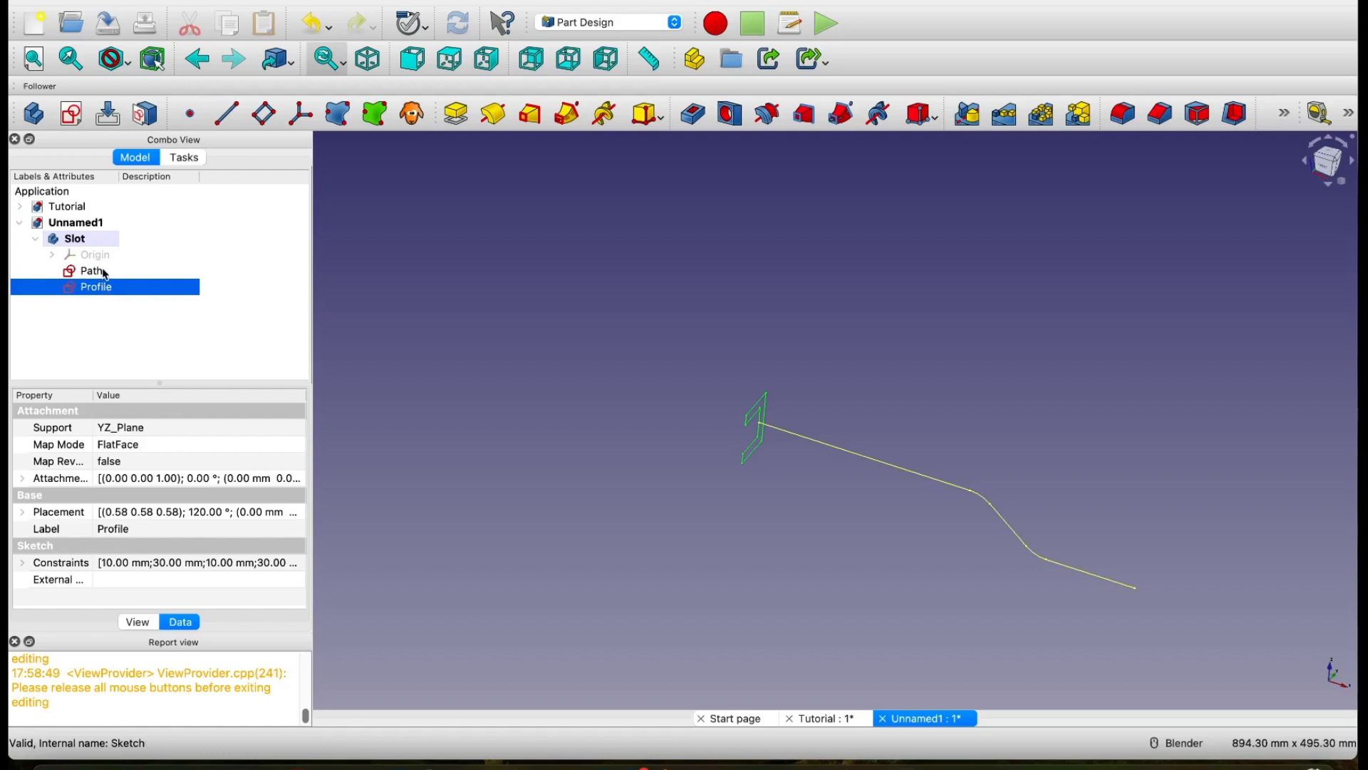
left_click(102, 272)
left_click(103, 285)
left_click(101, 269)
left_click(122, 339)
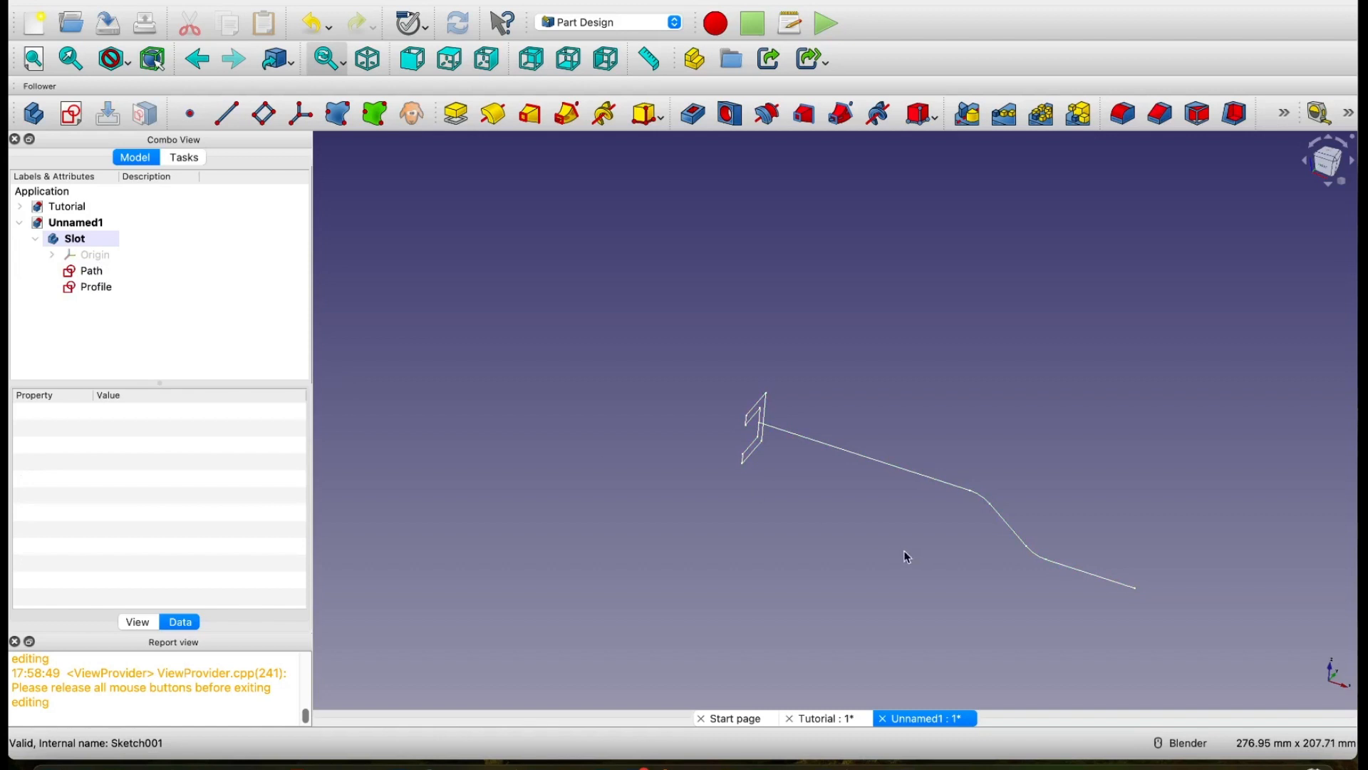
middle_click_drag(904, 550, 888, 558)
middle_click_drag(907, 422, 848, 337, "shift")
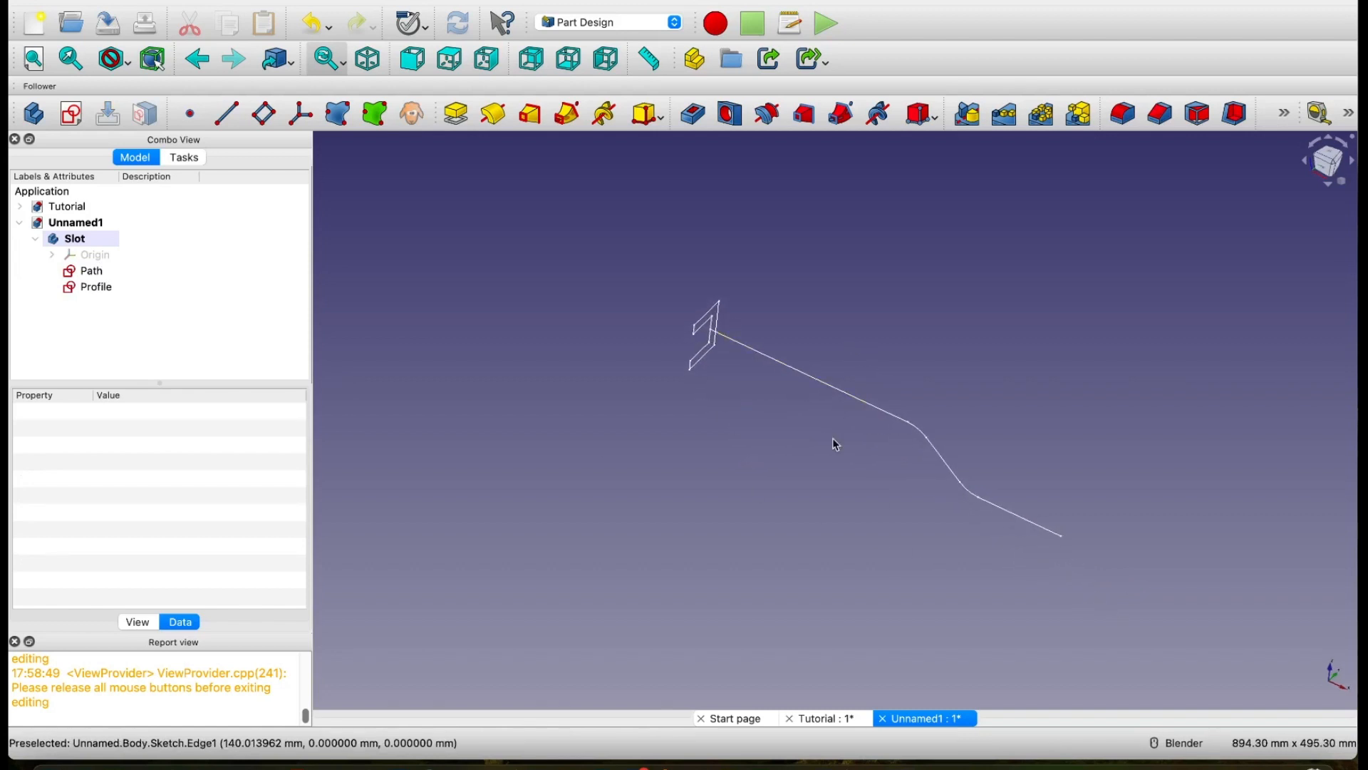
Step: Create an additive pipe that sweeps the Profile sketch along the Path sketch, keeping the Transformed corner transition
left_click(94, 288)
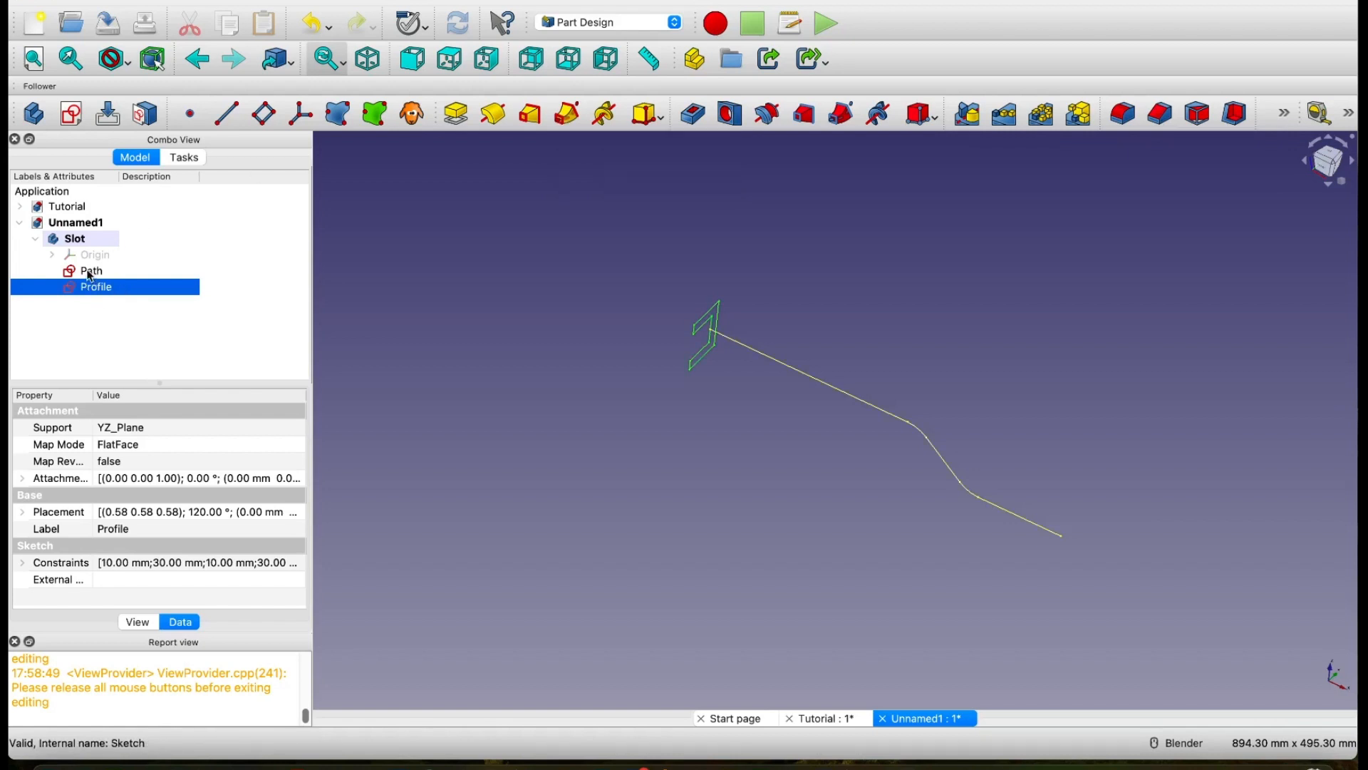
left_click(564, 115)
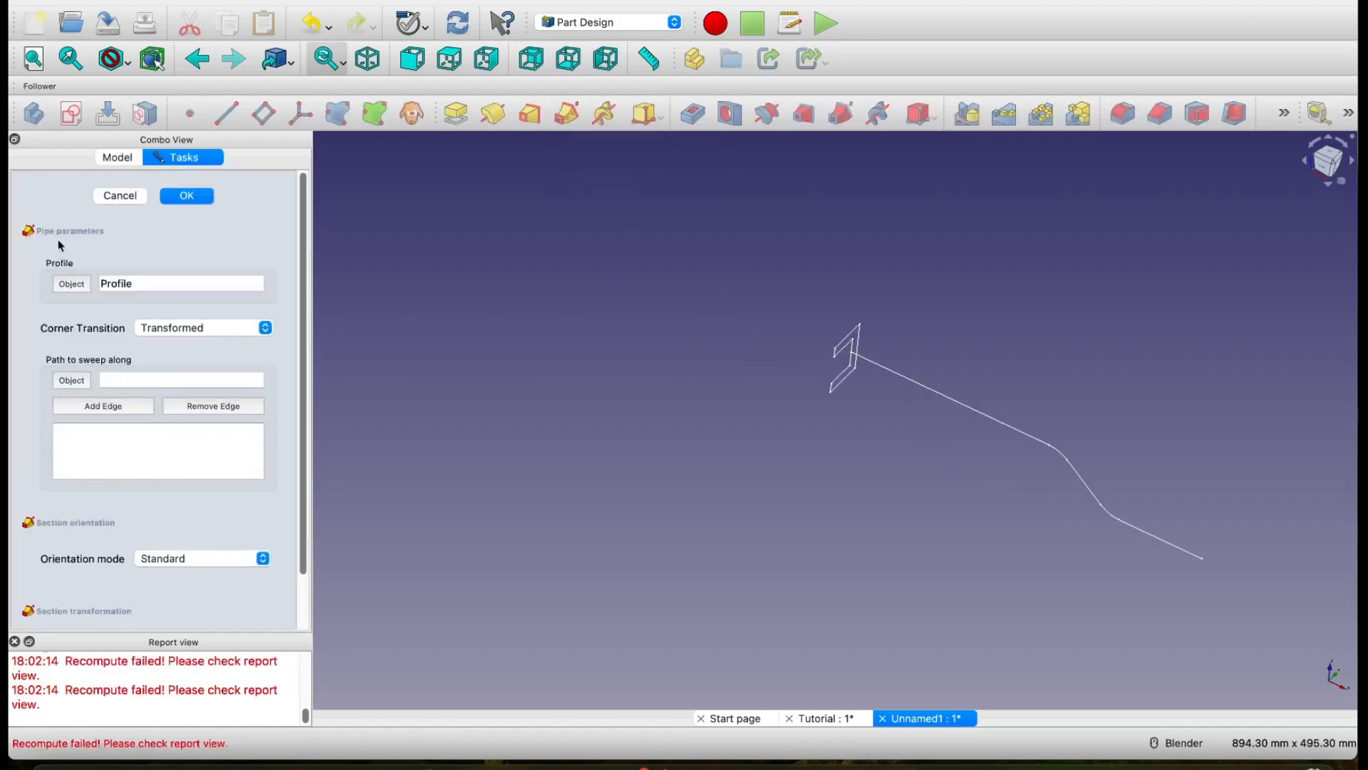
left_click(79, 383)
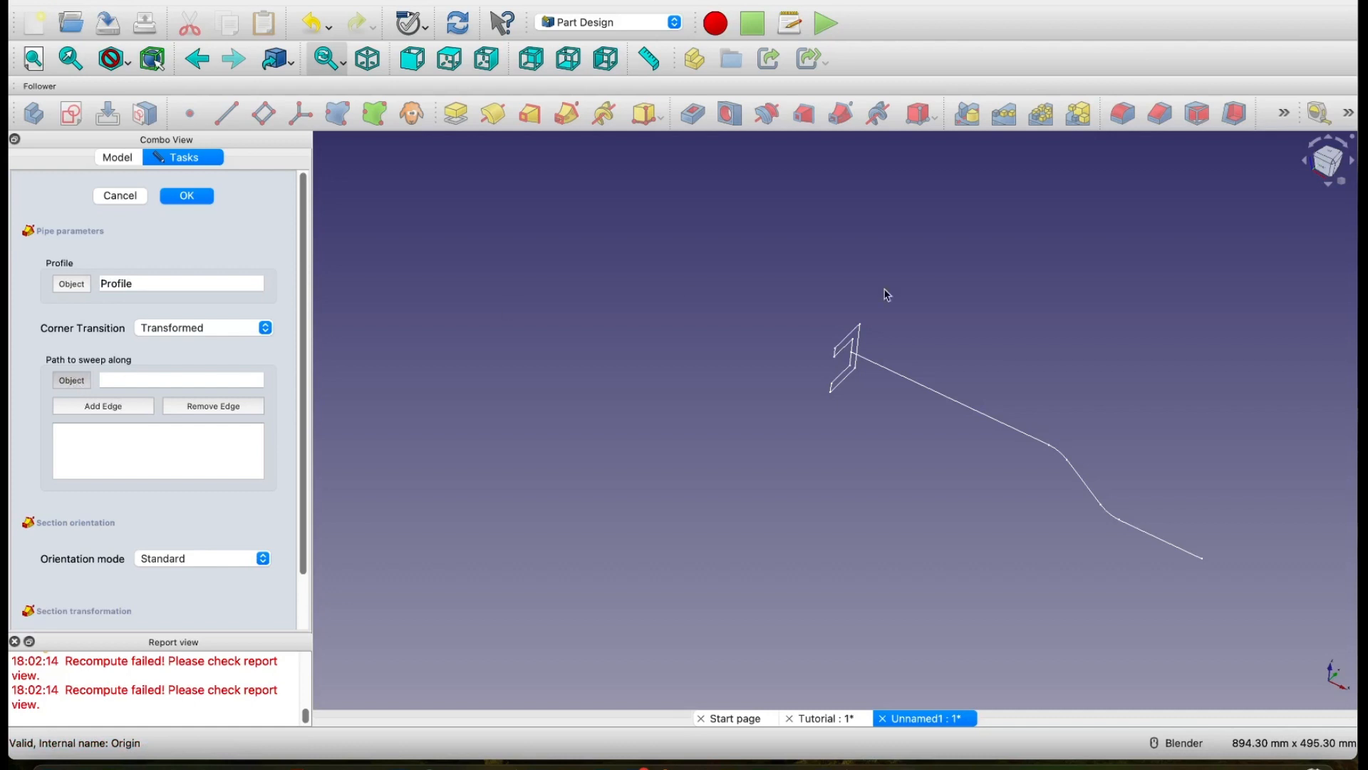
left_click(988, 422)
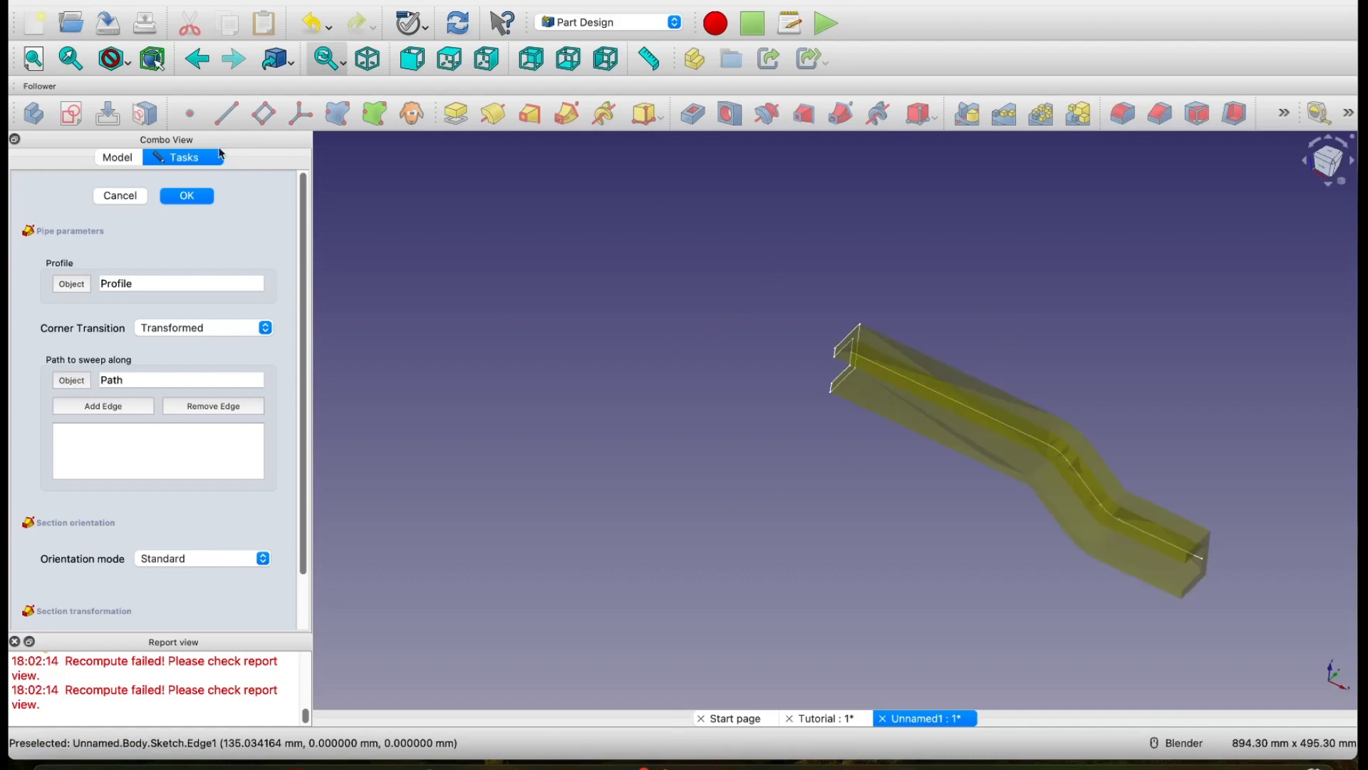
left_click(189, 195)
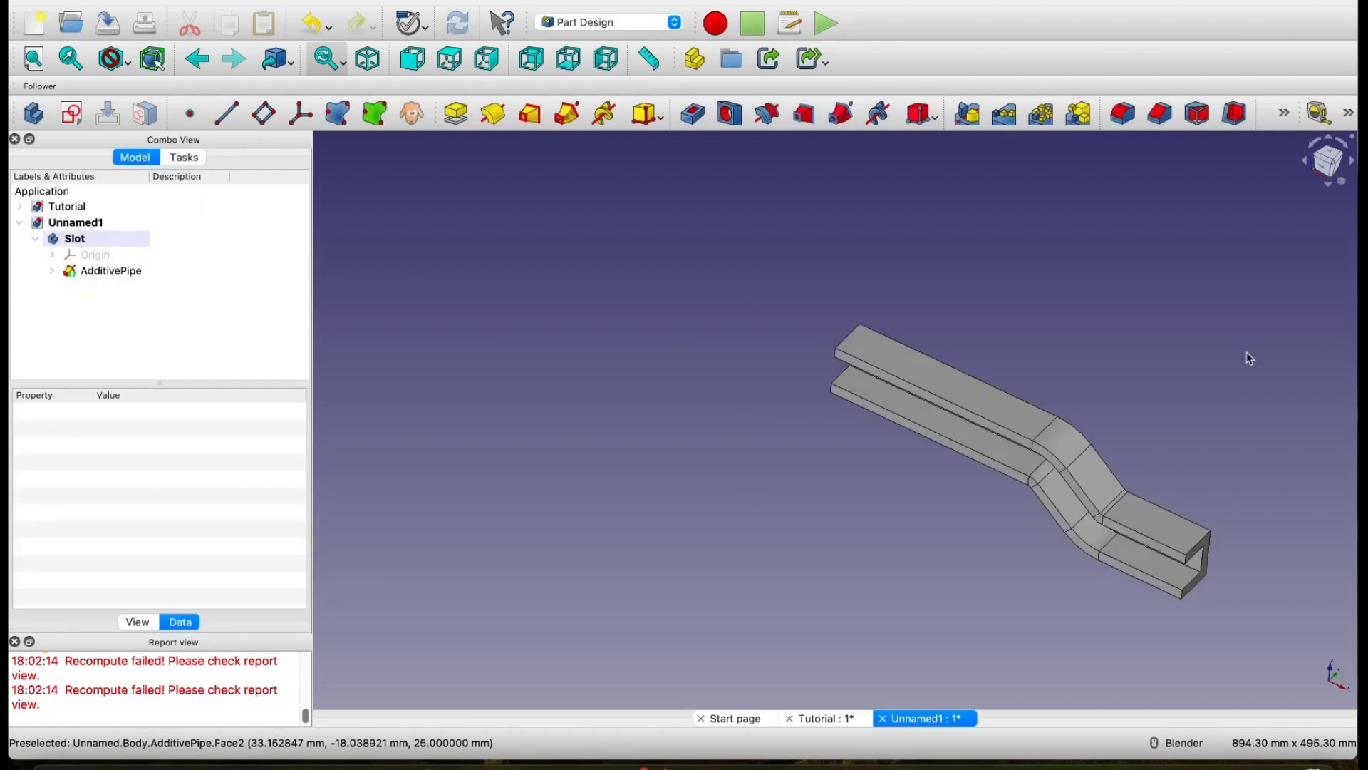
Step: Collapse the Slot body, create a new body in the Unnamed1 document and rename it Pin
middle_click_drag(1124, 344, 983, 291)
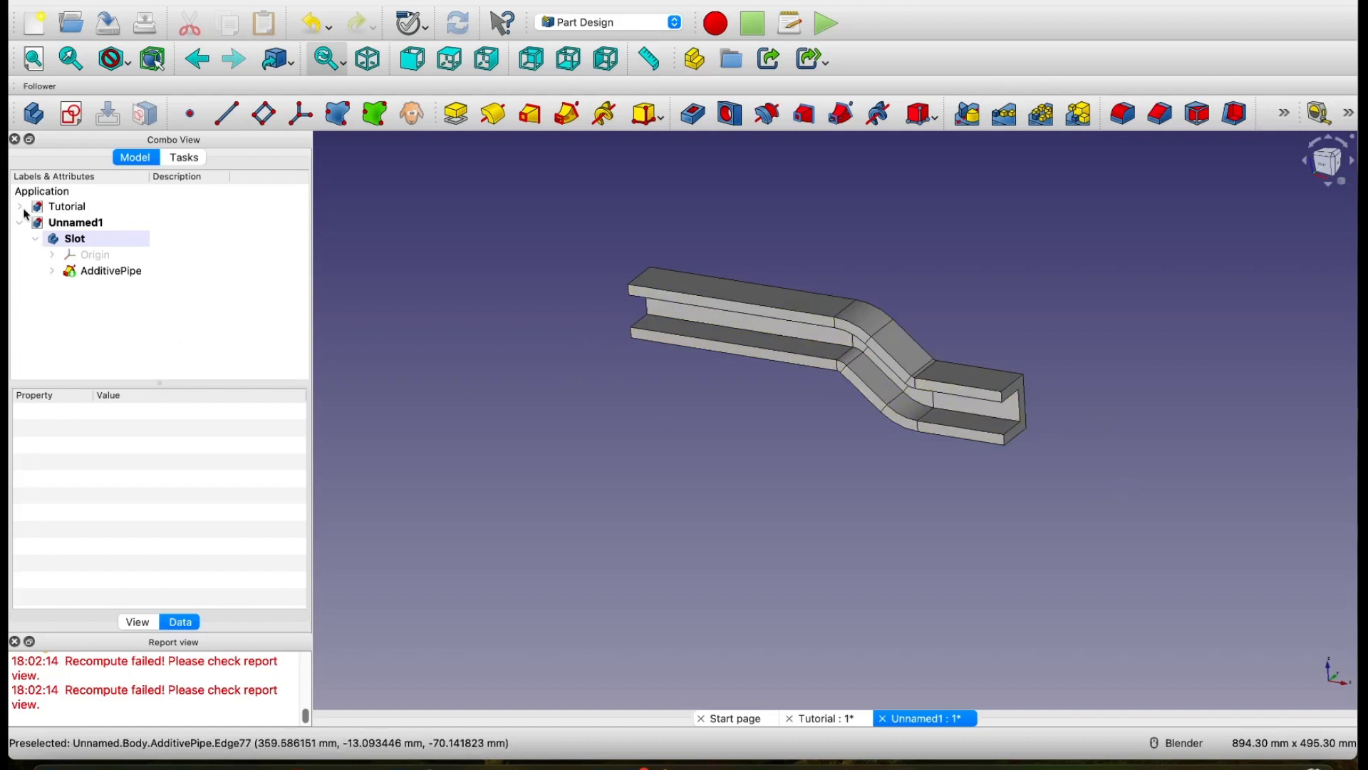
left_click(36, 241)
left_click(75, 223)
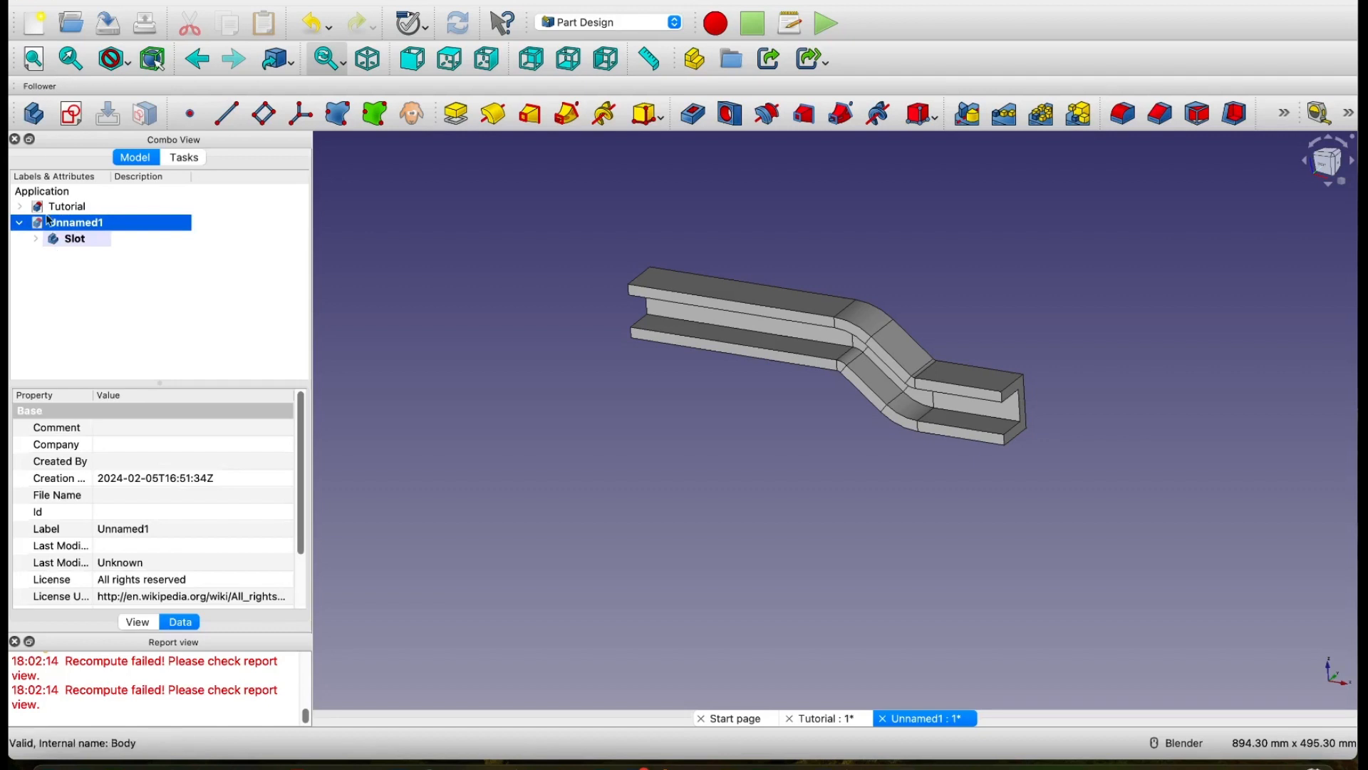
left_click(34, 114)
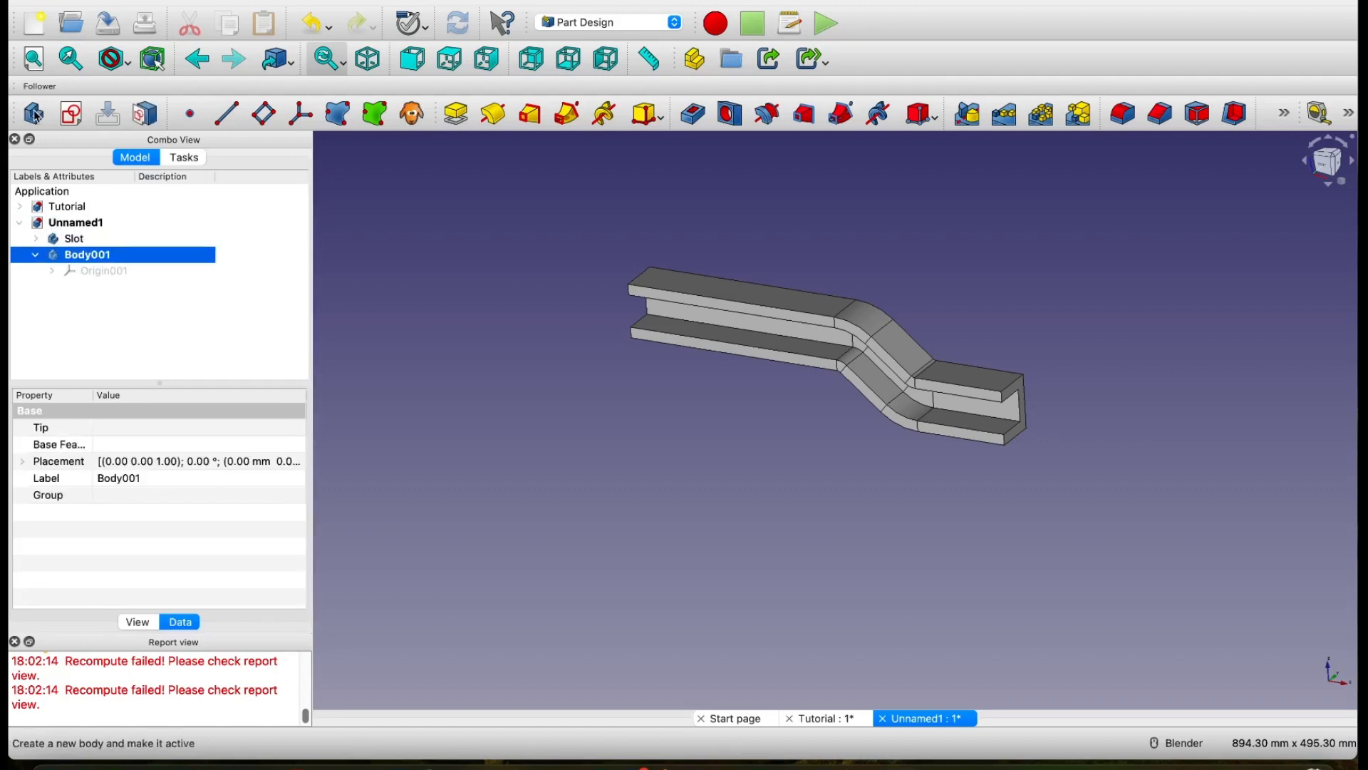
right_click(78, 255)
left_click(108, 534)
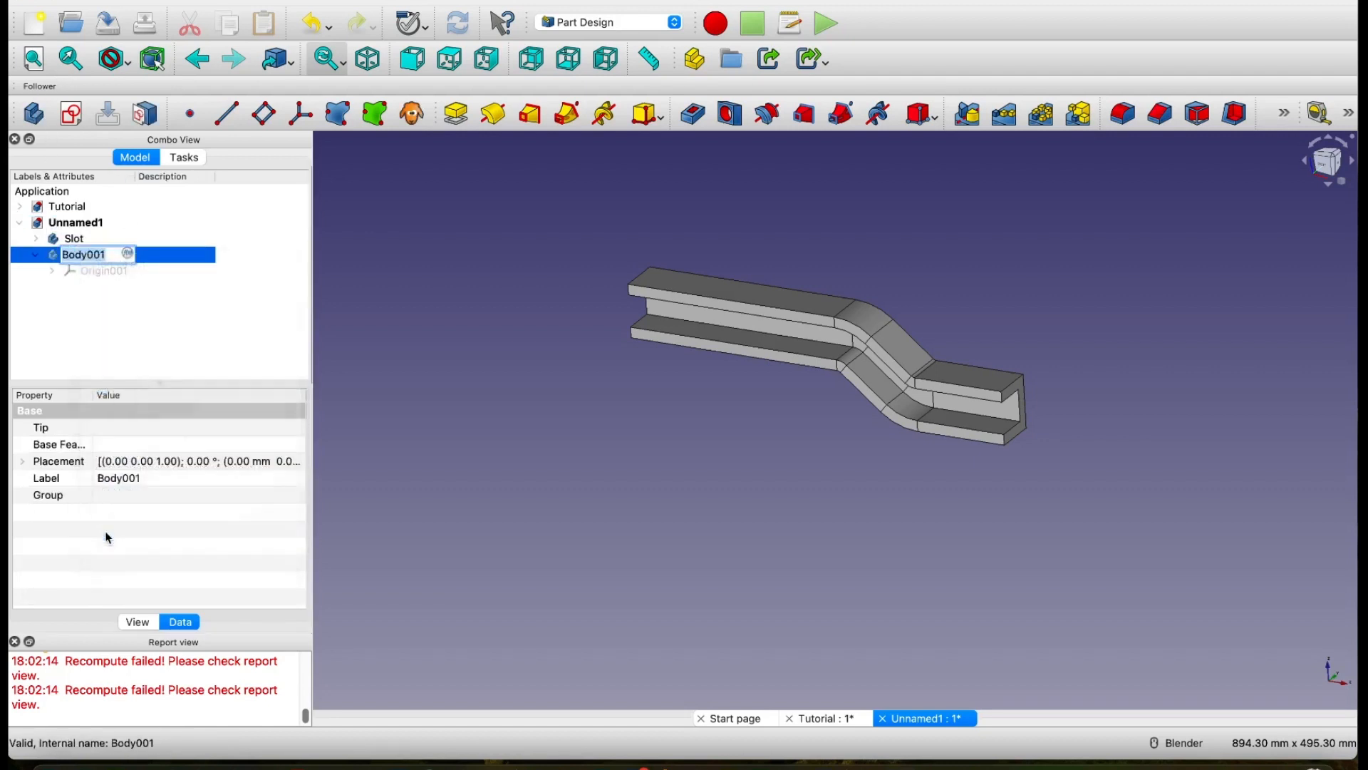
type("Pin")
key("Return")
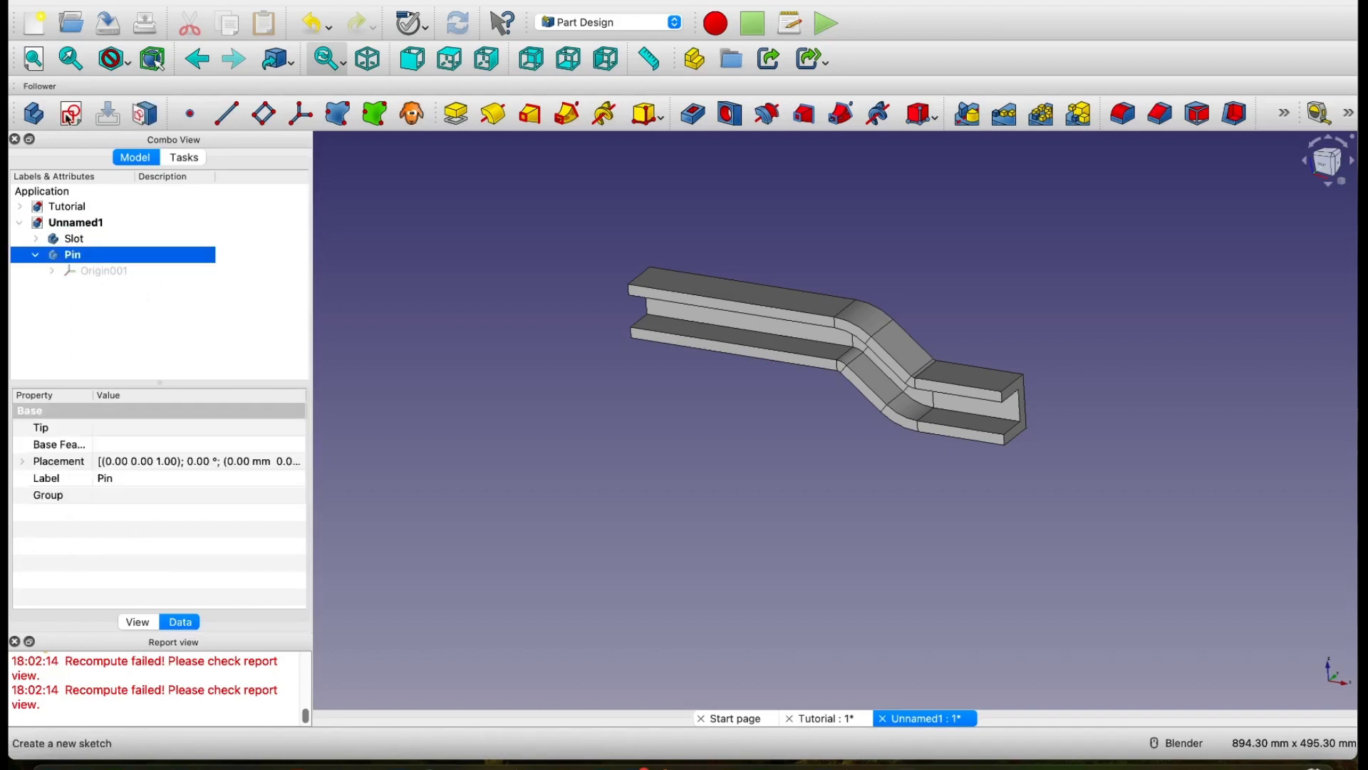
Step: Create a new sketch for the Pin body on its XZ plane
left_click(71, 114)
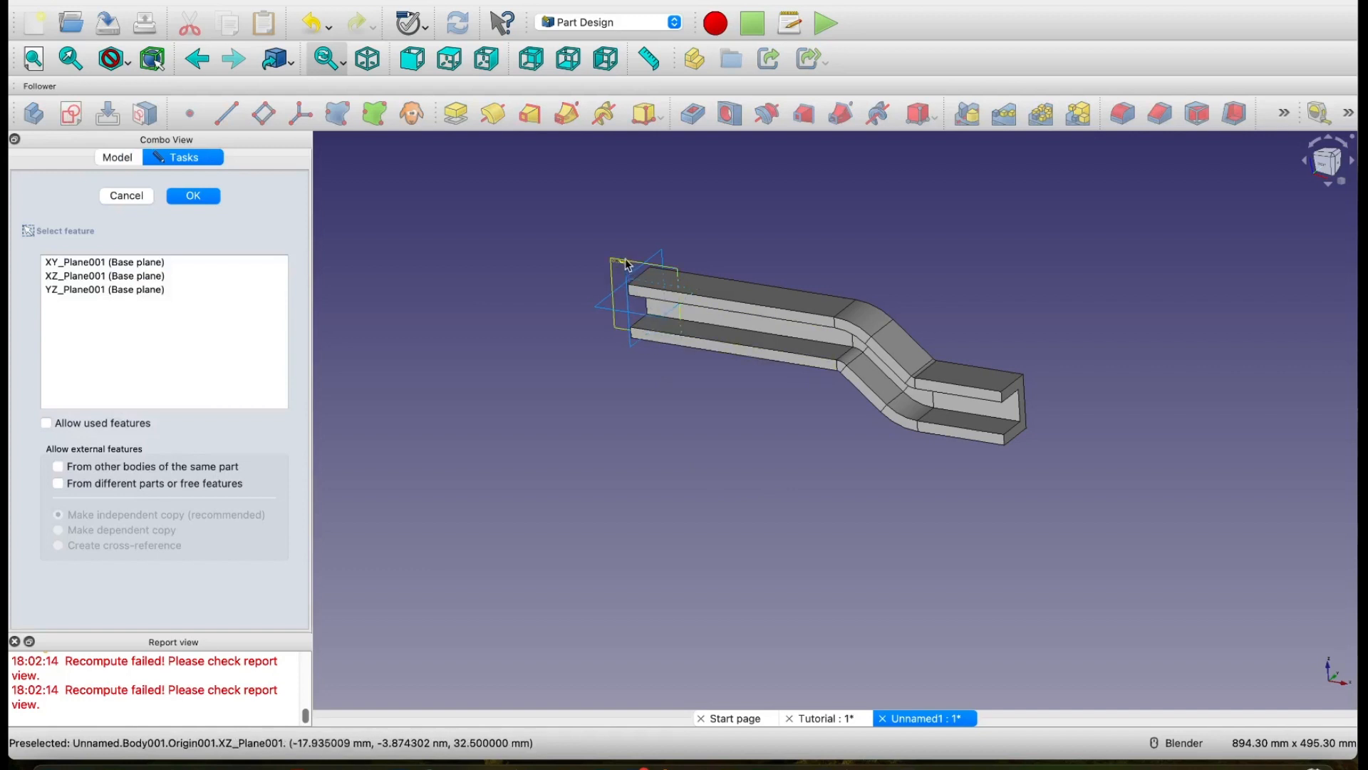
scroll(627, 267, "up", 5)
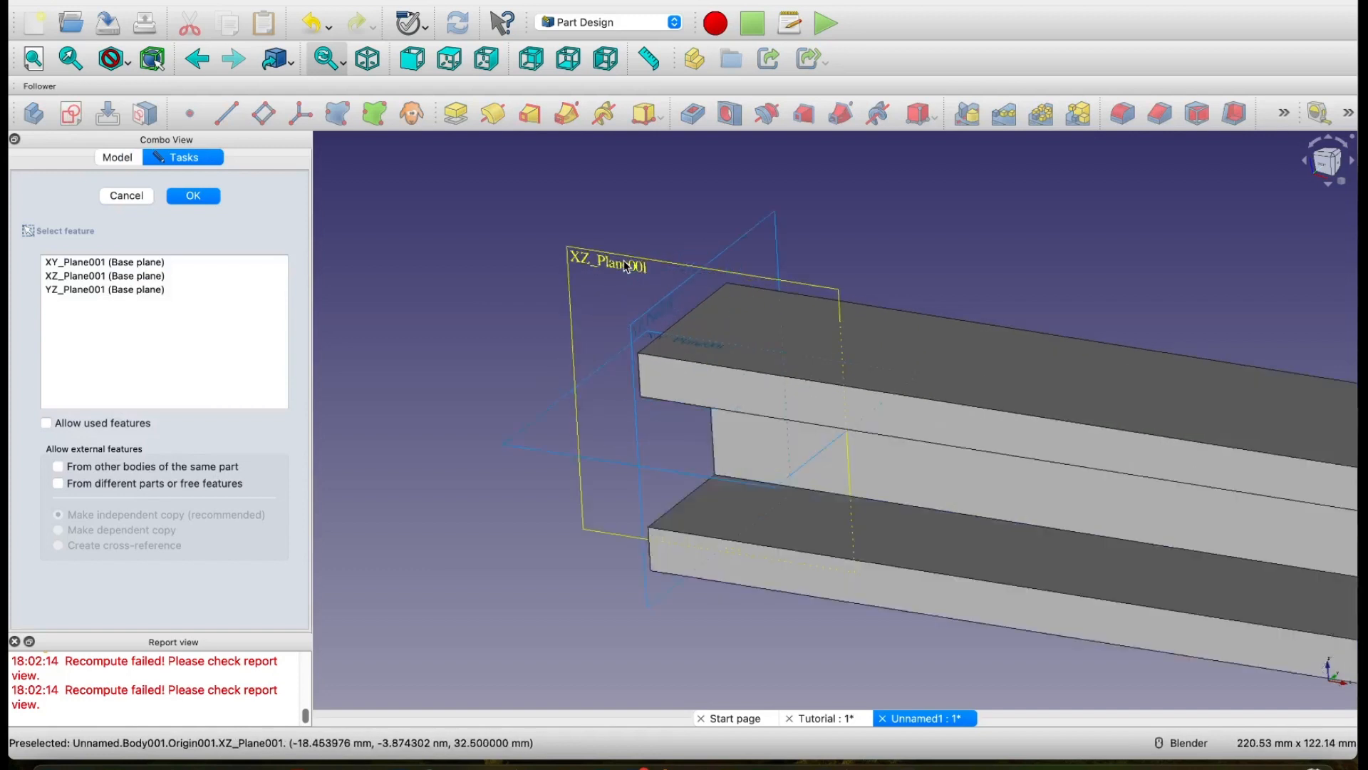
left_click(626, 266)
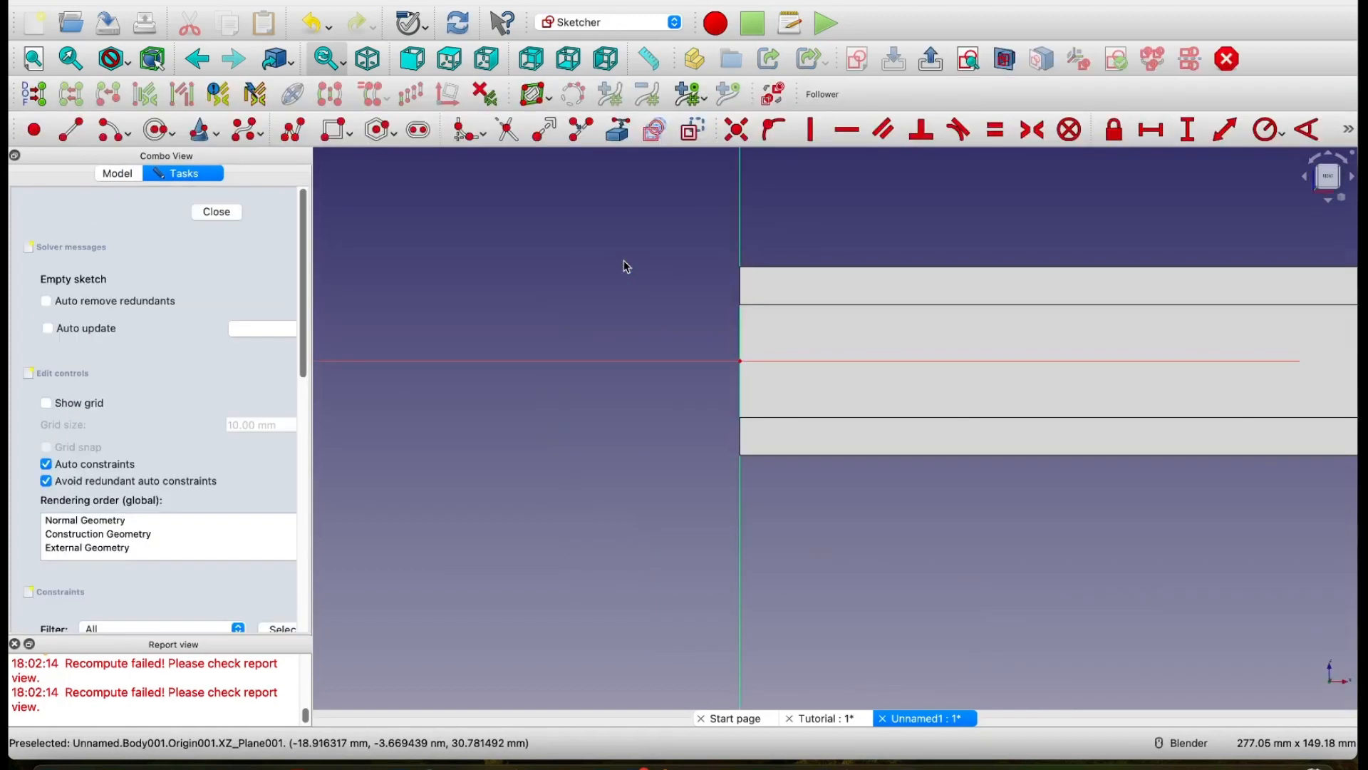
Step: Sketch a circle of about 14 mm radius centred on the origin, within the slot's opening height
left_click(155, 131)
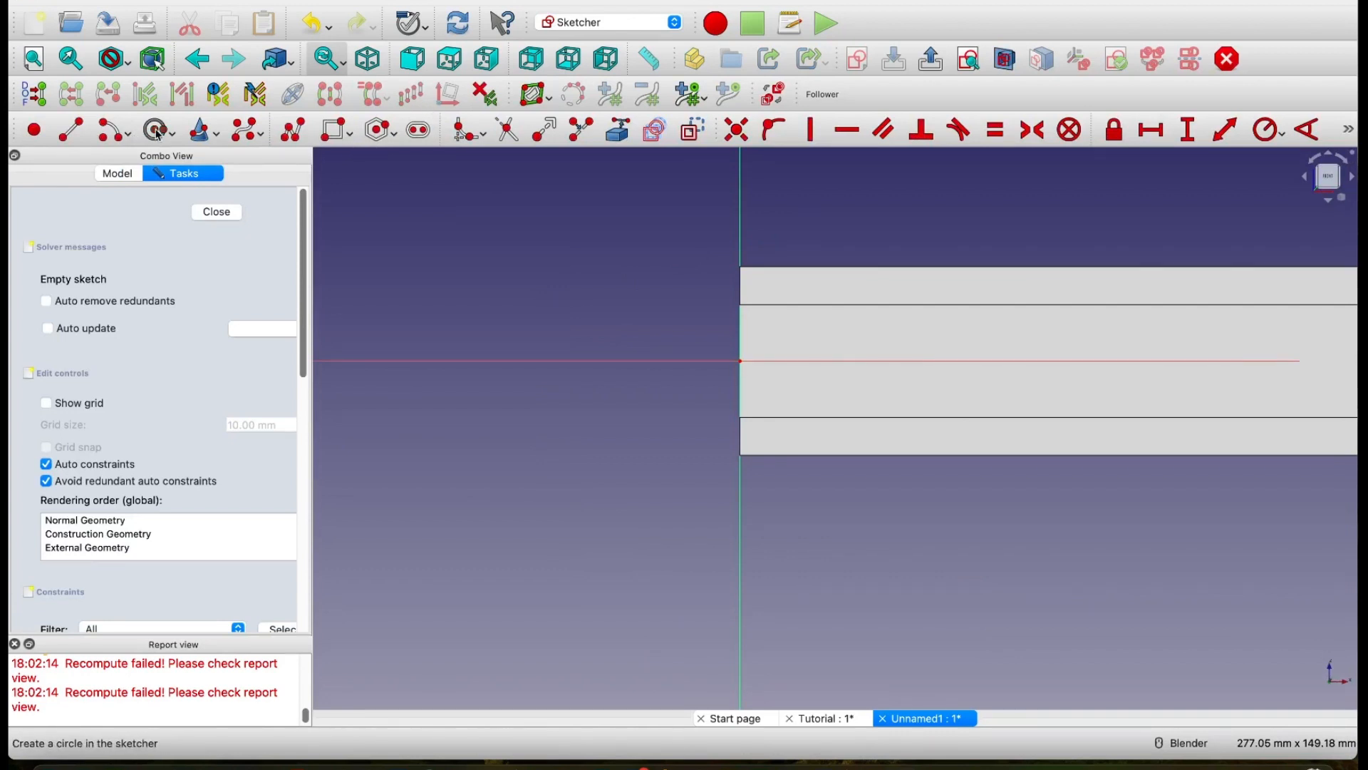
left_click(739, 360)
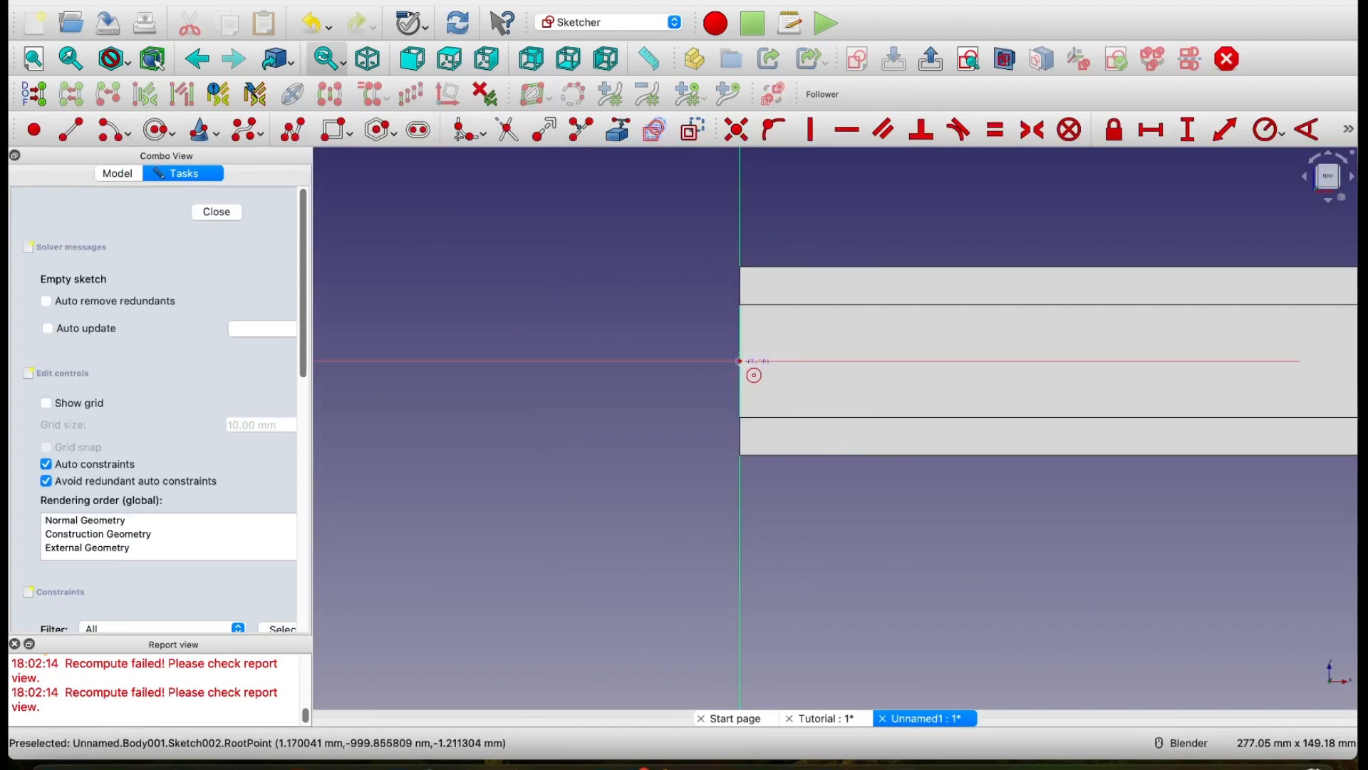
left_click(780, 394)
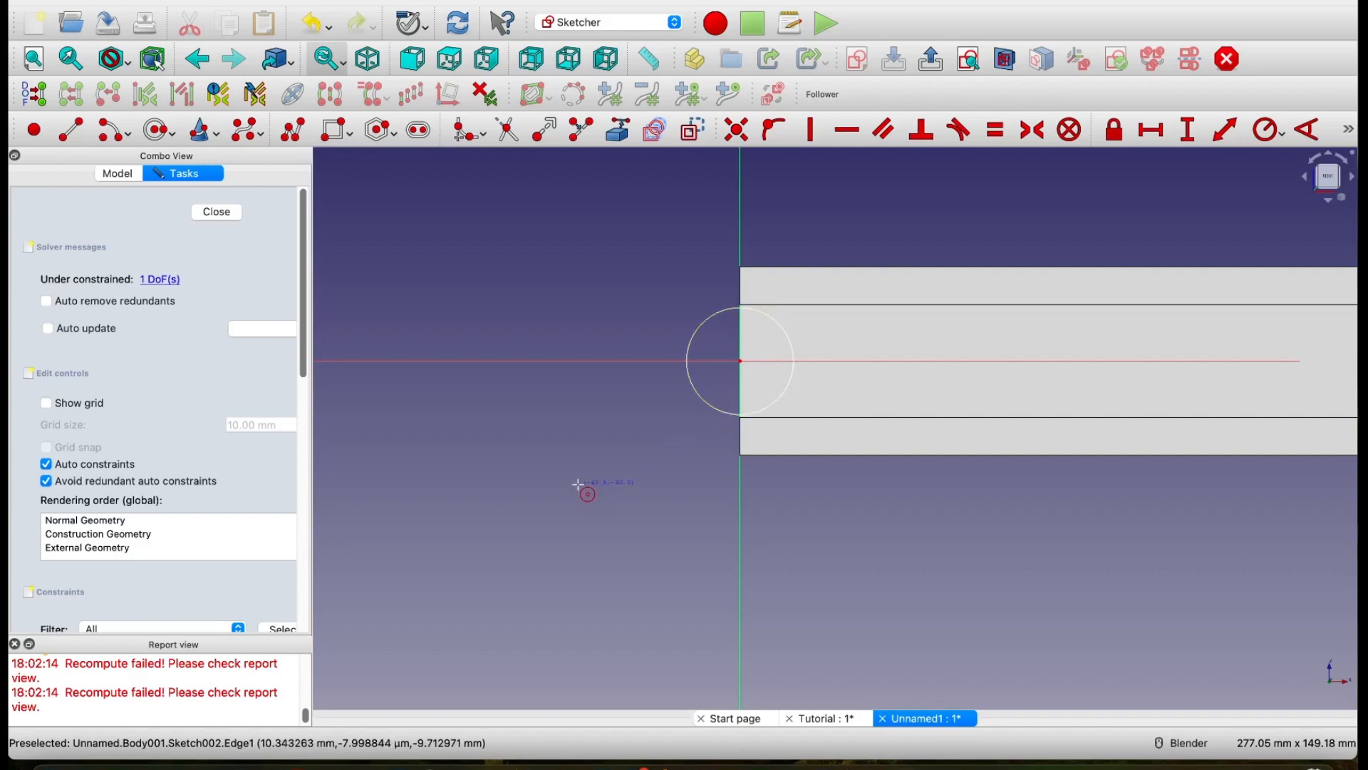
Step: Constrain the pin circle's radius to 14 mm and finish the sketch
scroll(582, 490, "down", 3)
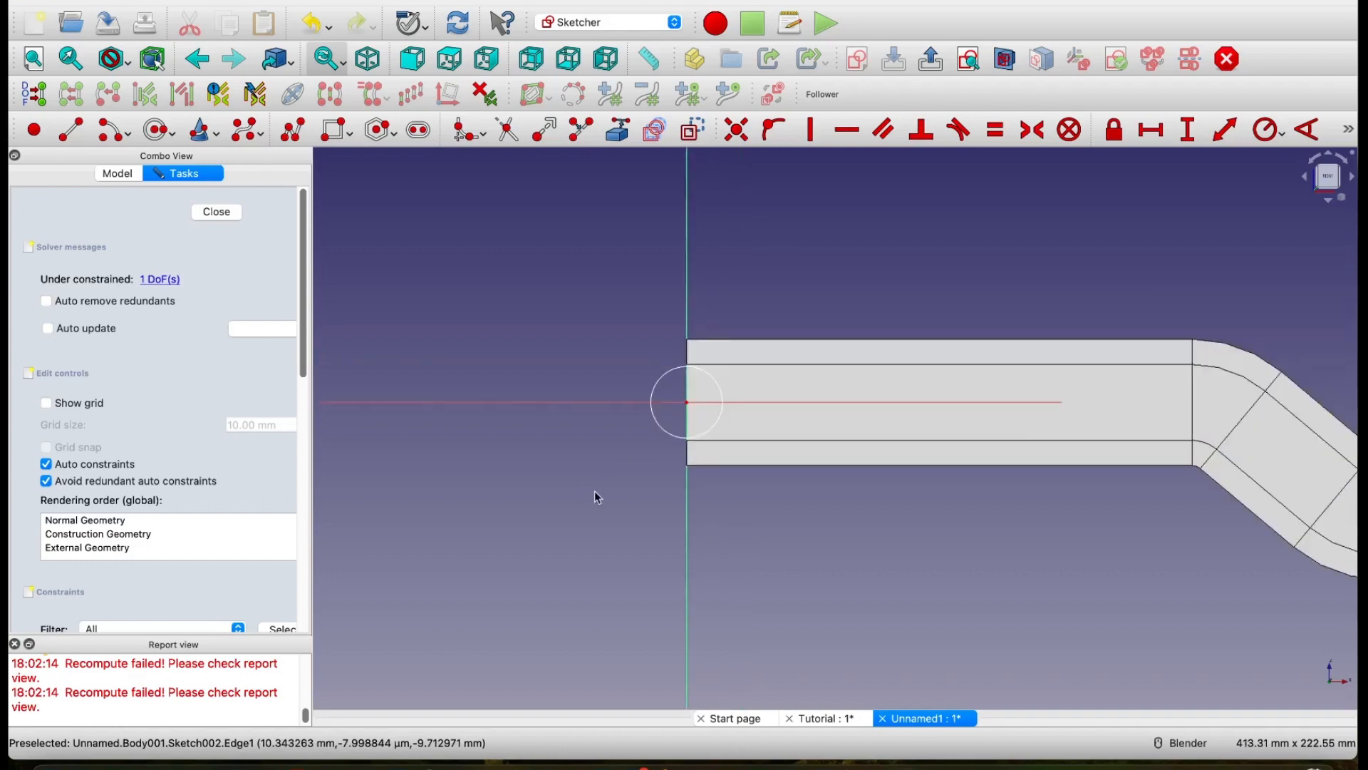
mouse_move(595, 498)
middle_mouse_down()
mouse_move(878, 507)
mouse_move(599, 519)
middle_mouse_up()
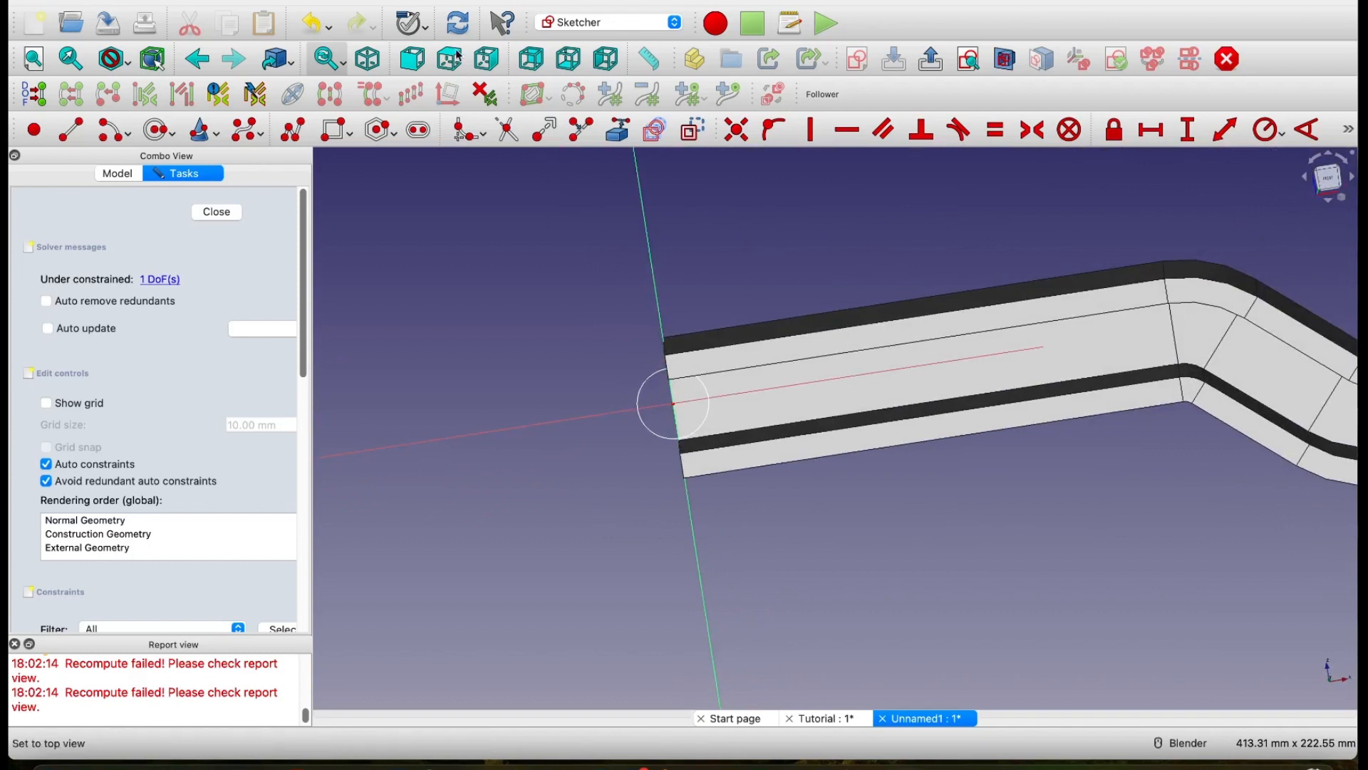
left_click(412, 59)
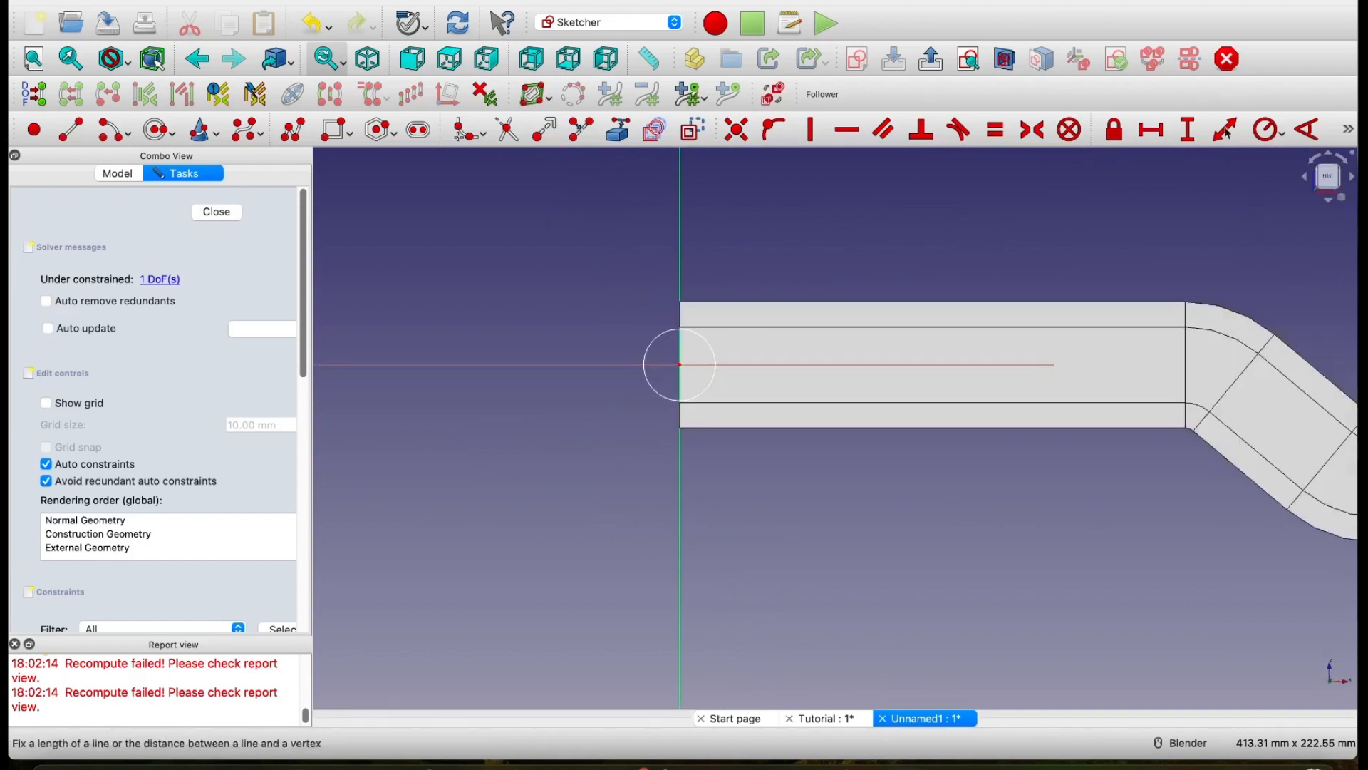
left_click(1270, 132)
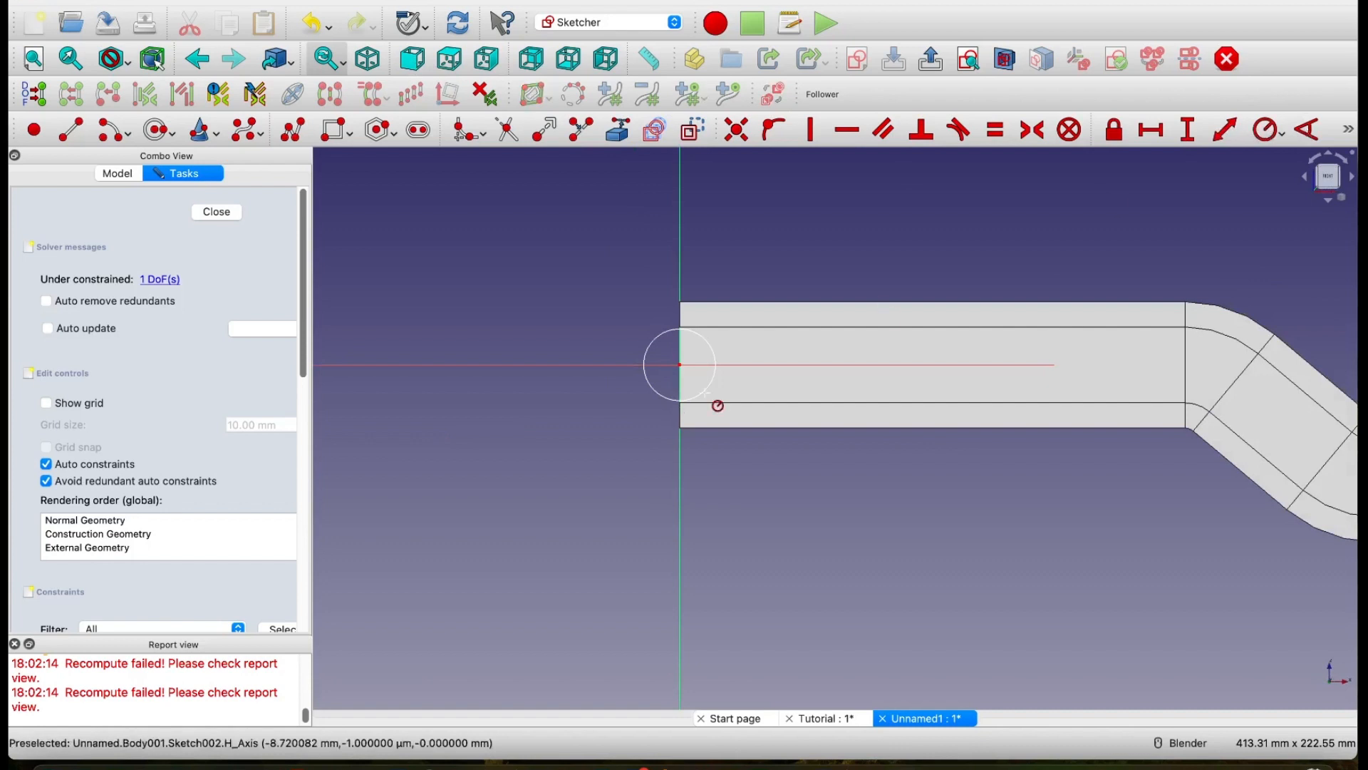
left_click(652, 343)
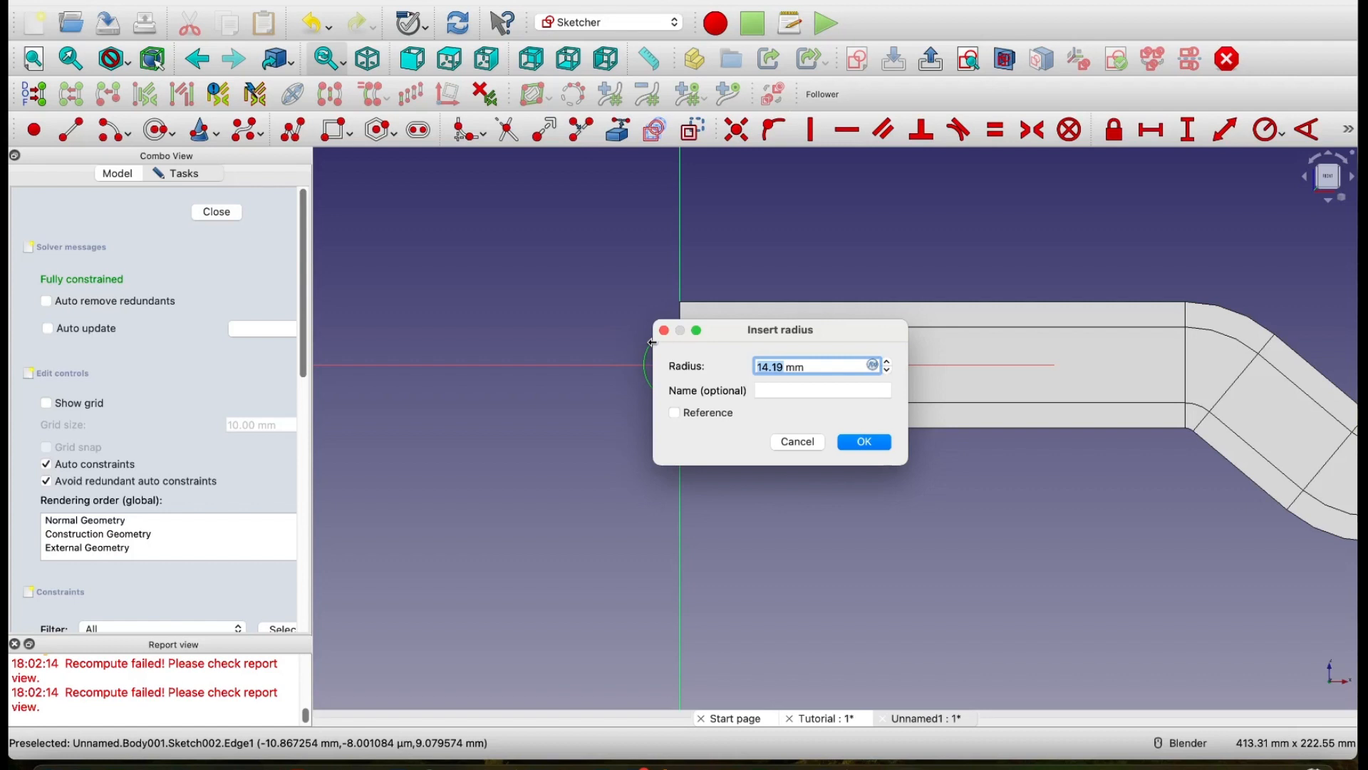
type("14")
left_click(863, 444)
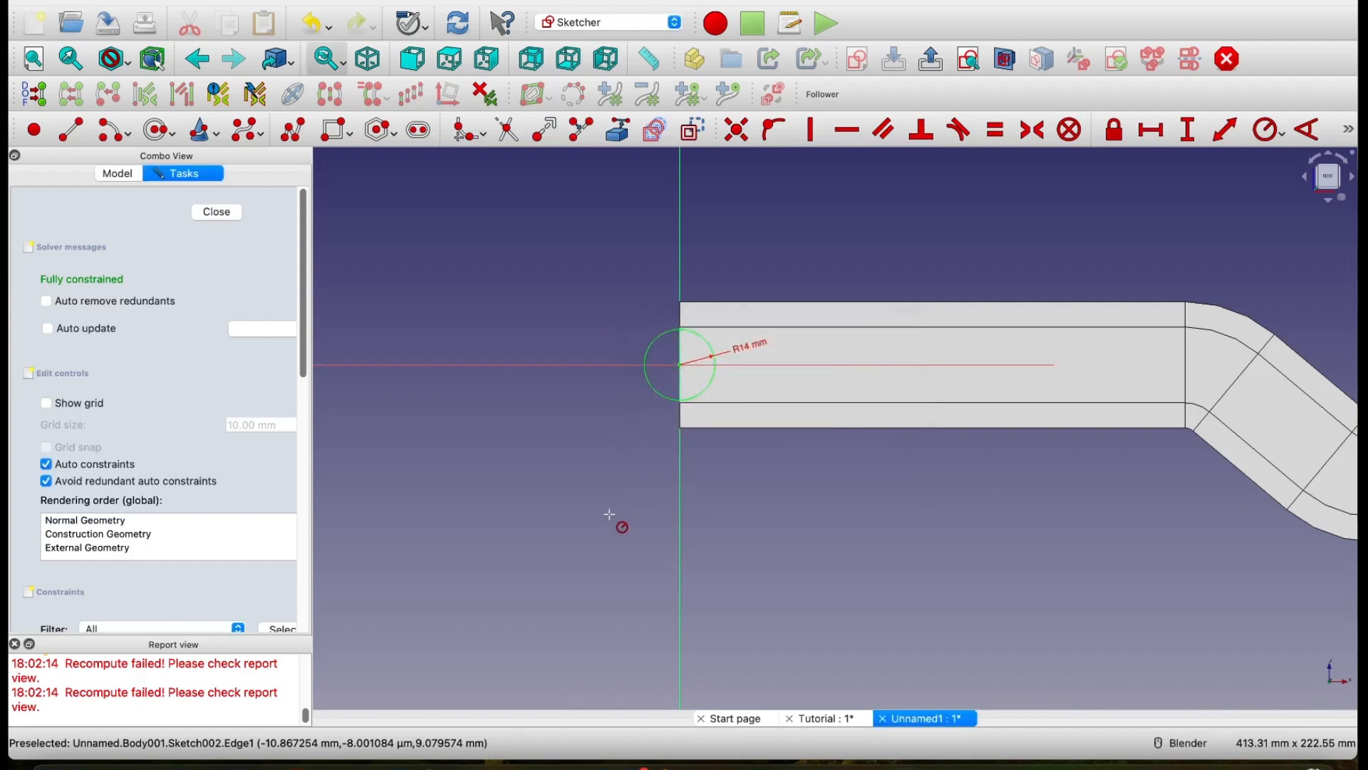
left_click(218, 212)
Step: Pad the 14 mm radius circle 30 mm along the sketch normal to form the pin's shaft
key("0")
mouse_move(557, 518)
middle_mouse_down()
mouse_move(918, 544)
mouse_move(912, 531)
middle_mouse_up()
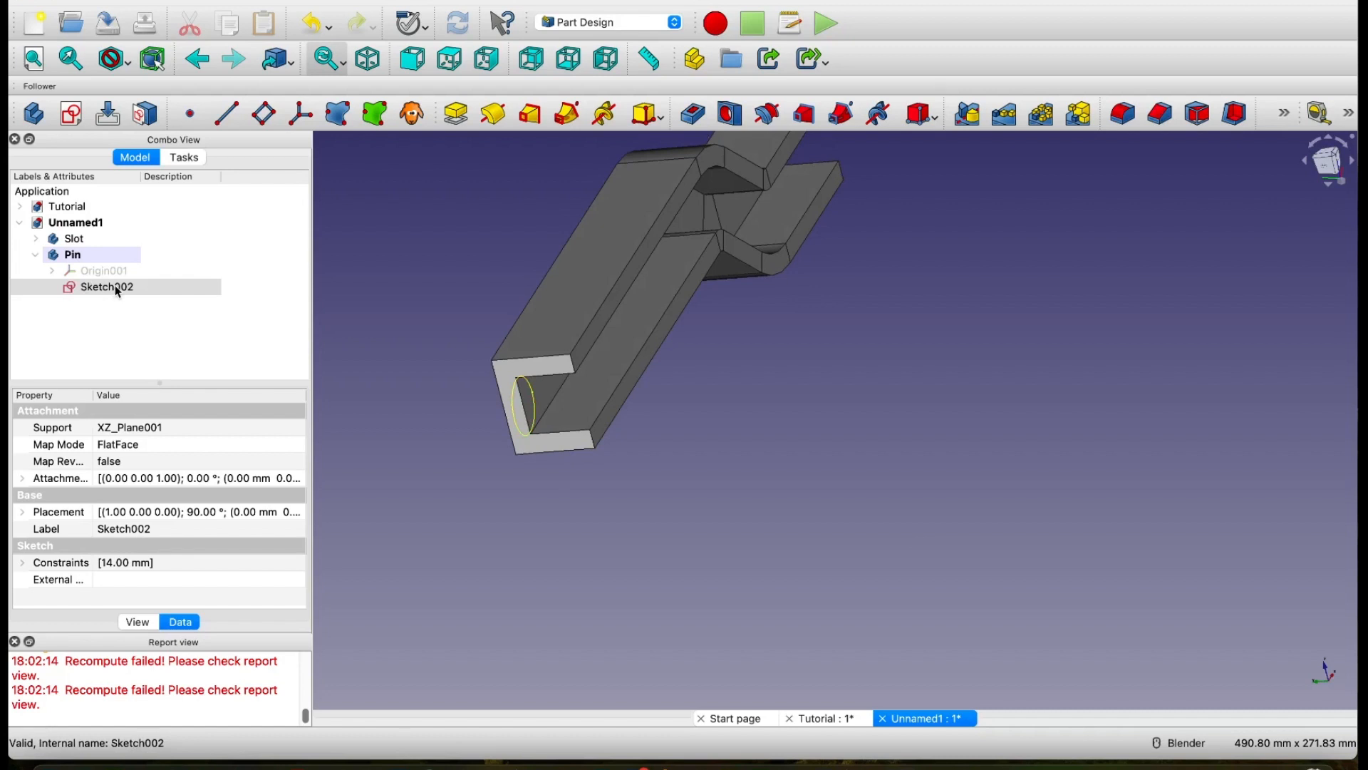
left_click(457, 114)
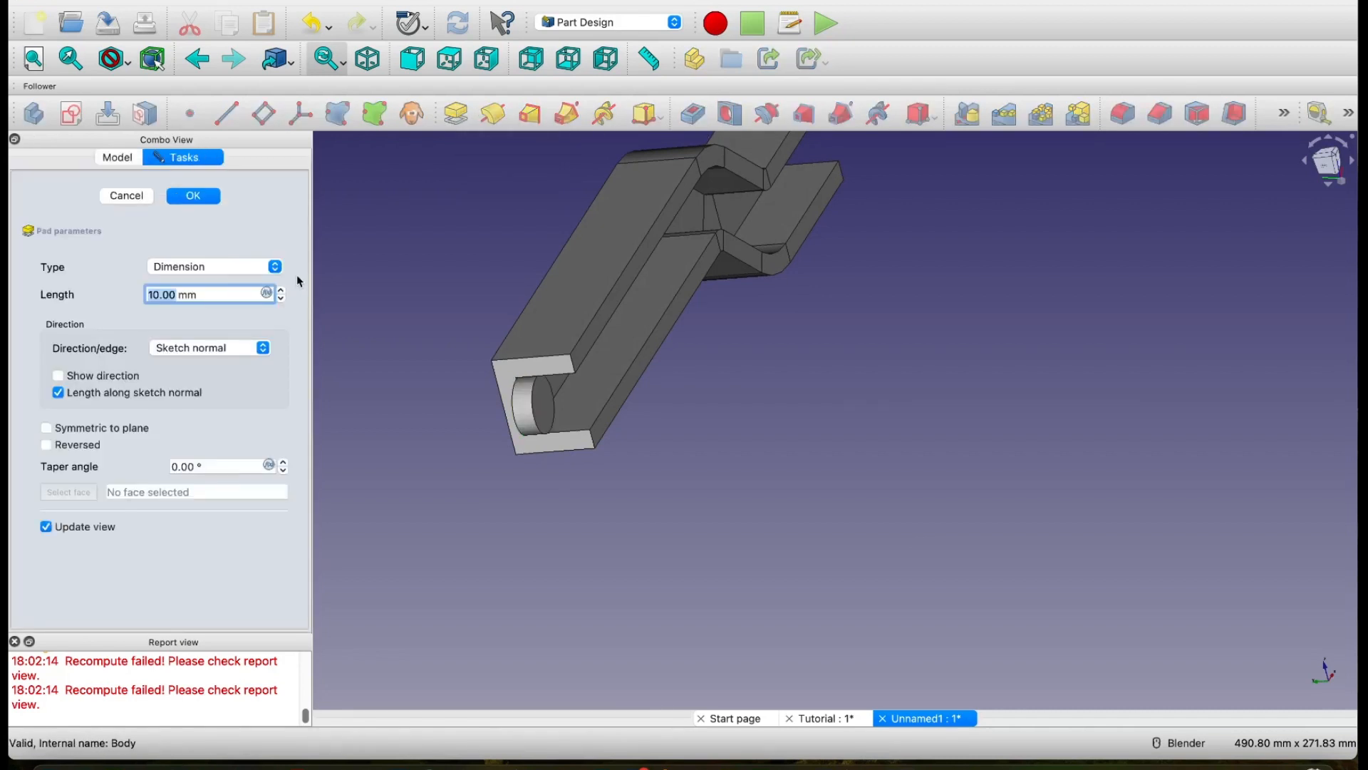
left_click(158, 293)
key("BackSpace")
key("BackSpace")
type("30")
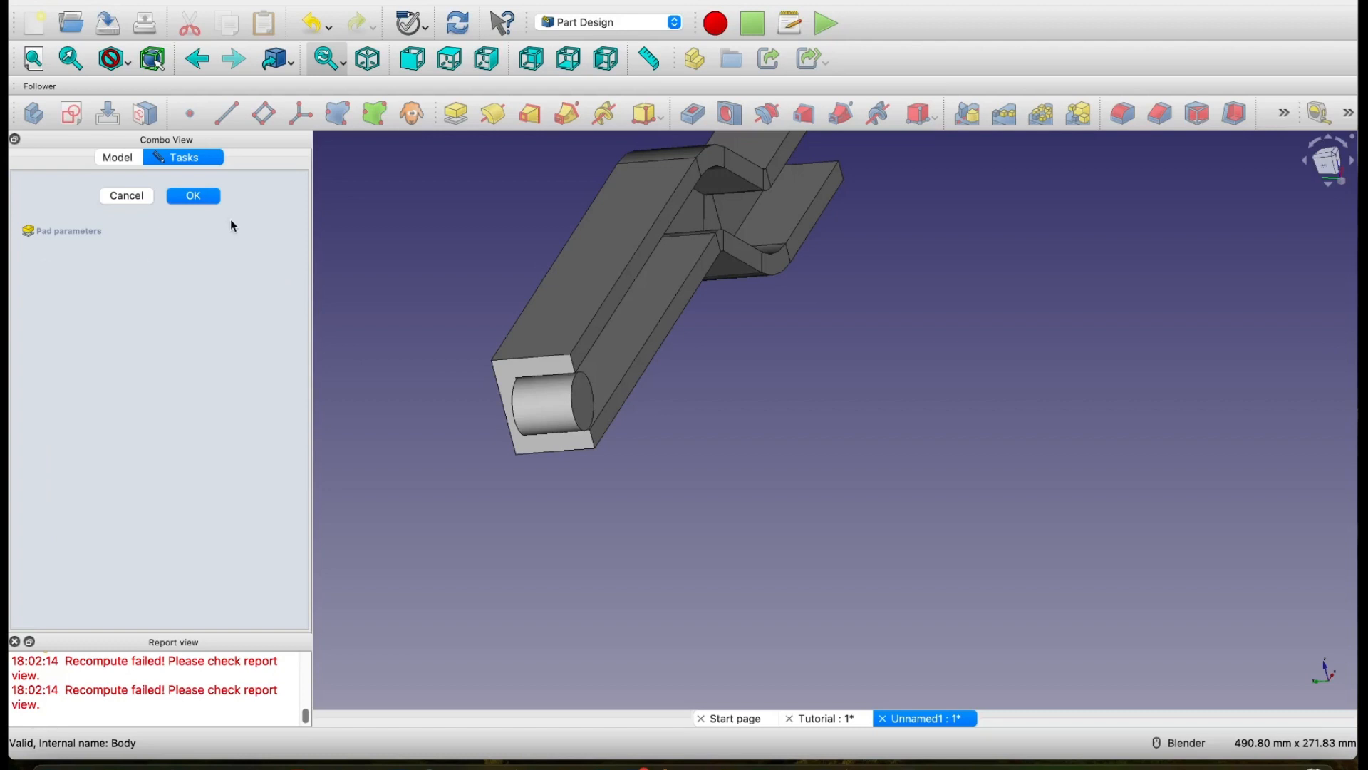
left_click(193, 197)
Step: Examine the finished slot and pin in the Tutorial document, focusing on the pin's head, and return to the Unnamed1 document
middle_click_drag(784, 613, 707, 594)
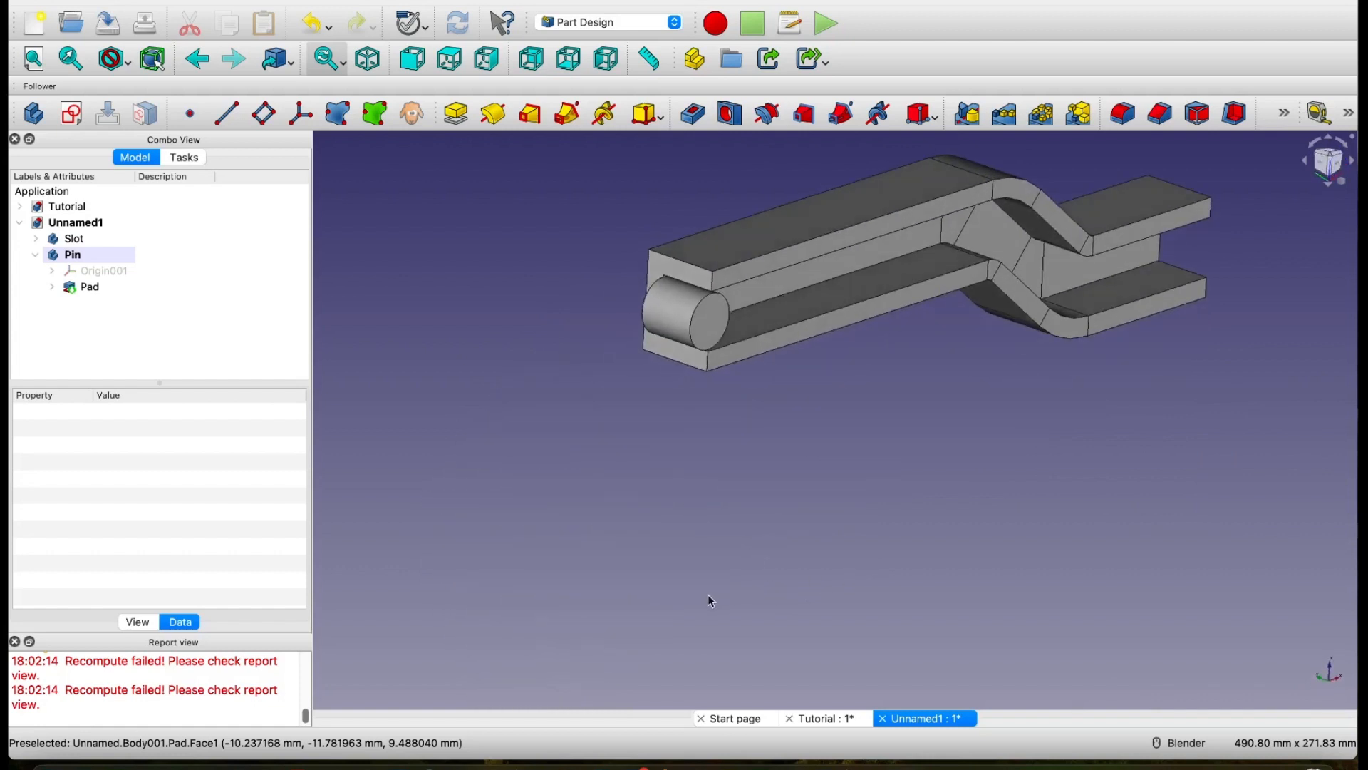
scroll(734, 288, "up", 5)
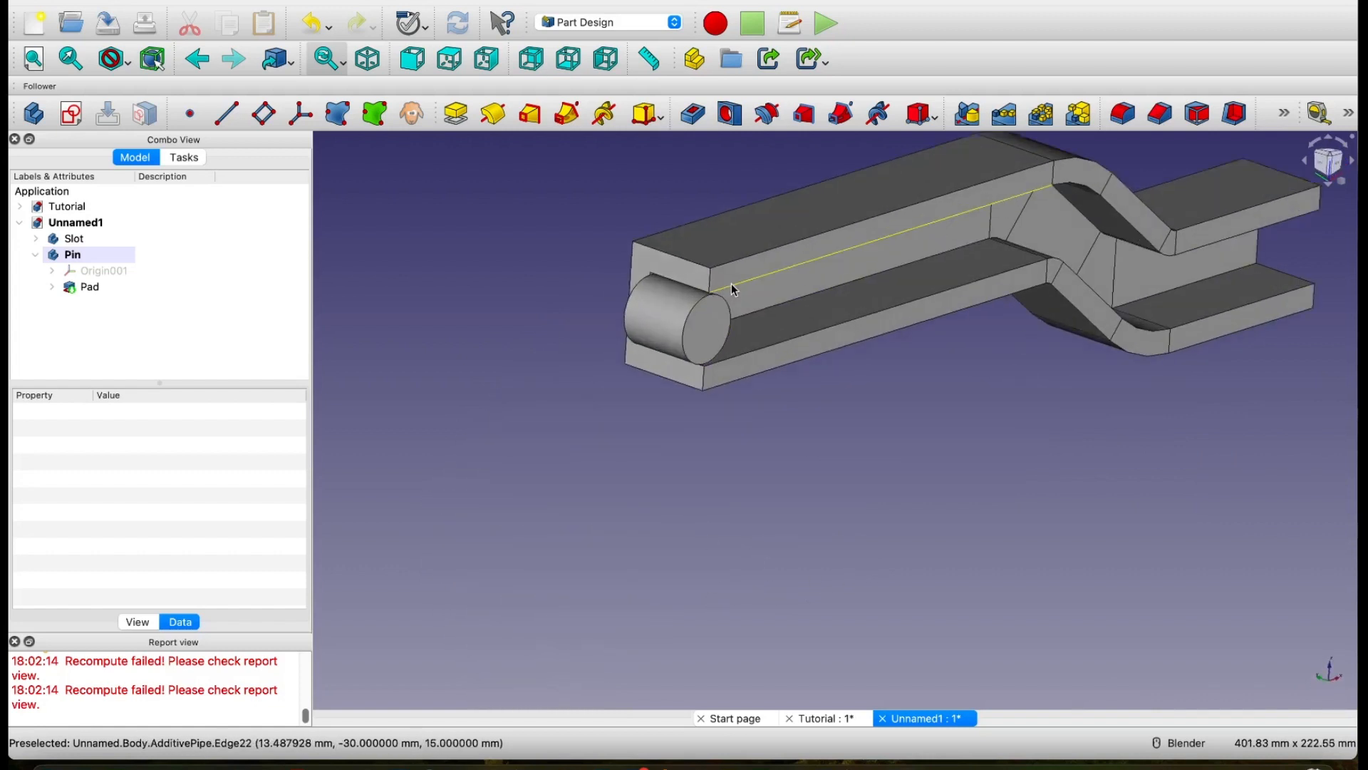
left_click(68, 206)
middle_click_drag(550, 401, 826, 449)
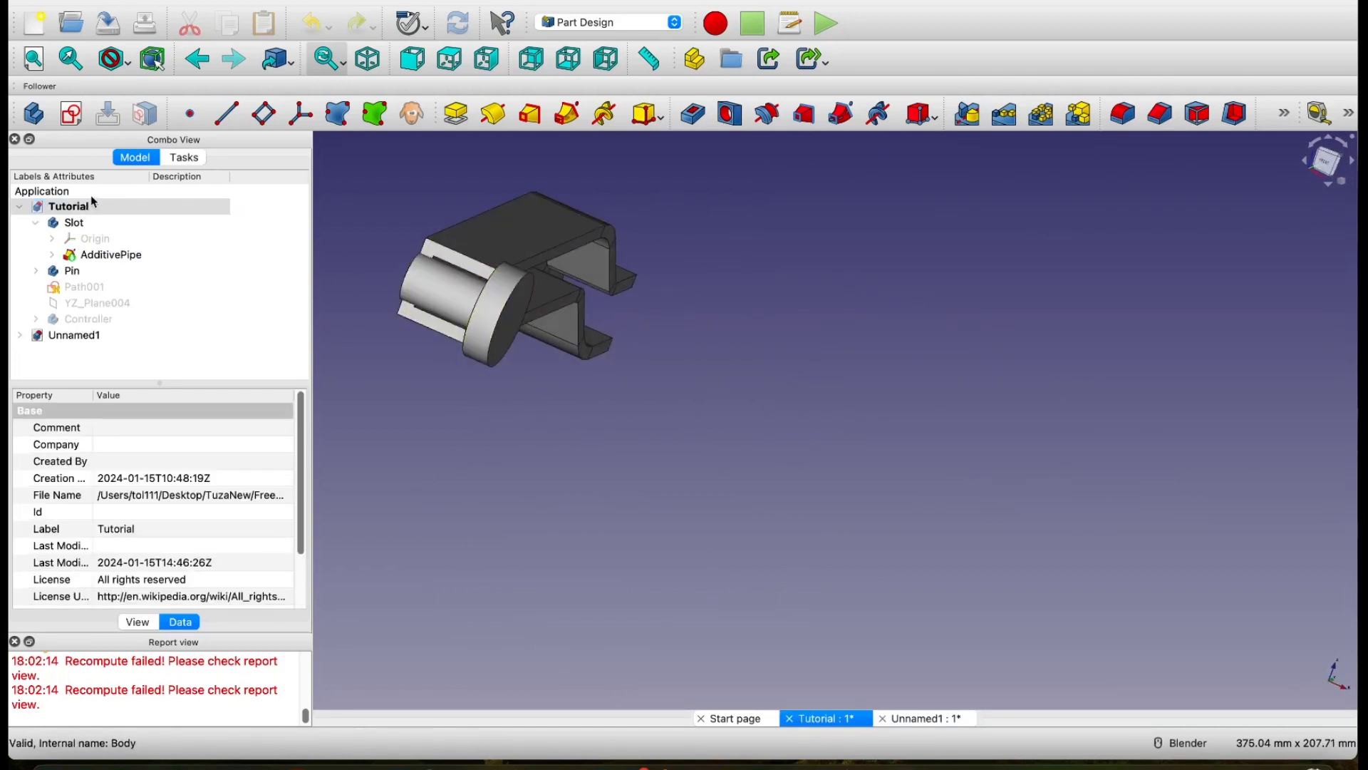
left_click(20, 207)
left_click(71, 224)
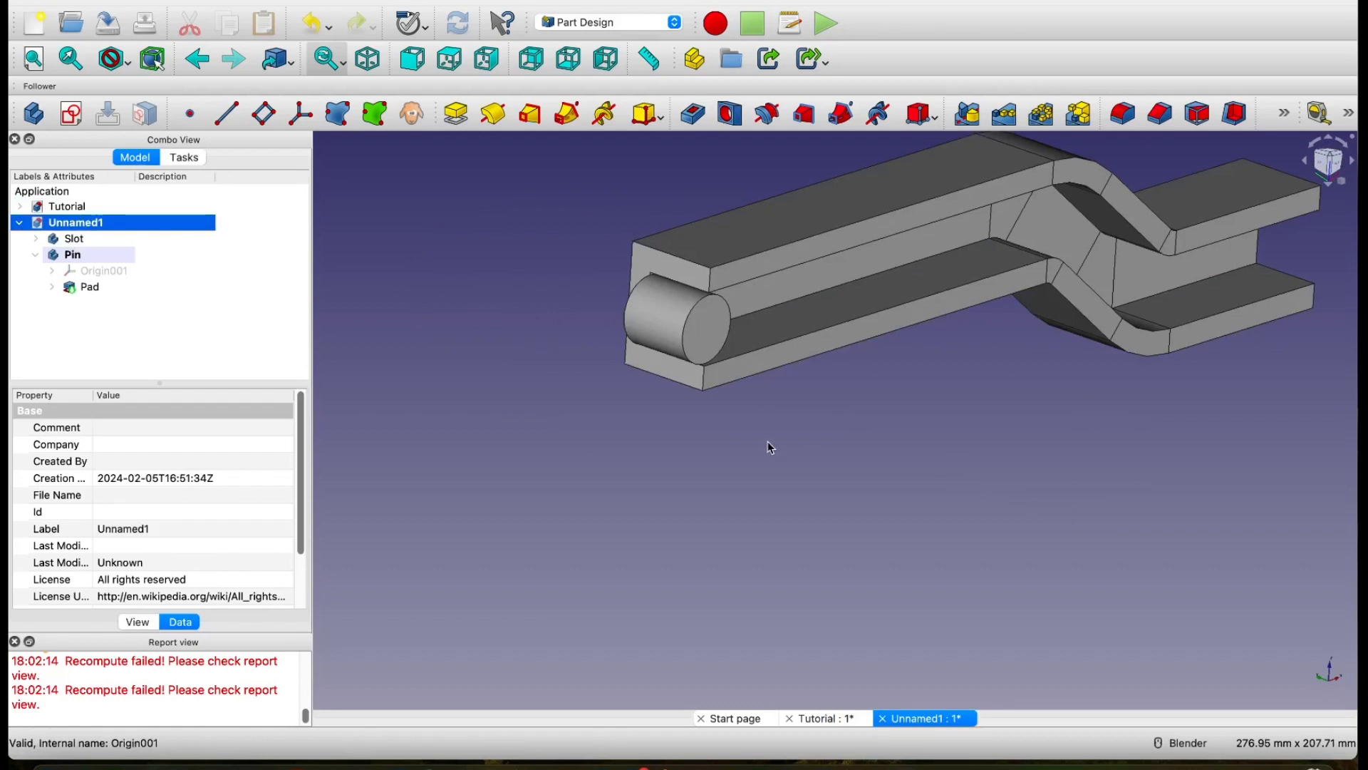
middle_click_drag(718, 425, 720, 431)
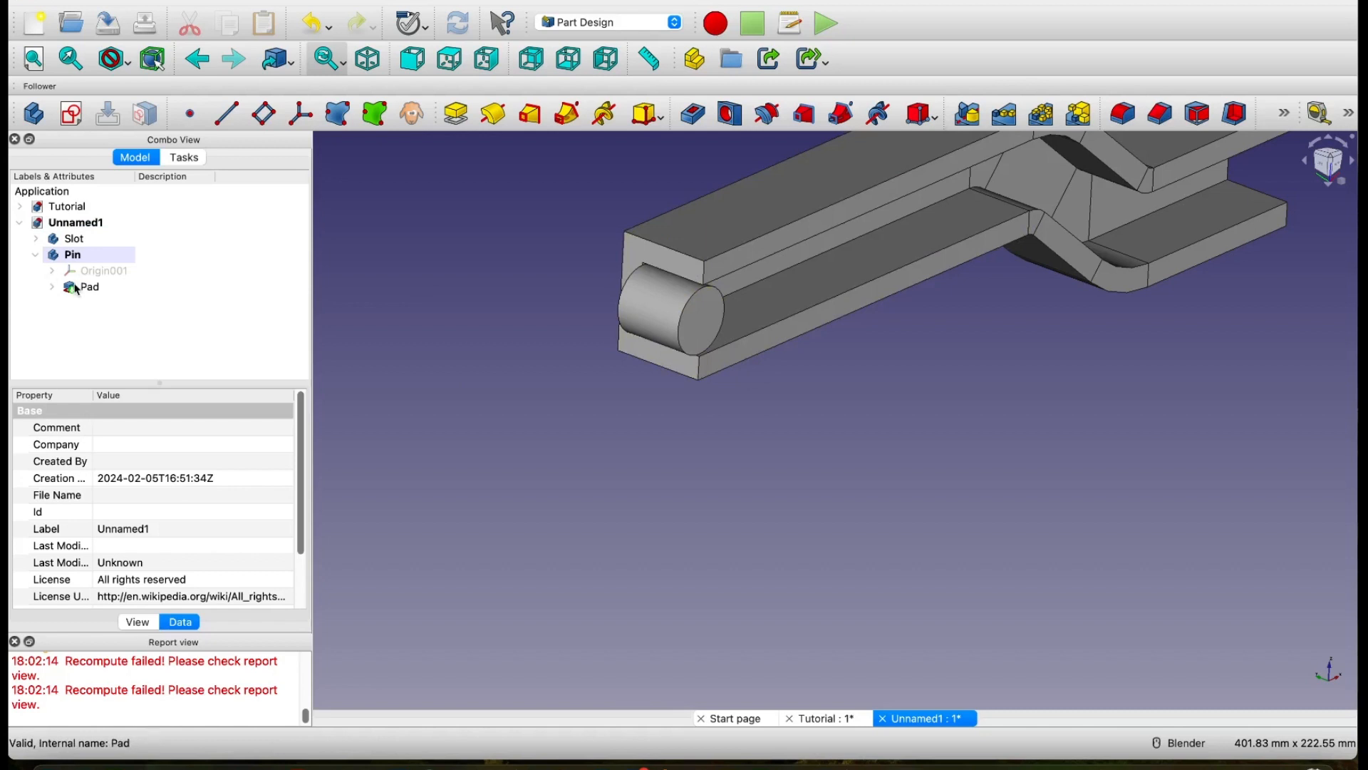
Step: Create a sketch on the pin's free end face and draw a circle of about 25 mm radius centred on the origin
left_click(703, 327)
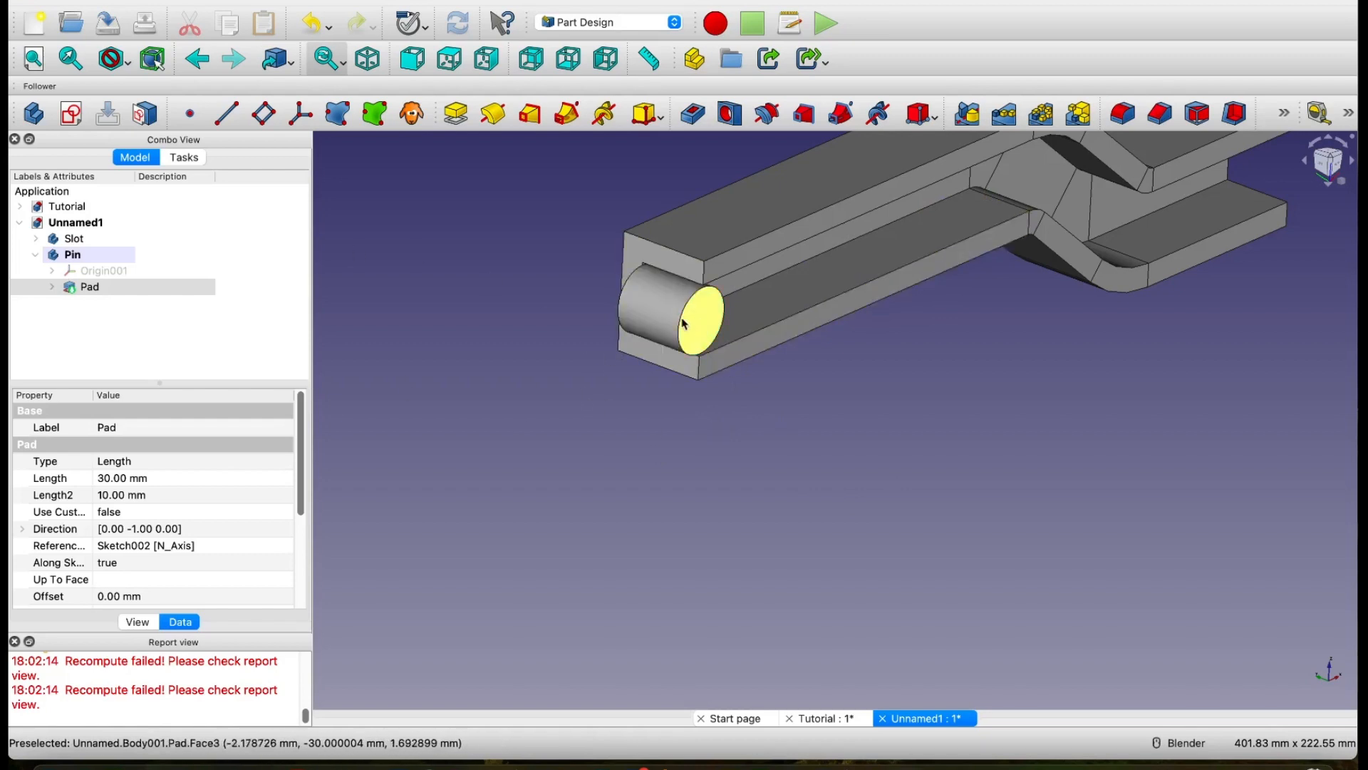
left_click(70, 115)
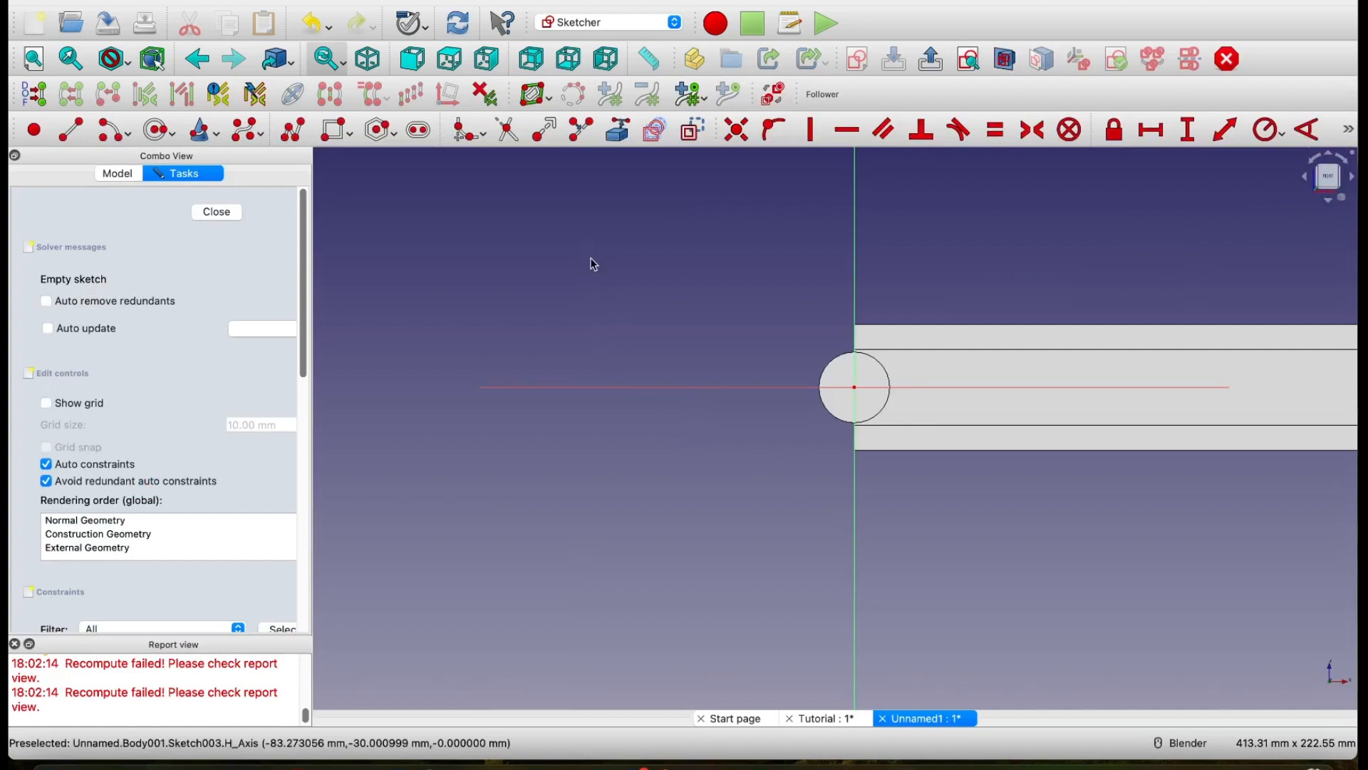
left_click(158, 130)
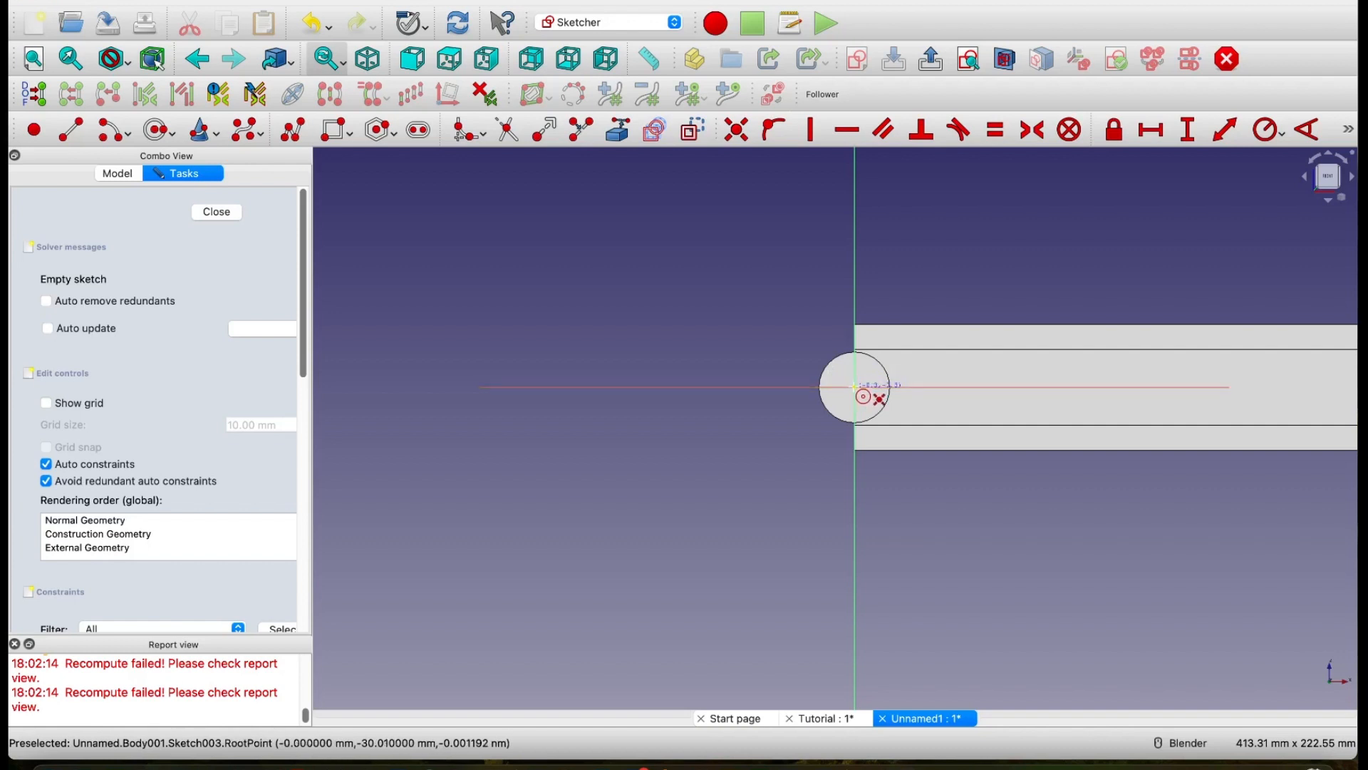
left_click(854, 387)
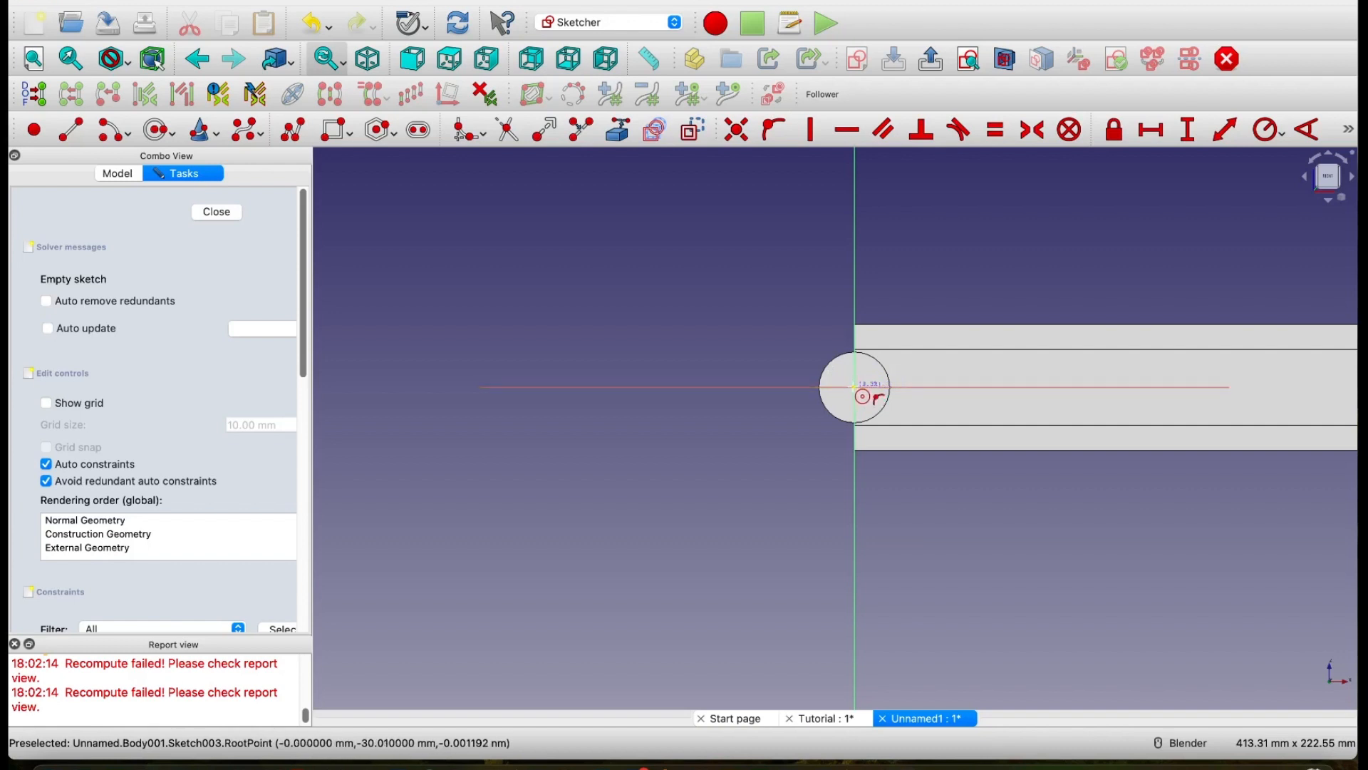
left_click(910, 438)
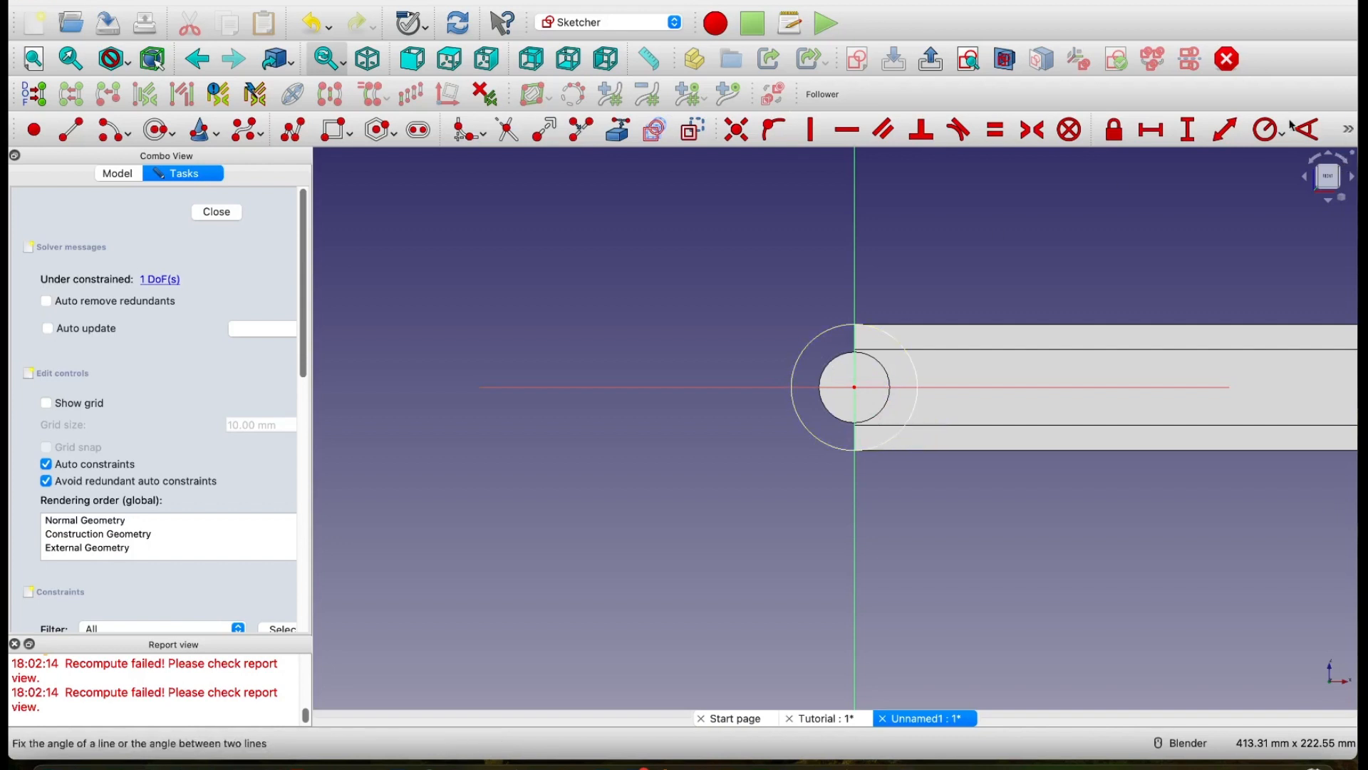
Step: Constrain the head circle's radius to 24 mm and finish the sketch
left_click(827, 332)
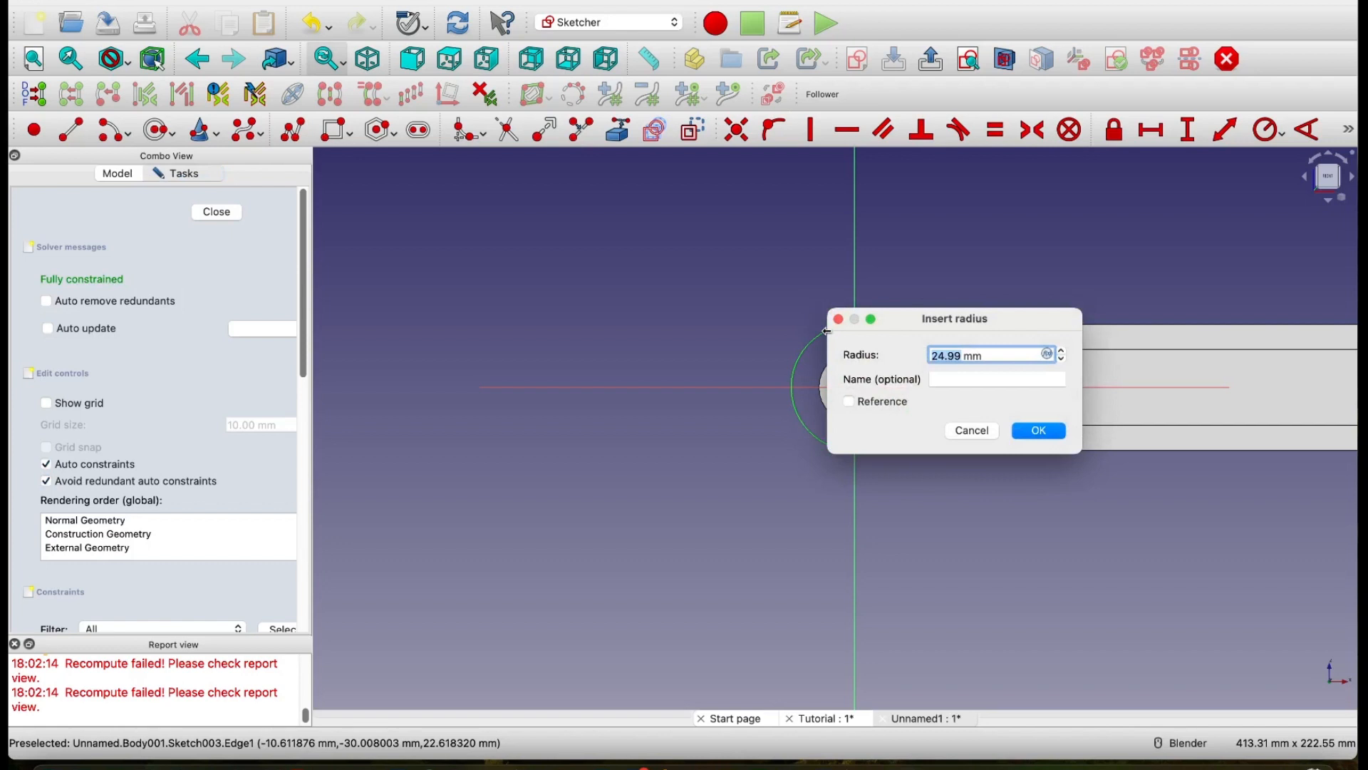
type("24")
left_click(1041, 430)
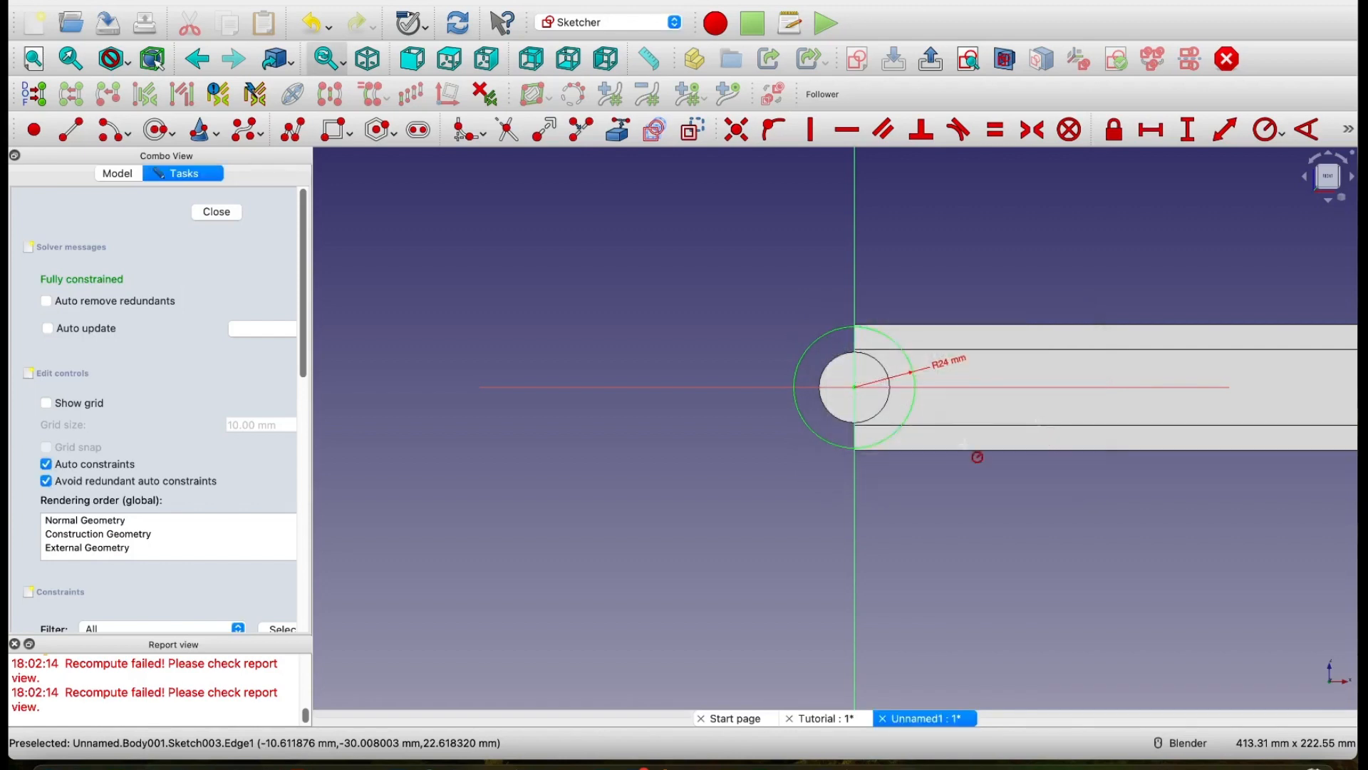
middle_click_drag(690, 503, 907, 525)
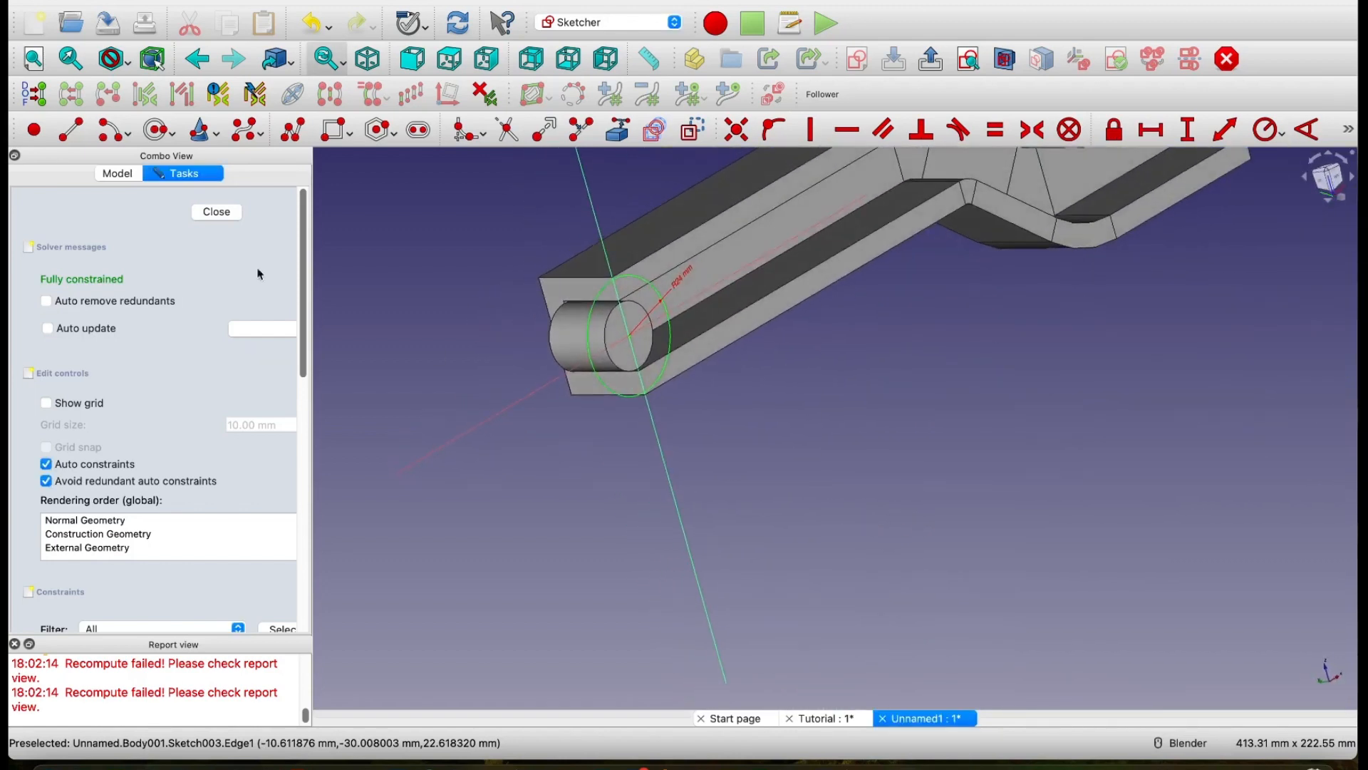
left_click(229, 214)
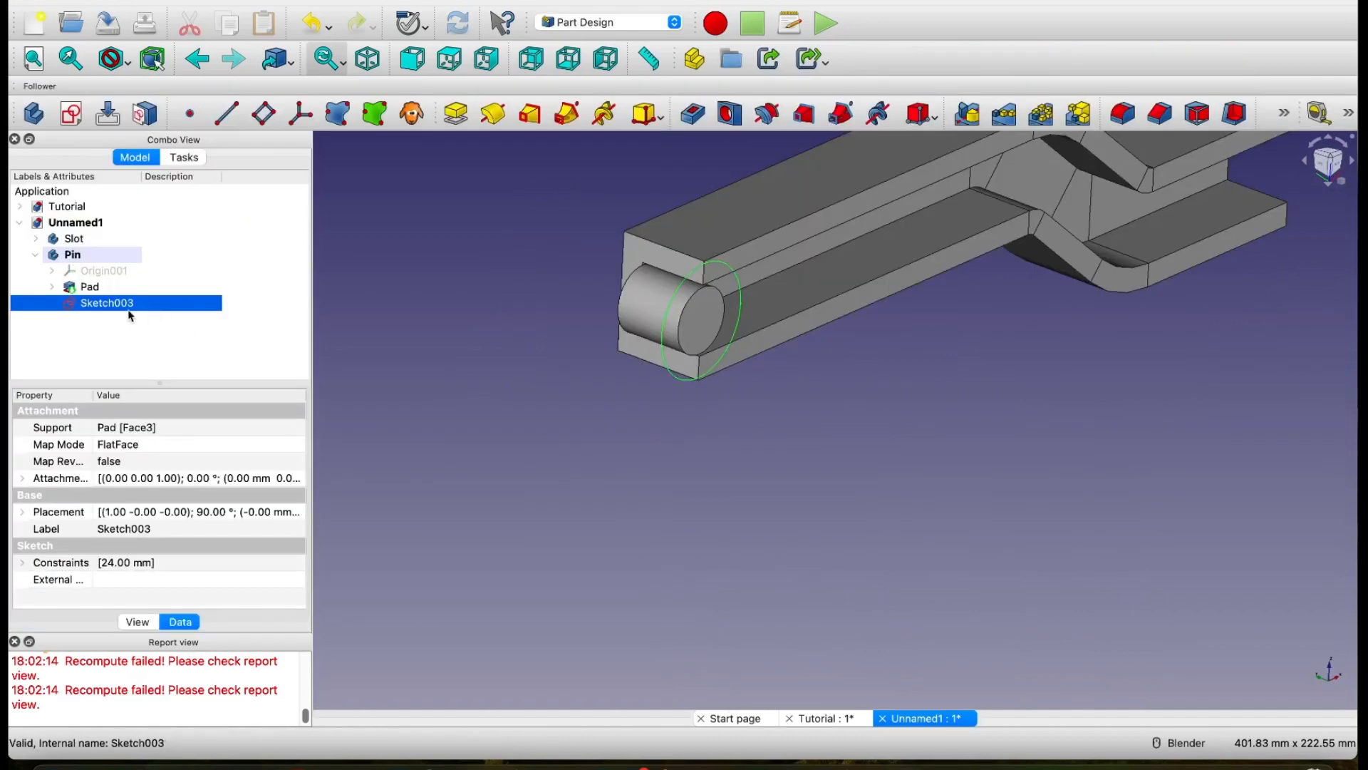
Step: Pad the 24 mm radius circle 15 mm along the sketch normal to form the pin's head
left_click(456, 114)
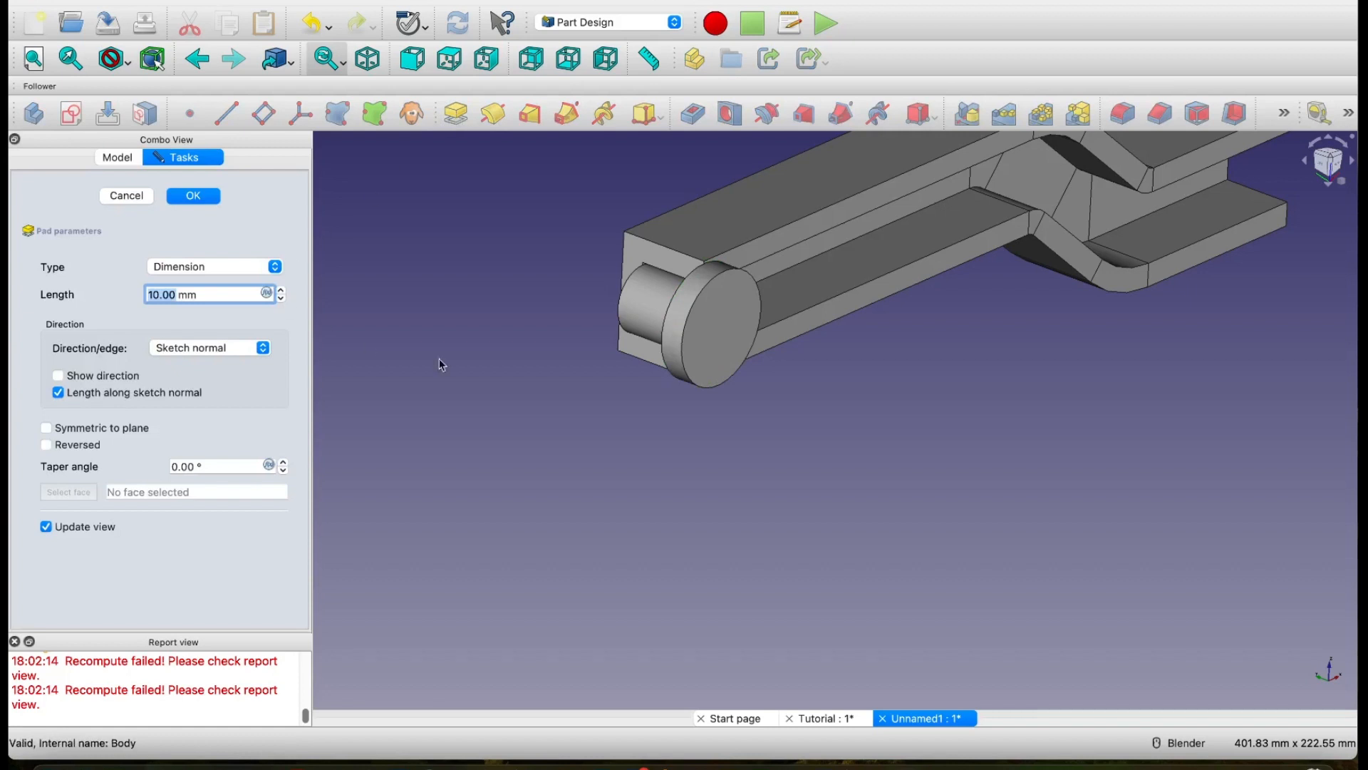
left_click(158, 294)
key("BackSpace")
type("5")
left_click(208, 199)
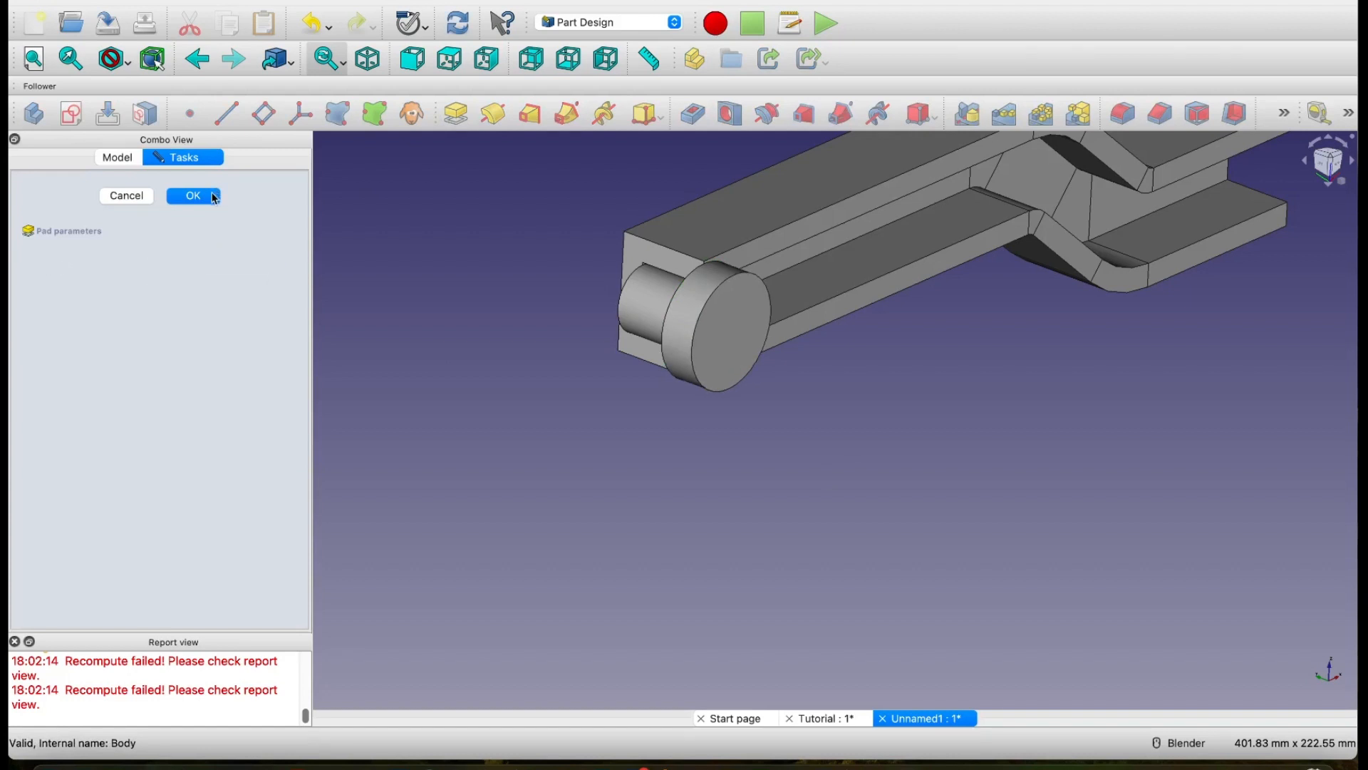
Step: Collapse the Pin body and show the Path sketch inside the Slot body's additive pipe
scroll(684, 483, "down", 2)
mouse_move(697, 504)
middle_mouse_down()
mouse_move(635, 510)
mouse_move(727, 516)
mouse_move(696, 520)
middle_mouse_up()
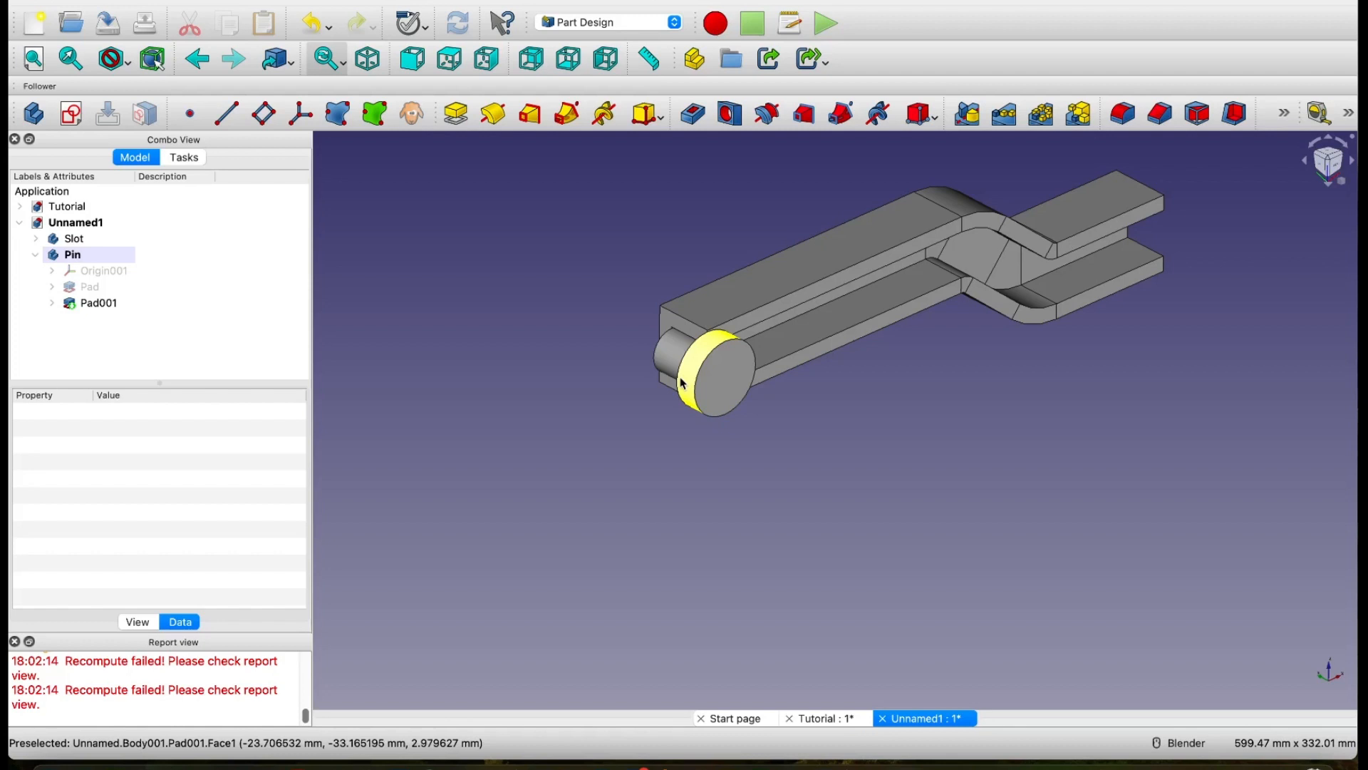
middle_click_drag(951, 469, 910, 456)
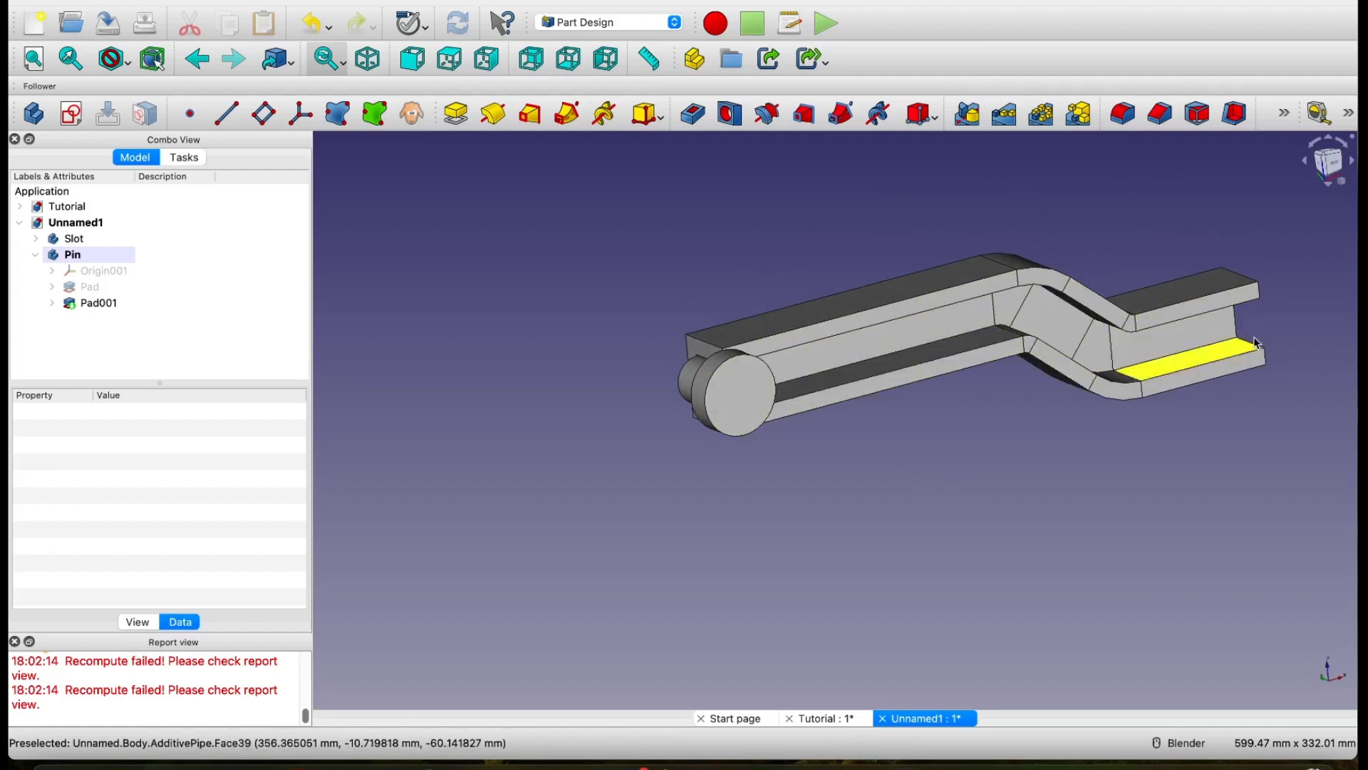
left_click(51, 287)
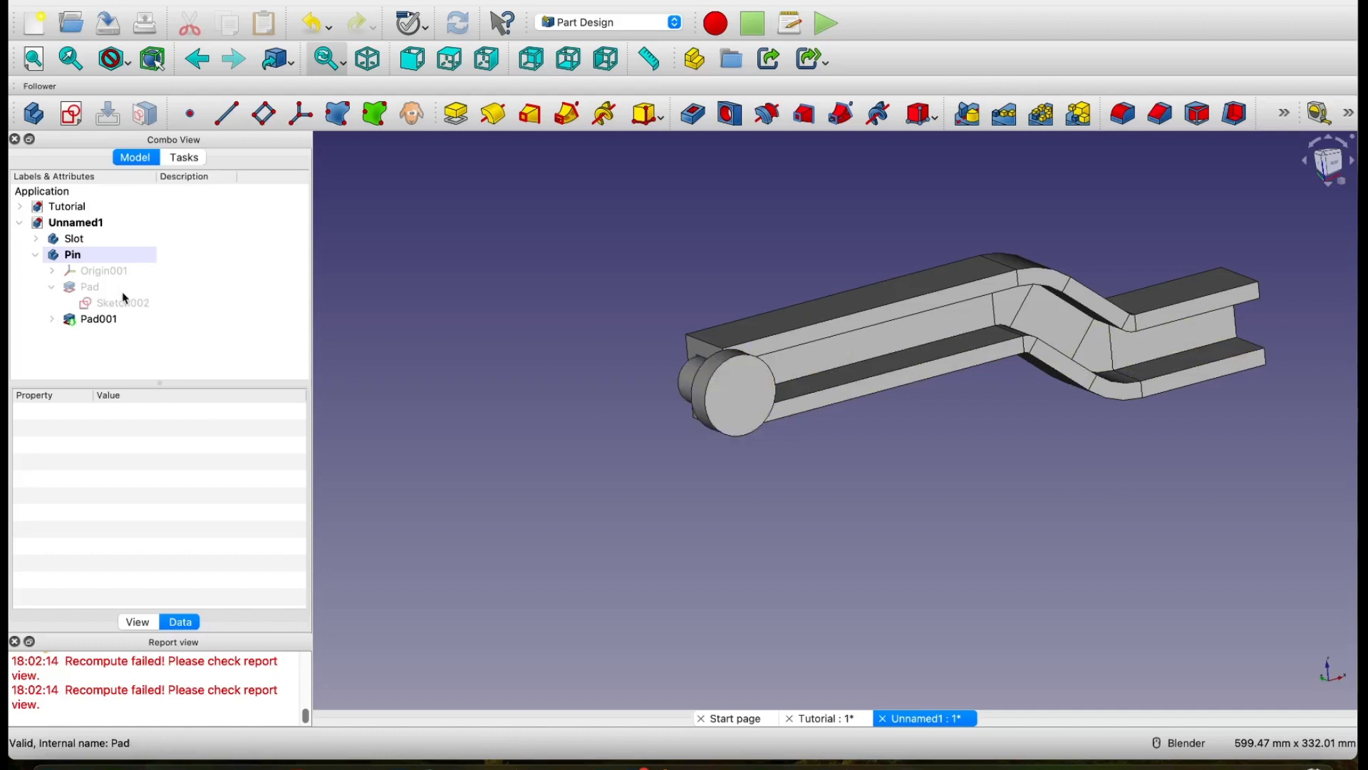
left_click(52, 289)
left_click(40, 255)
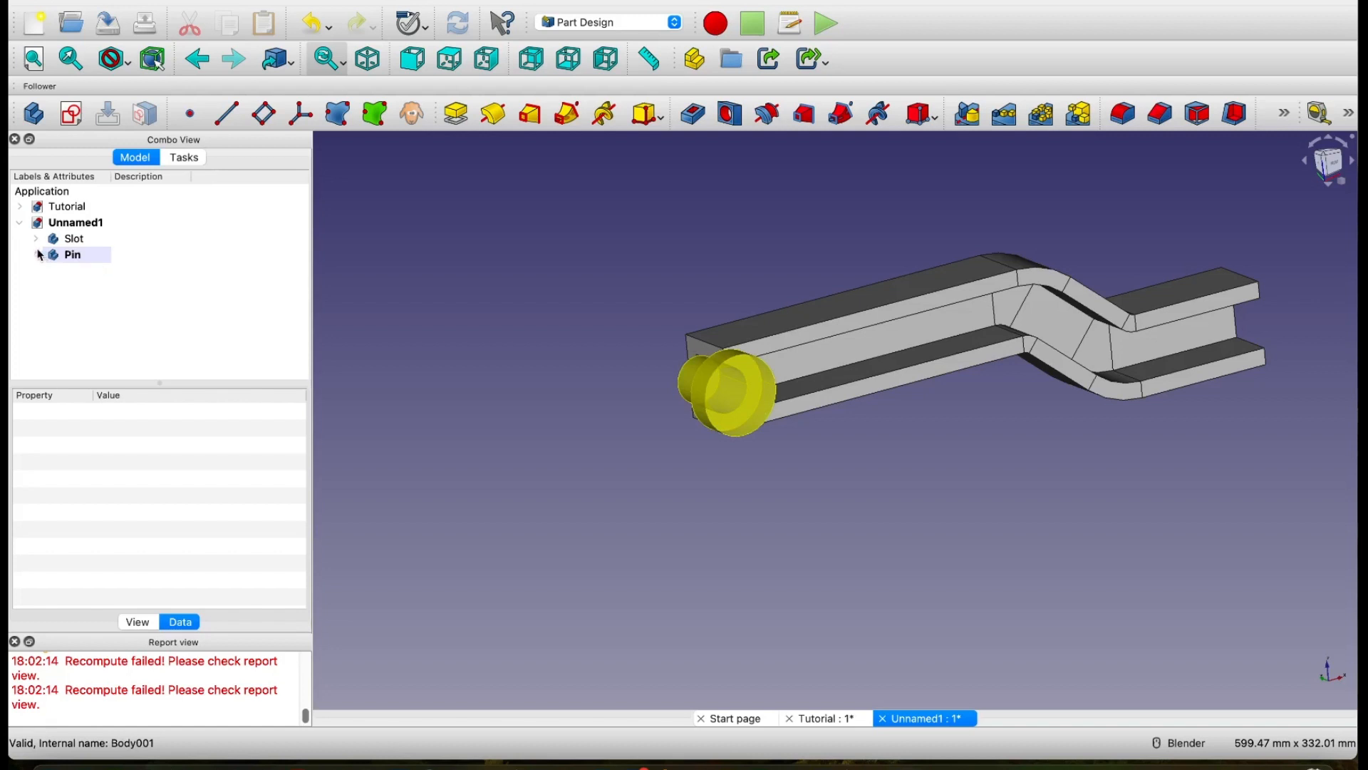
left_click(36, 240)
left_click(53, 272)
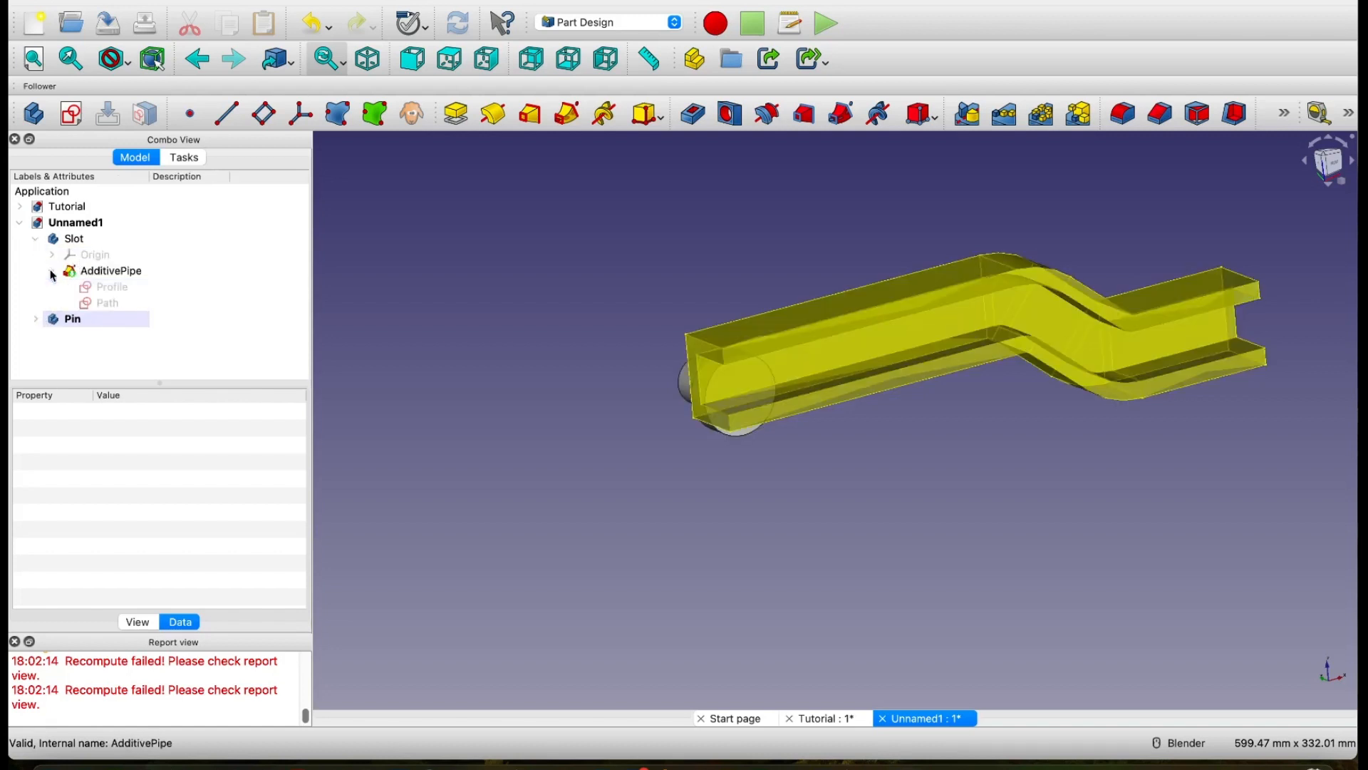
left_click(136, 303)
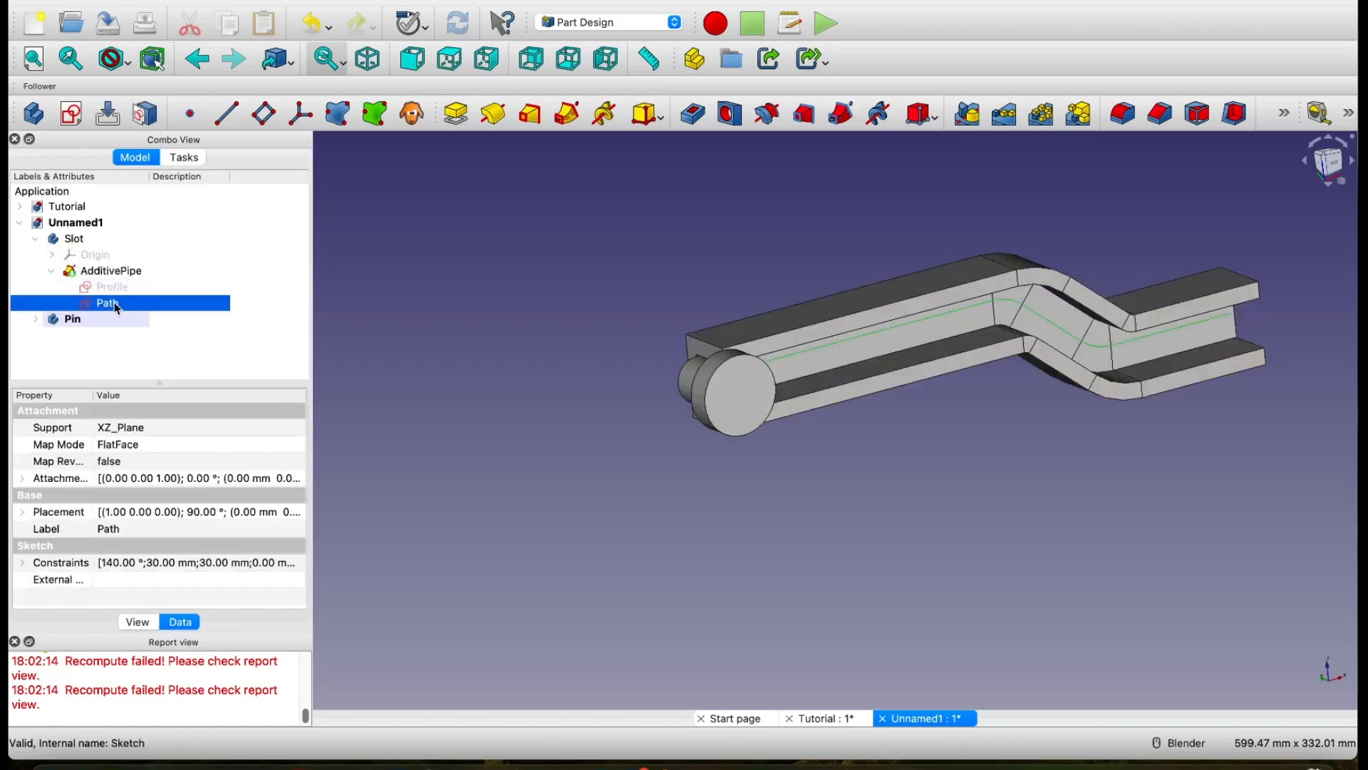
middle_click_drag(843, 493, 720, 408)
middle_click_drag(716, 400, 863, 482, "shift")
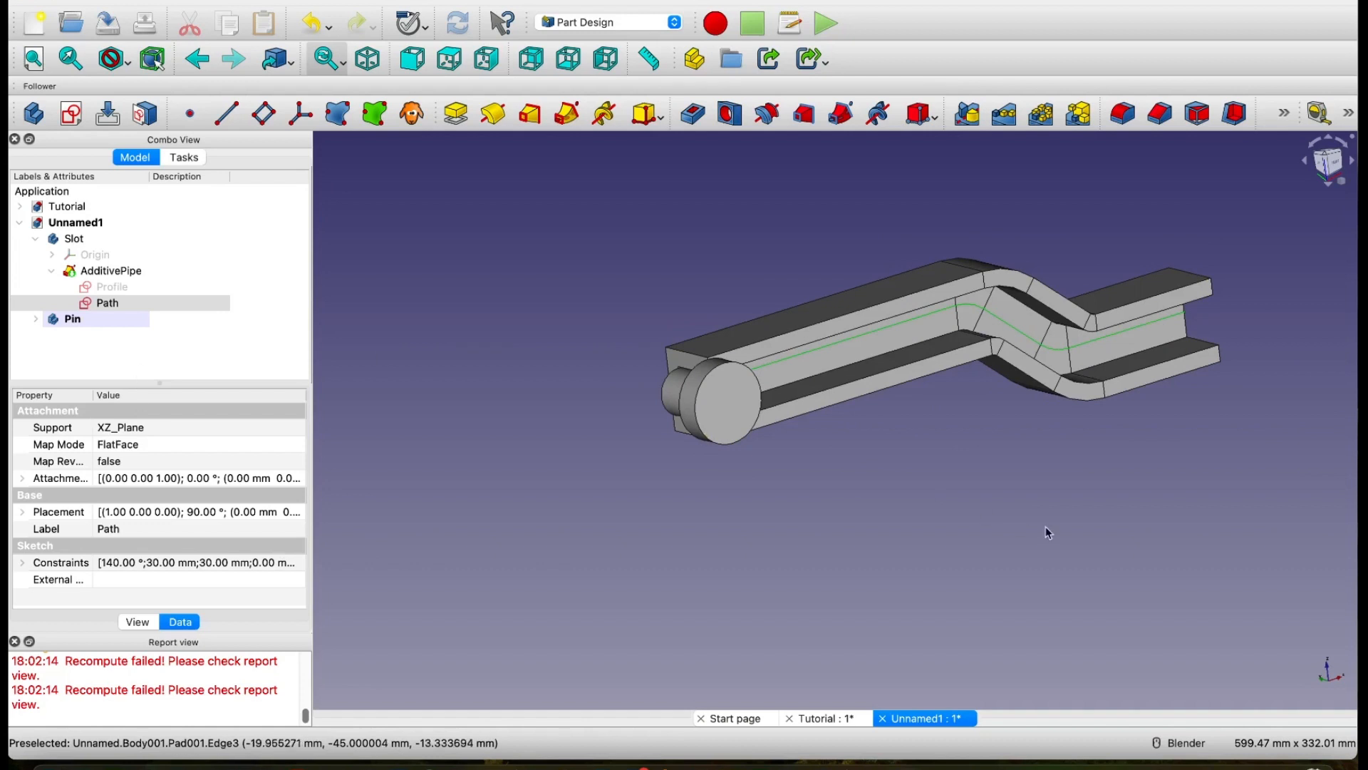
middle_click_drag(1100, 476, 1015, 484)
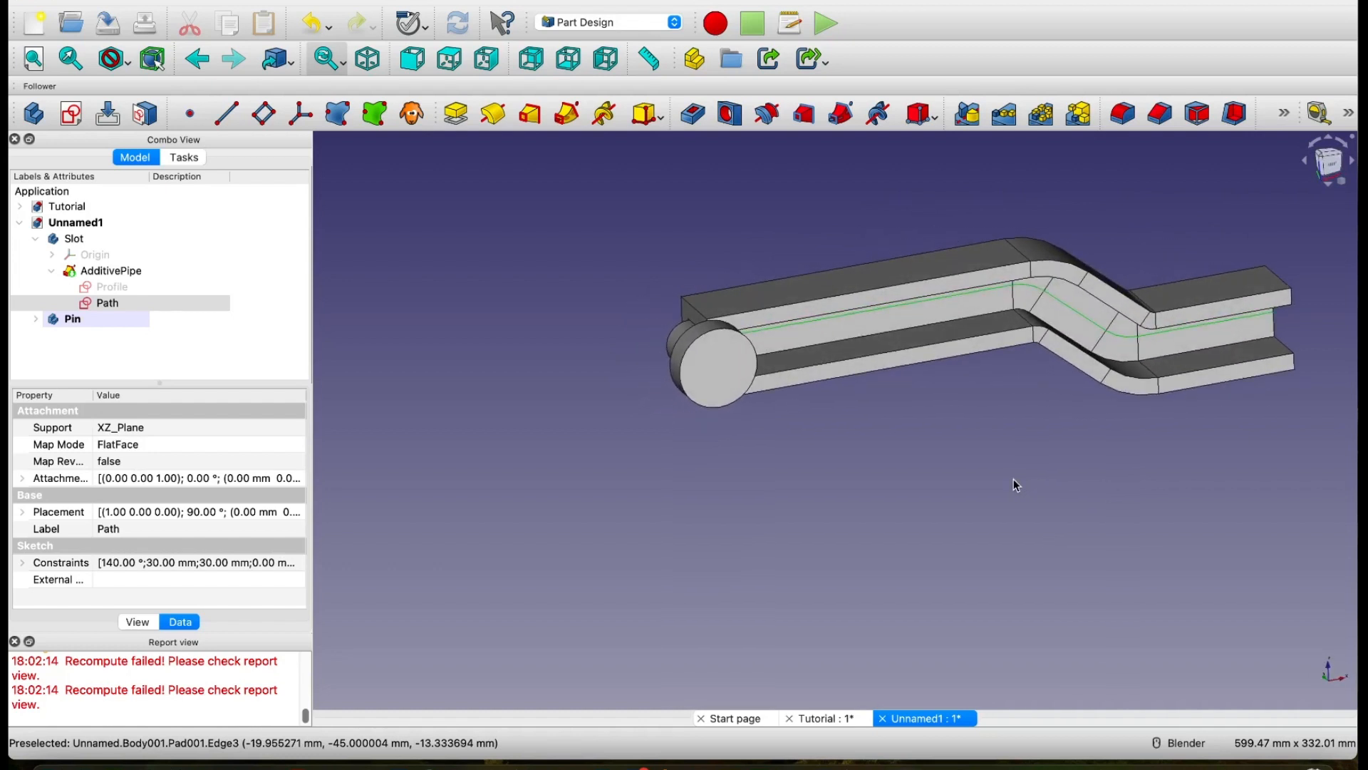
scroll(1006, 483, "down", 2)
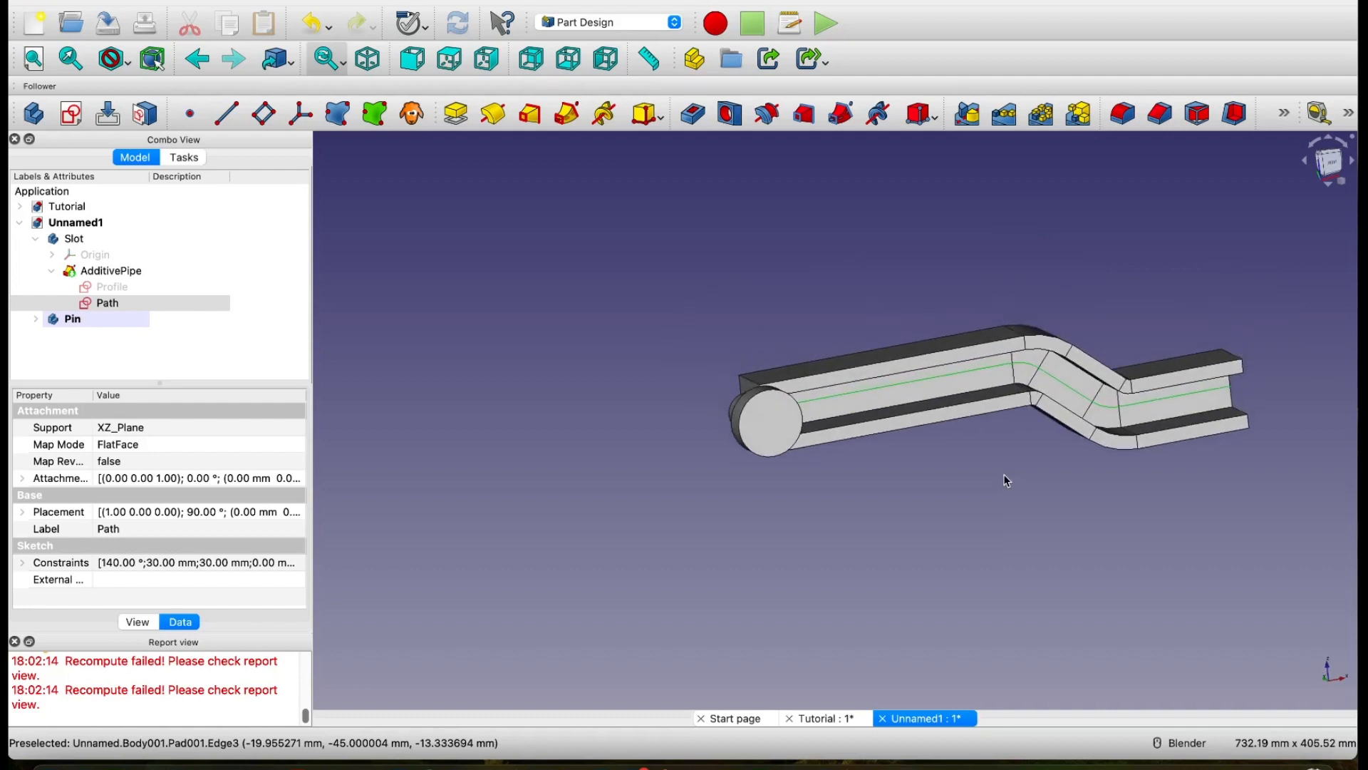
middle_click_drag(1003, 475, 1003, 476)
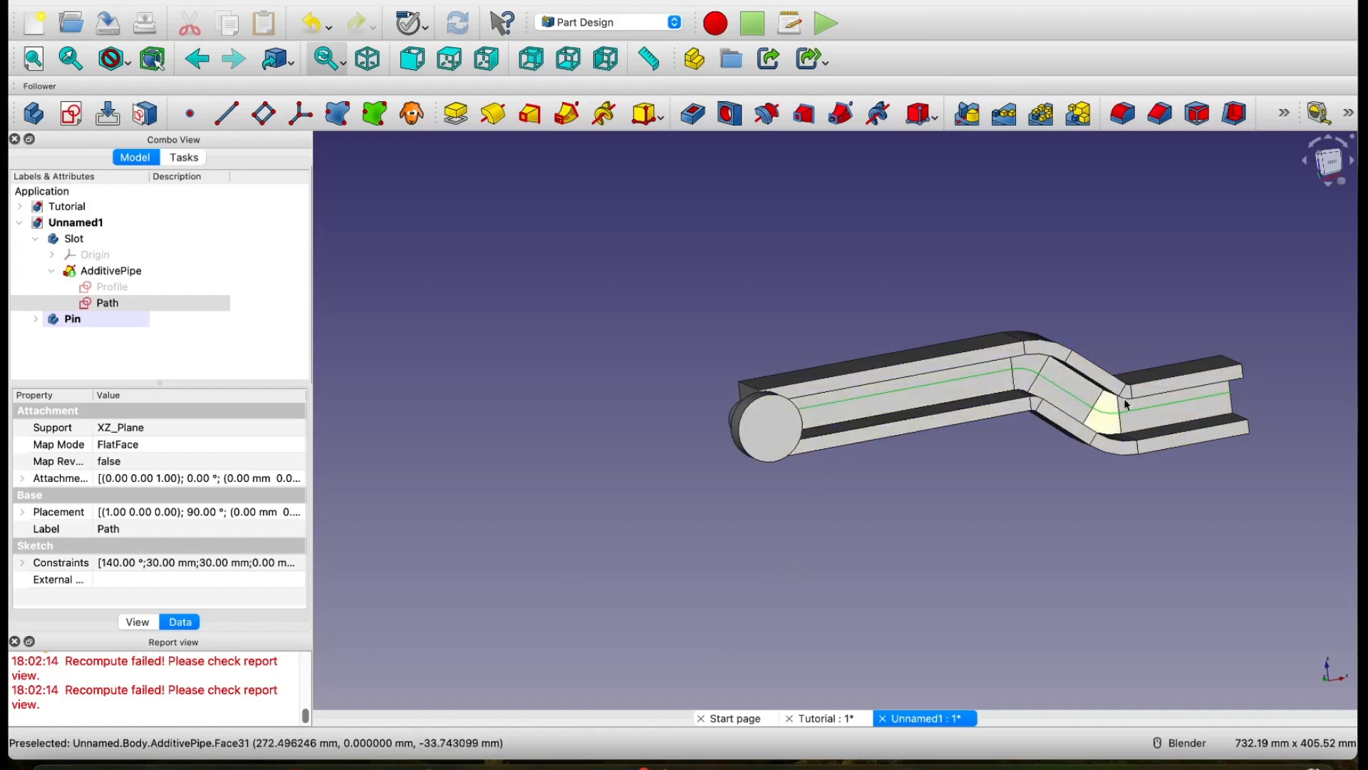
left_click(53, 272)
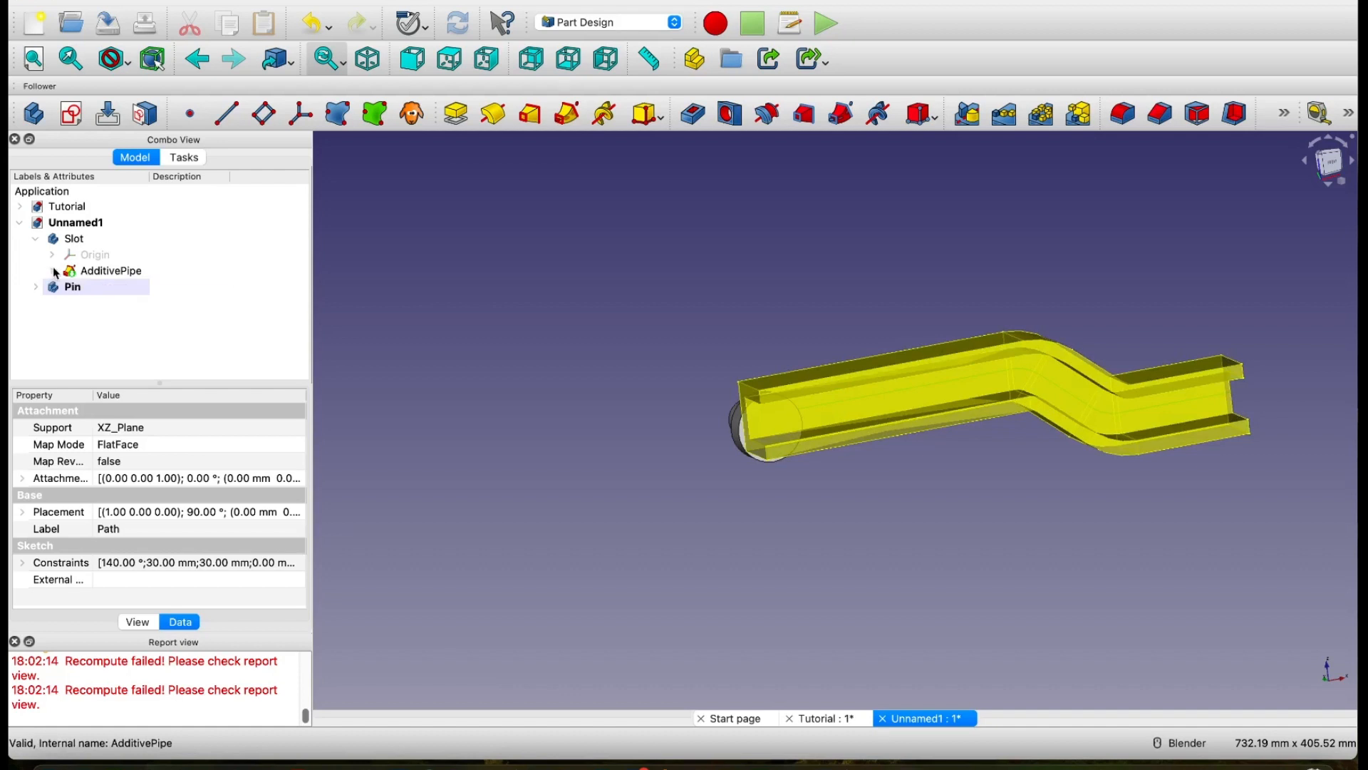
left_click(57, 275)
left_click(51, 272)
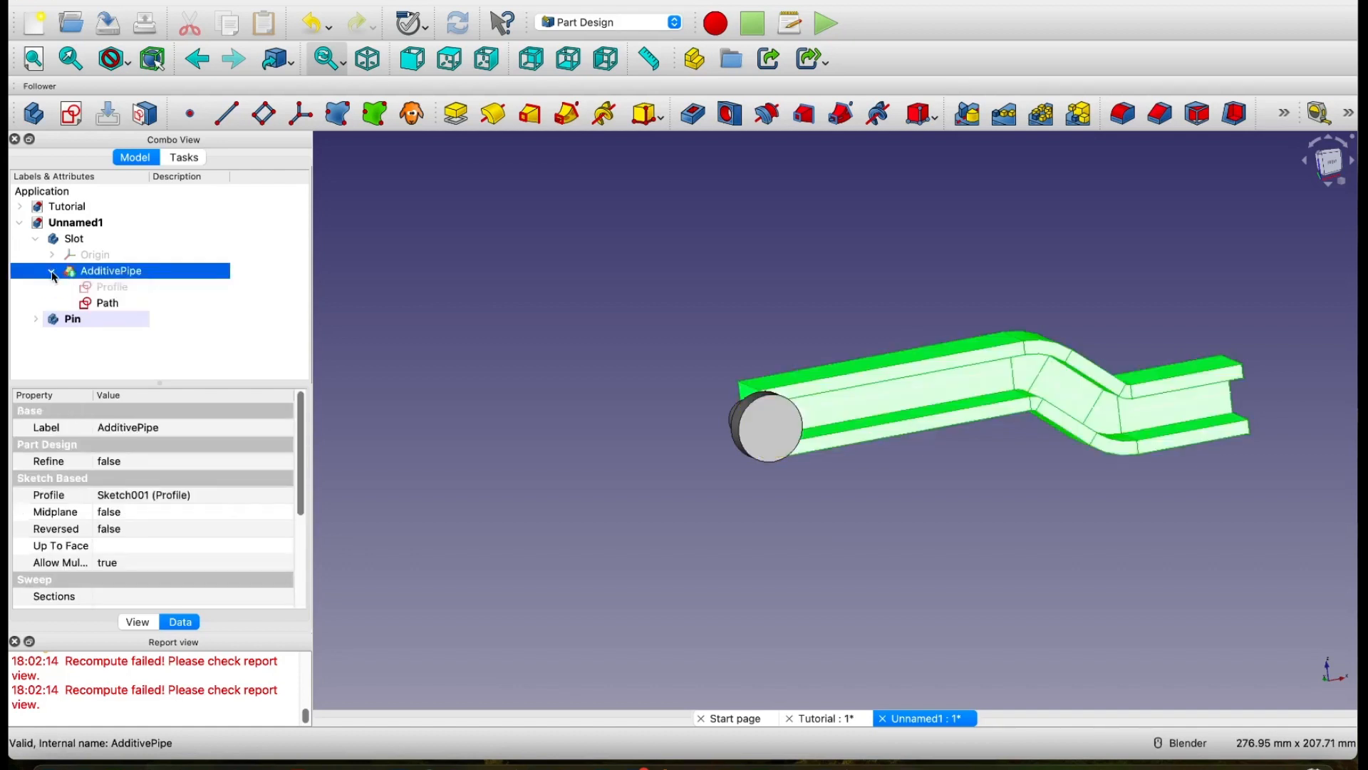
left_click(92, 337)
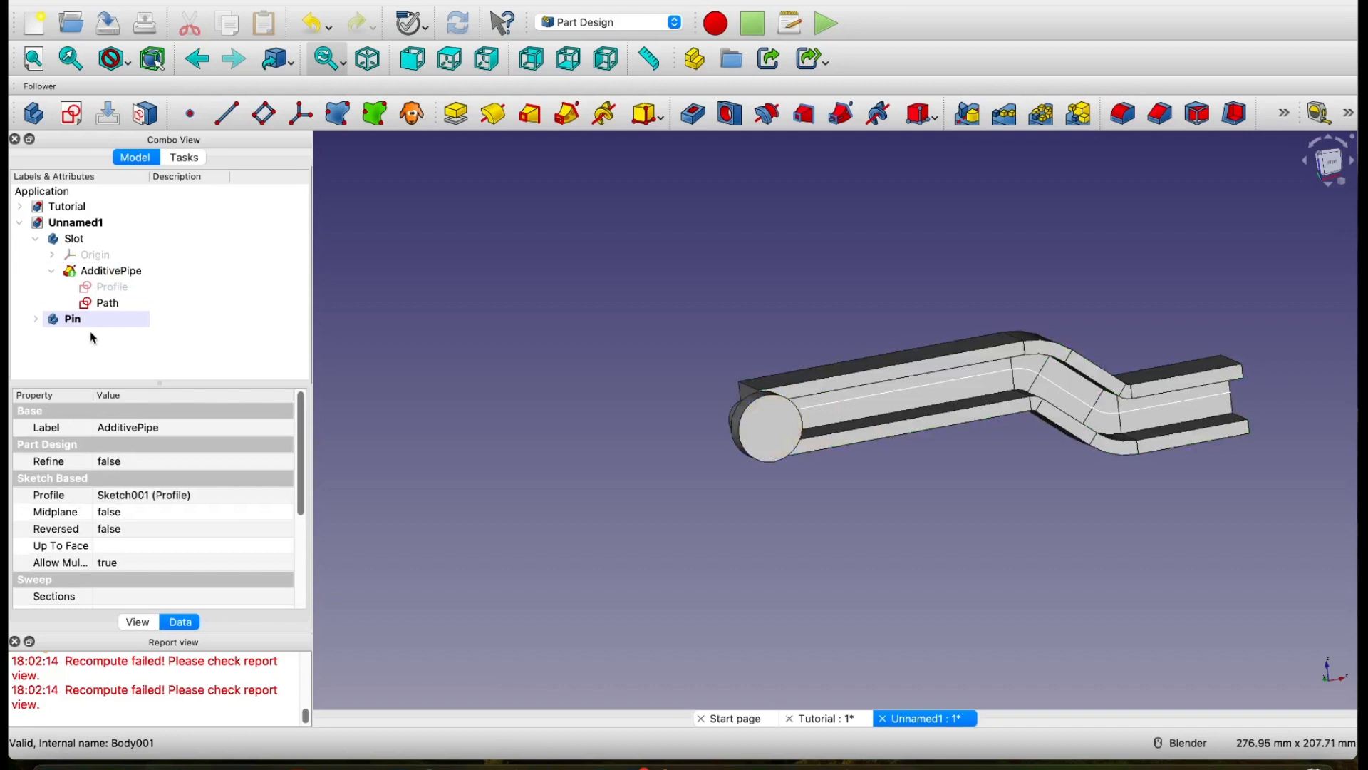
left_click(74, 240)
key("space")
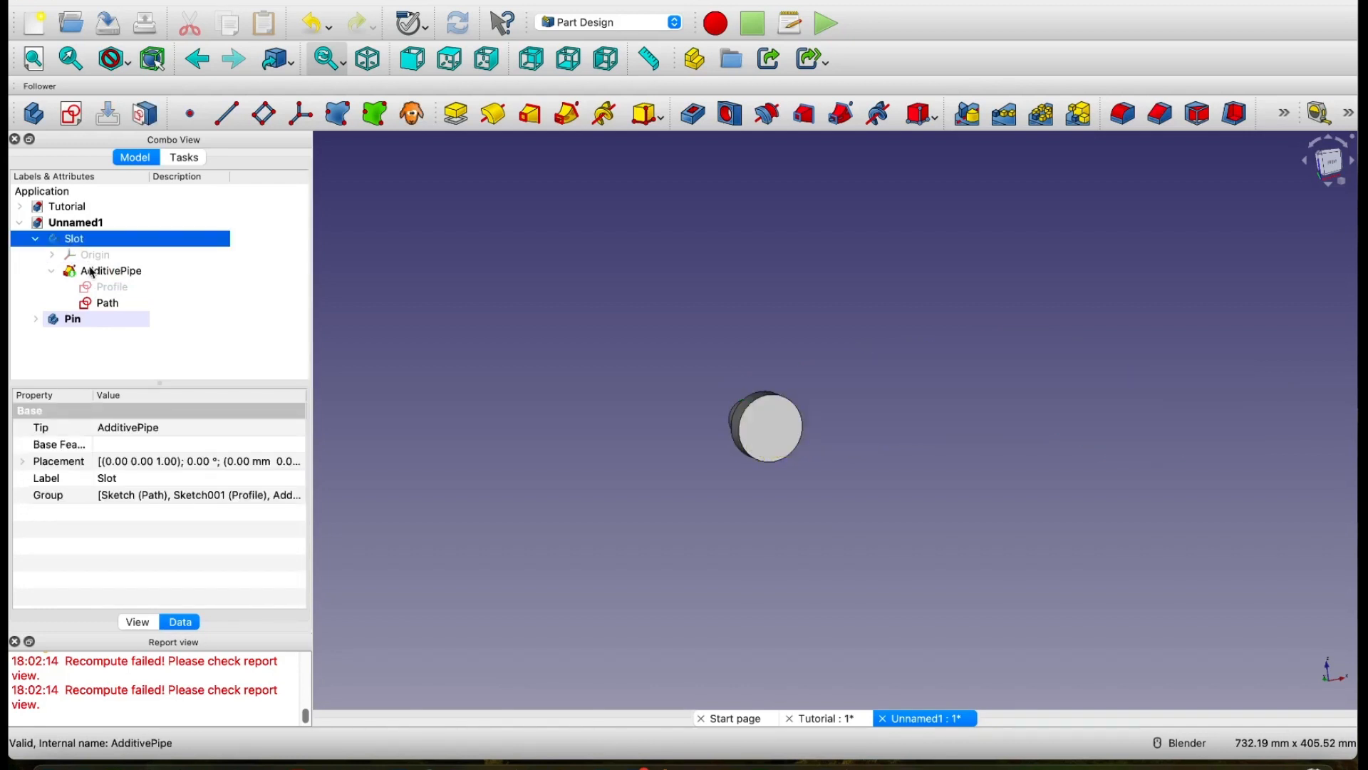
left_click(103, 304)
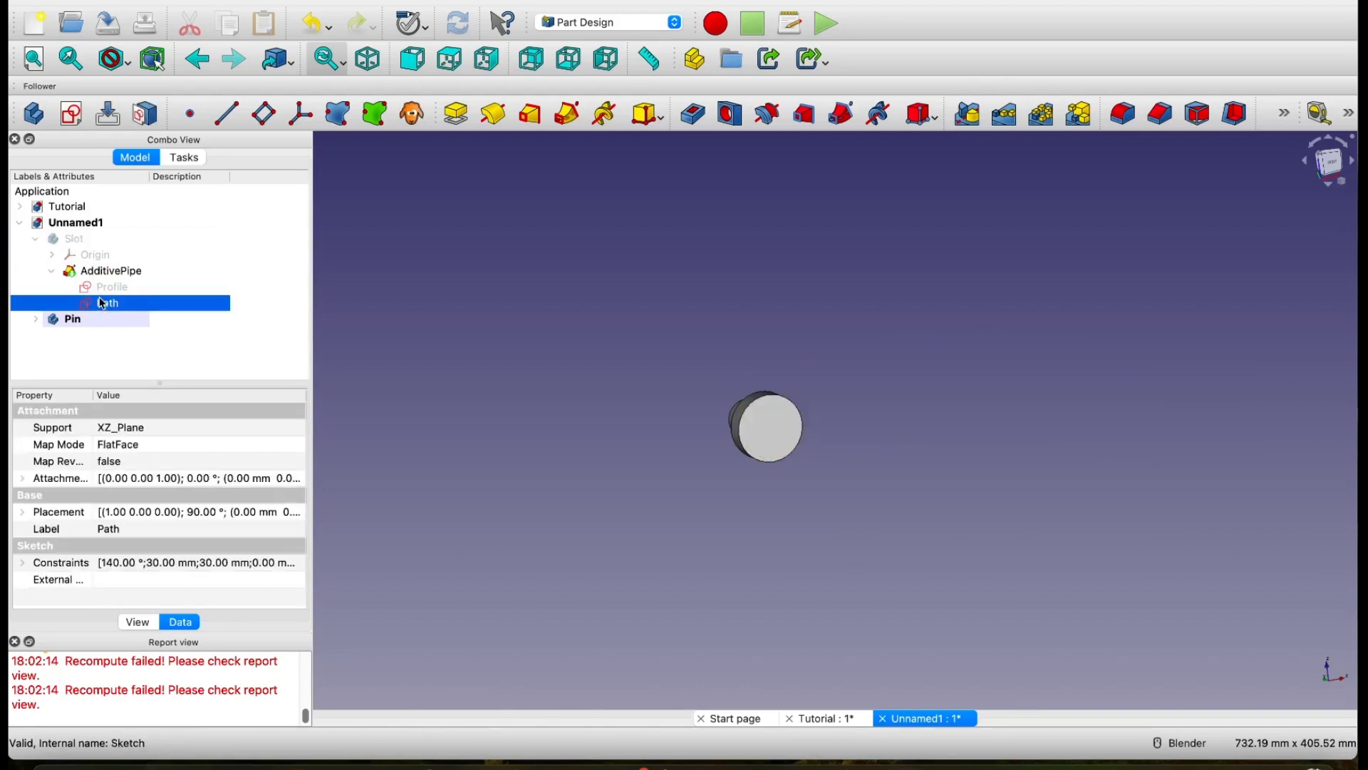
left_click(74, 239)
key("space")
Step: Hide the Slot's additive pipe and the Pin body so only the Path sketch is displayed, and collapse the Slot body
left_click(117, 271)
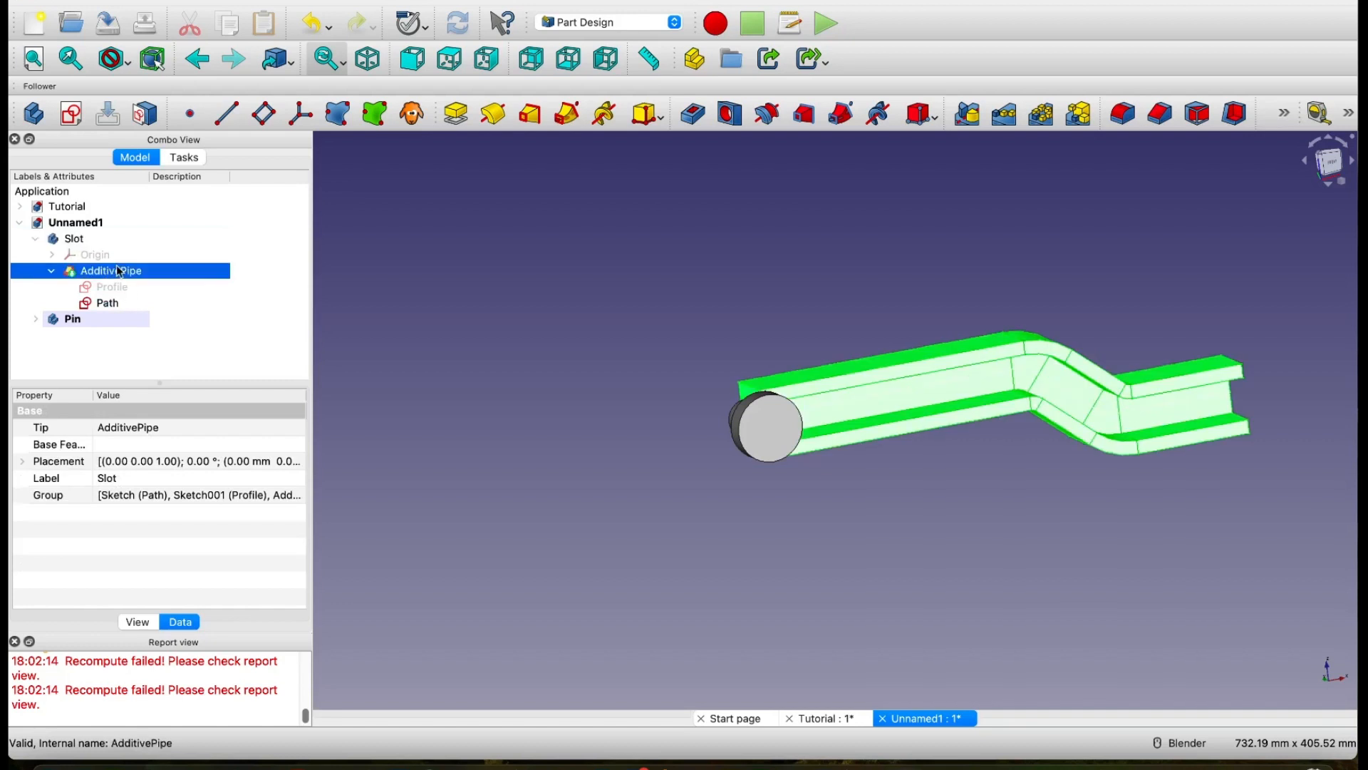
key("space")
left_click(69, 320)
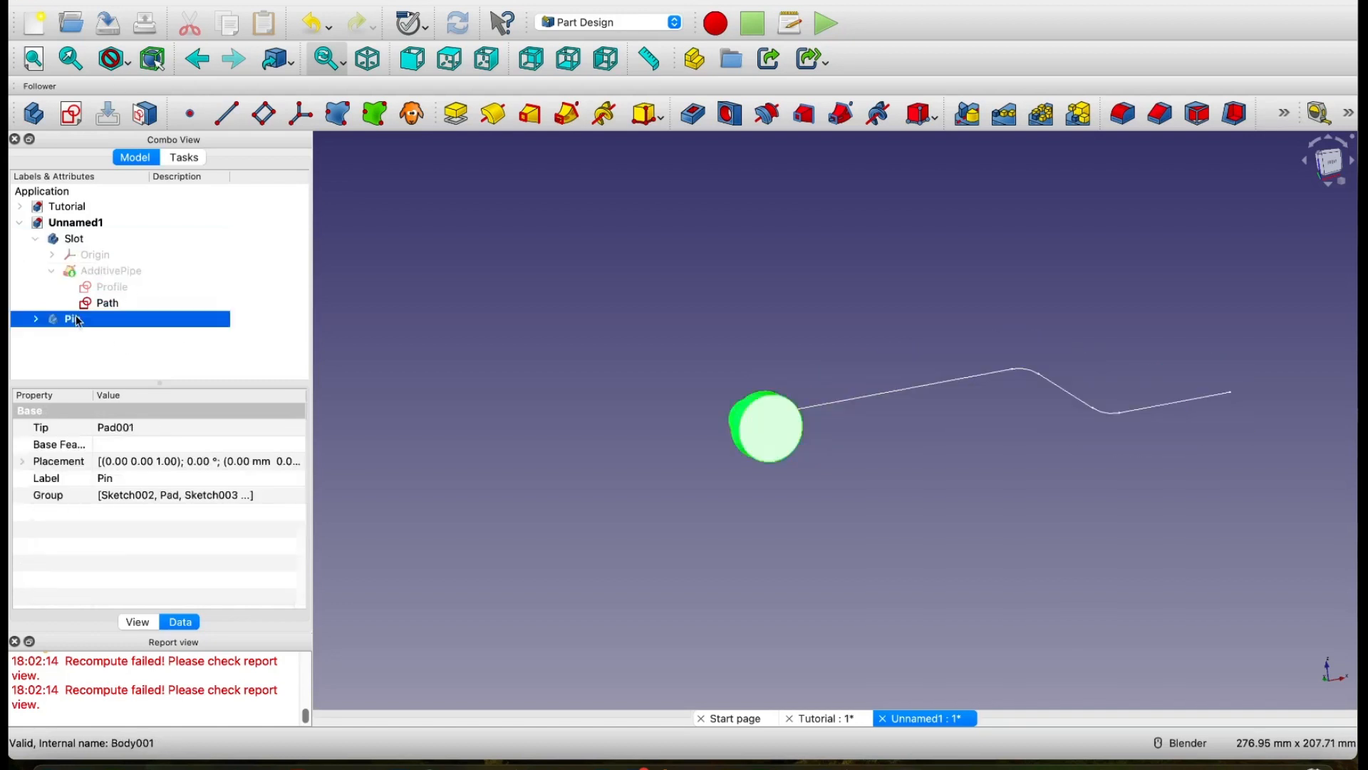
key("space")
left_click(132, 338)
left_click(50, 272)
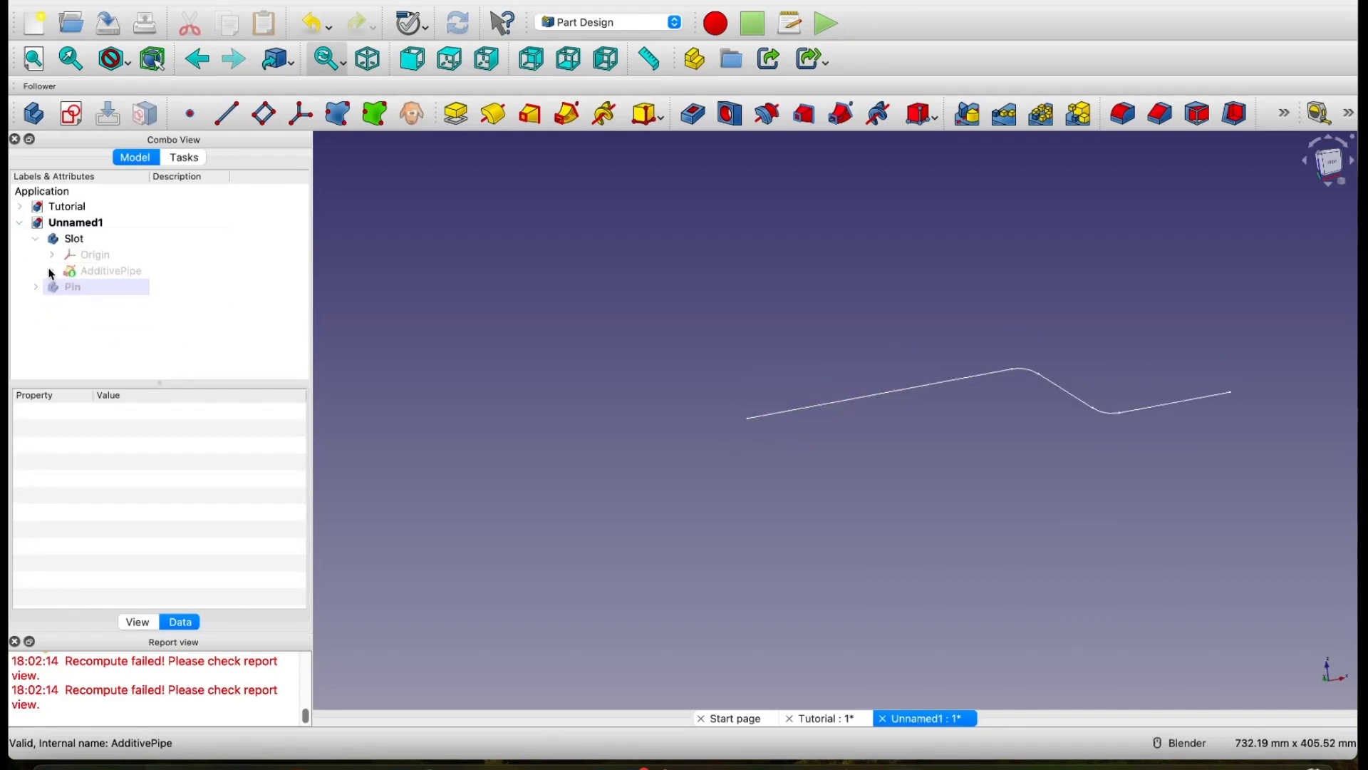
left_click(37, 241)
left_click(36, 242)
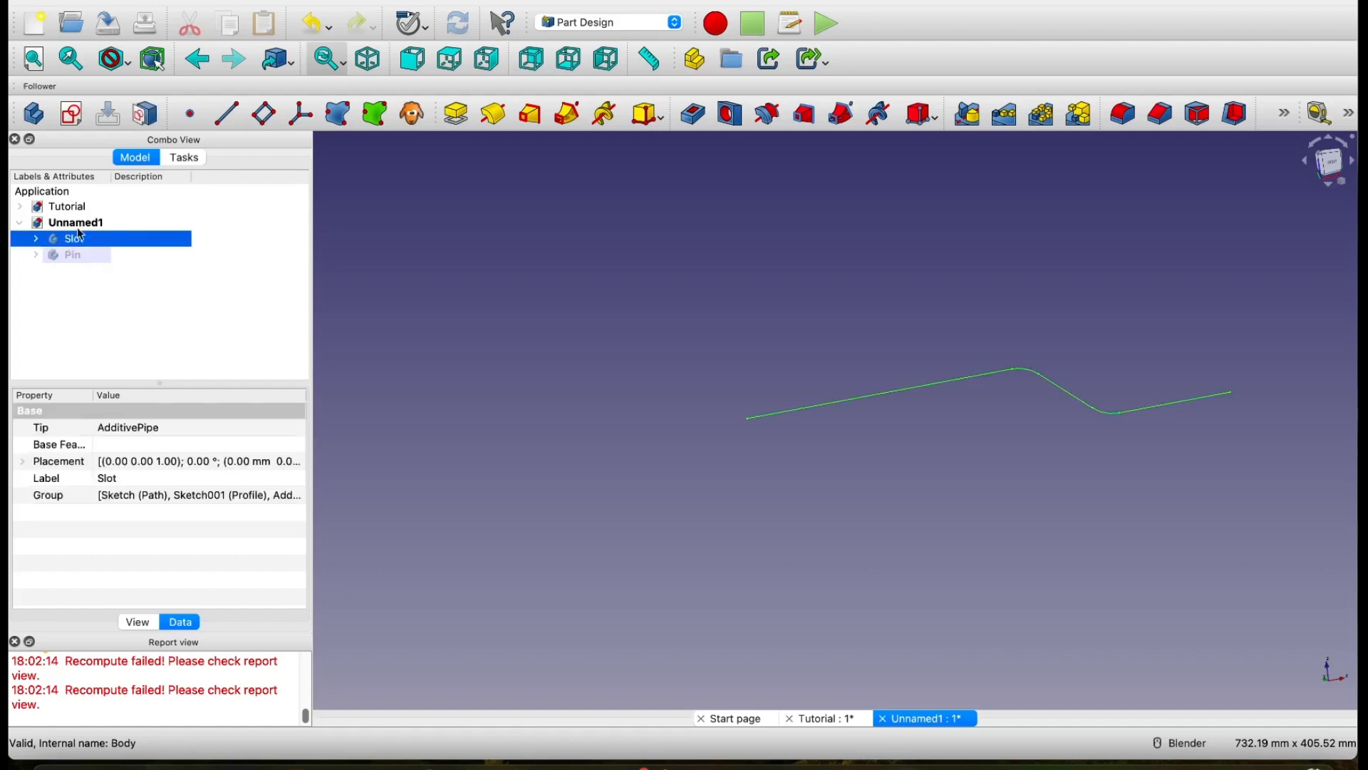
left_click(78, 225)
left_click(73, 123)
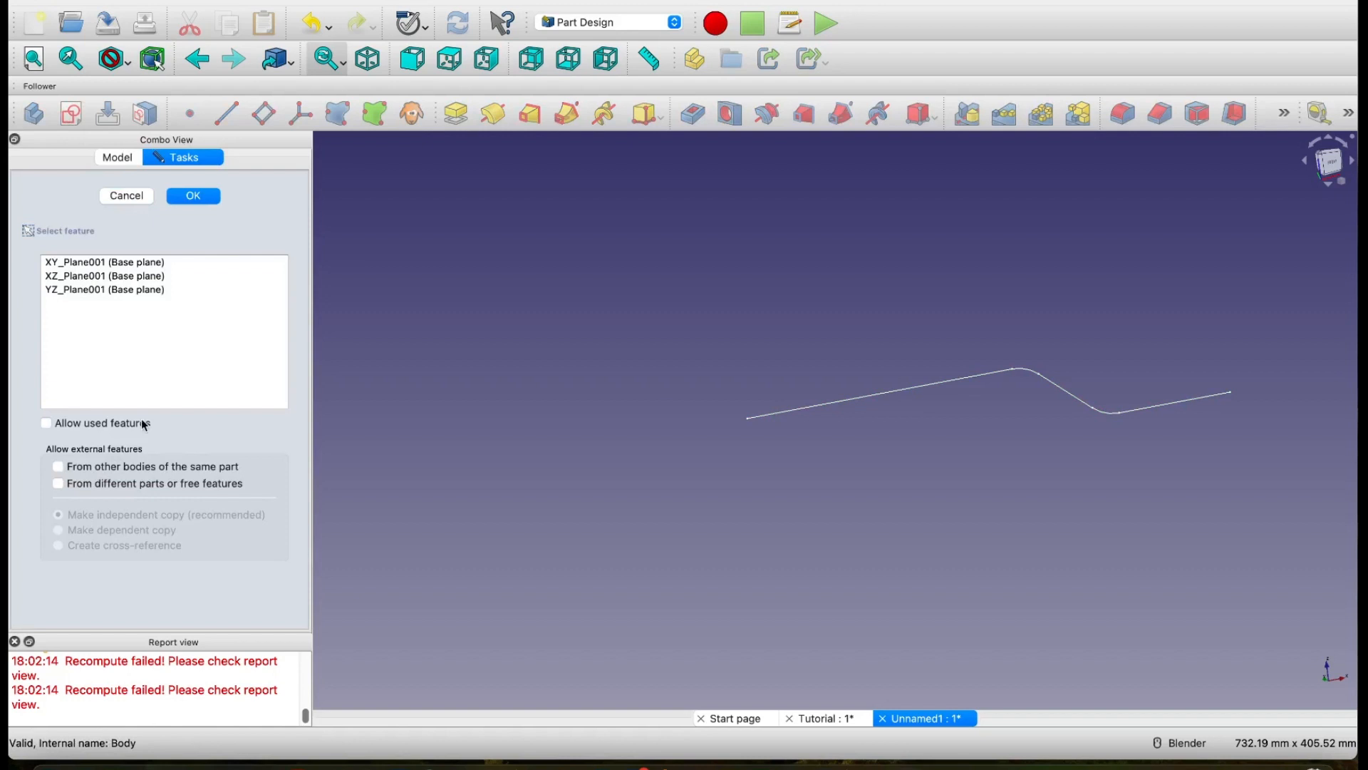
left_click(122, 197)
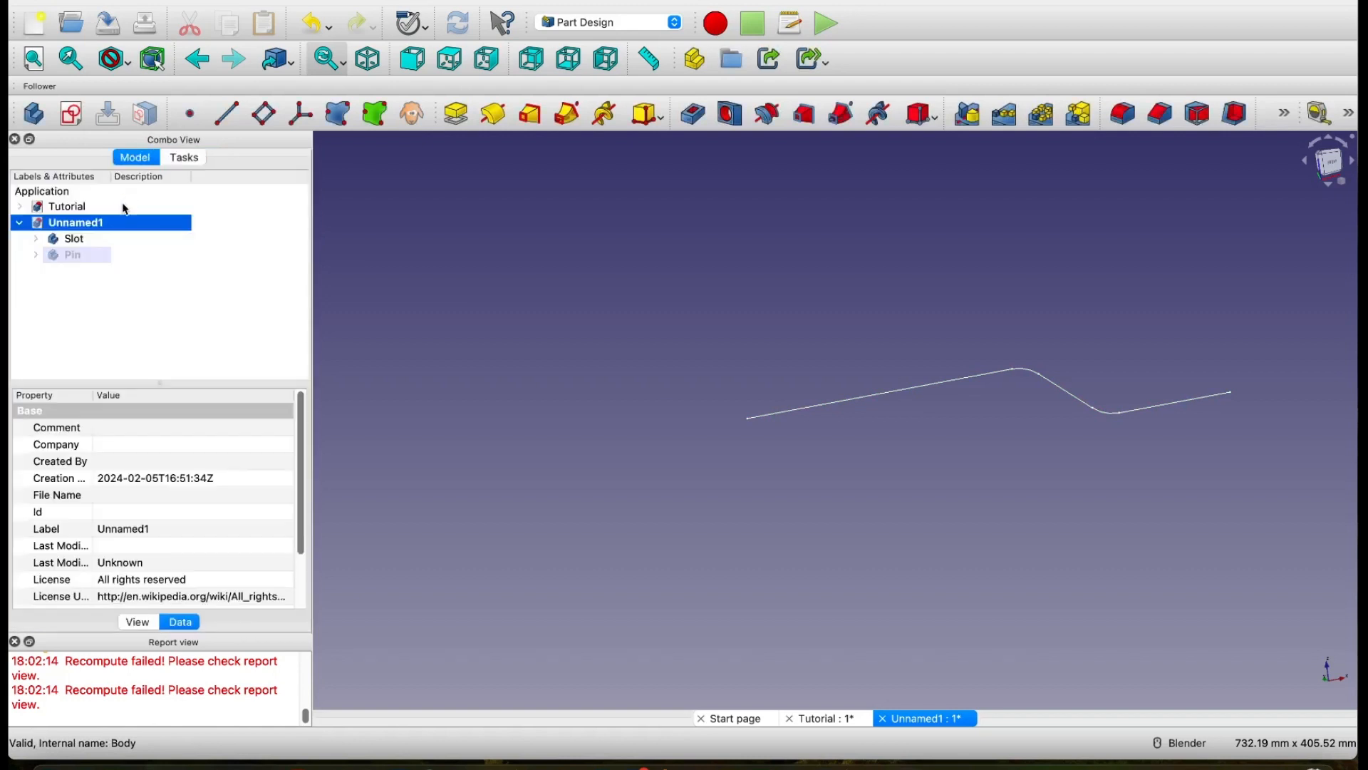
Step: Deactivate the Pin body so that no body is active in the document
left_click(82, 255)
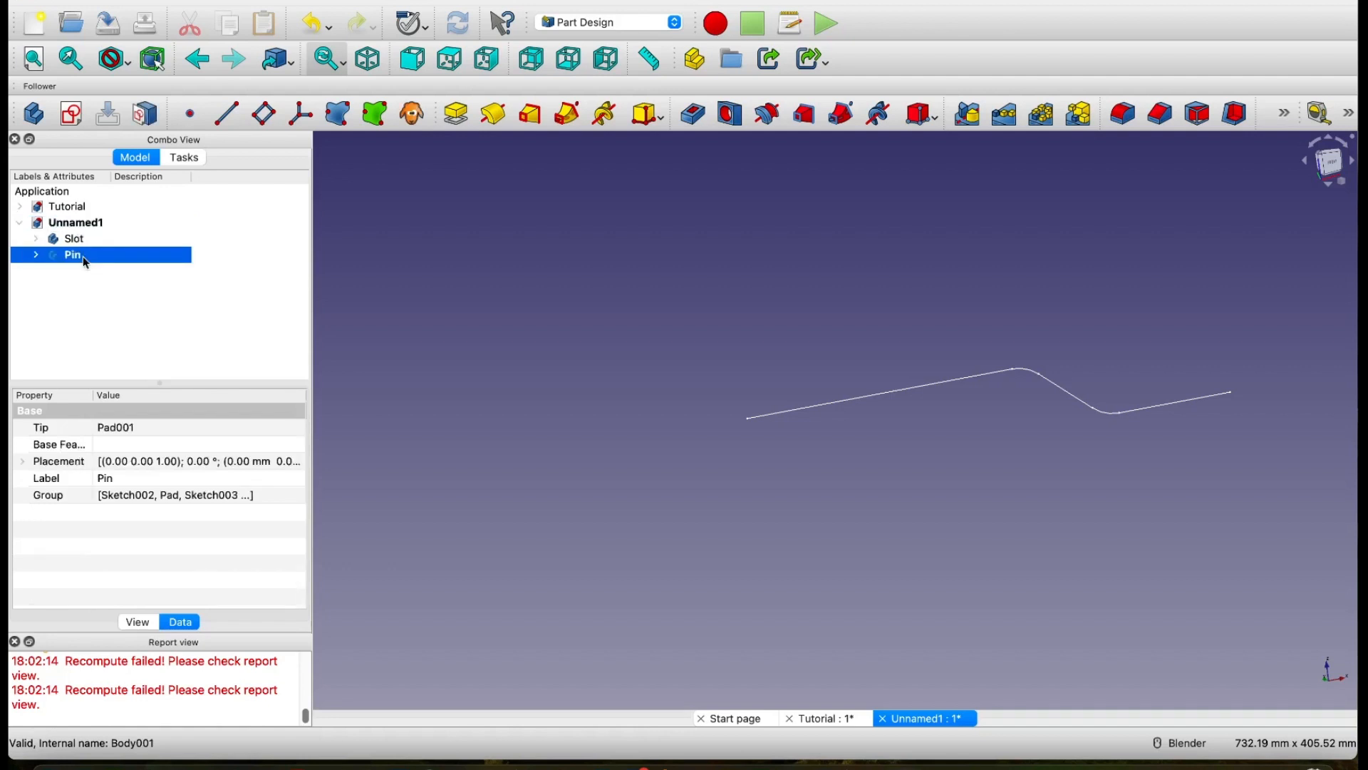
right_click(82, 255)
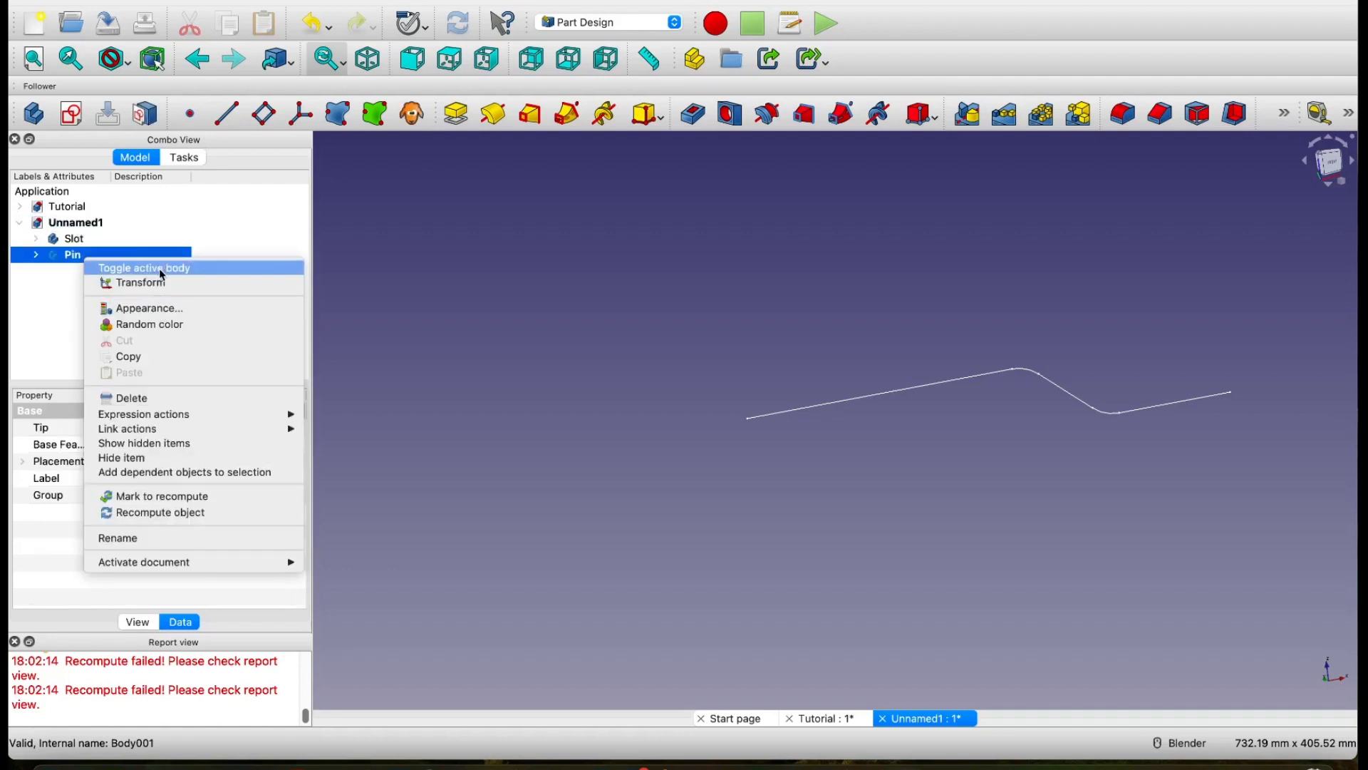
left_click(159, 268)
left_click(85, 292)
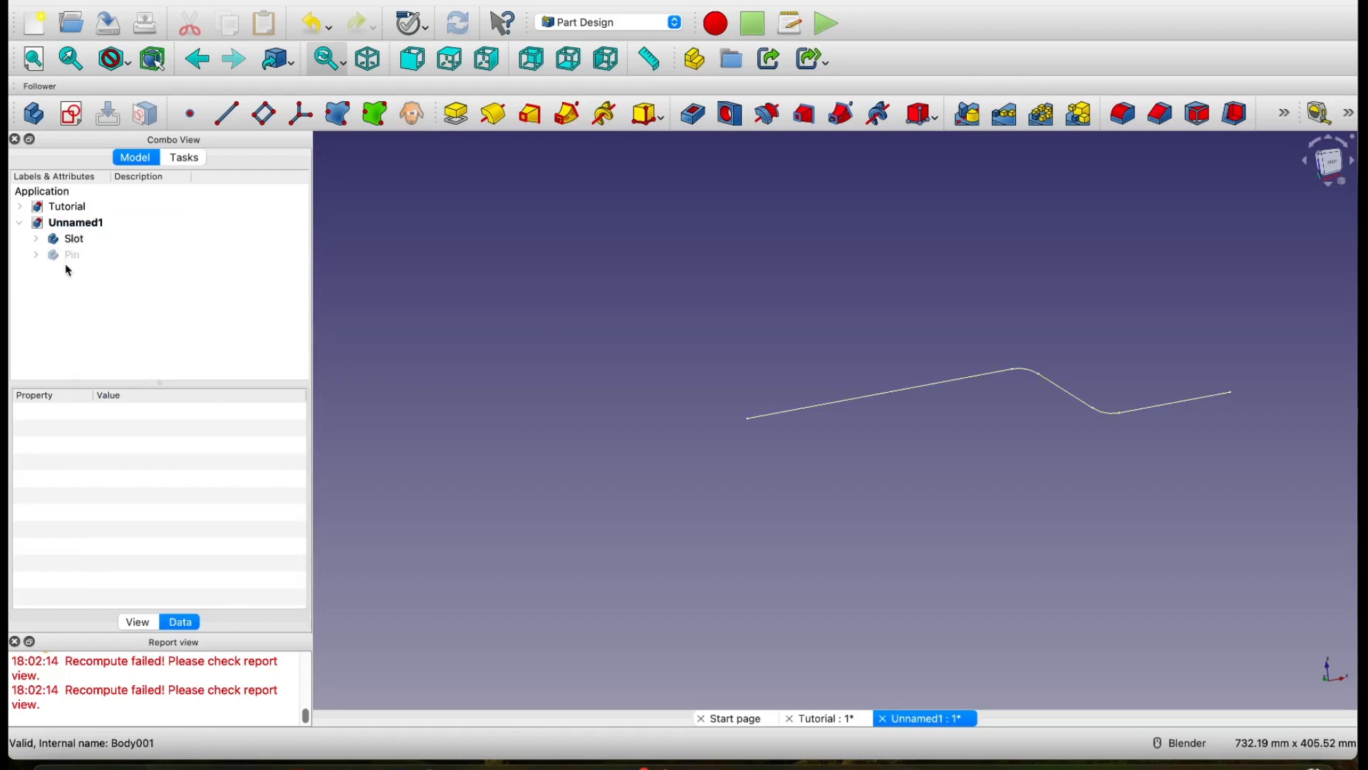
Step: Try a standalone sketch on the XZ plane in the Sketcher workbench, close it empty and delete it
left_click(80, 224)
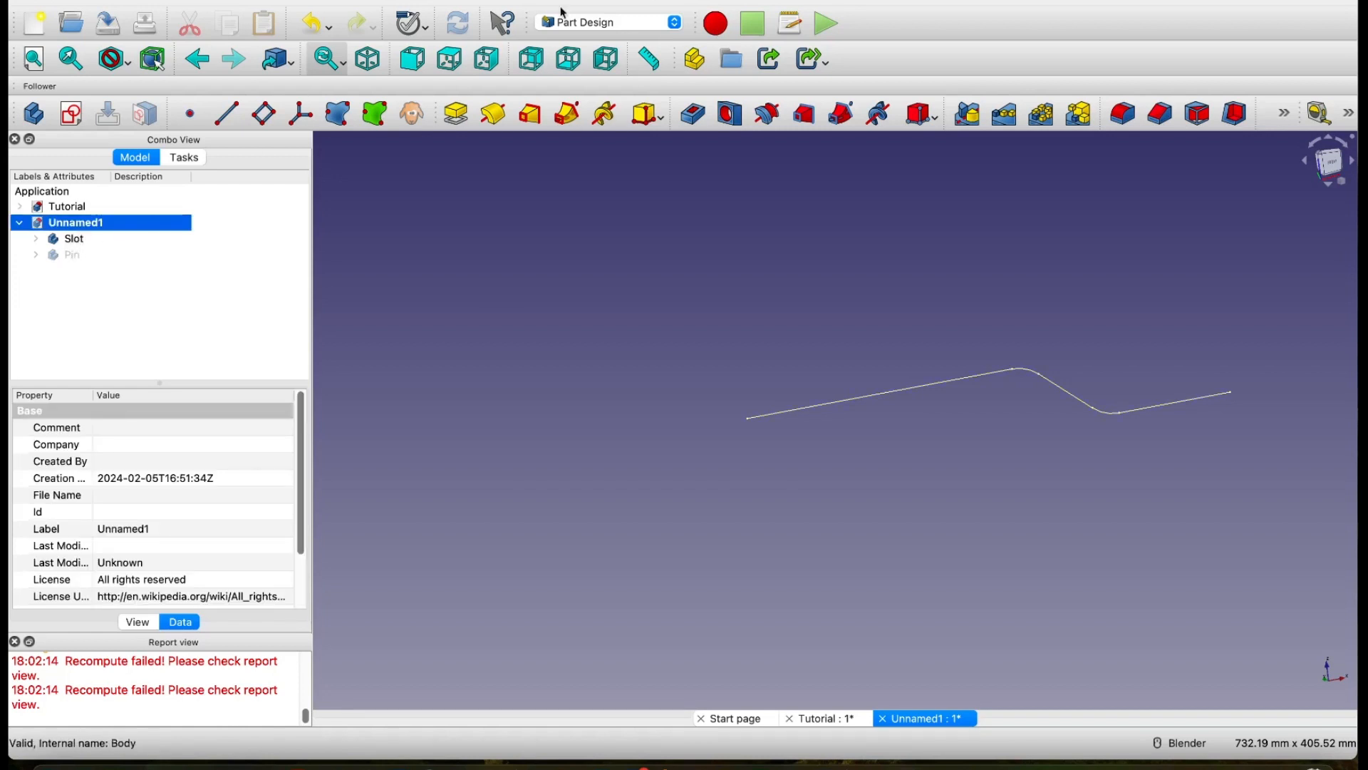
left_click(604, 23)
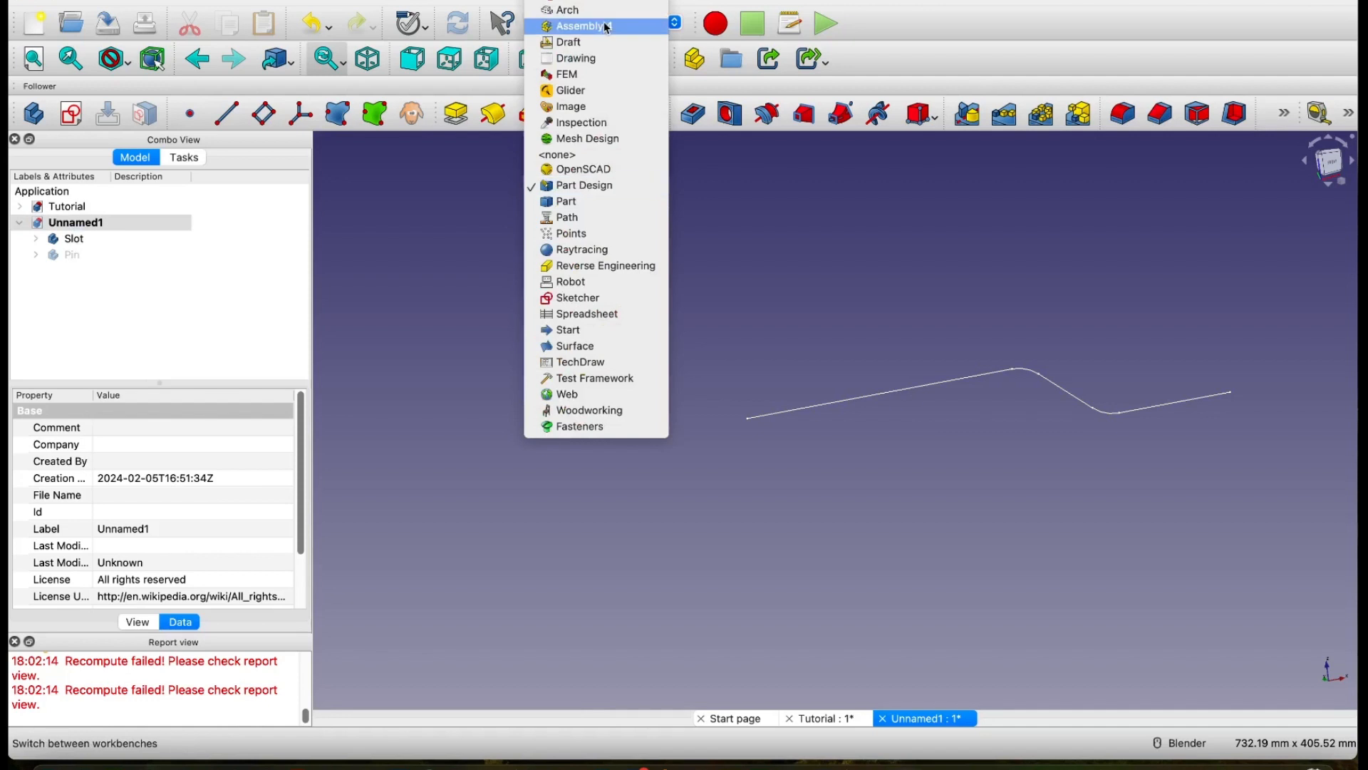
left_click(587, 299)
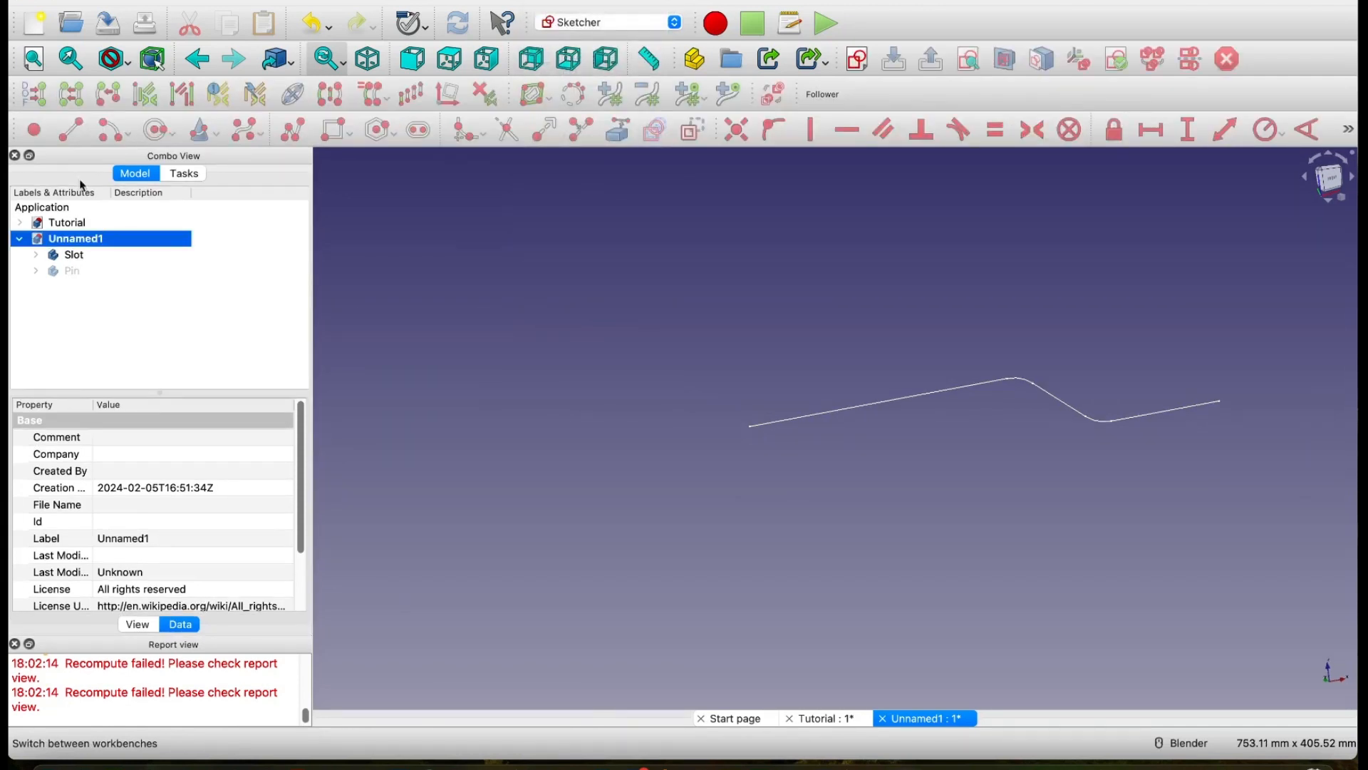
left_click(858, 64)
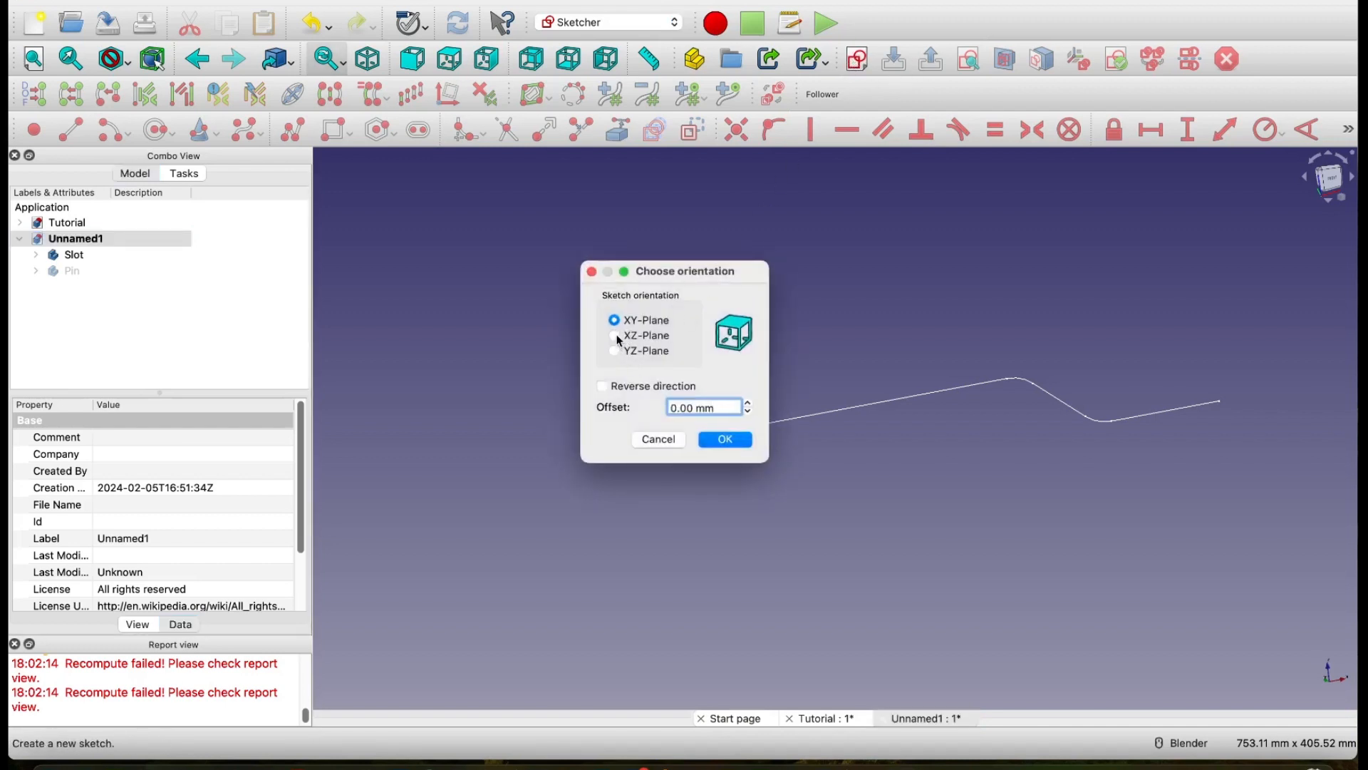
left_click(616, 338)
left_click(734, 438)
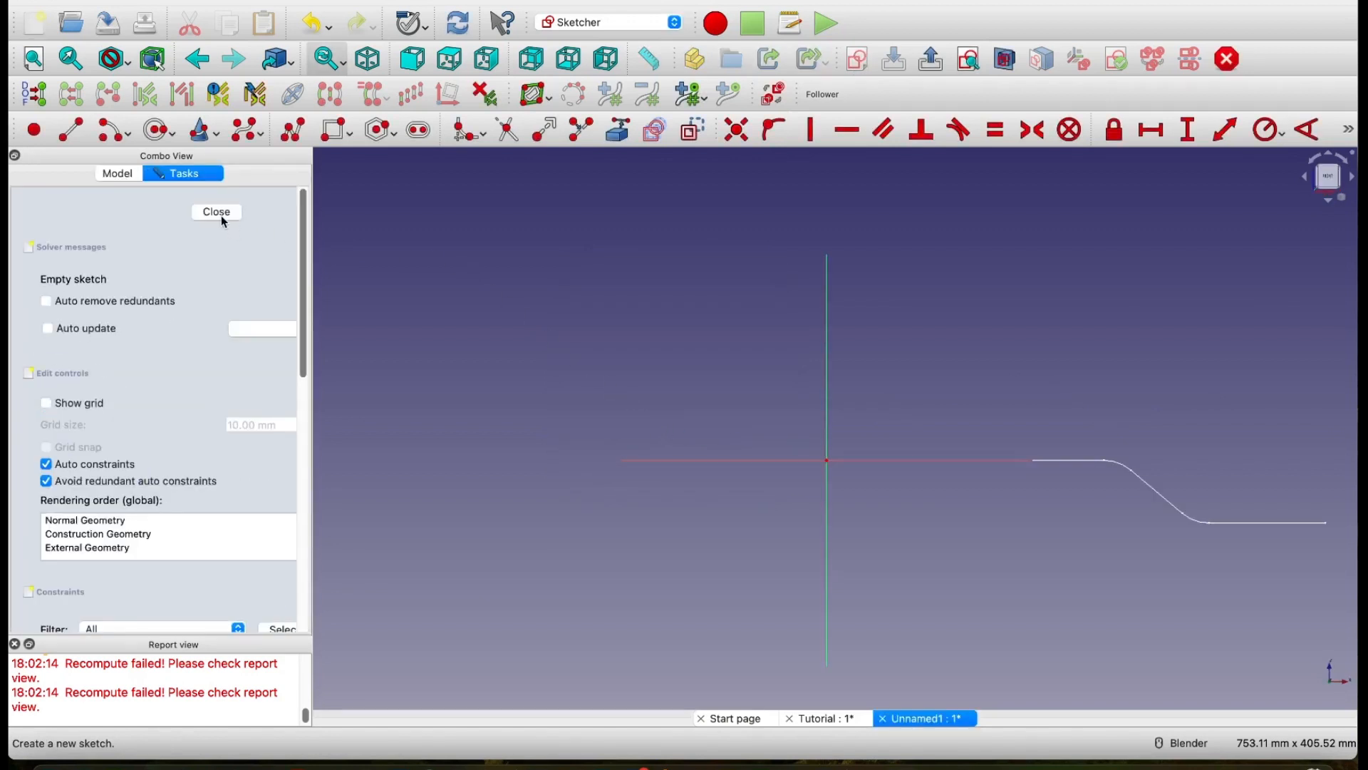
left_click(216, 212)
right_click(115, 290)
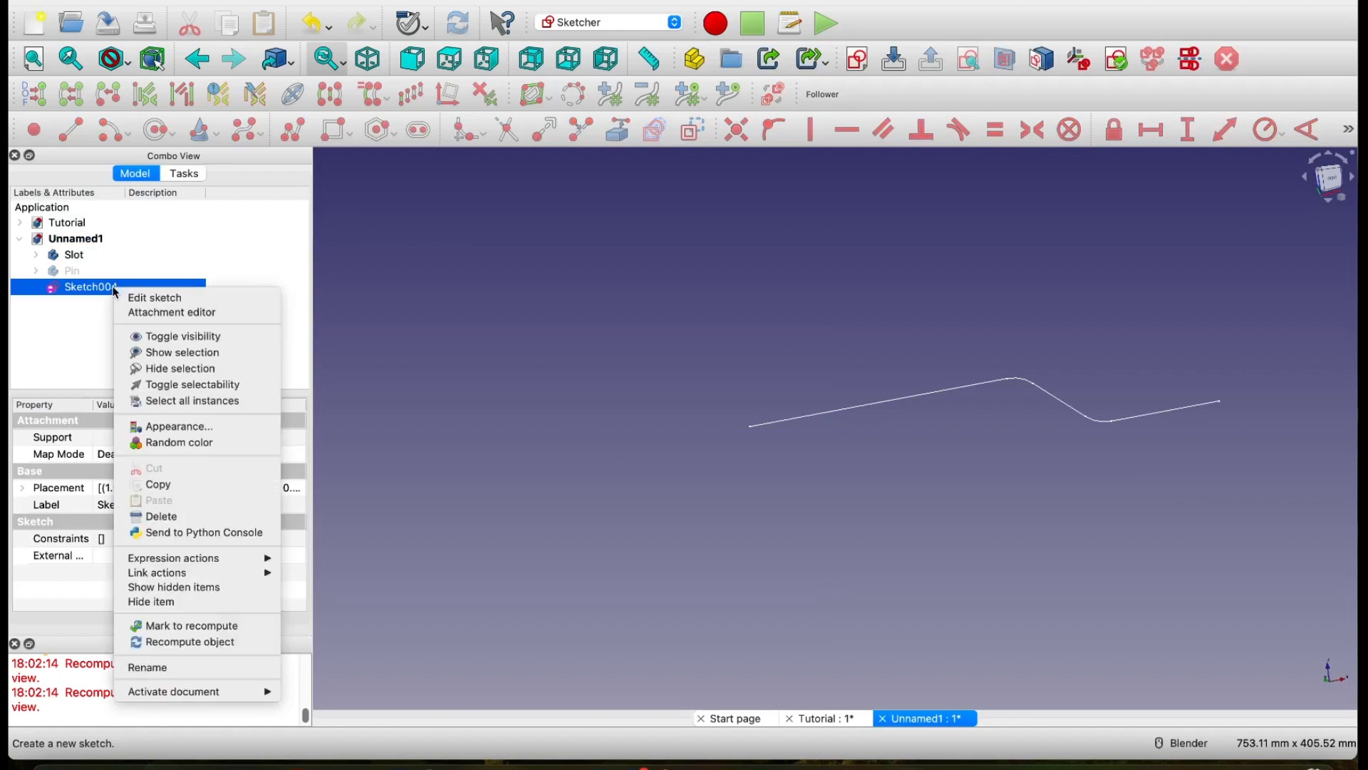
left_click(190, 525)
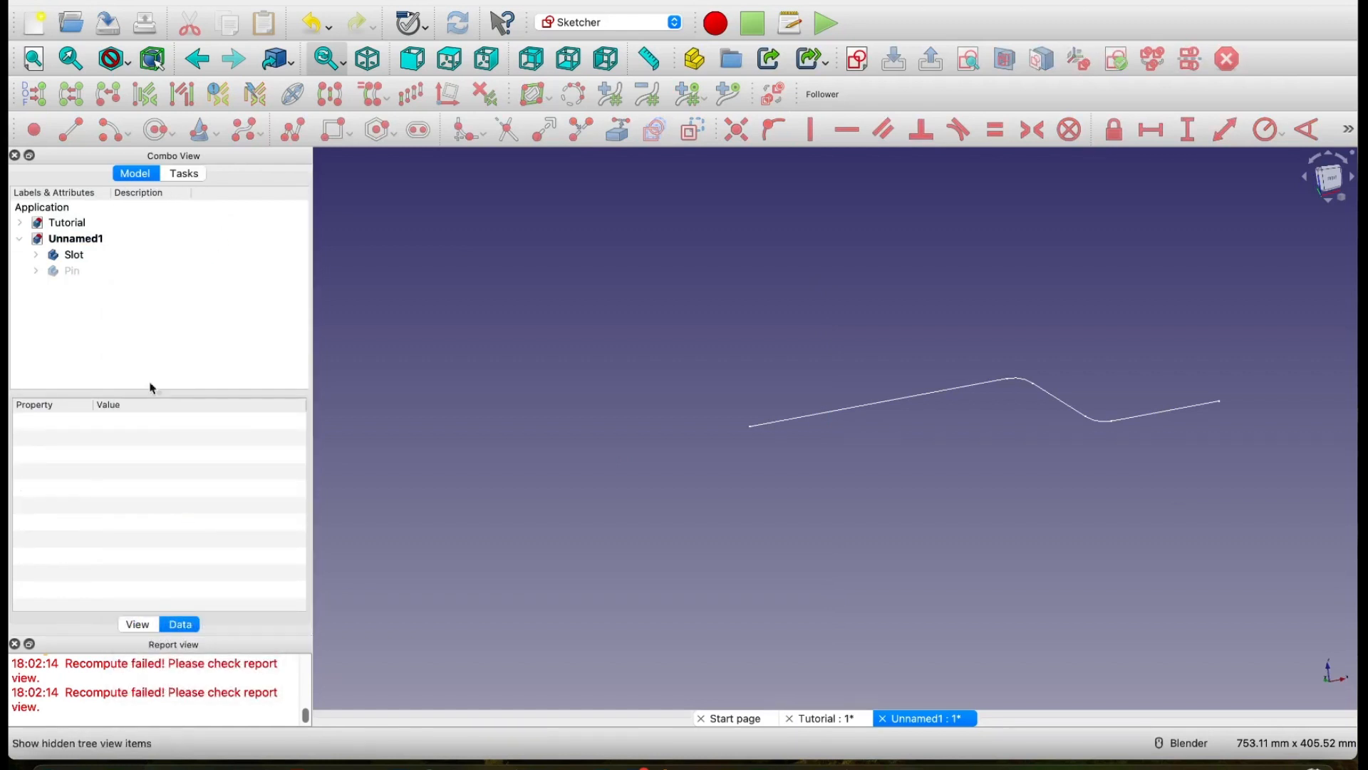
left_click(627, 22)
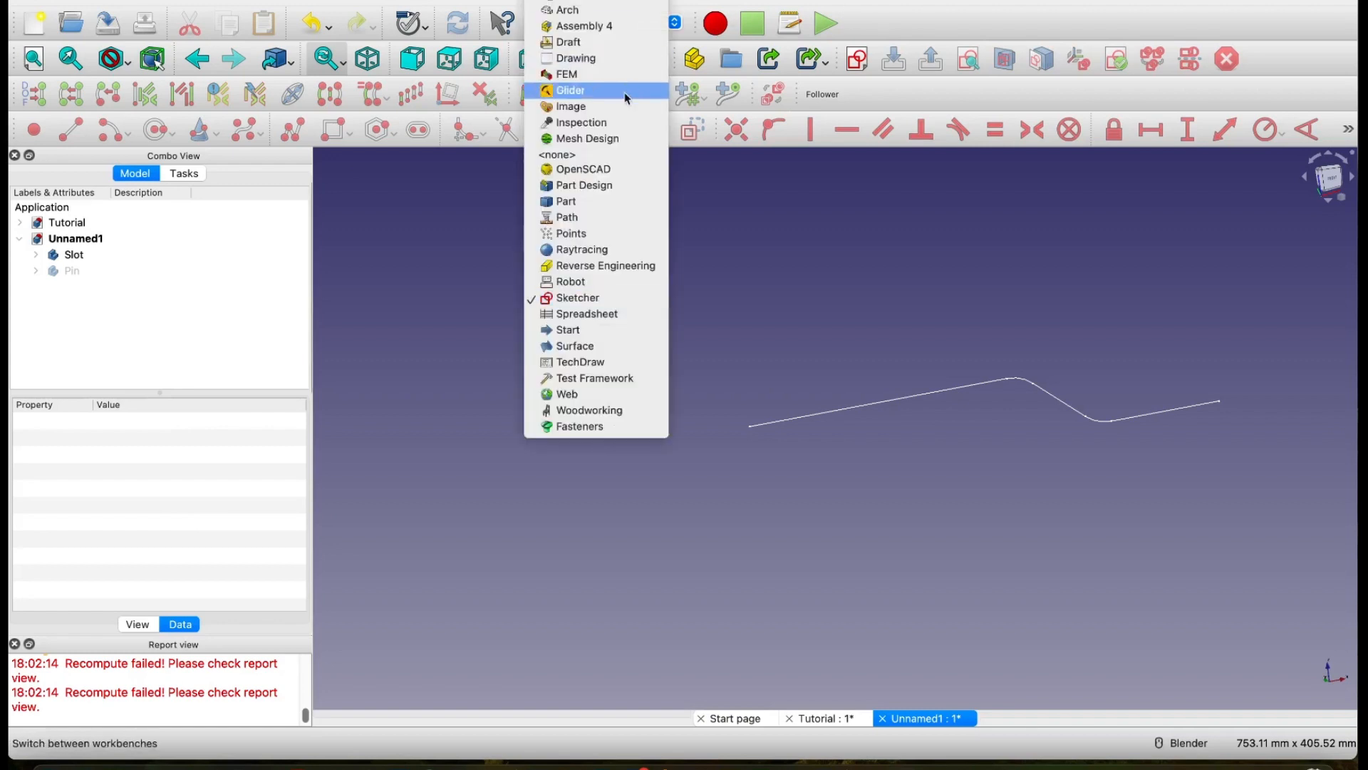
left_click(604, 192)
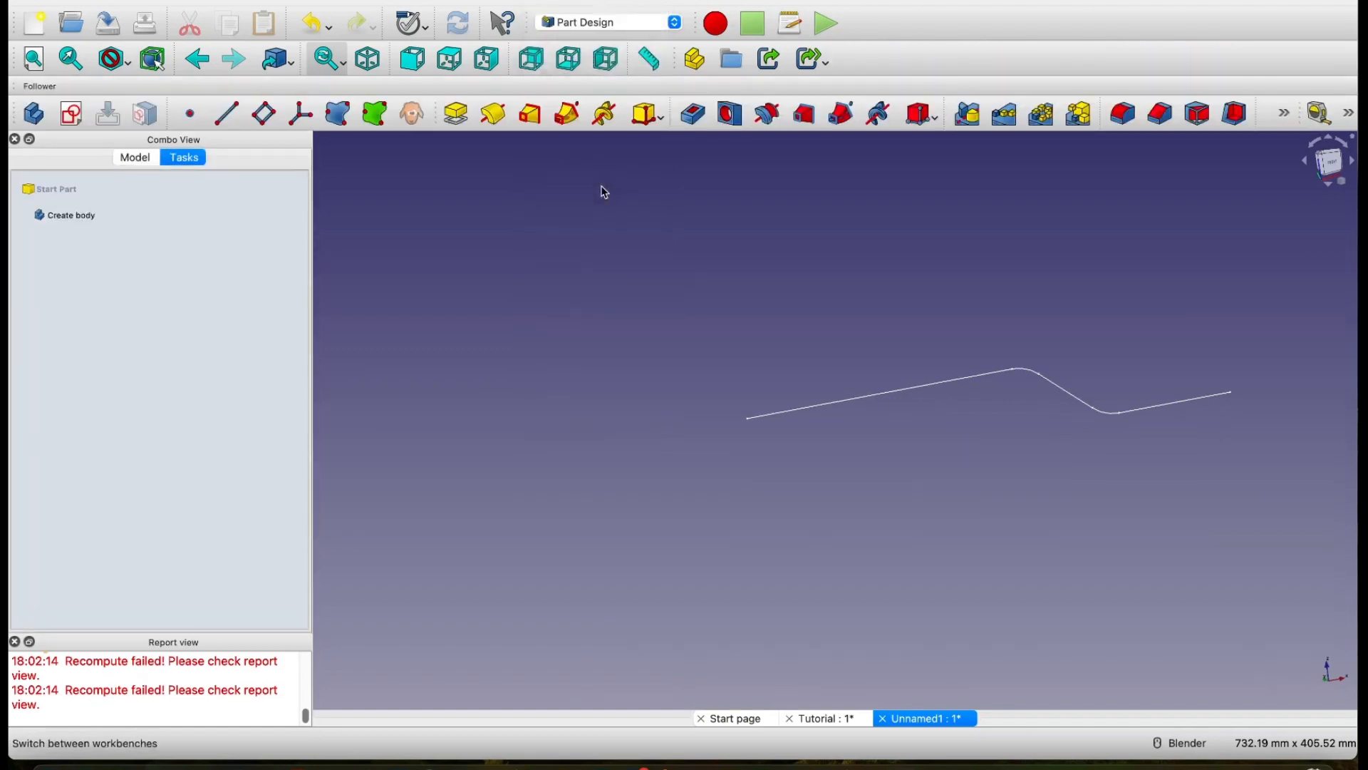
left_click(149, 161)
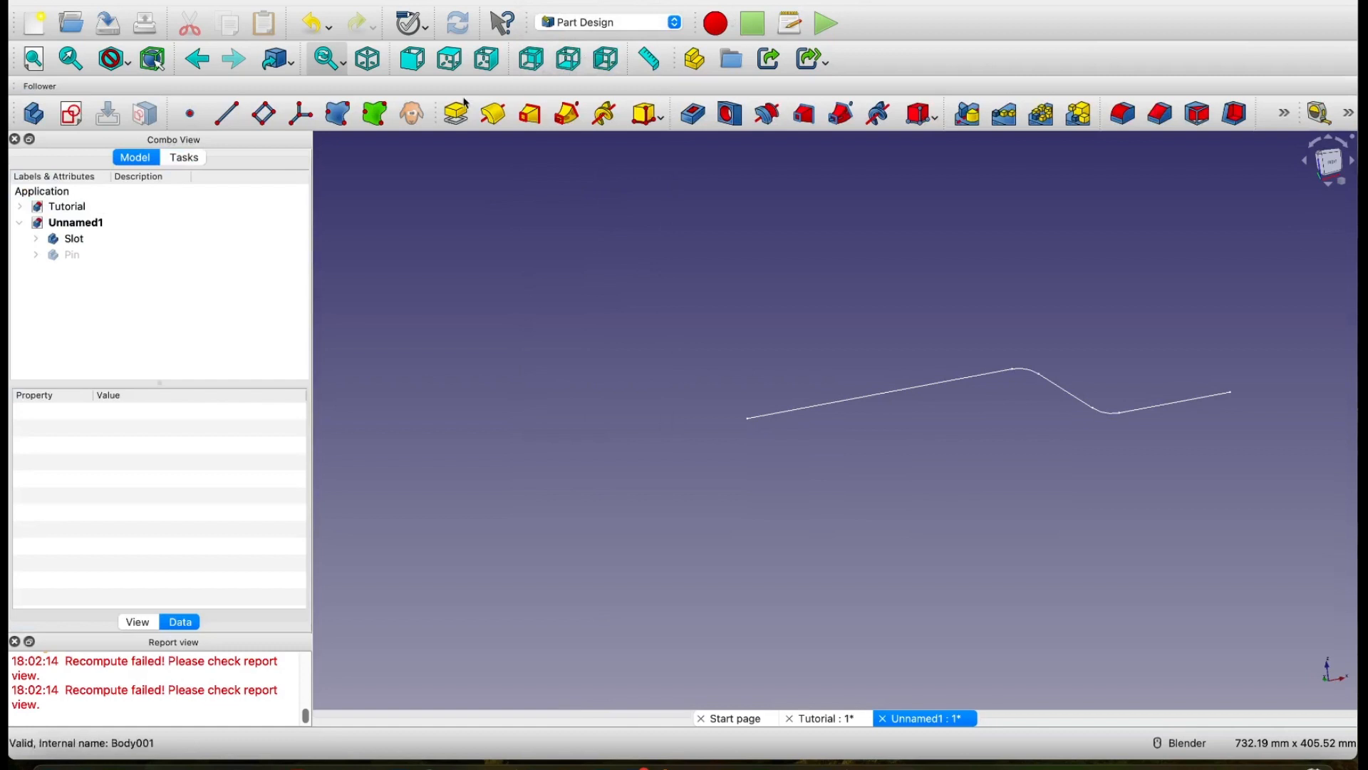
left_click(72, 115)
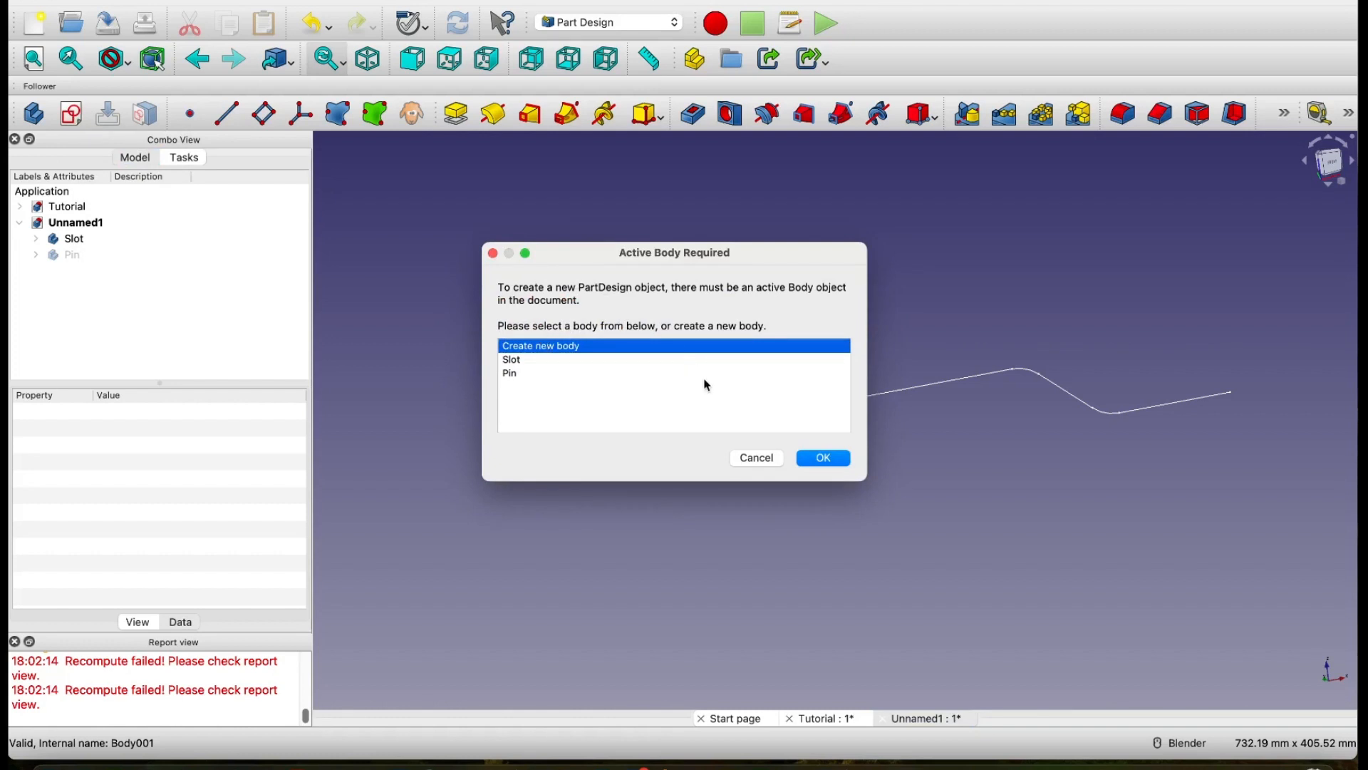
left_click(759, 459)
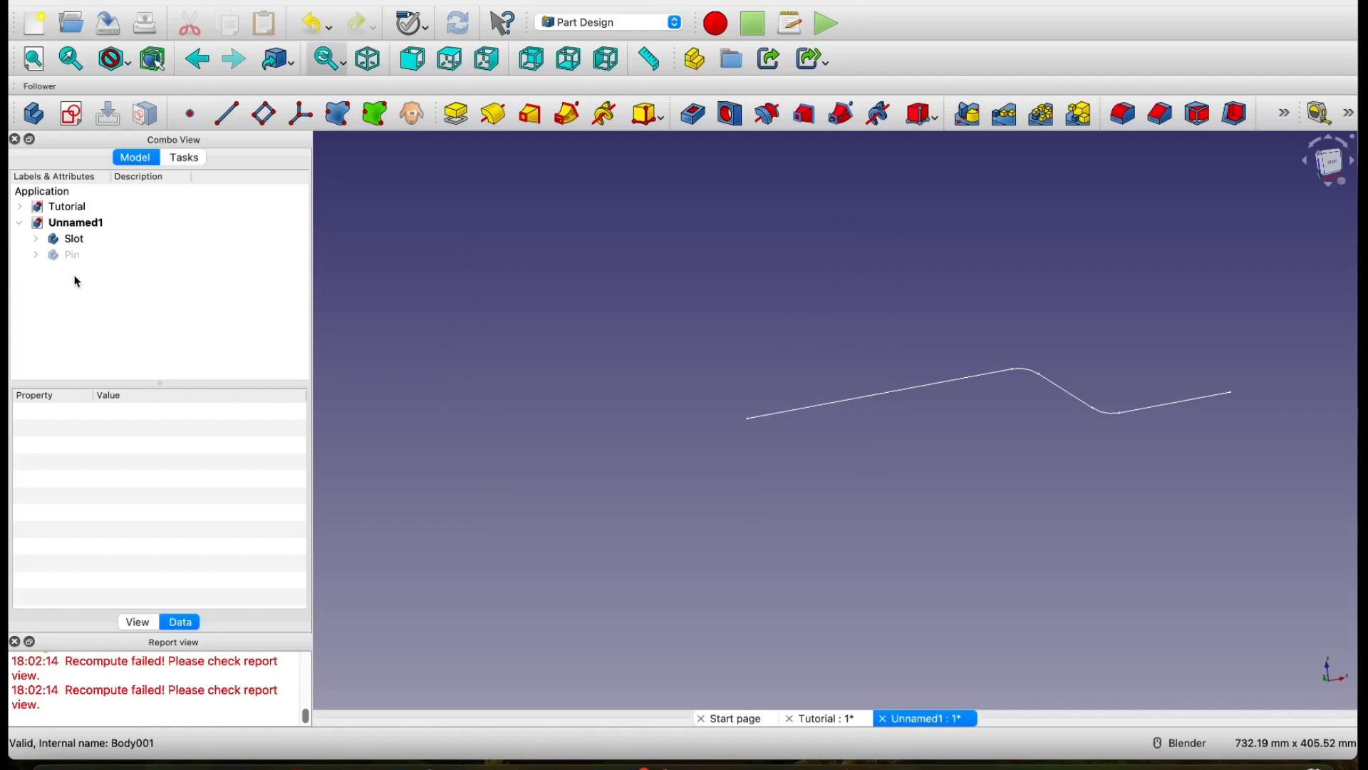
Step: Switch to the Sketcher workbench and create a standalone sketch on the XZ plane with 0 mm offset
left_click(574, 26)
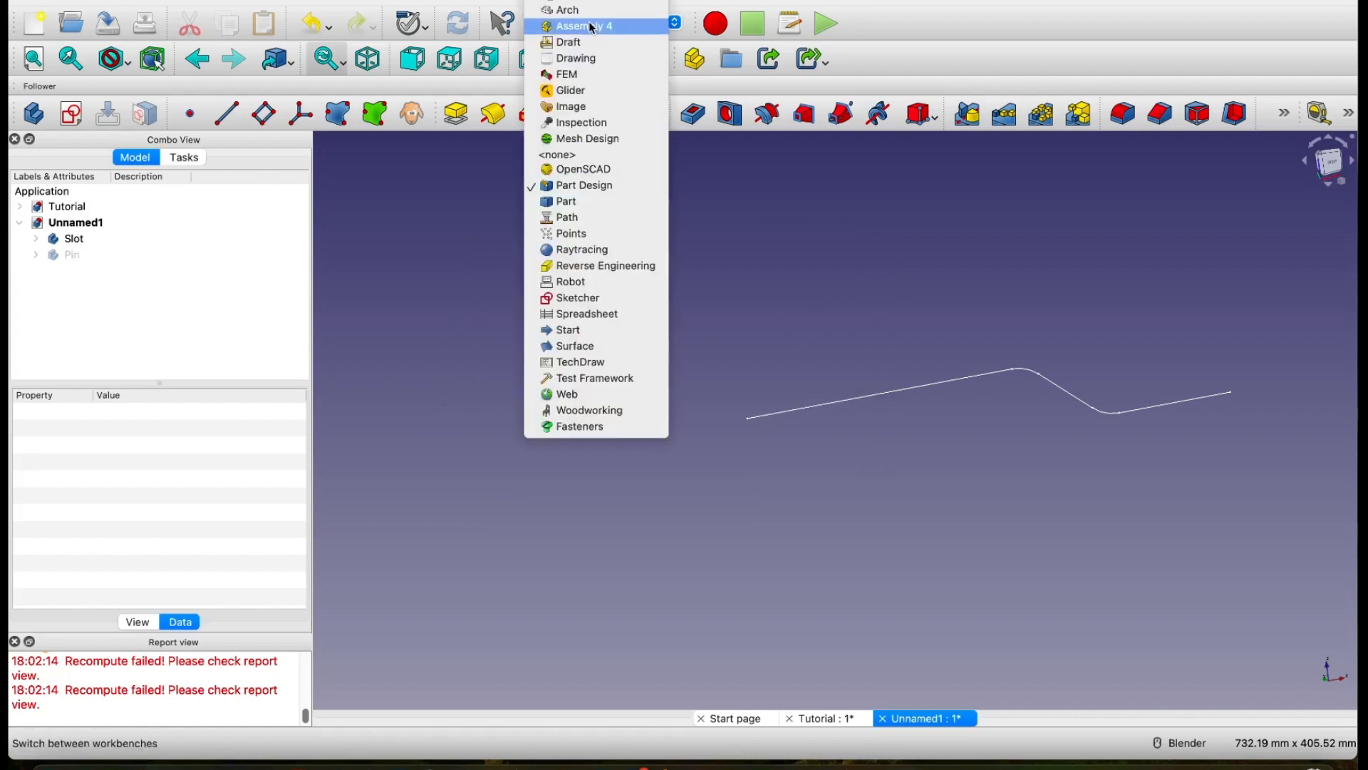
left_click(602, 298)
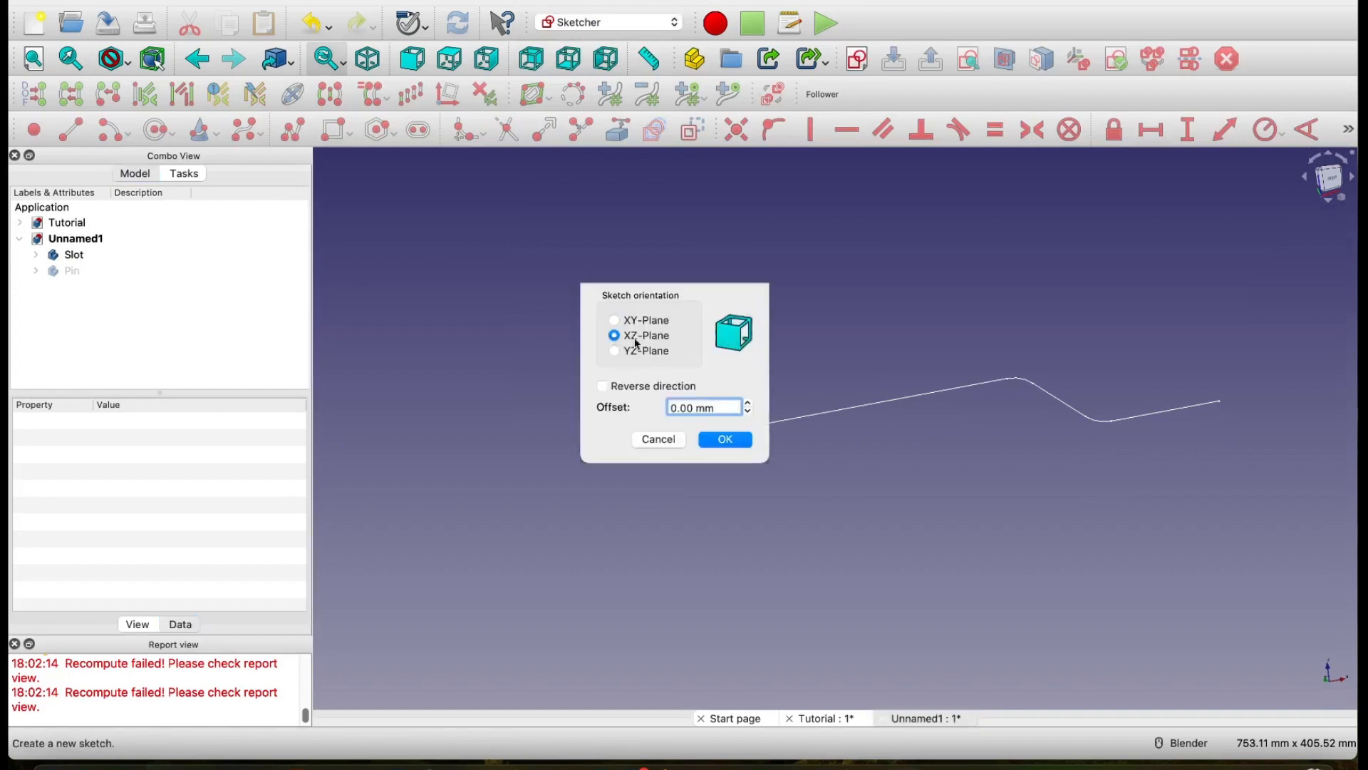
left_click(738, 442)
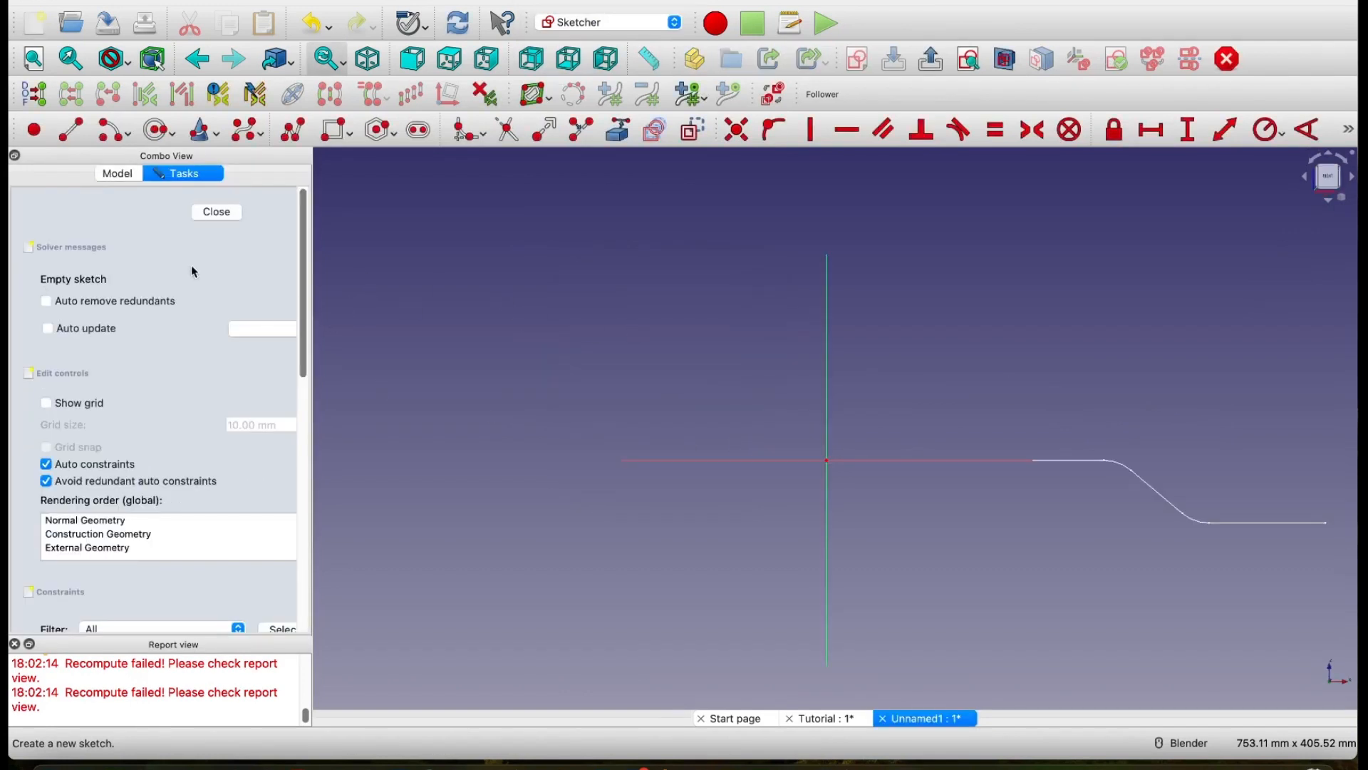
Step: Check where the new sketch sits in the model tree relative to the Slot and Pin bodies, and return to editing it
left_click(125, 177)
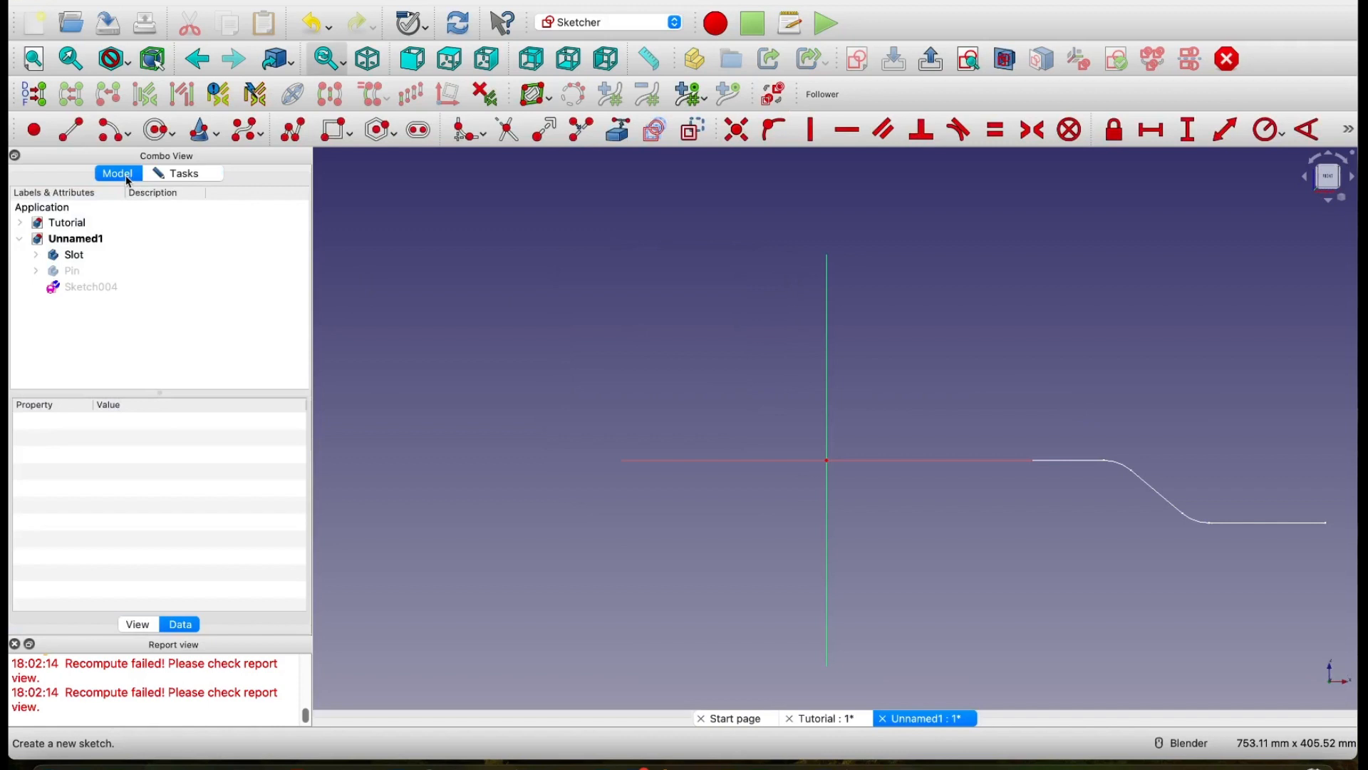
left_click(69, 289)
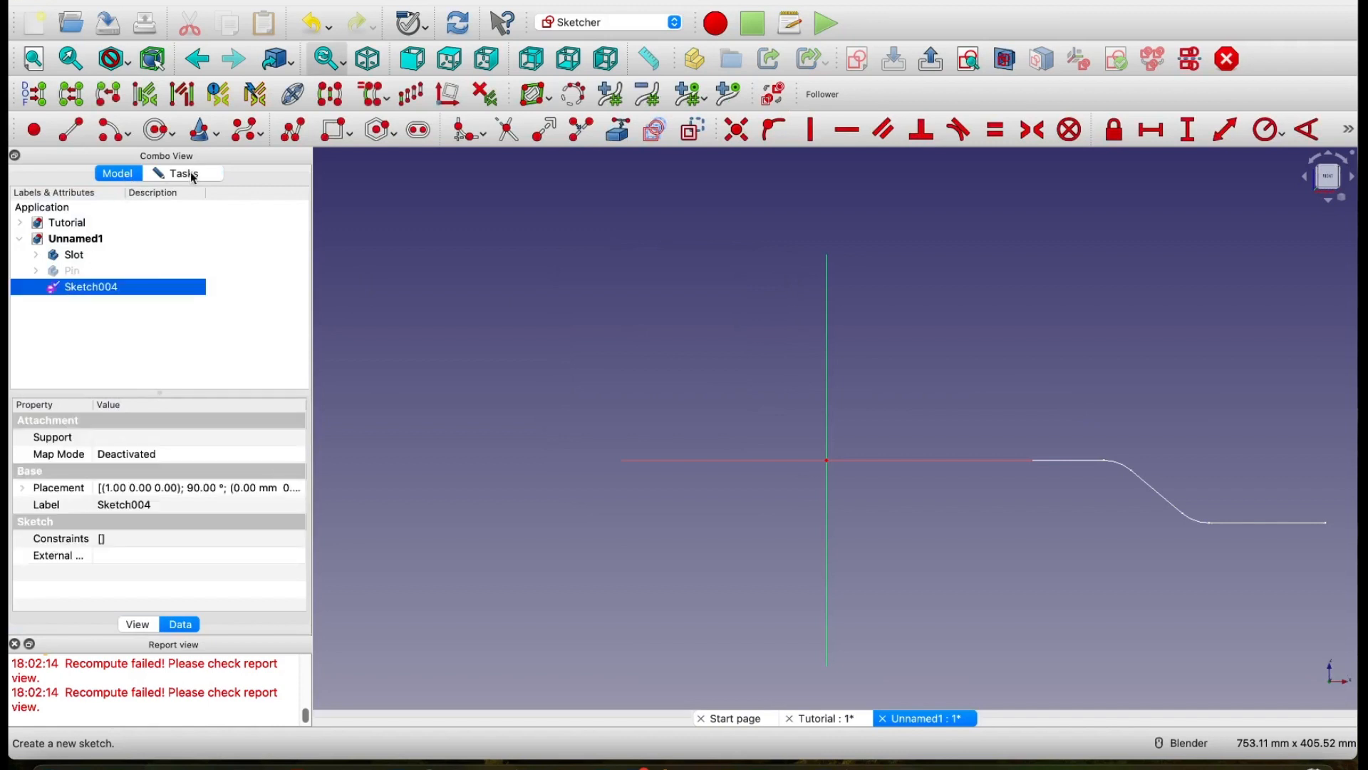
left_click(81, 254)
left_click(93, 289)
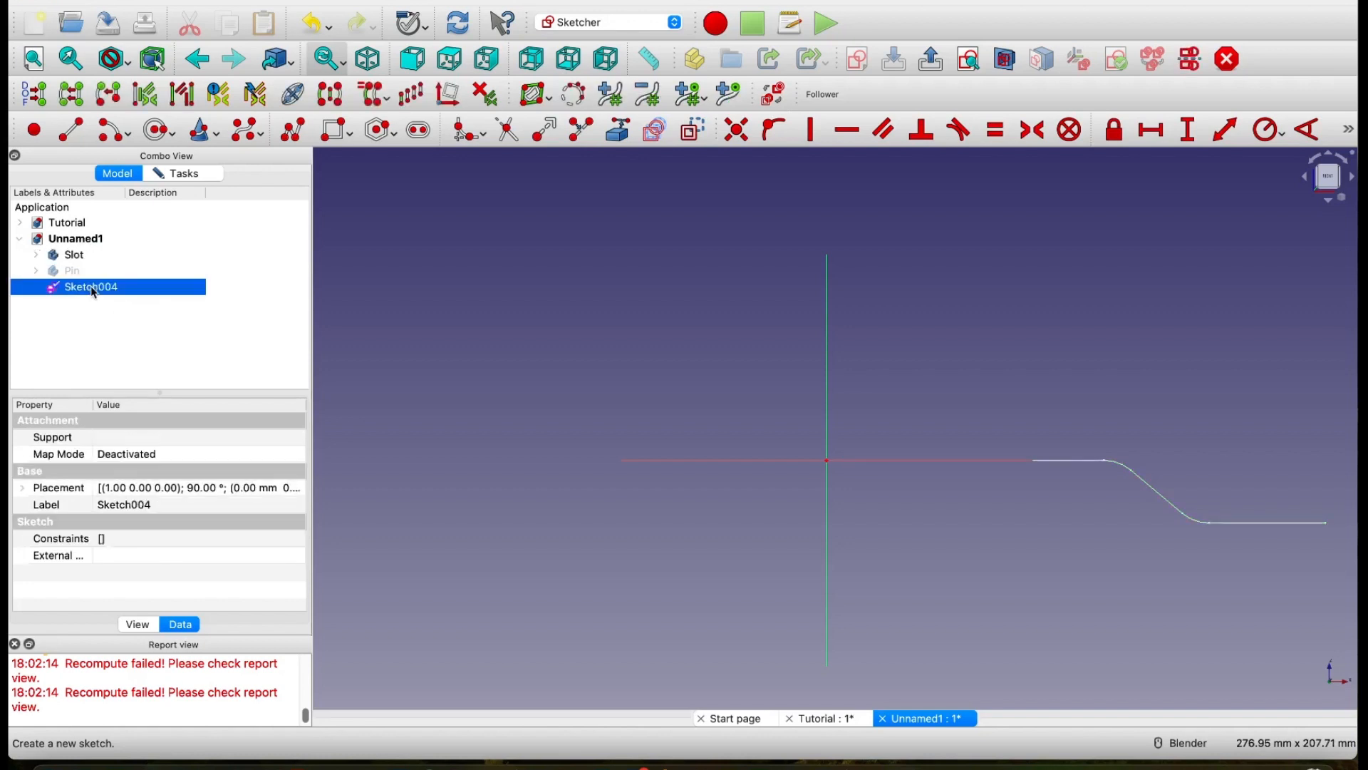
left_click(100, 332)
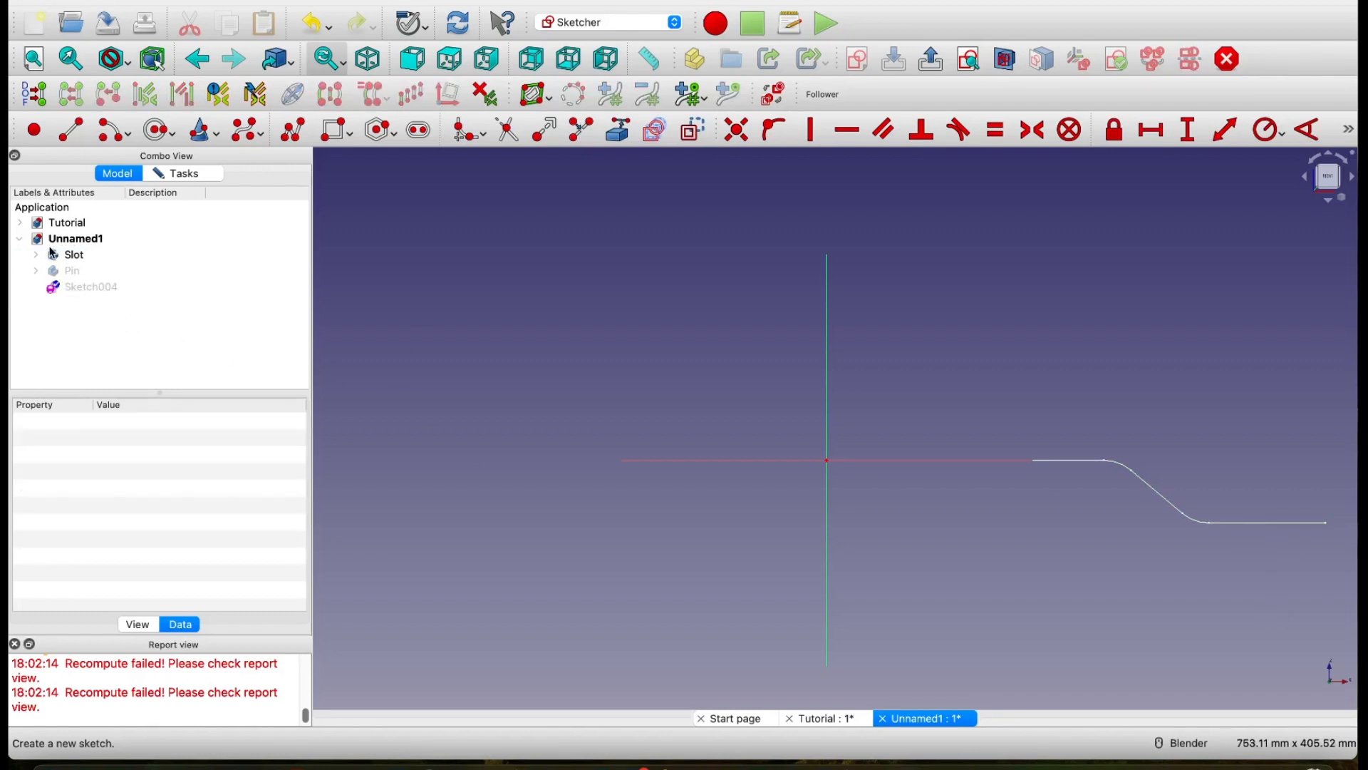
left_click(87, 255)
left_click(75, 285)
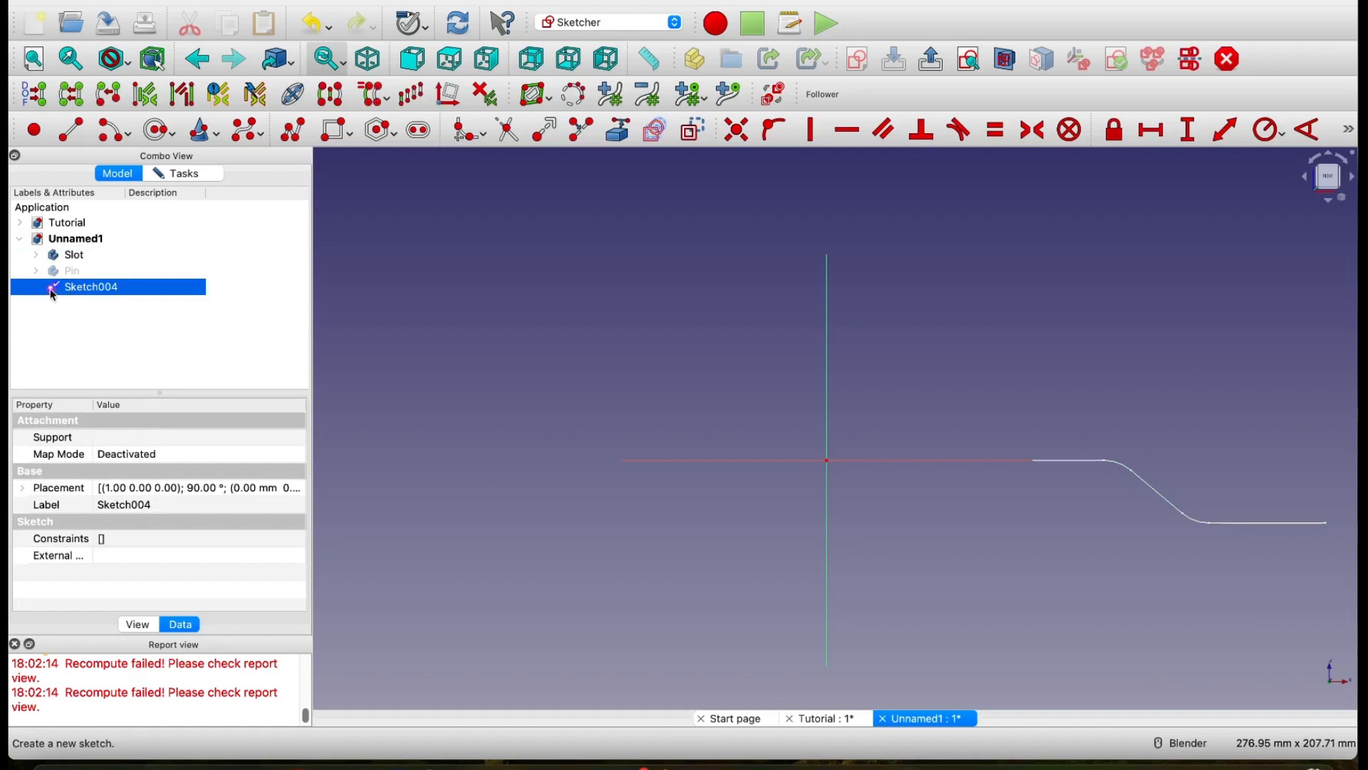
double_click(54, 291)
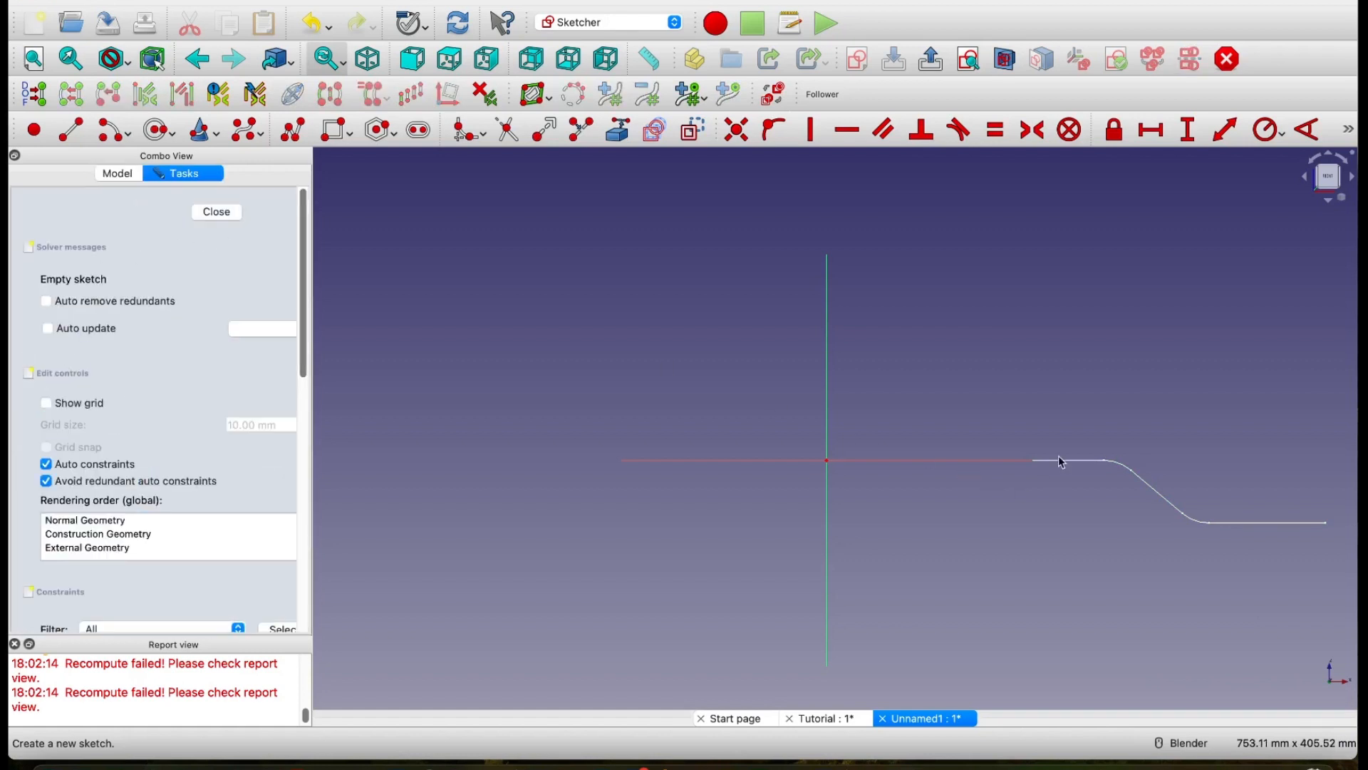
Step: Start a B-spline at the sketch origin and place three more control points along the horizontal axis, reaching out to about 103 mm
mouse_move(981, 406)
middle_mouse_down("shift")
mouse_move(739, 302)
mouse_move(751, 321)
middle_mouse_up("shift")
scroll(741, 303, "up", 2)
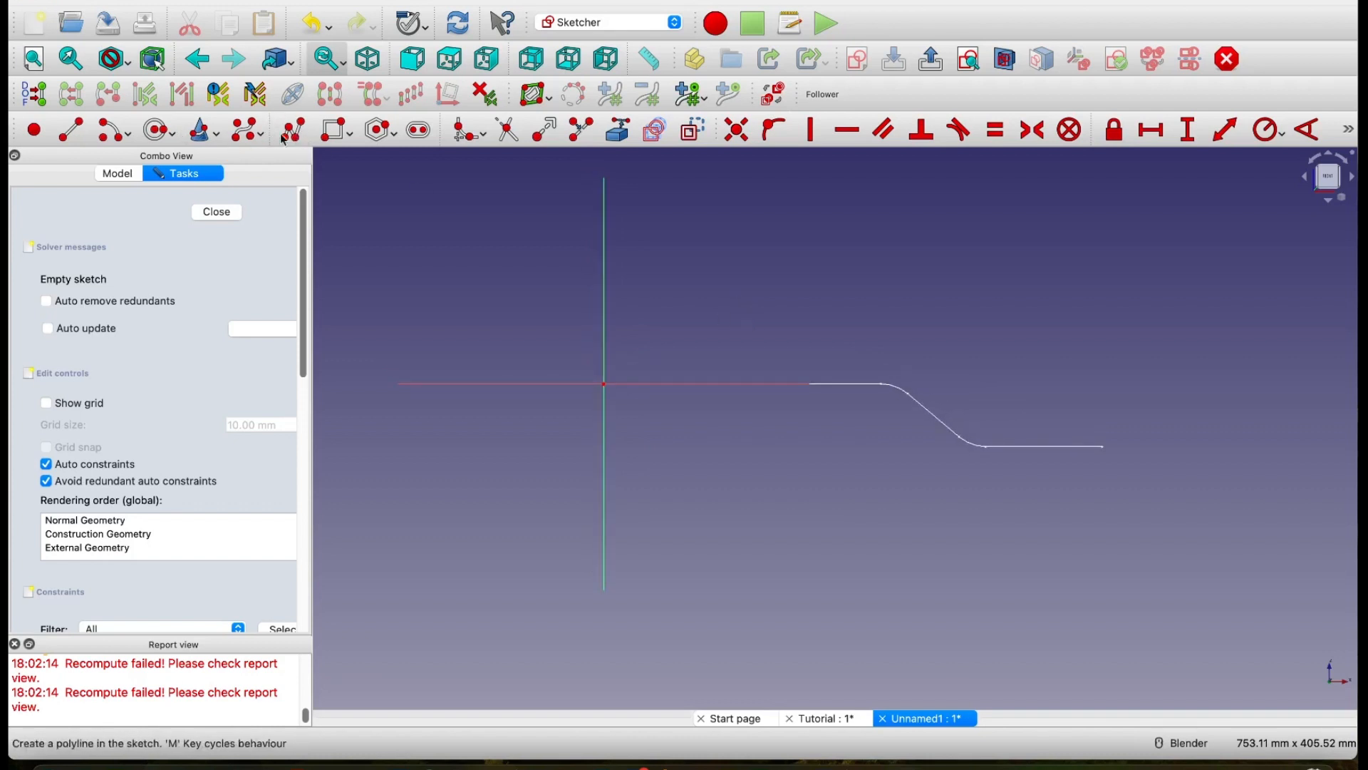
left_click(244, 132)
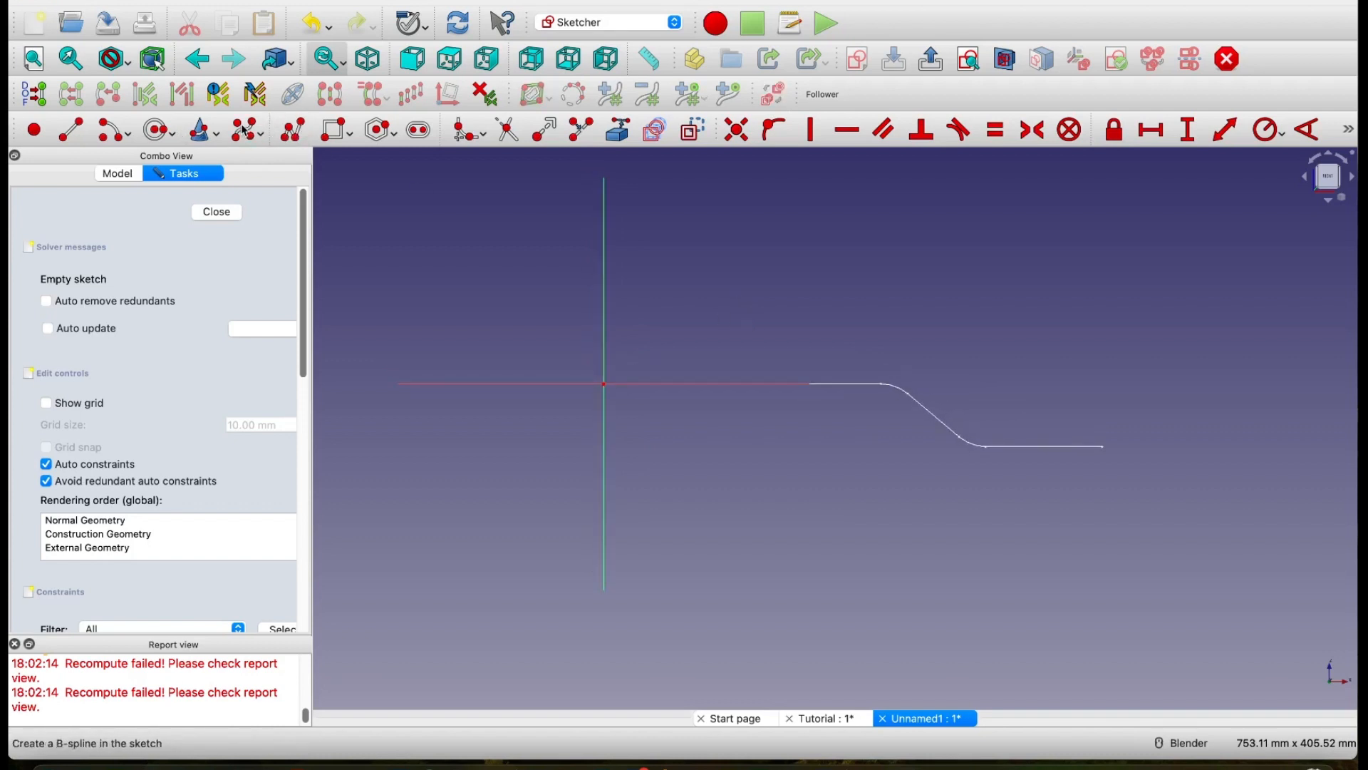
scroll(590, 362, "up", 4)
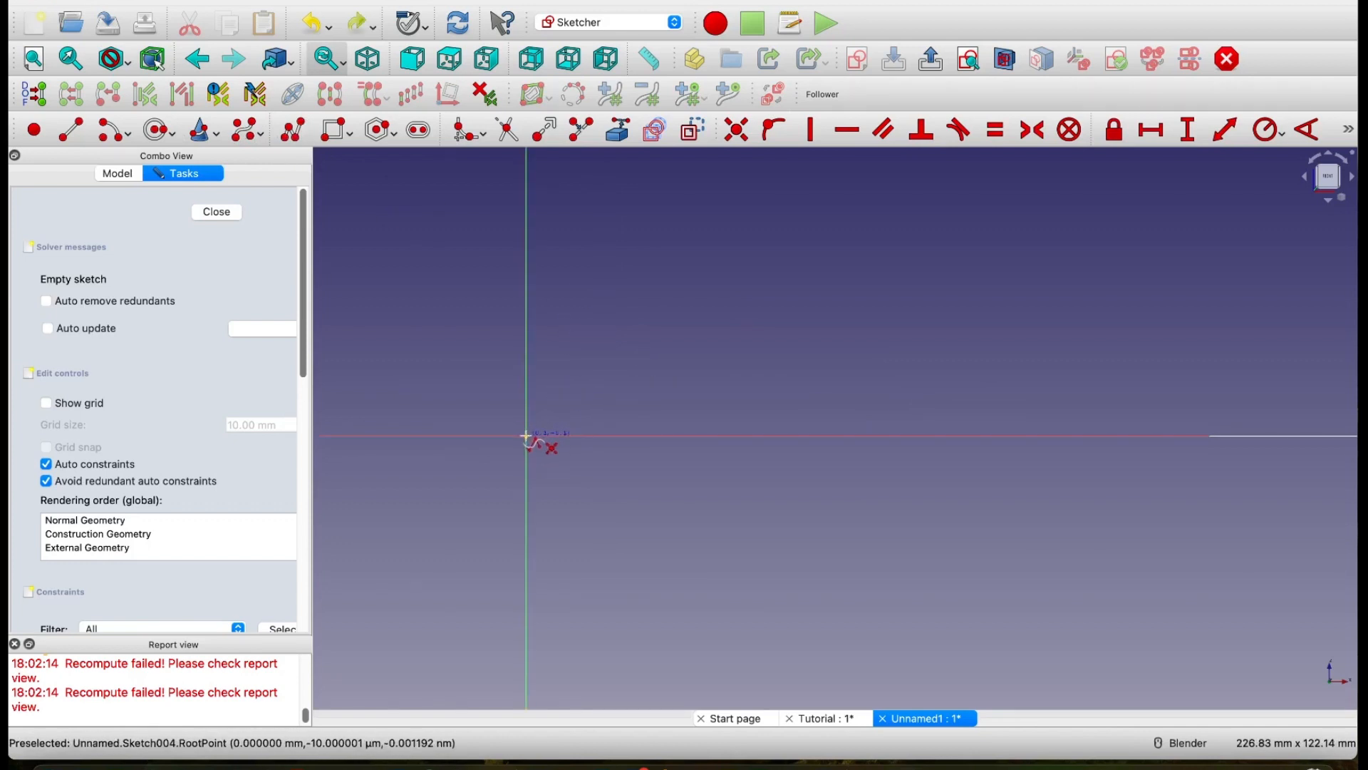
left_click(527, 436)
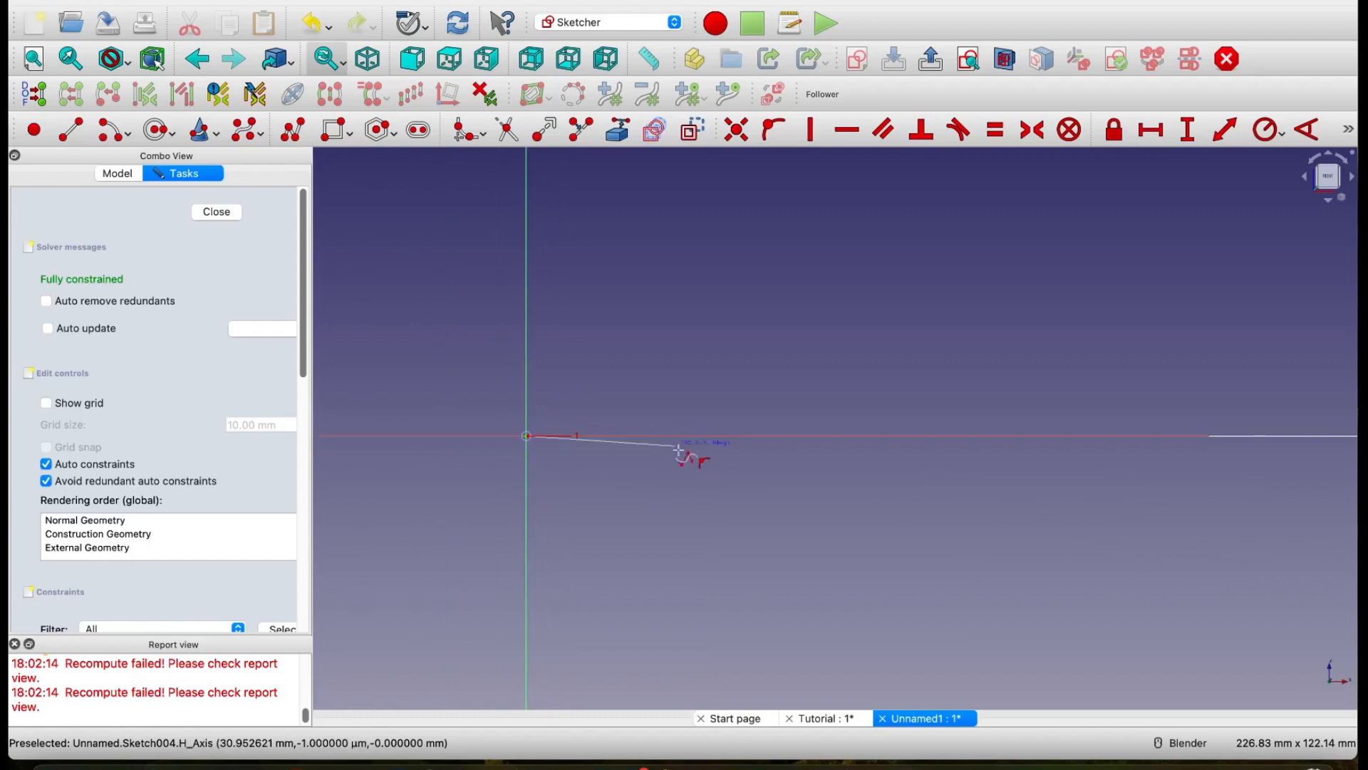
left_click(689, 435)
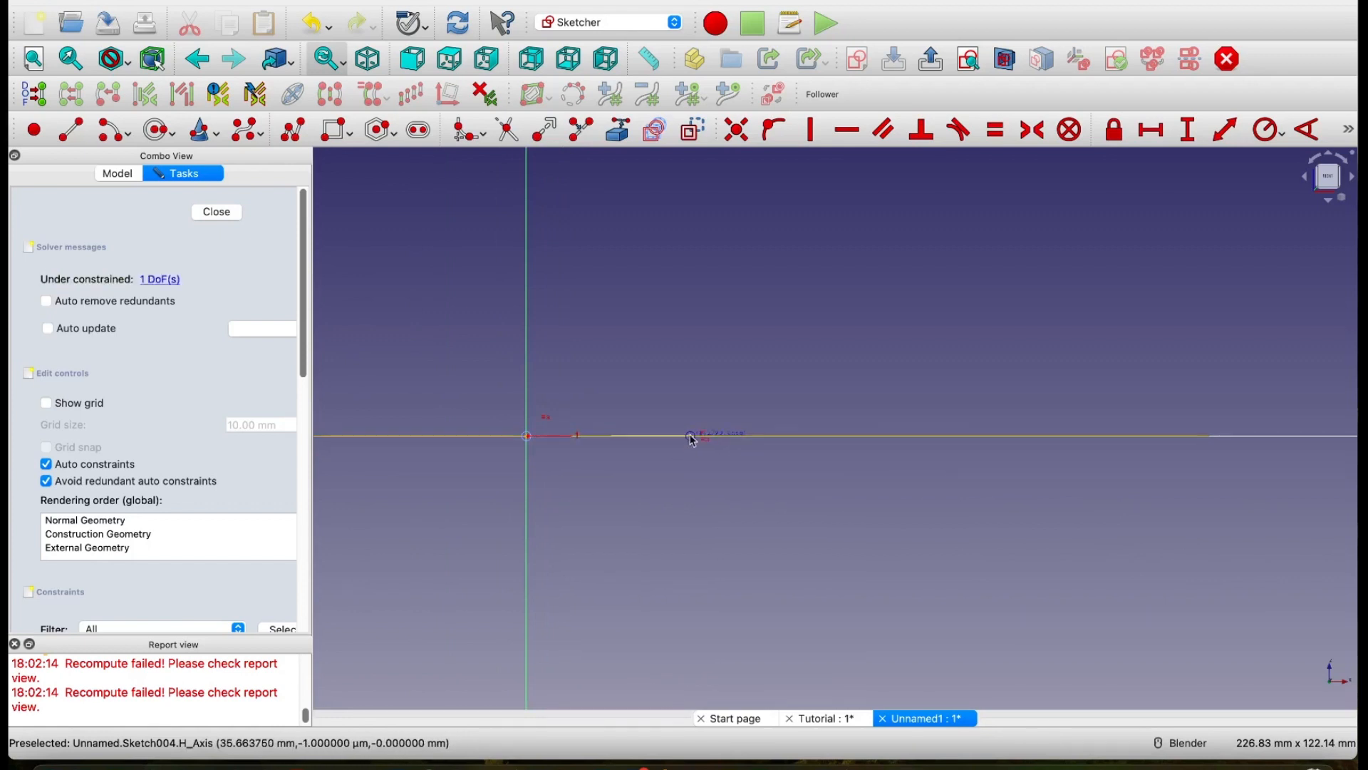
left_click(845, 435)
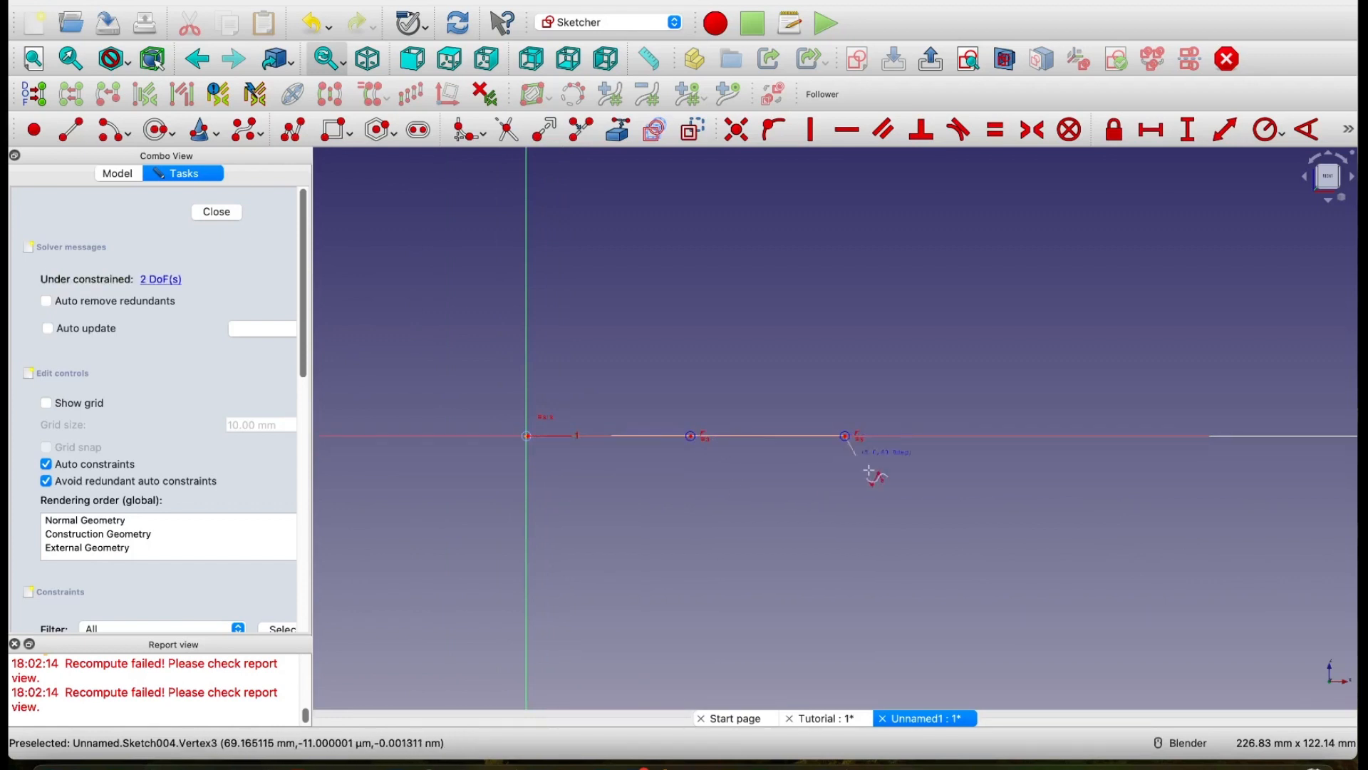
left_click(1001, 437)
Step: Continue the B-spline with control points near the Path's start, along its upper straight section and at the beginning of the upper bend
mouse_move(1068, 519)
middle_mouse_down("shift")
mouse_move(901, 519)
mouse_move(696, 468)
middle_mouse_up("shift")
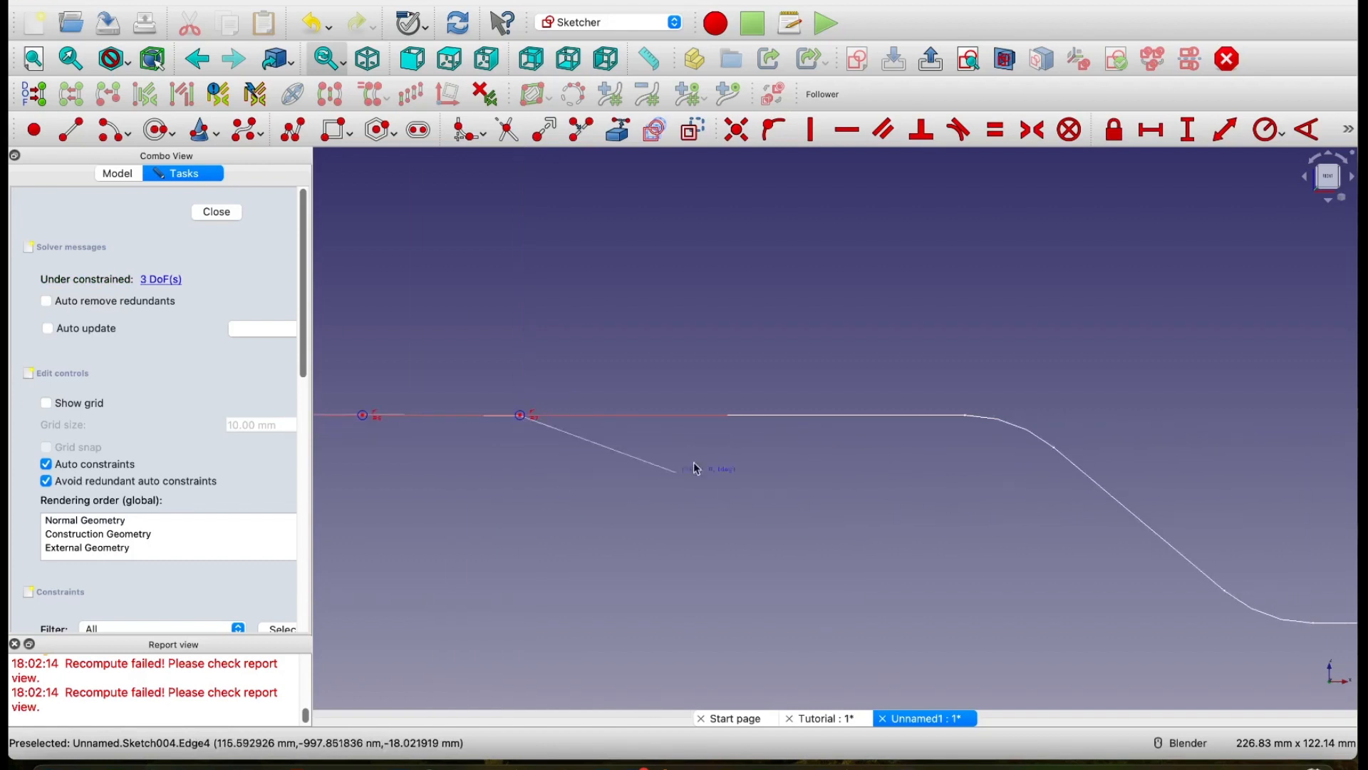
left_click(711, 415)
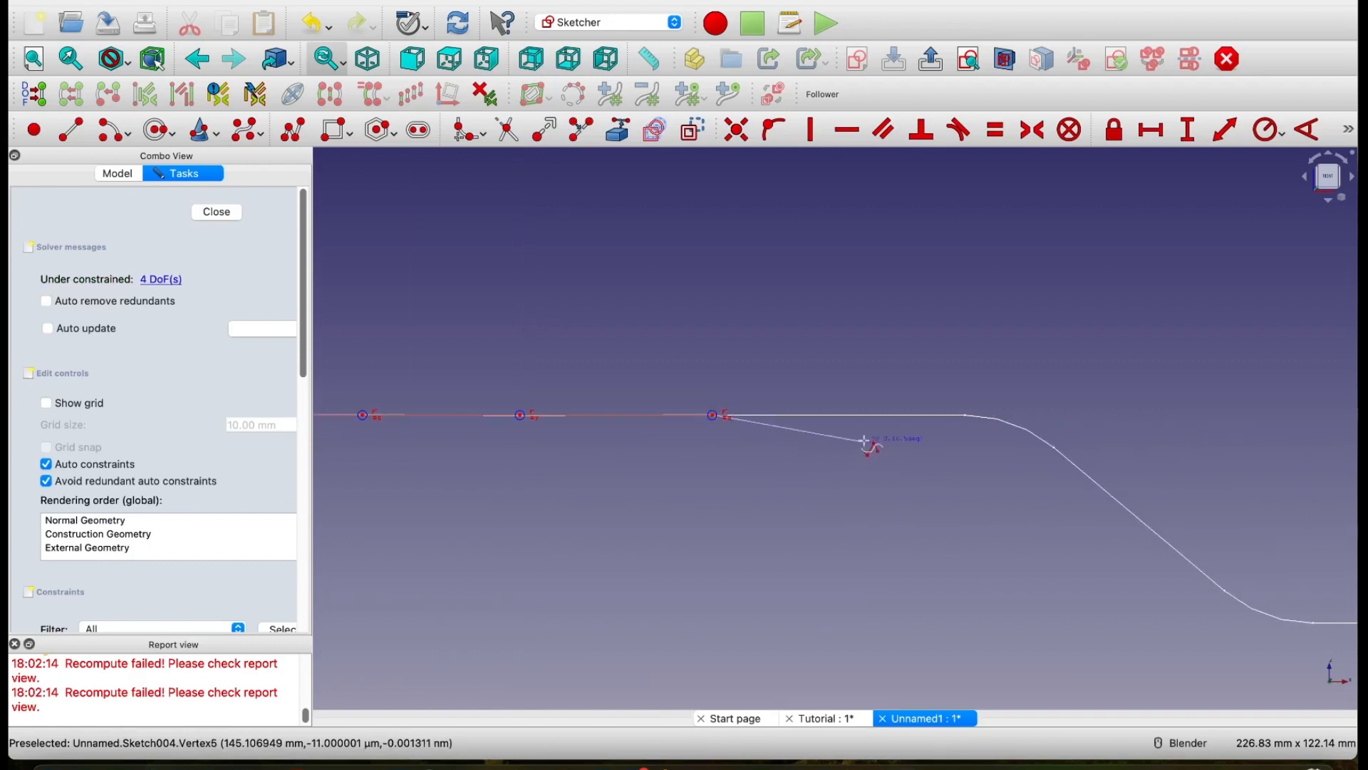
left_click(888, 415)
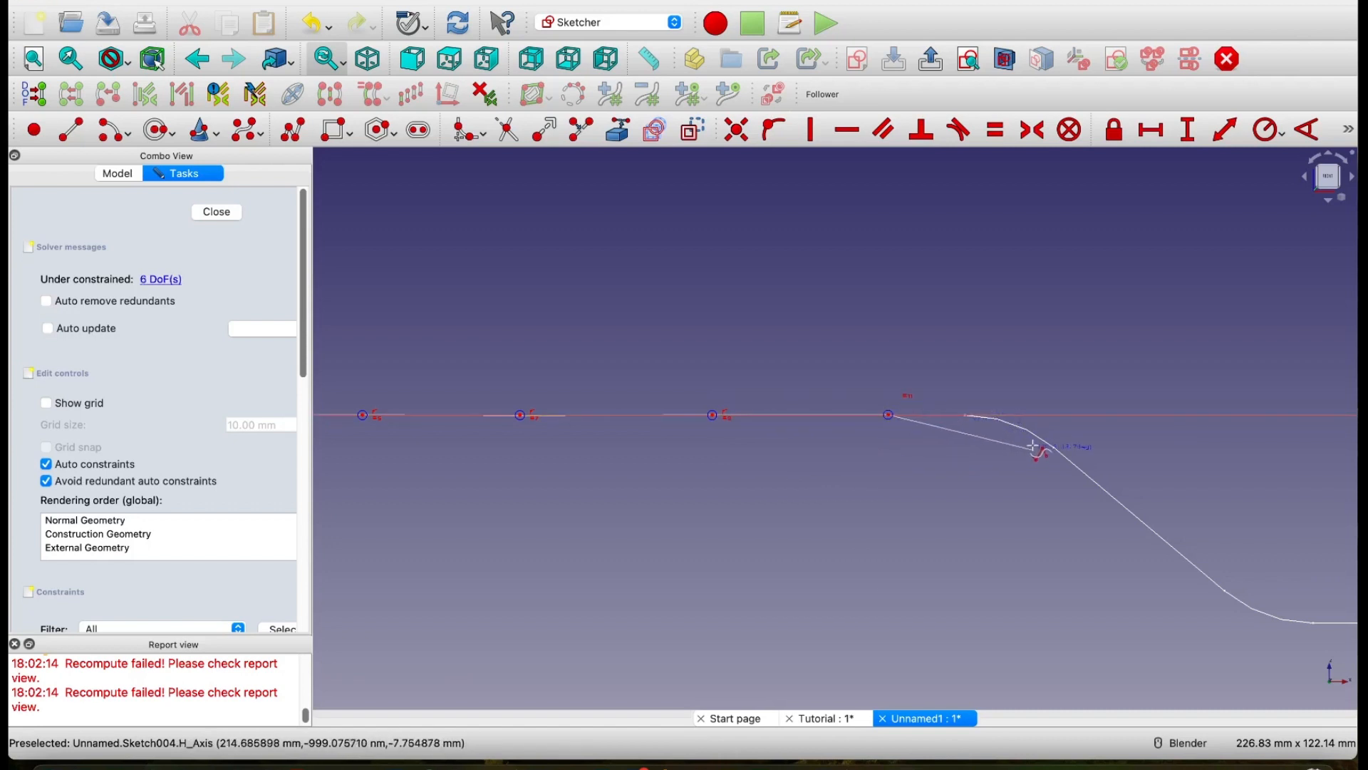
scroll(1038, 449, "up", 5)
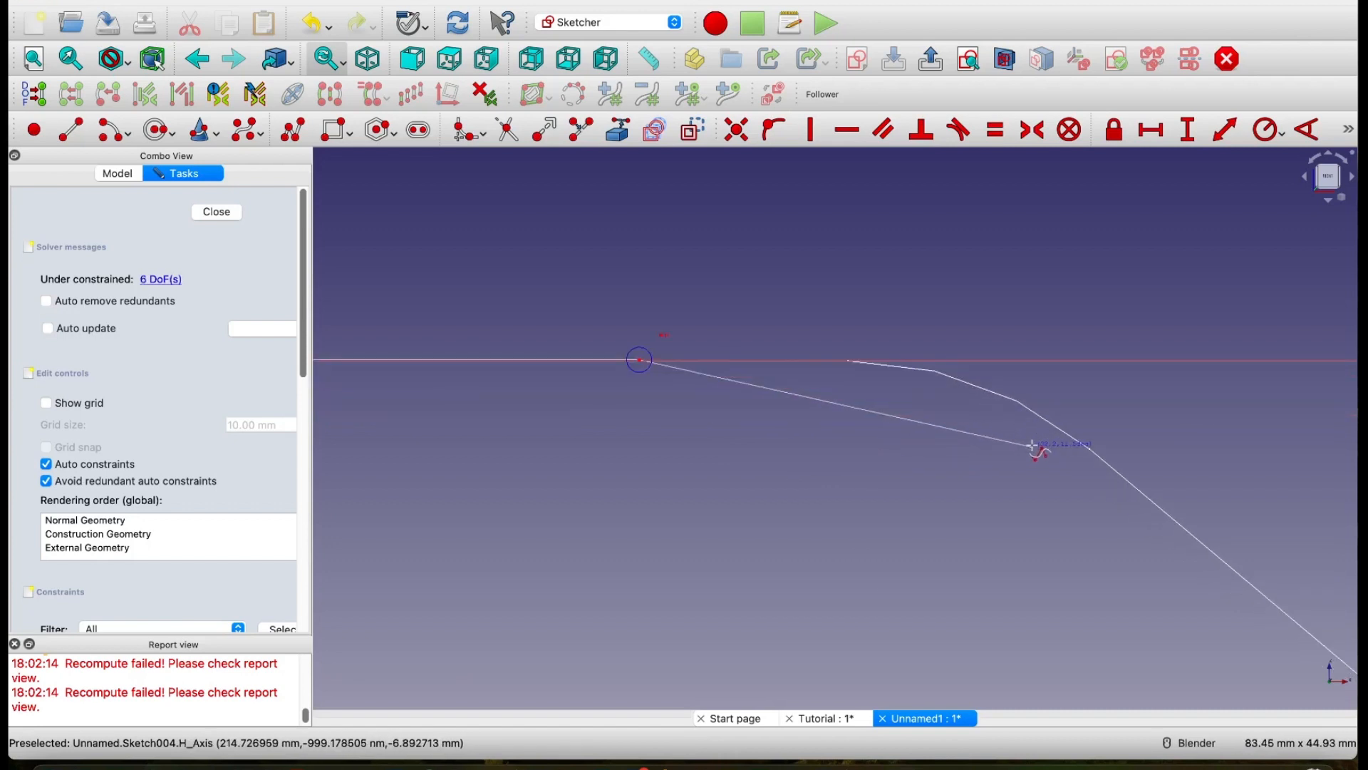
left_click(848, 361)
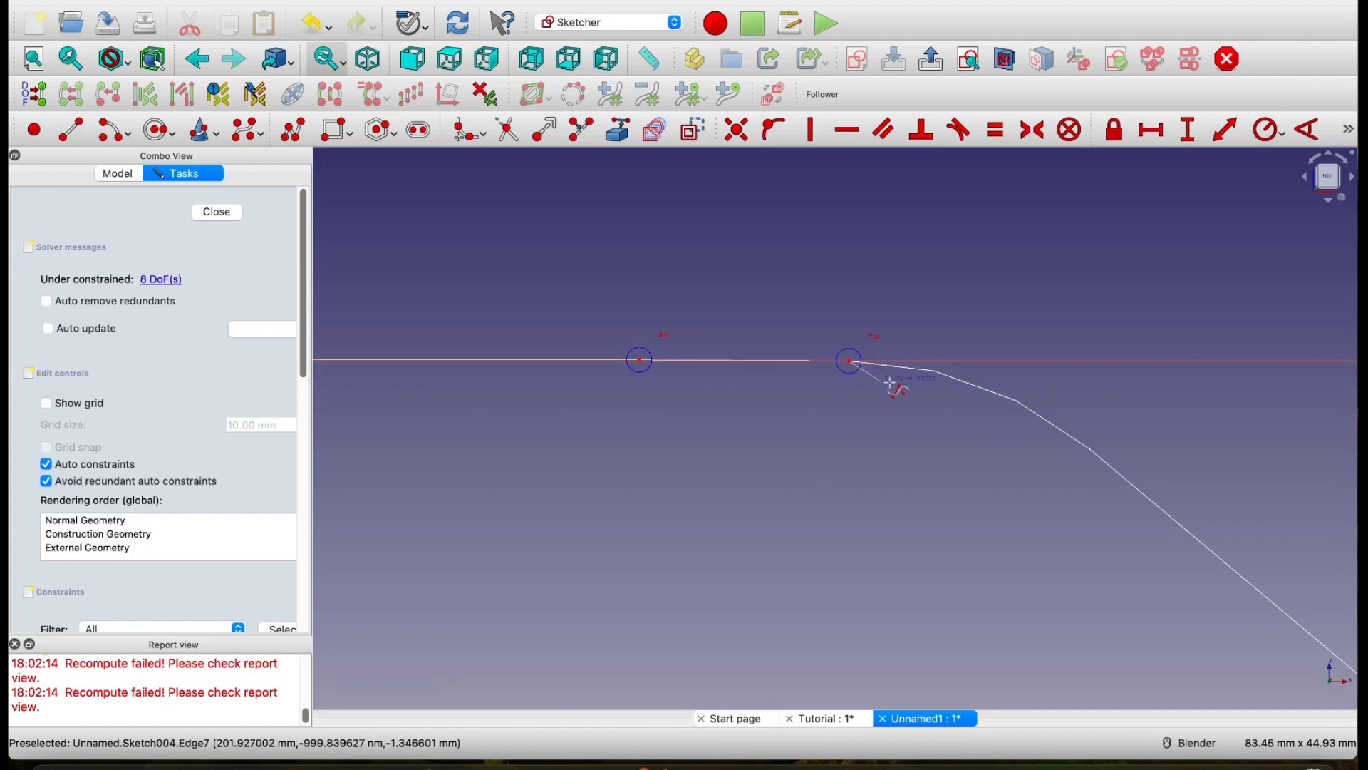
Step: Add three B-spline control points around the Path's upper bend and three more down its sloped straight section
left_click(935, 370)
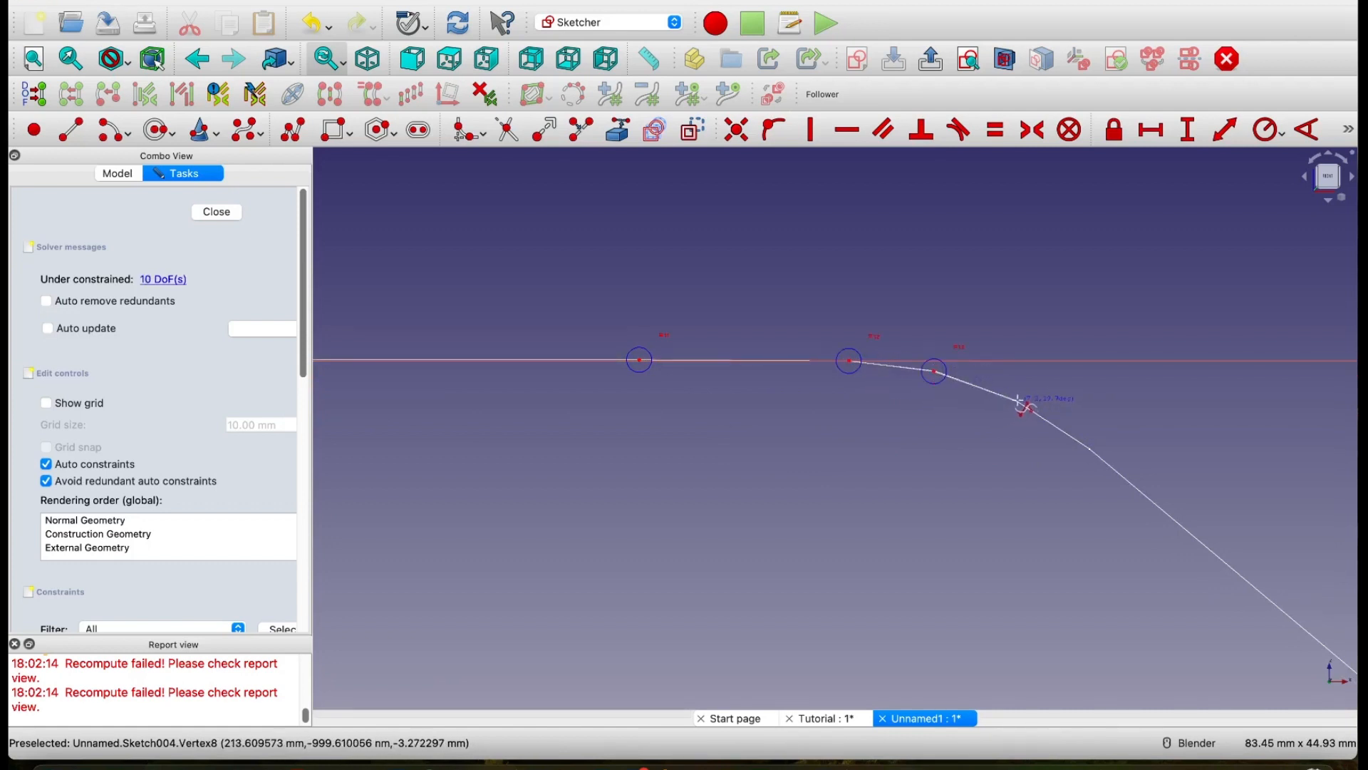
left_click(1018, 402)
left_click(1090, 448)
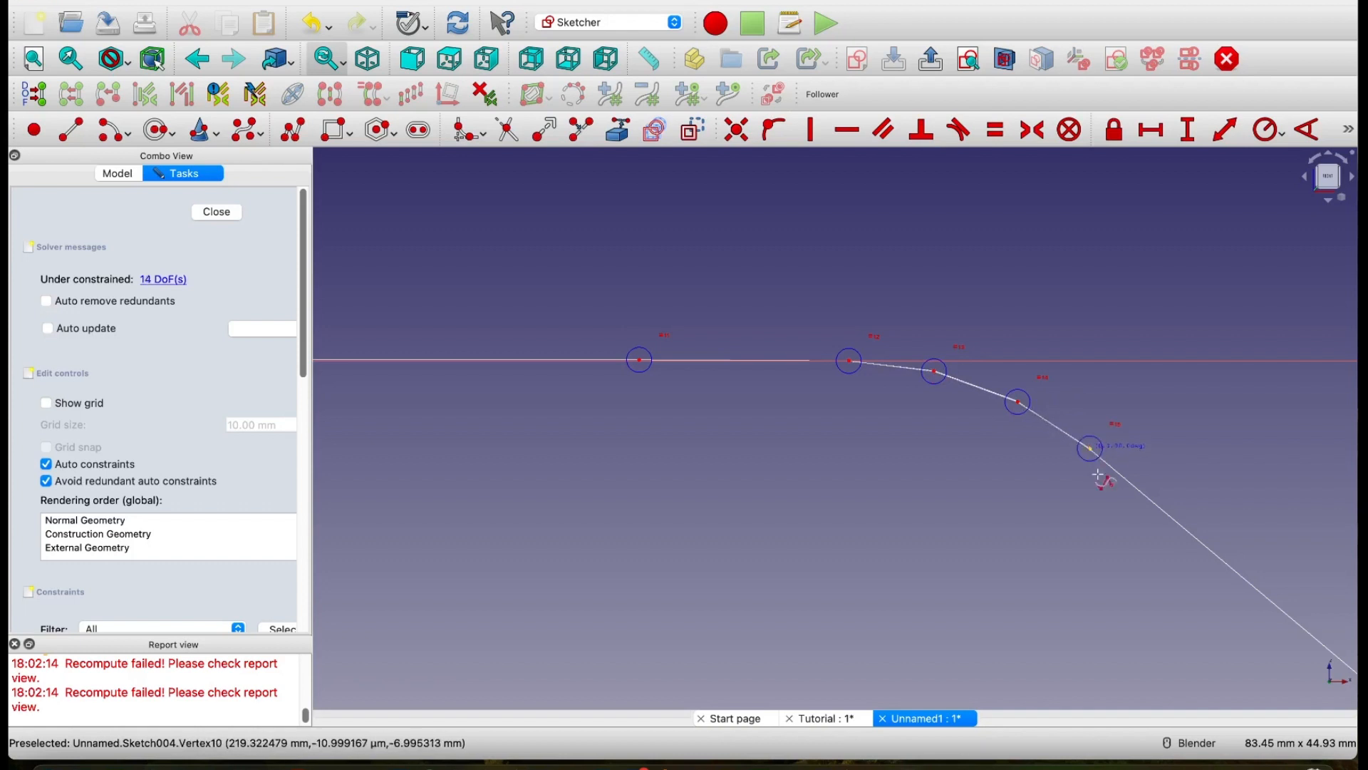
left_click(1234, 570)
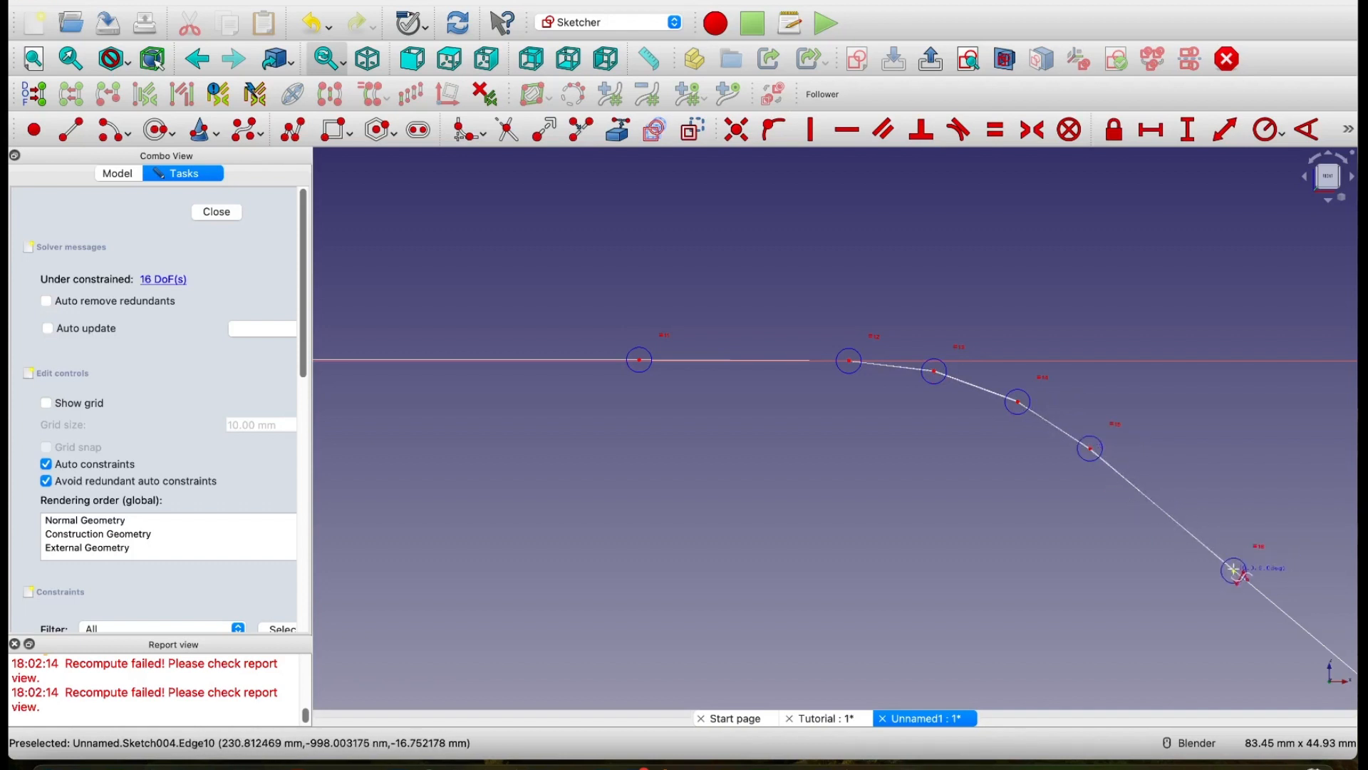
middle_click_drag(1232, 627, 679, 448, "shift")
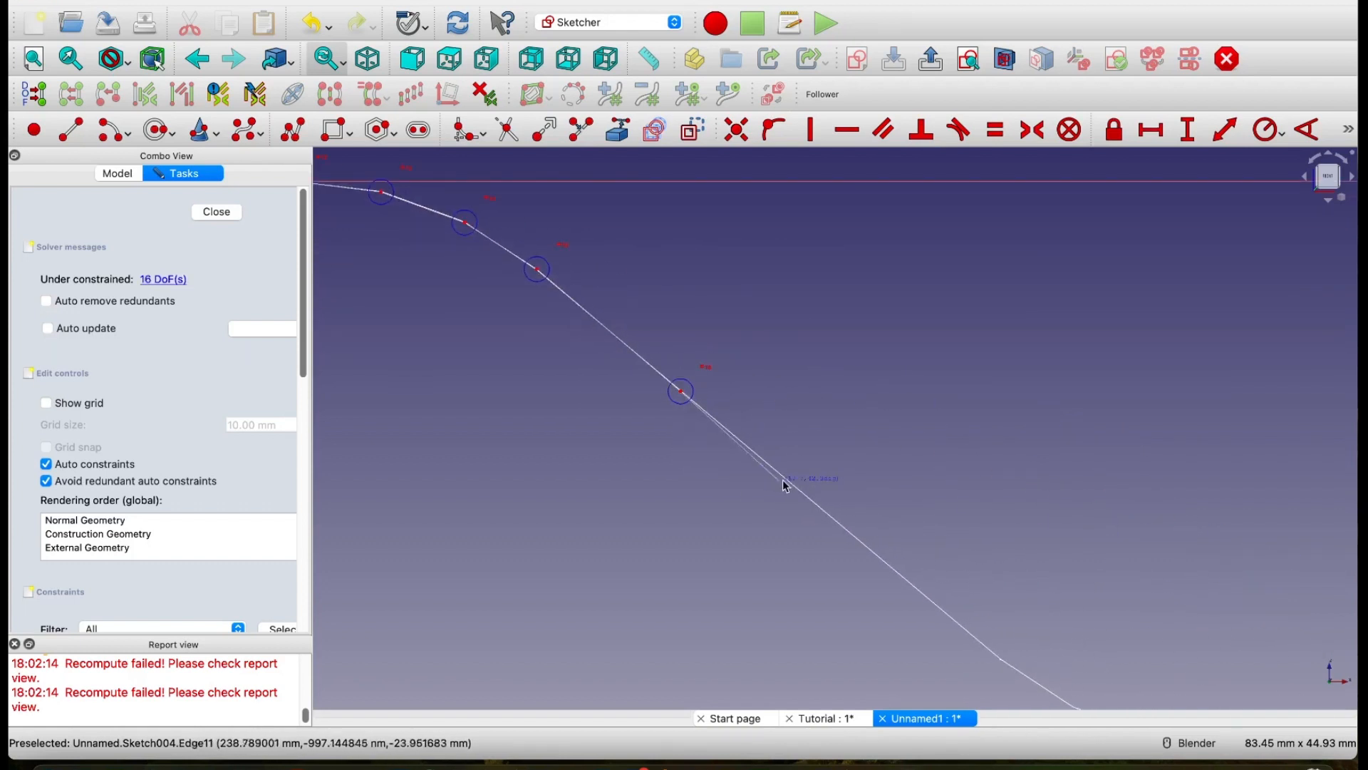
left_click(788, 481)
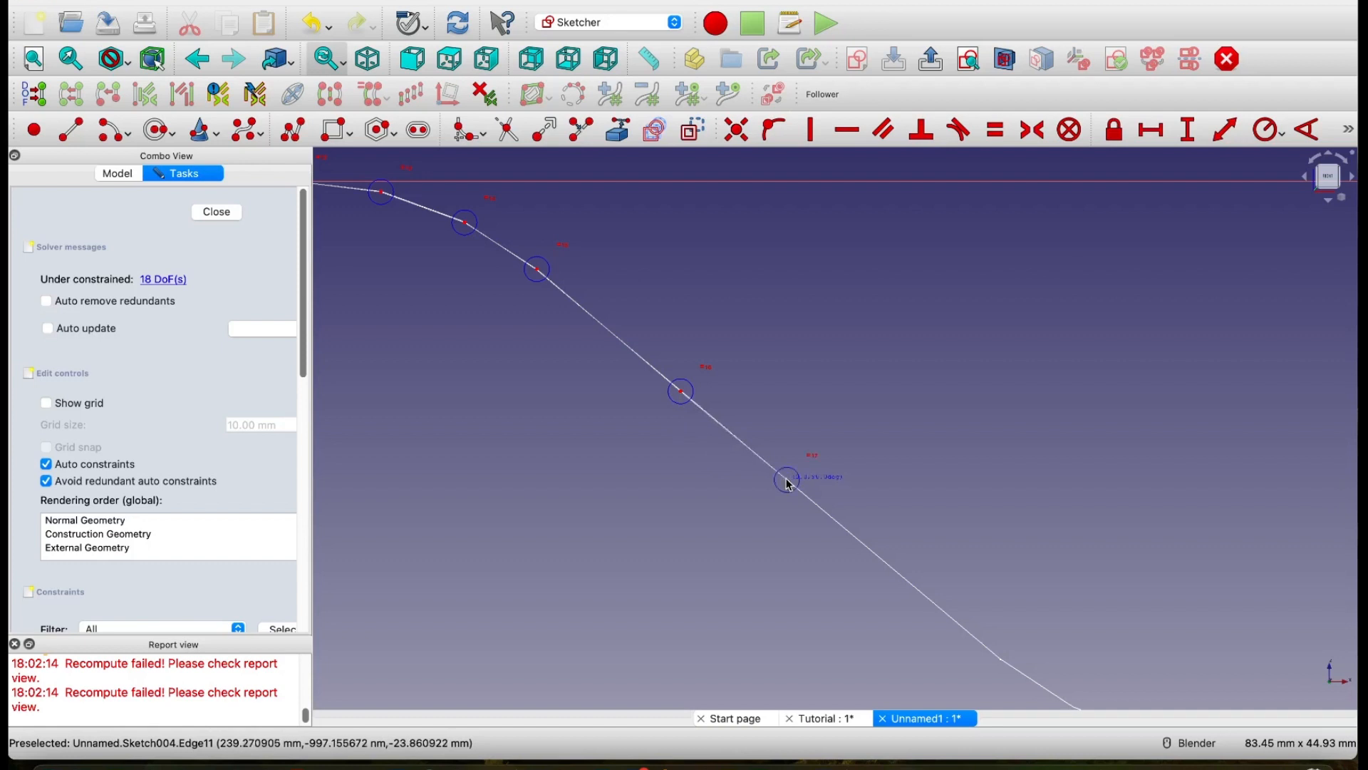
left_click(964, 627)
Step: Add four B-spline control points around the Path's lower bend, from the end of the slope to the lower straight section
middle_click_drag(1073, 650, 895, 439, "shift")
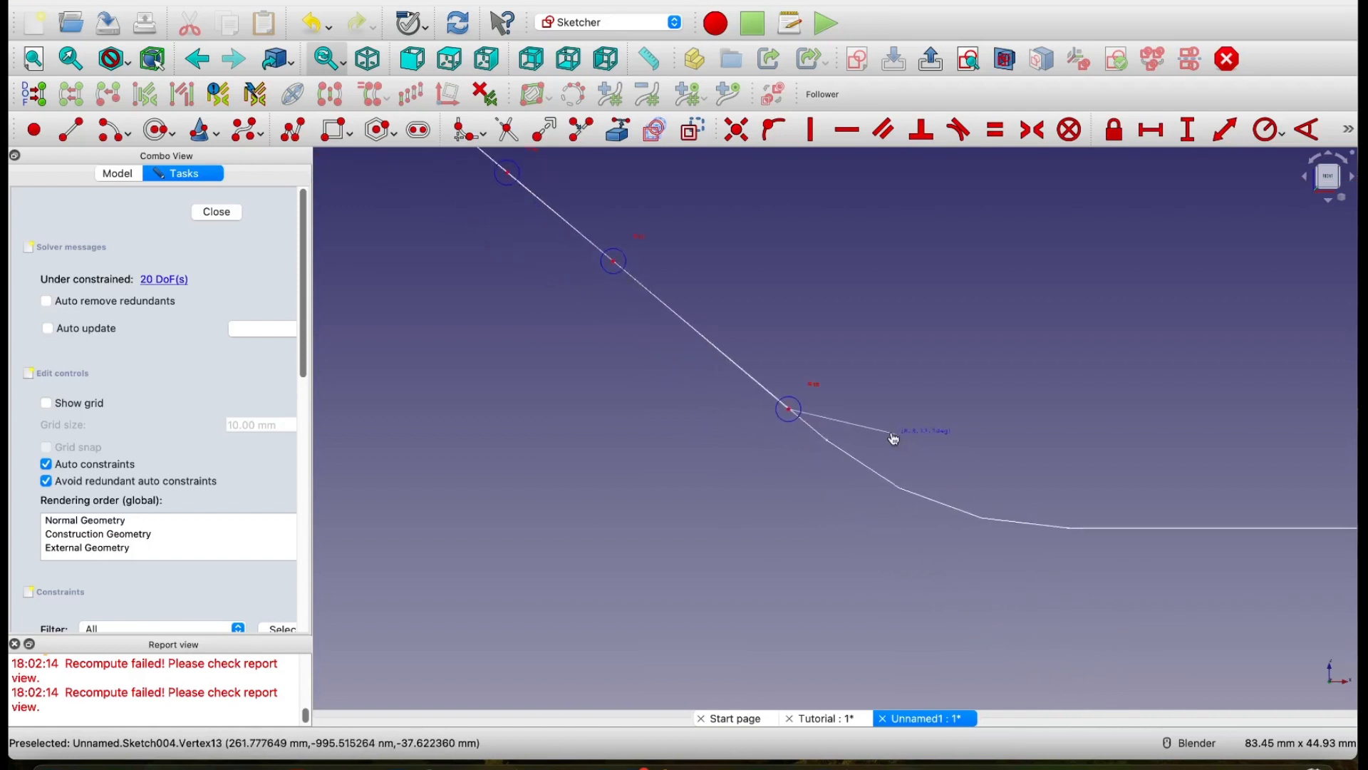
left_click(829, 441)
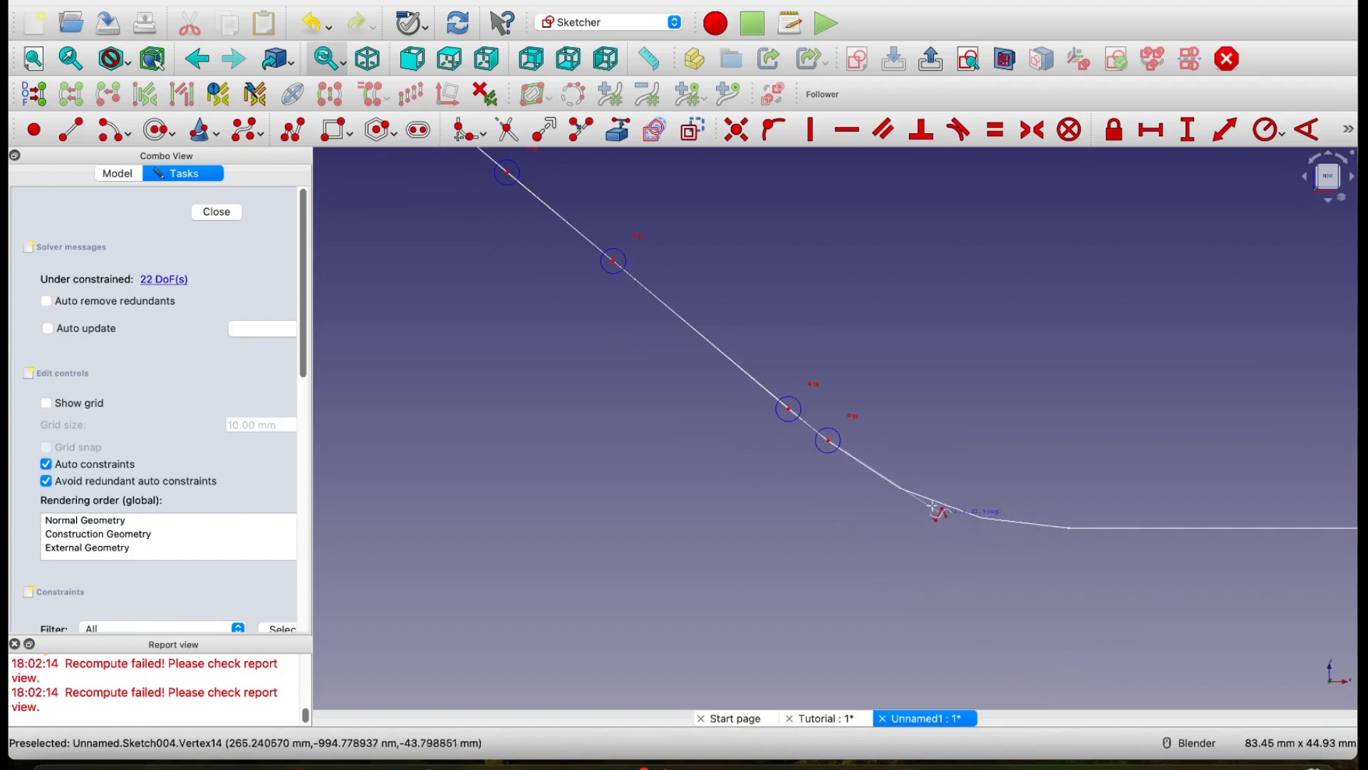
left_click(900, 489)
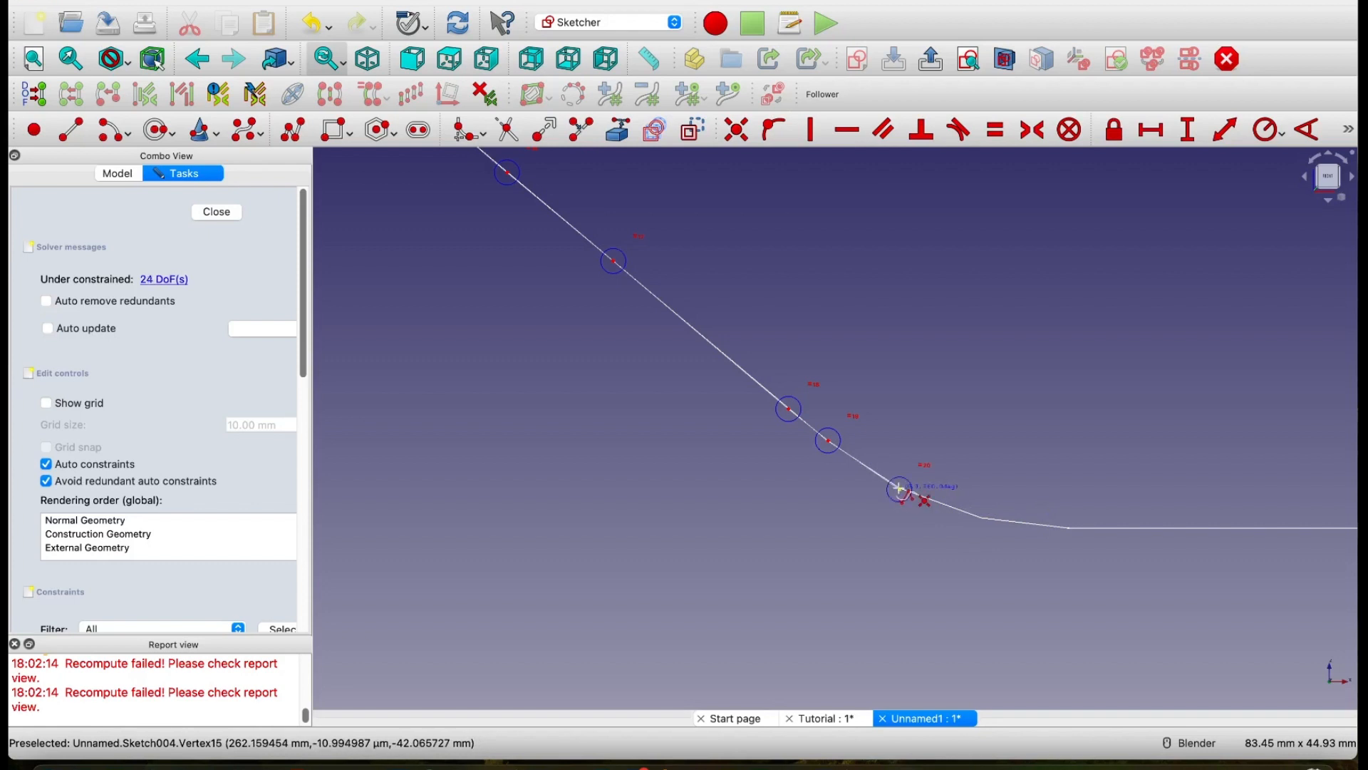
left_click(983, 518)
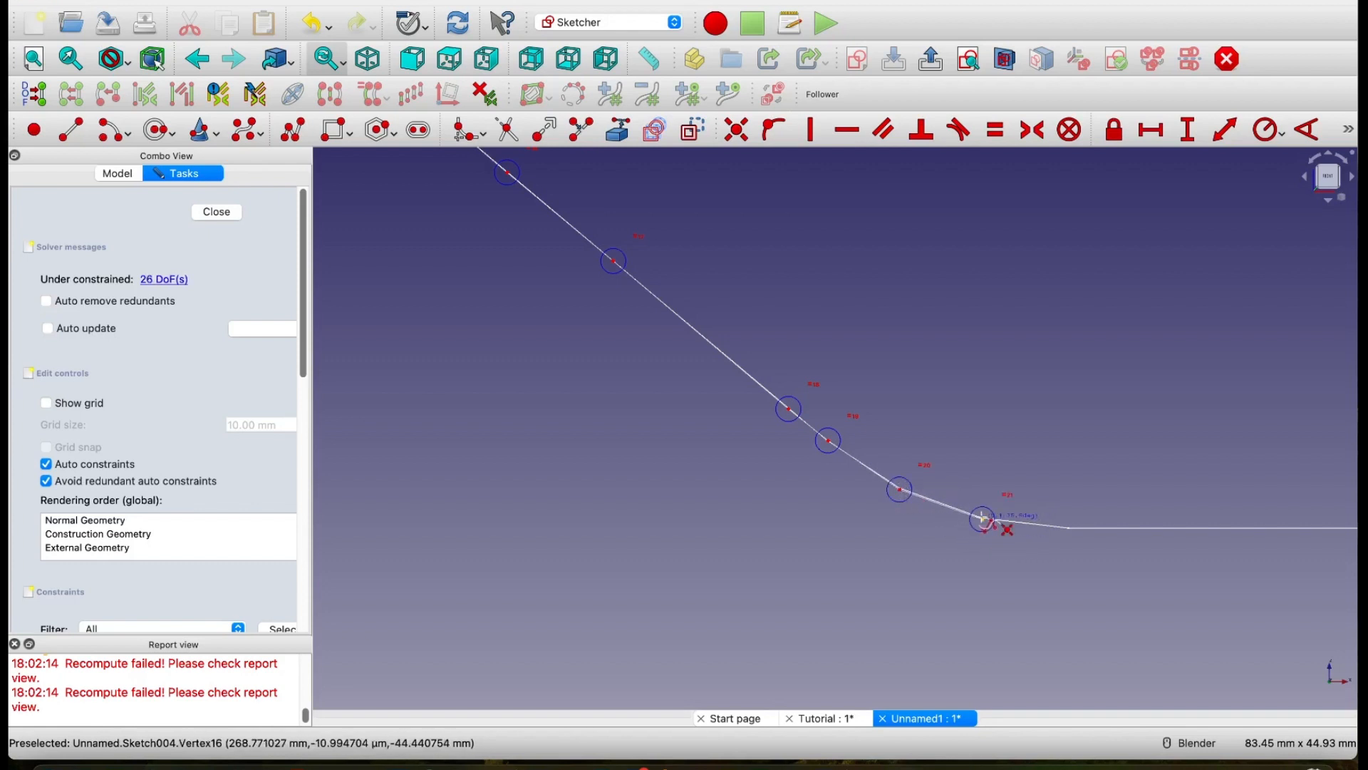
left_click(1070, 528)
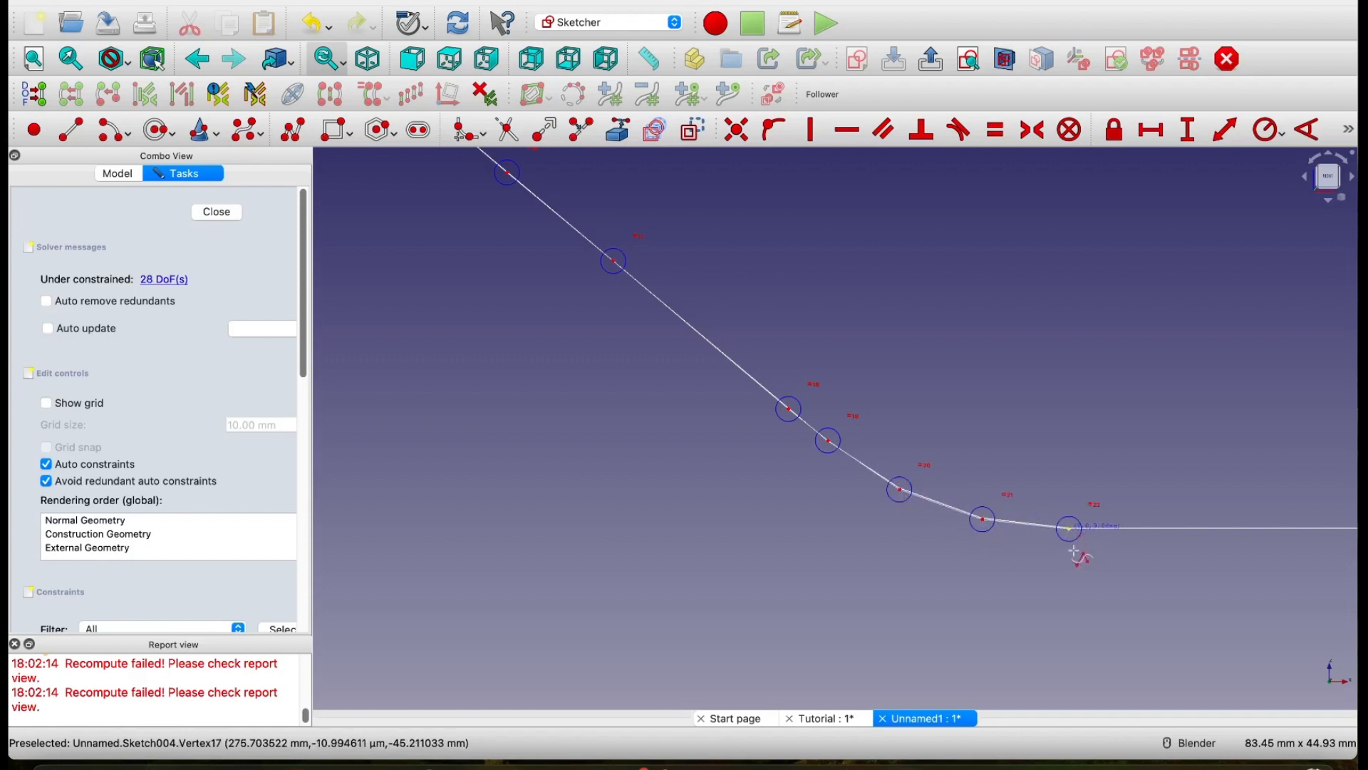
Step: Place five control points along the Path's lower straight section, the last at the Path's end, and finish the B-spline there
middle_click_drag(1133, 606, 769, 588, "shift")
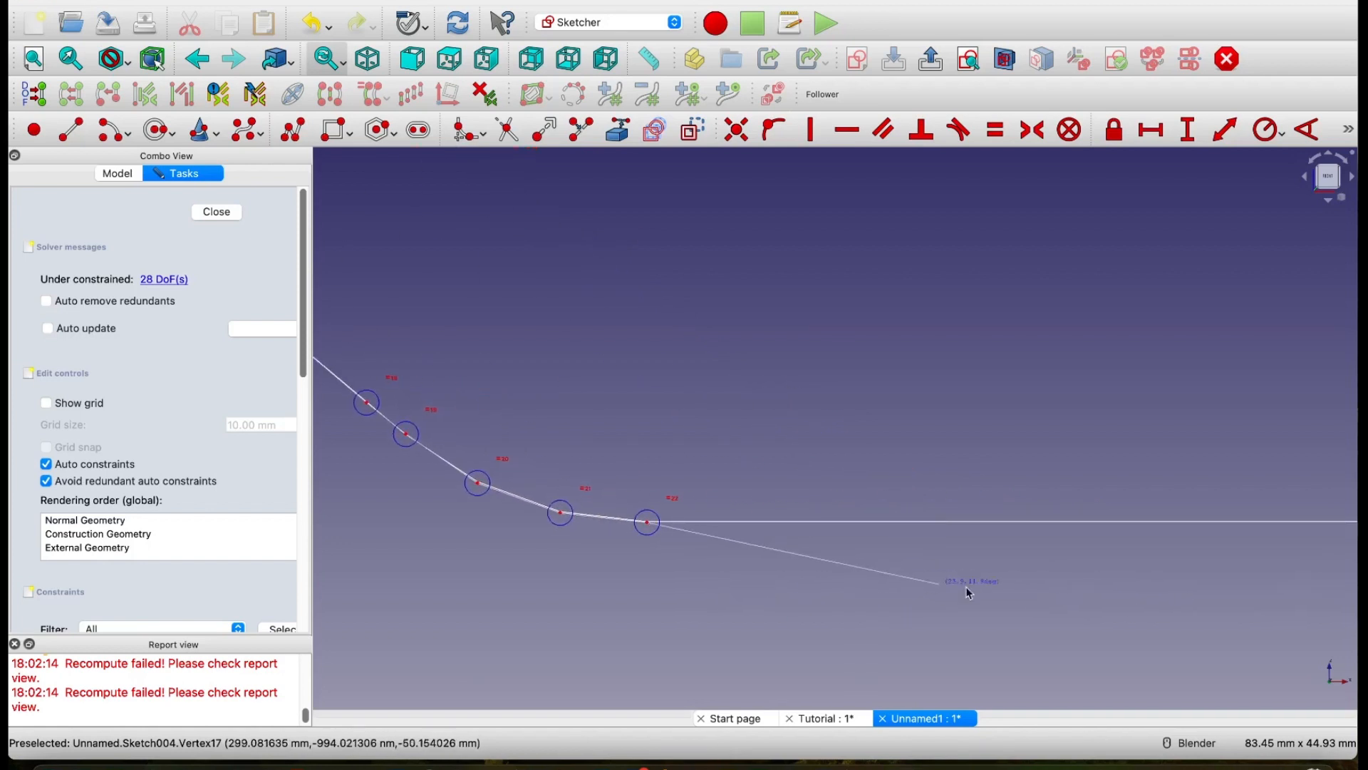
left_click(885, 523)
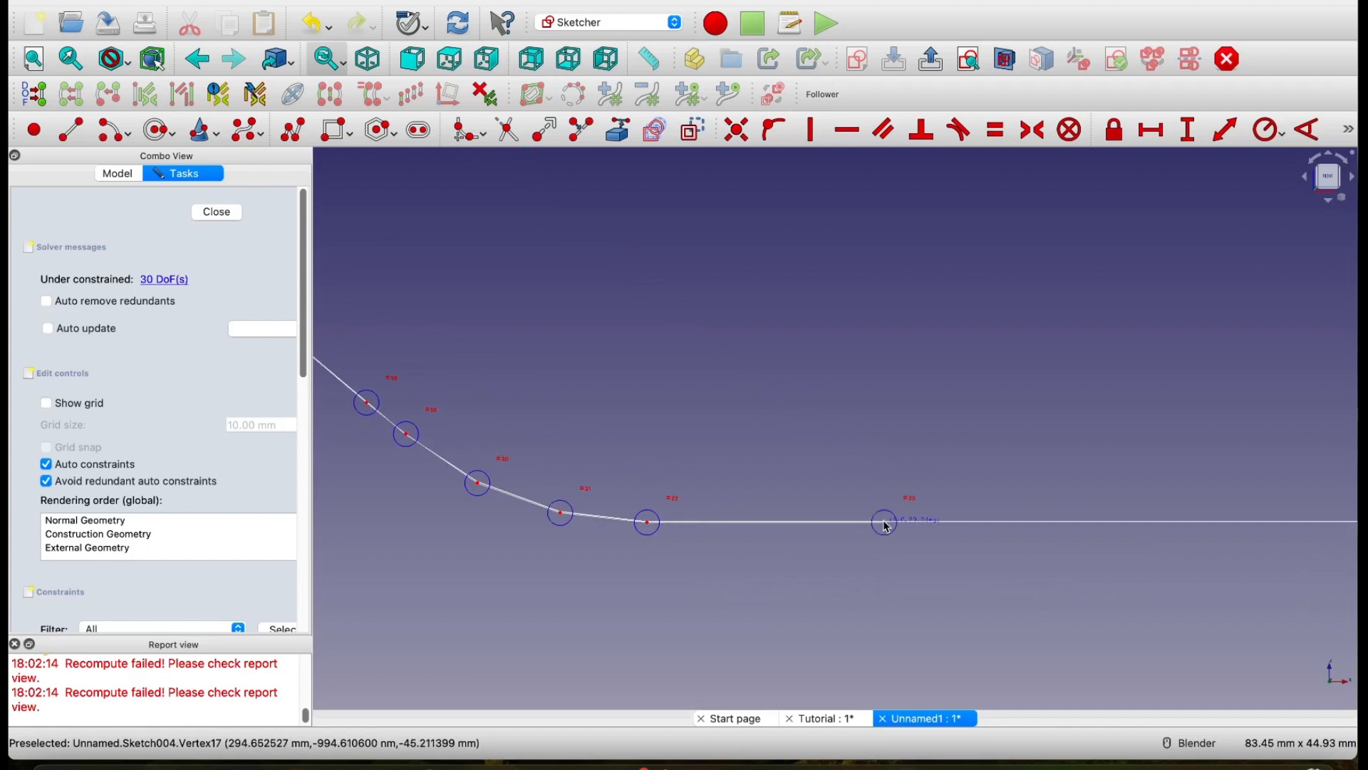
left_click(1060, 522)
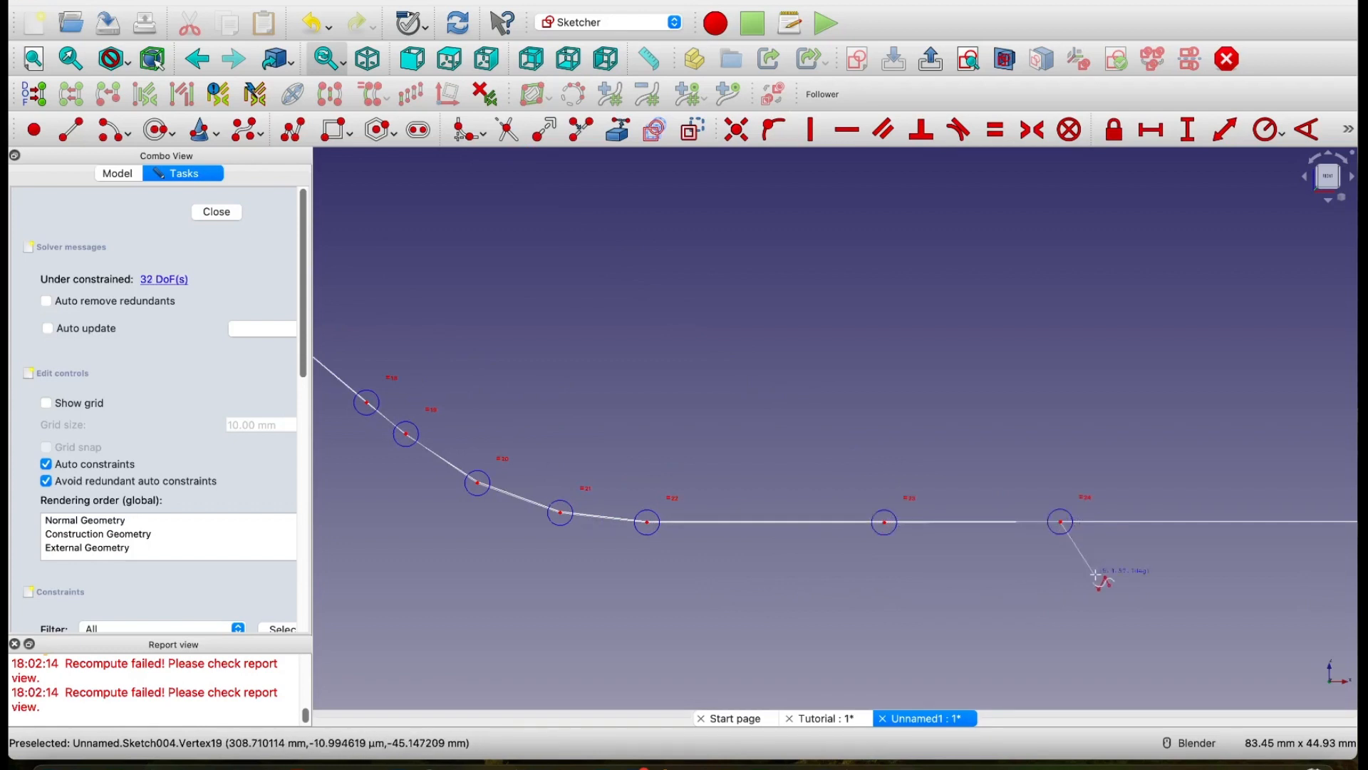
middle_click_drag(1105, 582, 696, 575, "shift")
left_click(842, 511)
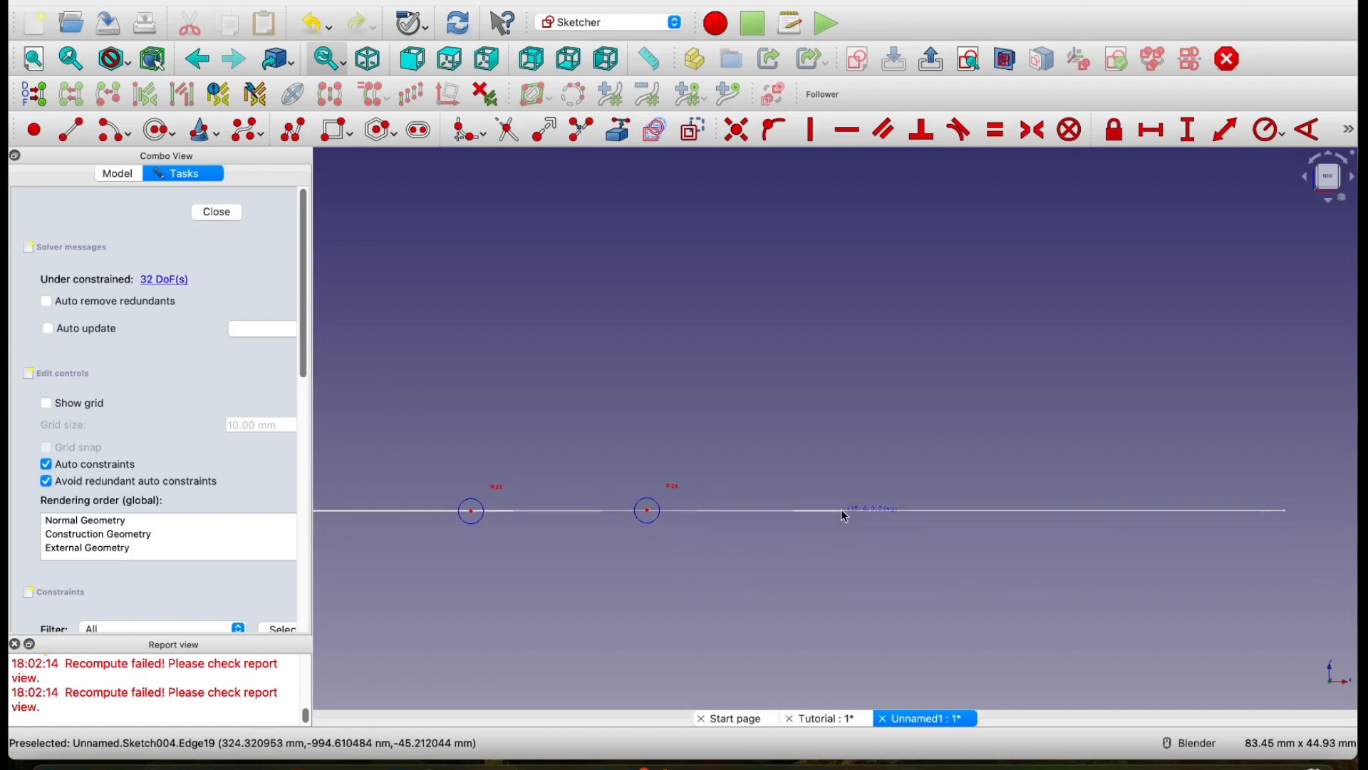
left_click(1099, 511)
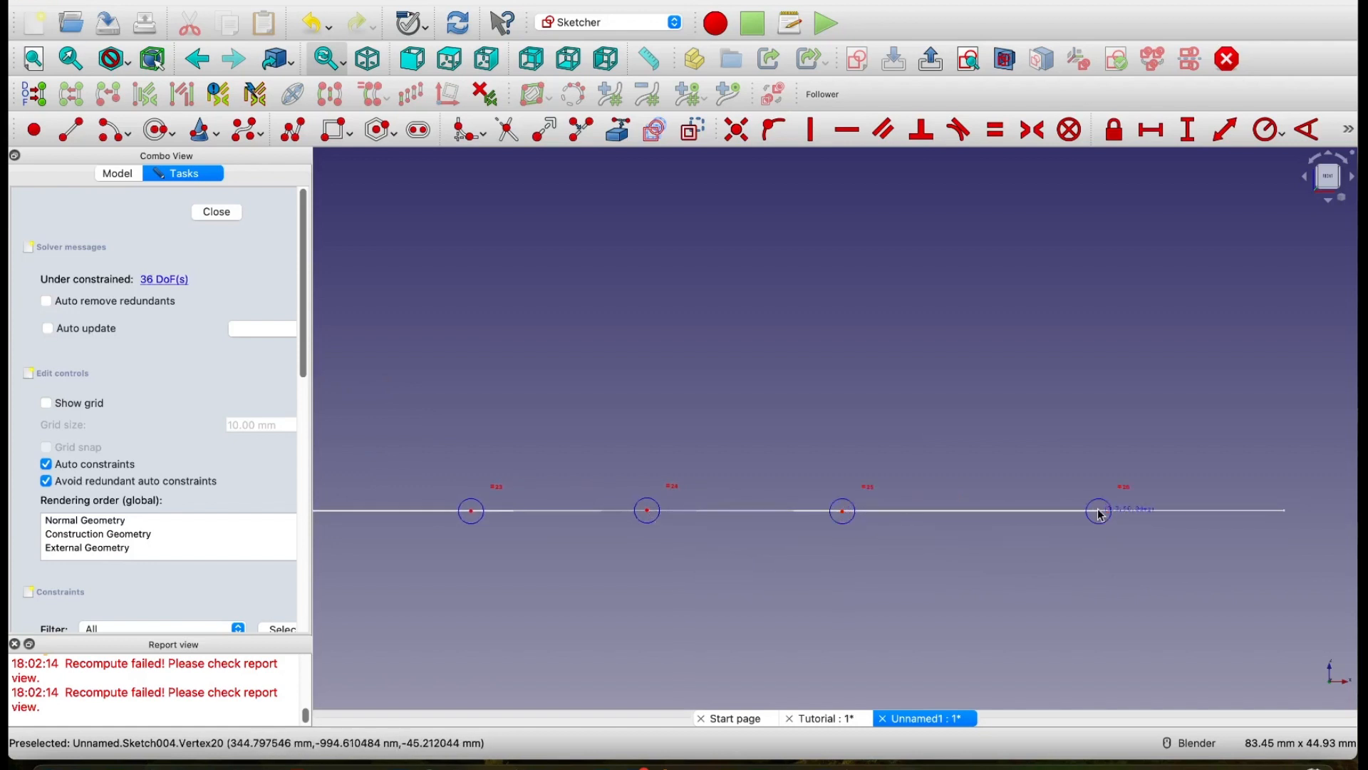
left_click(1285, 510)
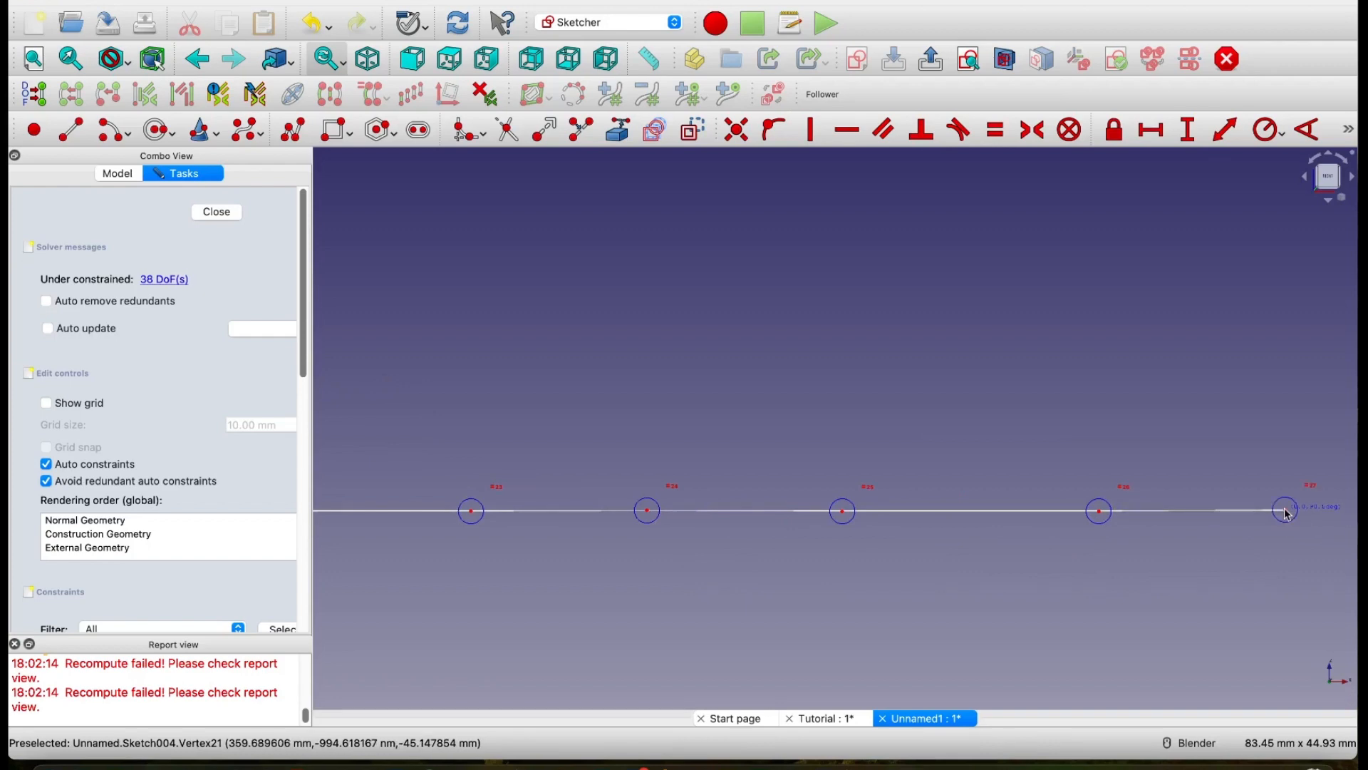
right_click(1274, 558)
scroll(1076, 580, "down", 6)
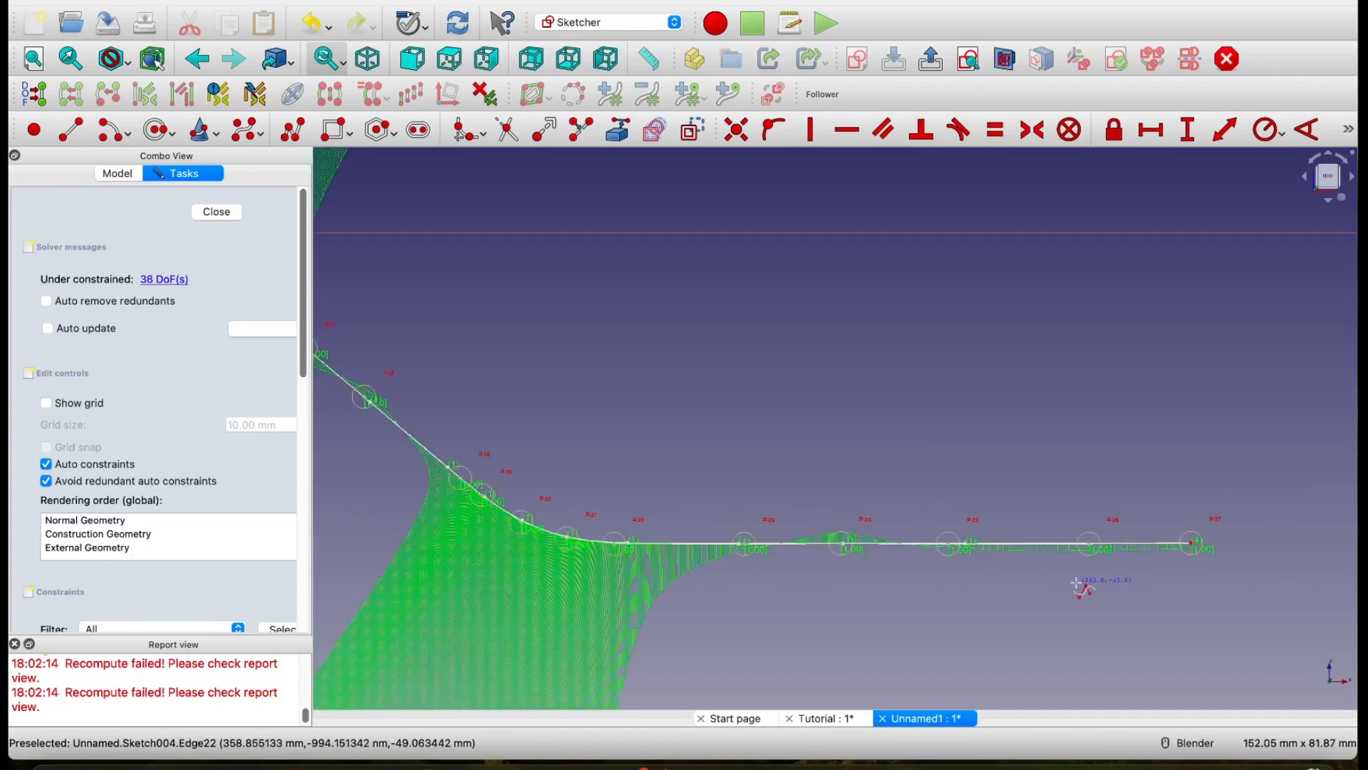
scroll(791, 486, "down", 2)
scroll(791, 486, "down", 2)
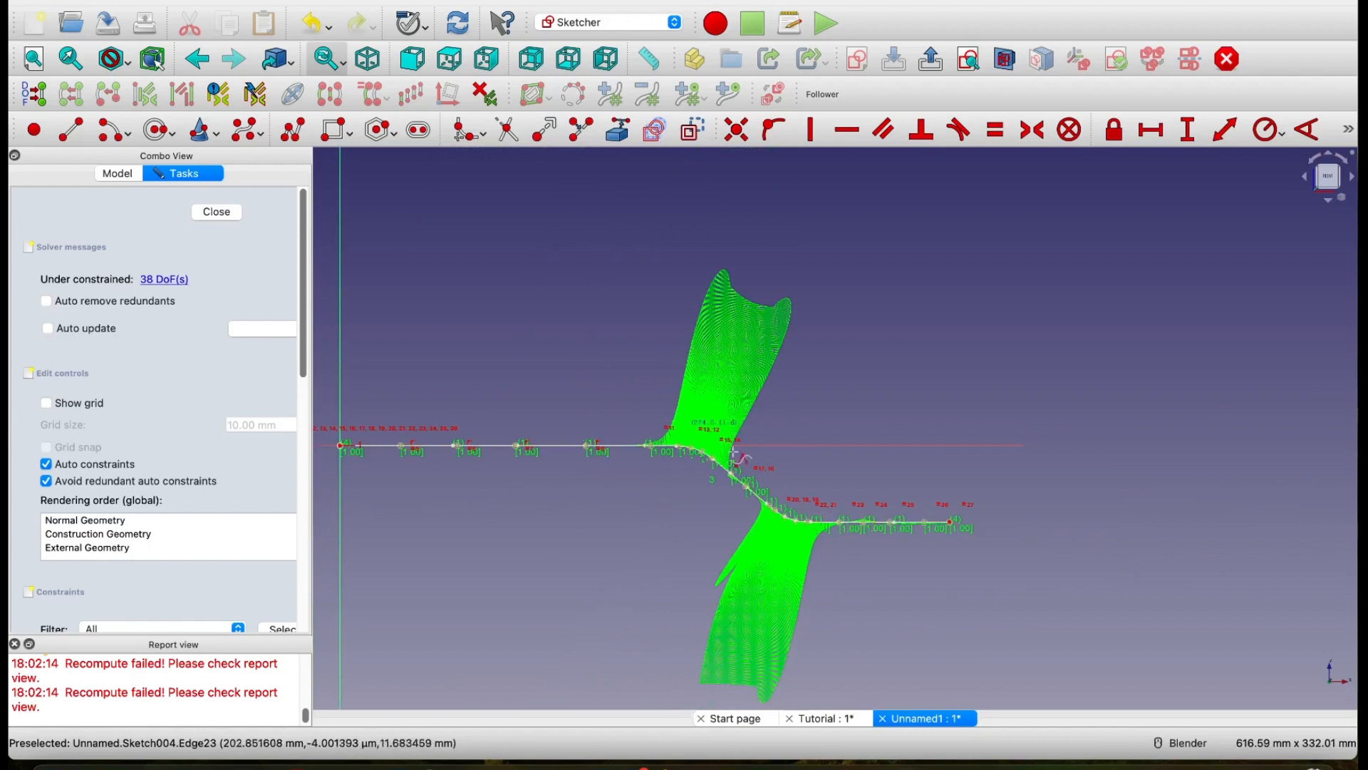
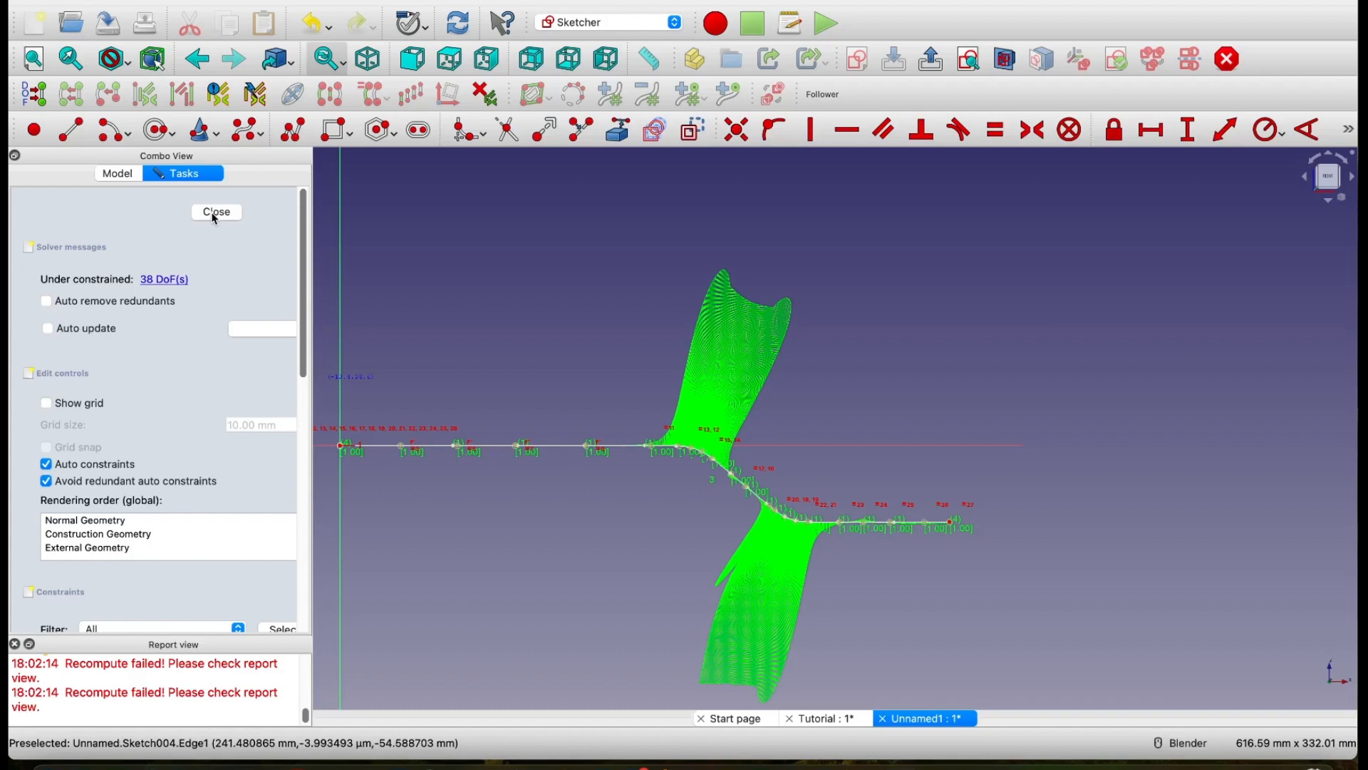
Step: Close the B-spline sketch, view the Path from the front and hide the slot's original Path sketch
left_click(216, 212)
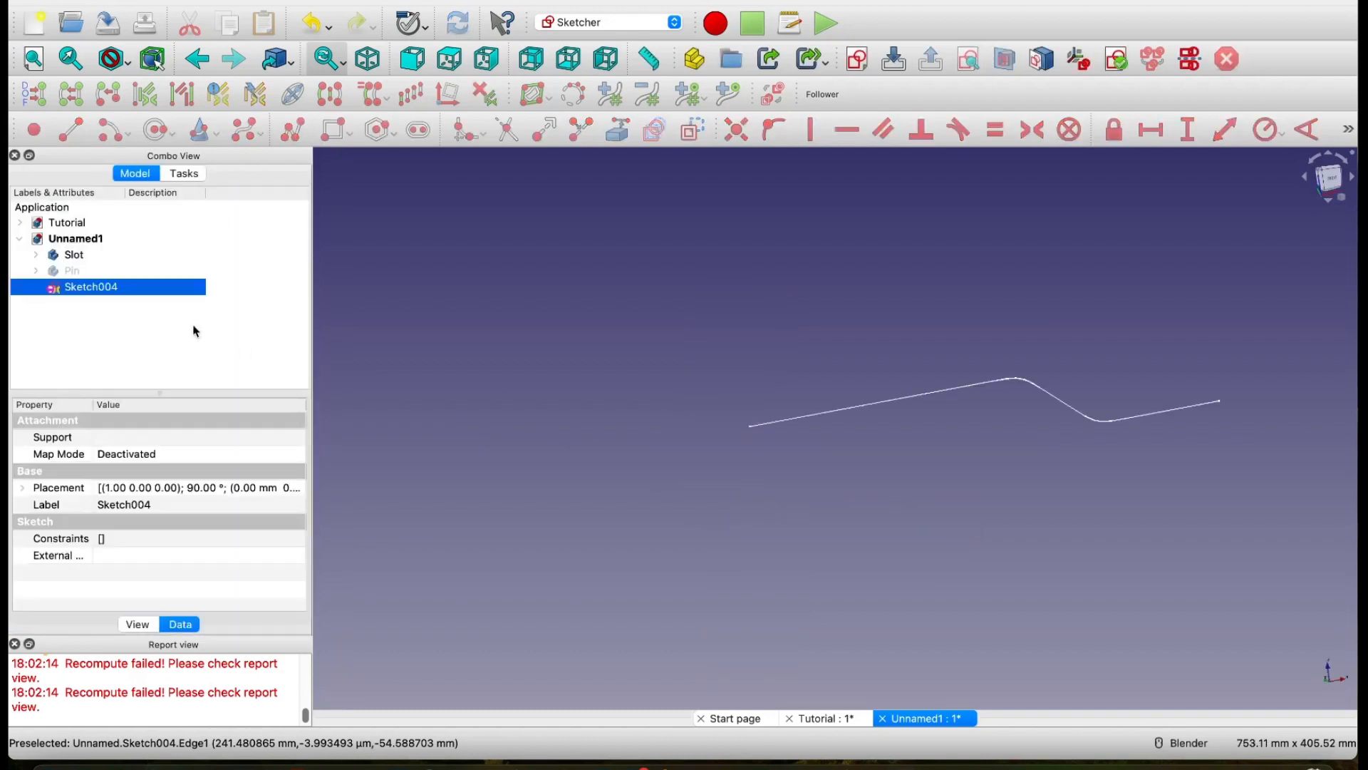
left_click(35, 254)
left_click(52, 287)
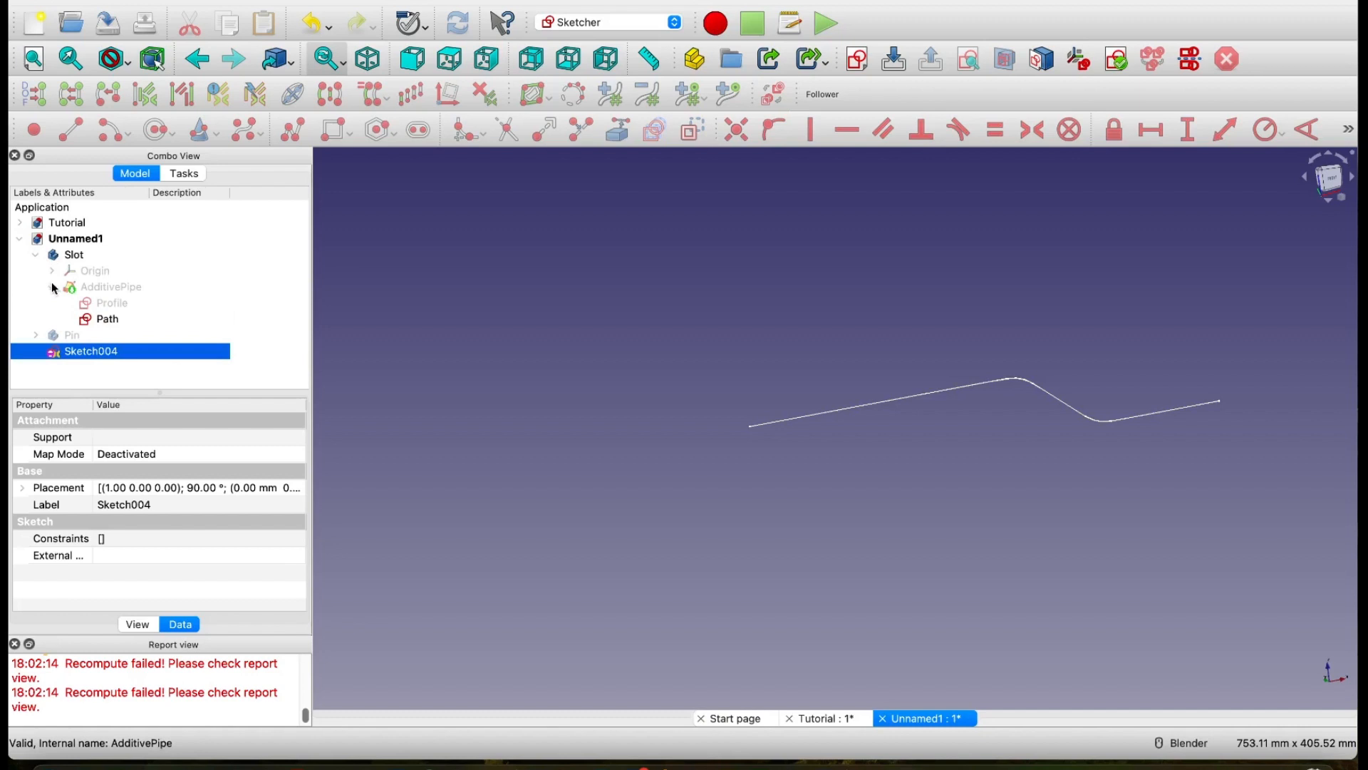
left_click(99, 321)
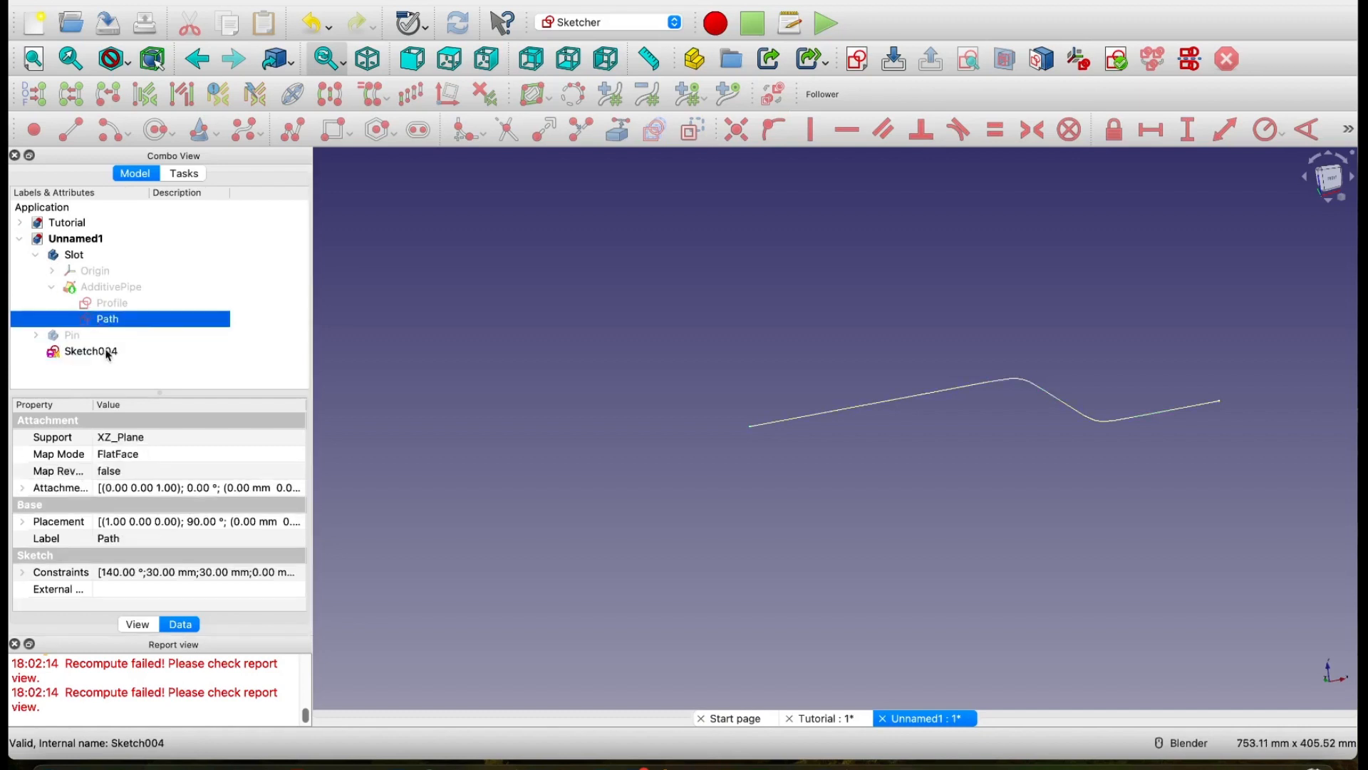
left_click(413, 58)
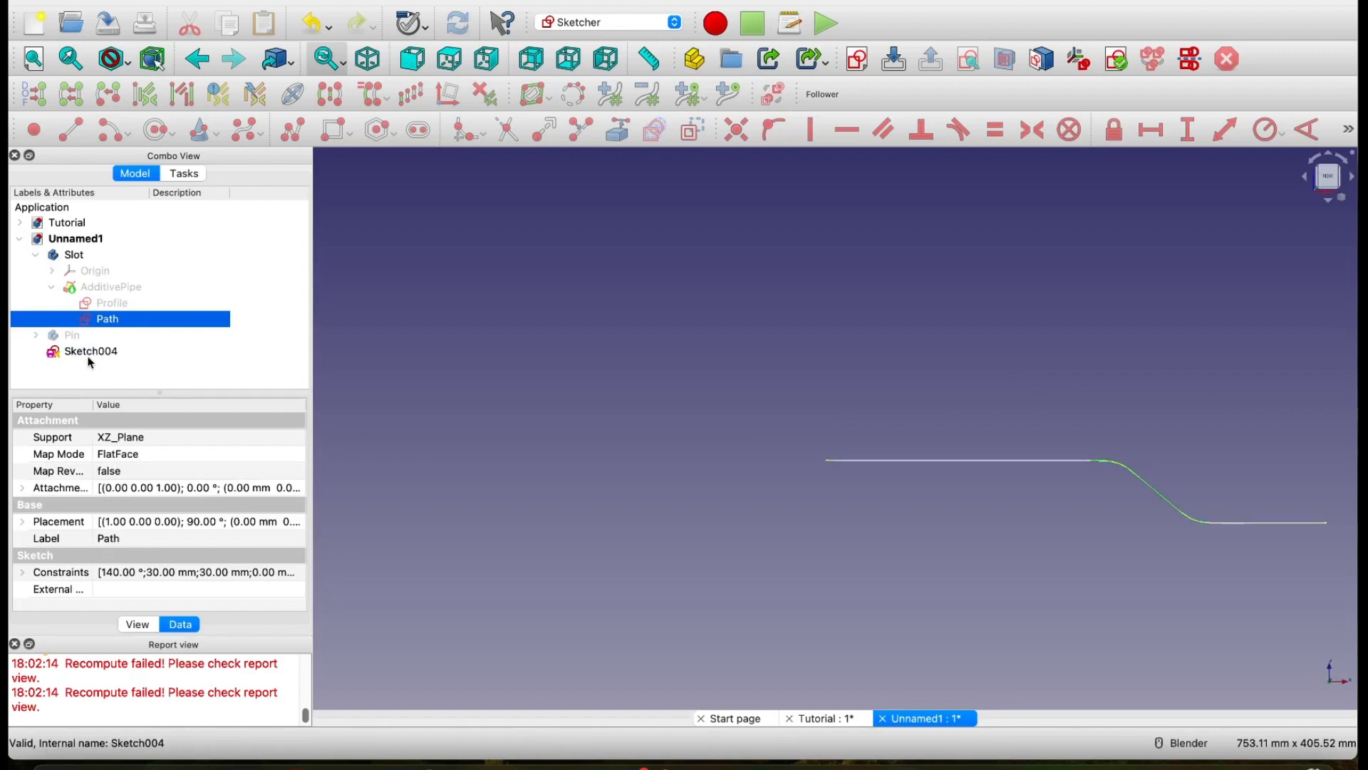
left_click(100, 287)
left_click(111, 322)
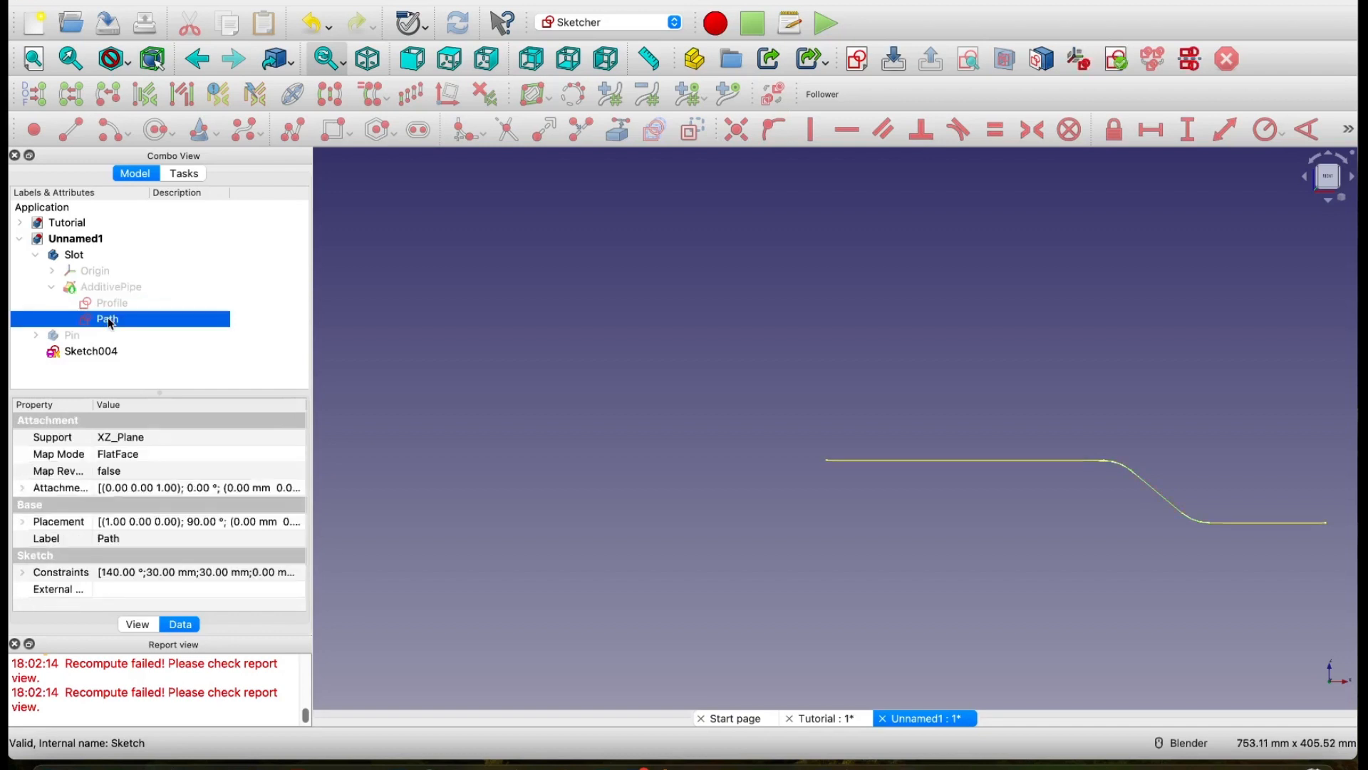
Step: Toggle the visibility of the standalone B-spline sketch to check its trace without the original Path
left_click(104, 353)
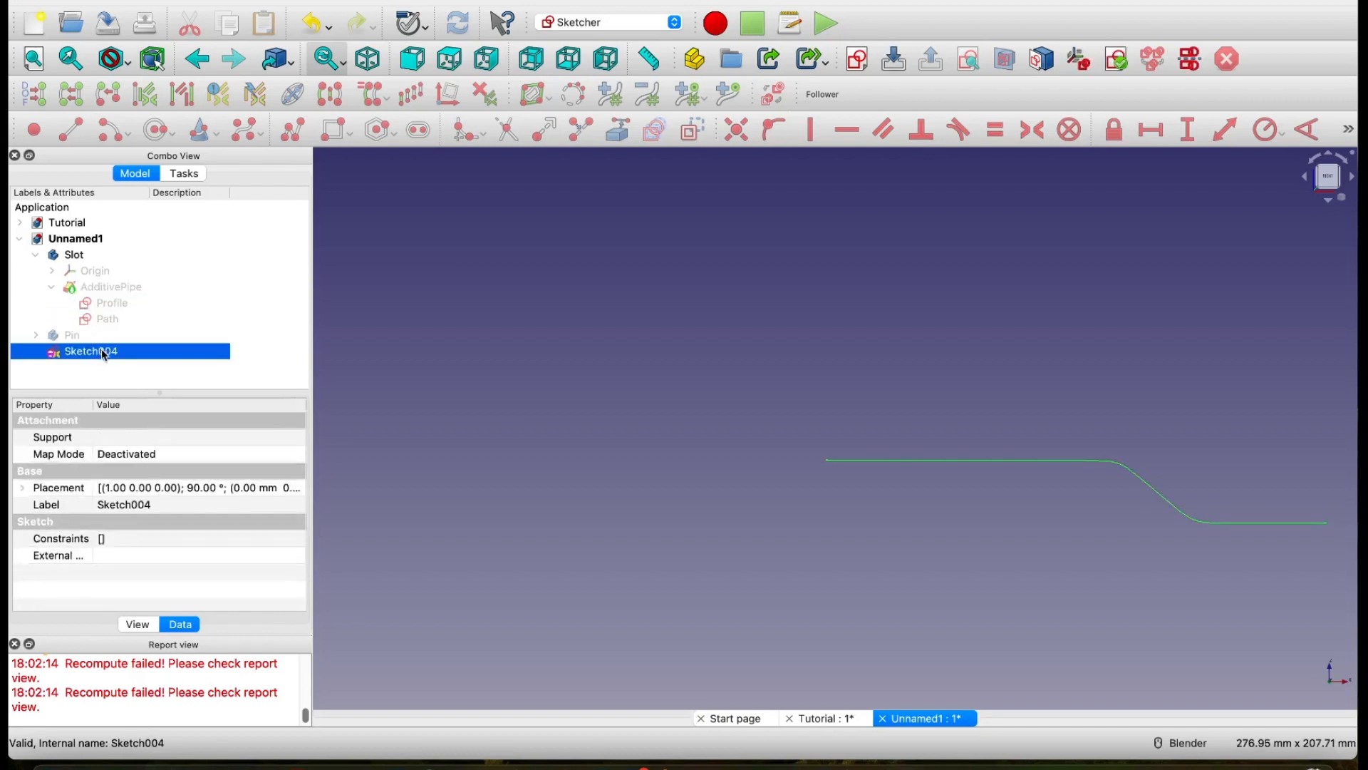
key("space")
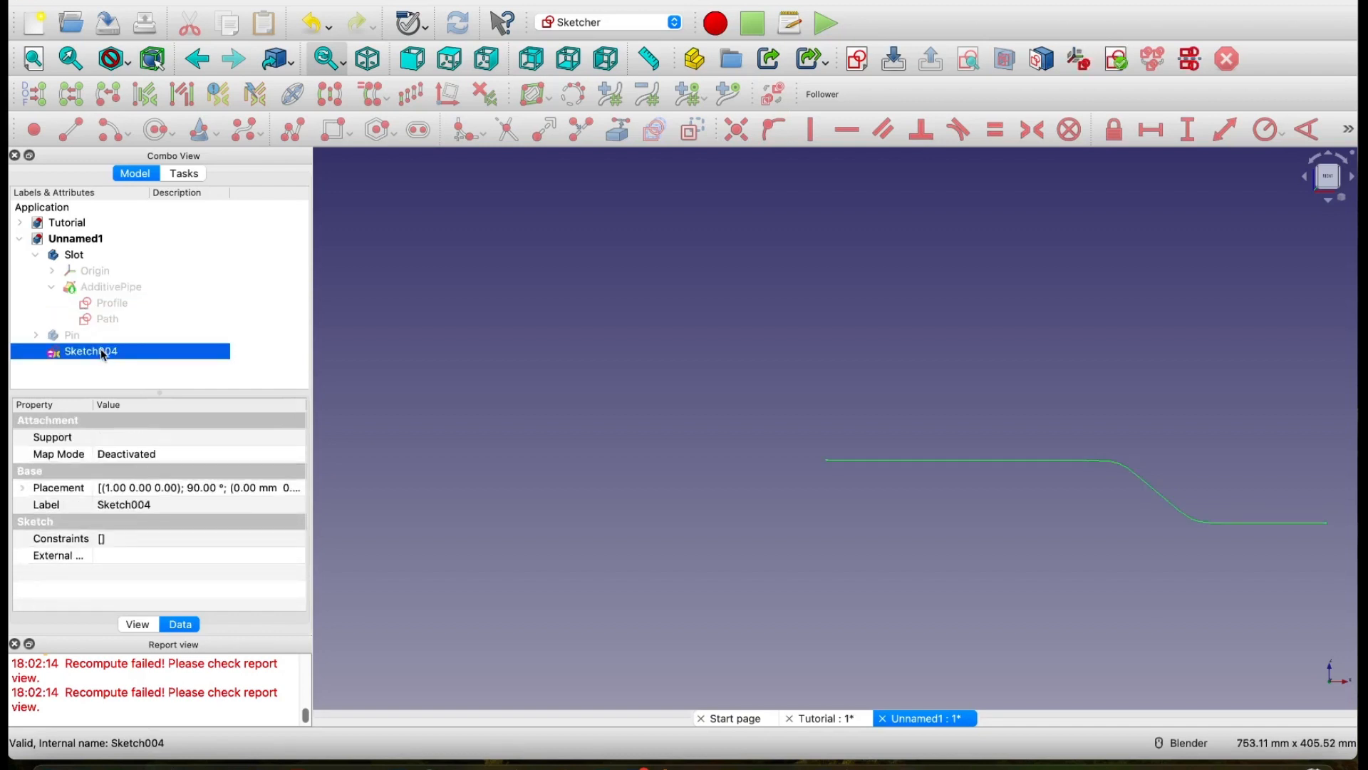
key("space")
key("space")
Step: Show the slot's AdditivePipe and the Pin body together with the B-spline sketch
left_click(96, 289)
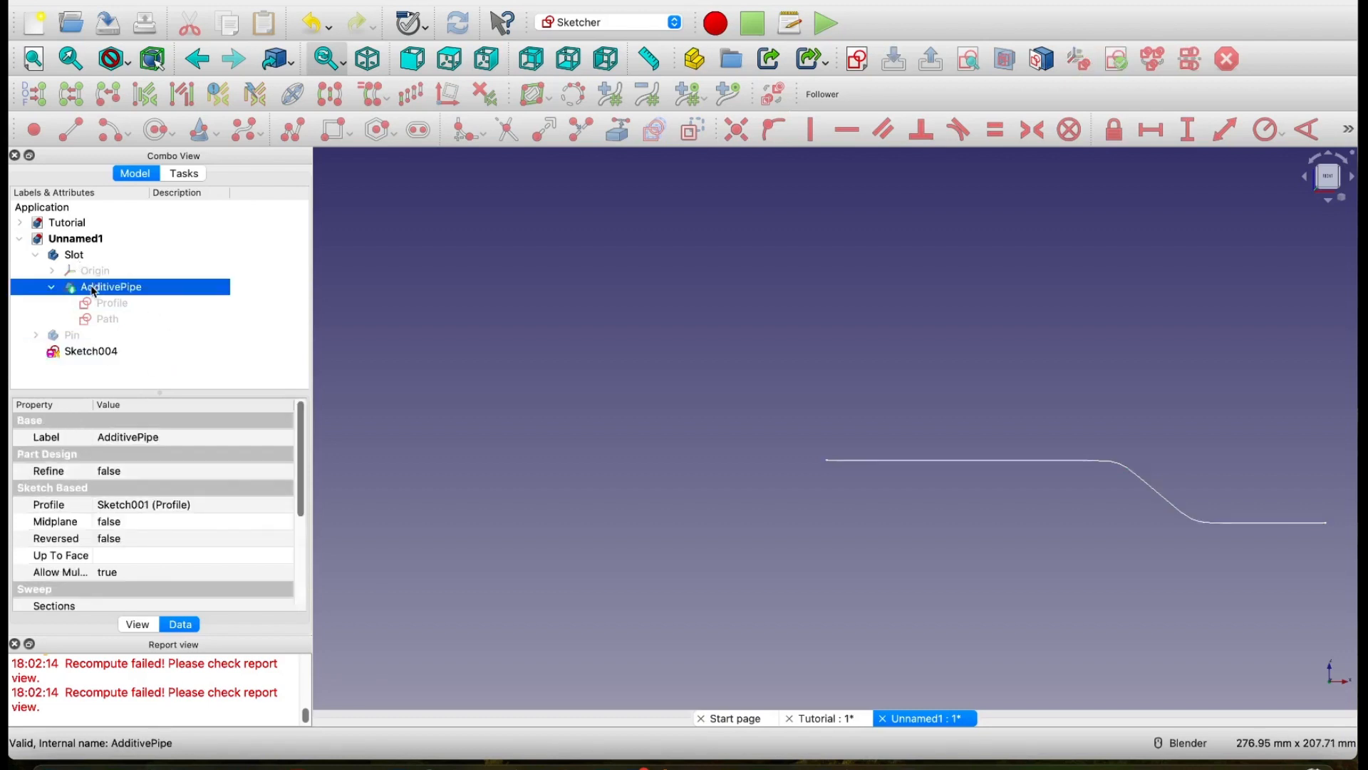
key("space")
left_click(678, 338)
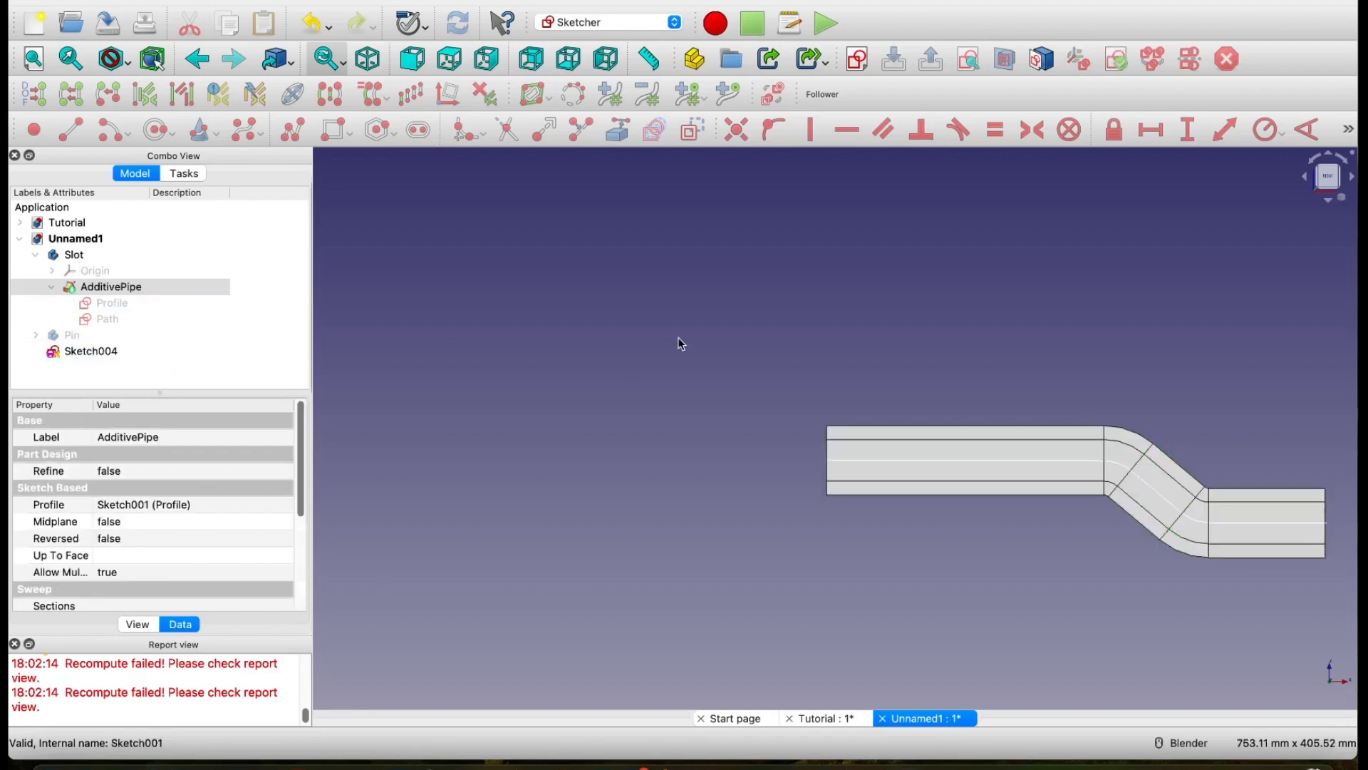
left_click(74, 339)
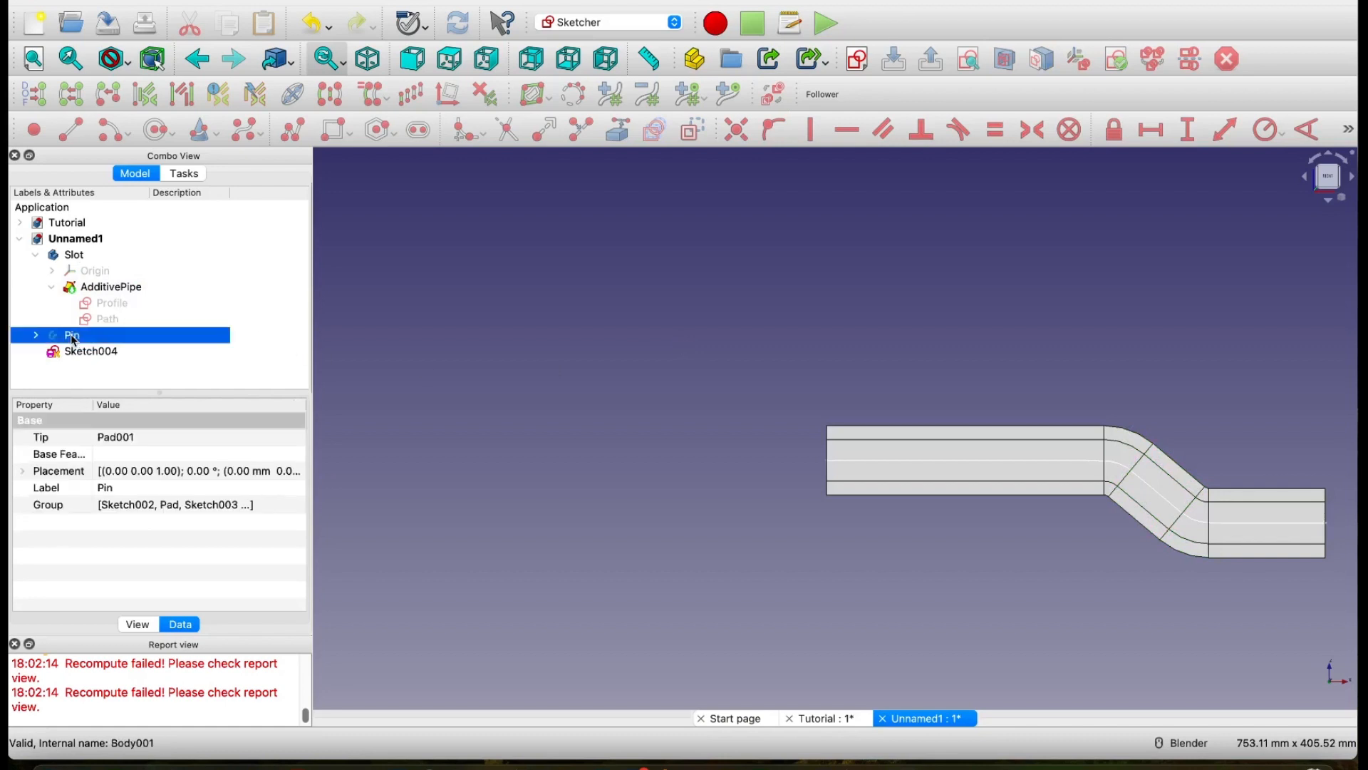
middle_click_drag(1010, 597, 1094, 635)
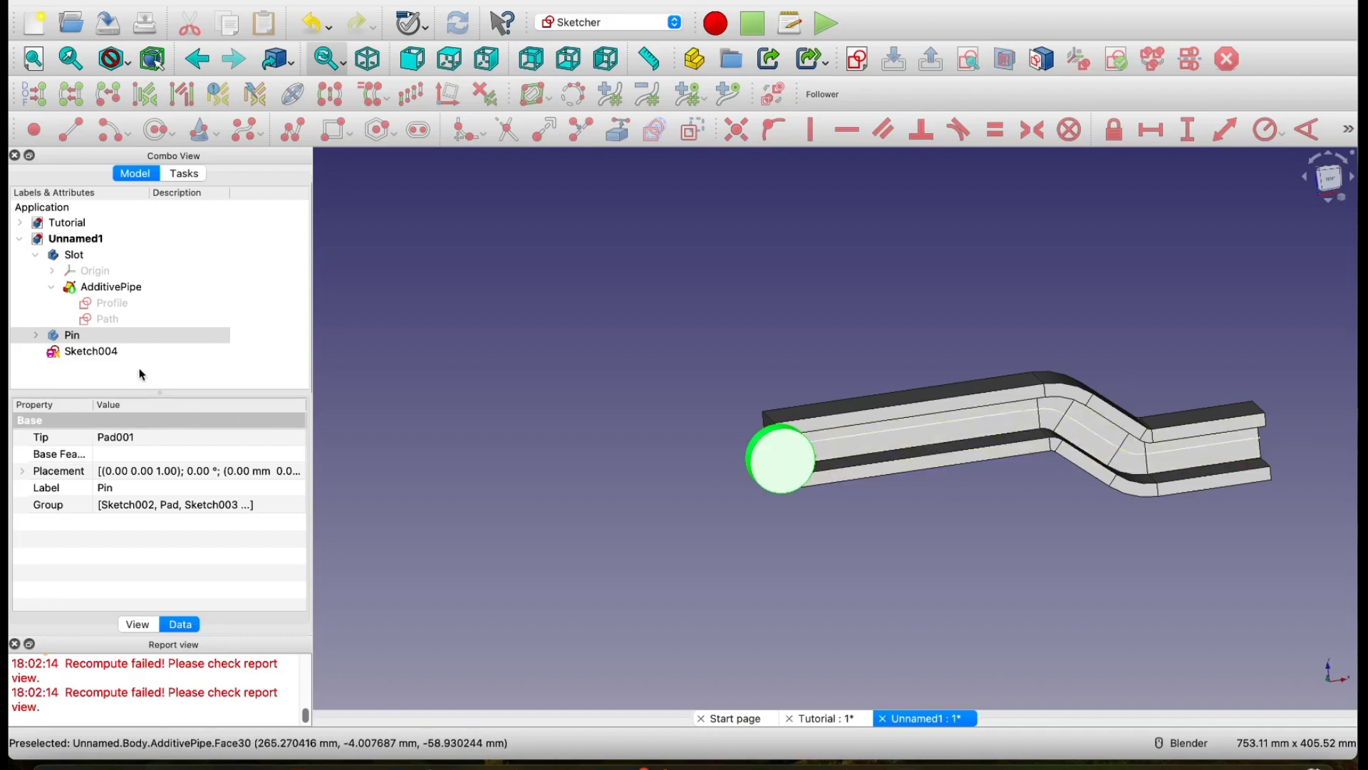
Step: Rename the standalone B-spline sketch as PathB and collapse the Slot body in the model tree
left_click(90, 358)
right_click(90, 357)
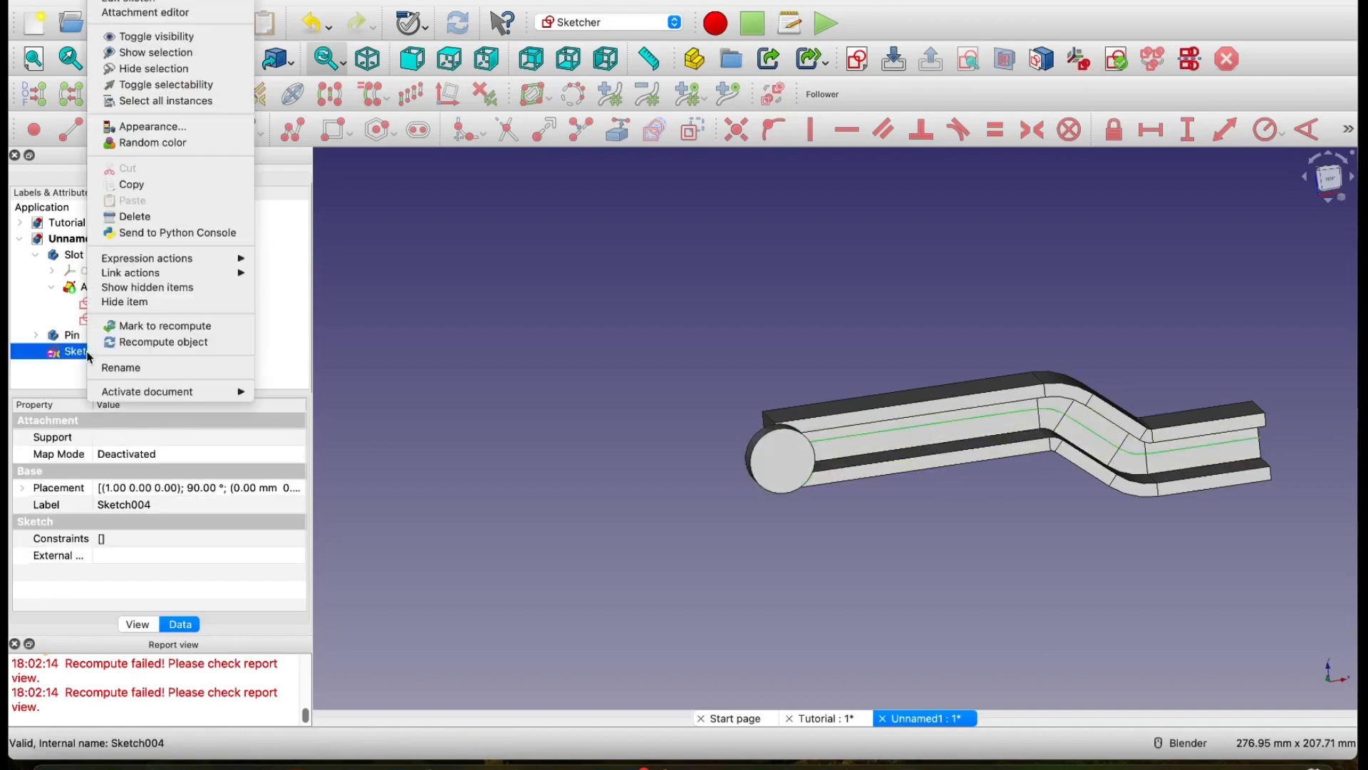
left_click(127, 369)
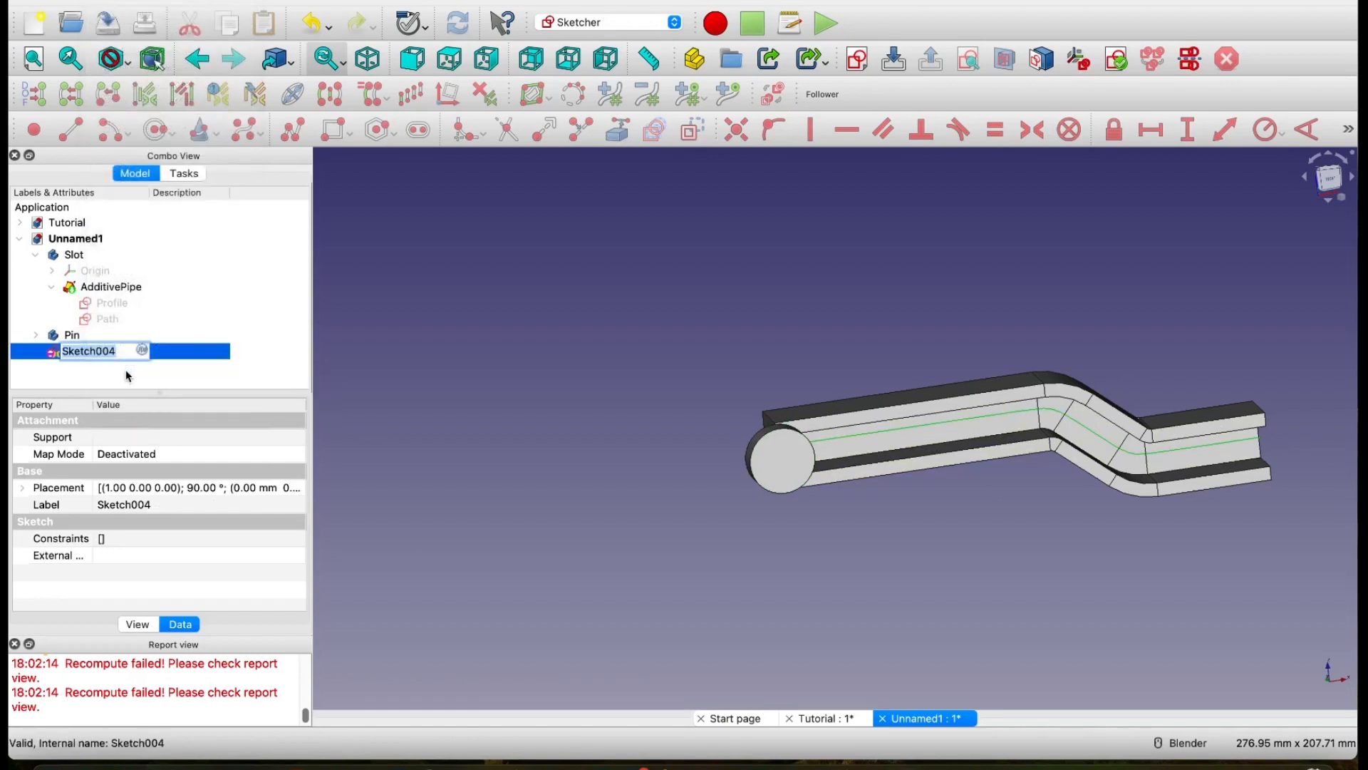
type("PathB")
key("Return")
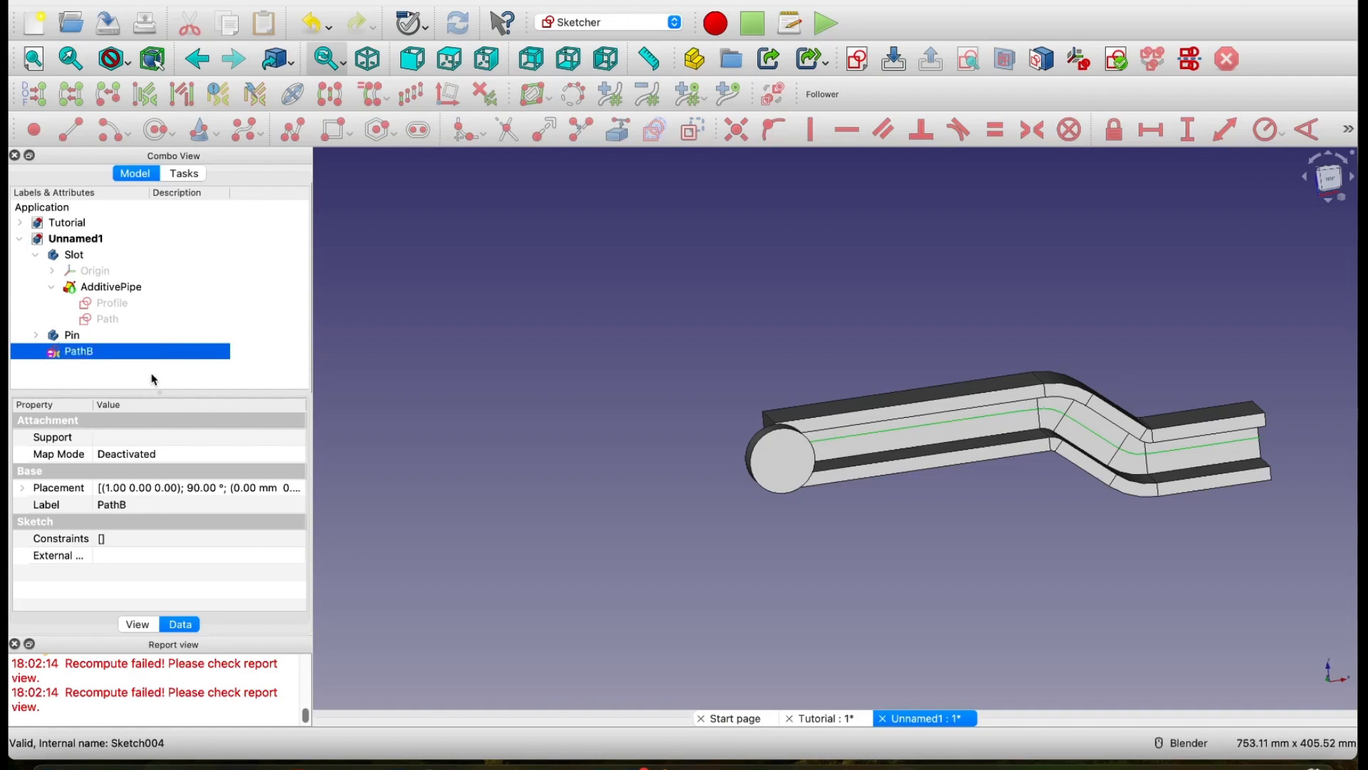
left_click(145, 371)
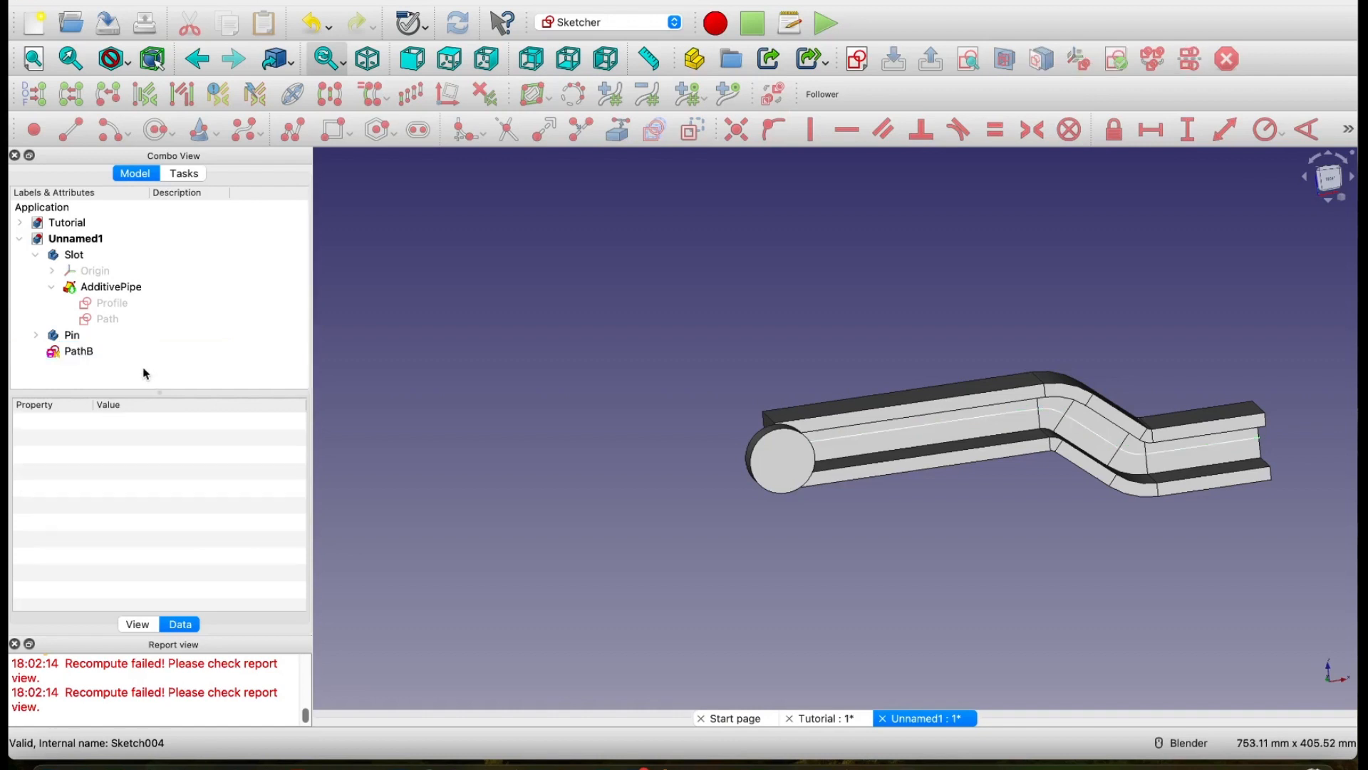
left_click(36, 254)
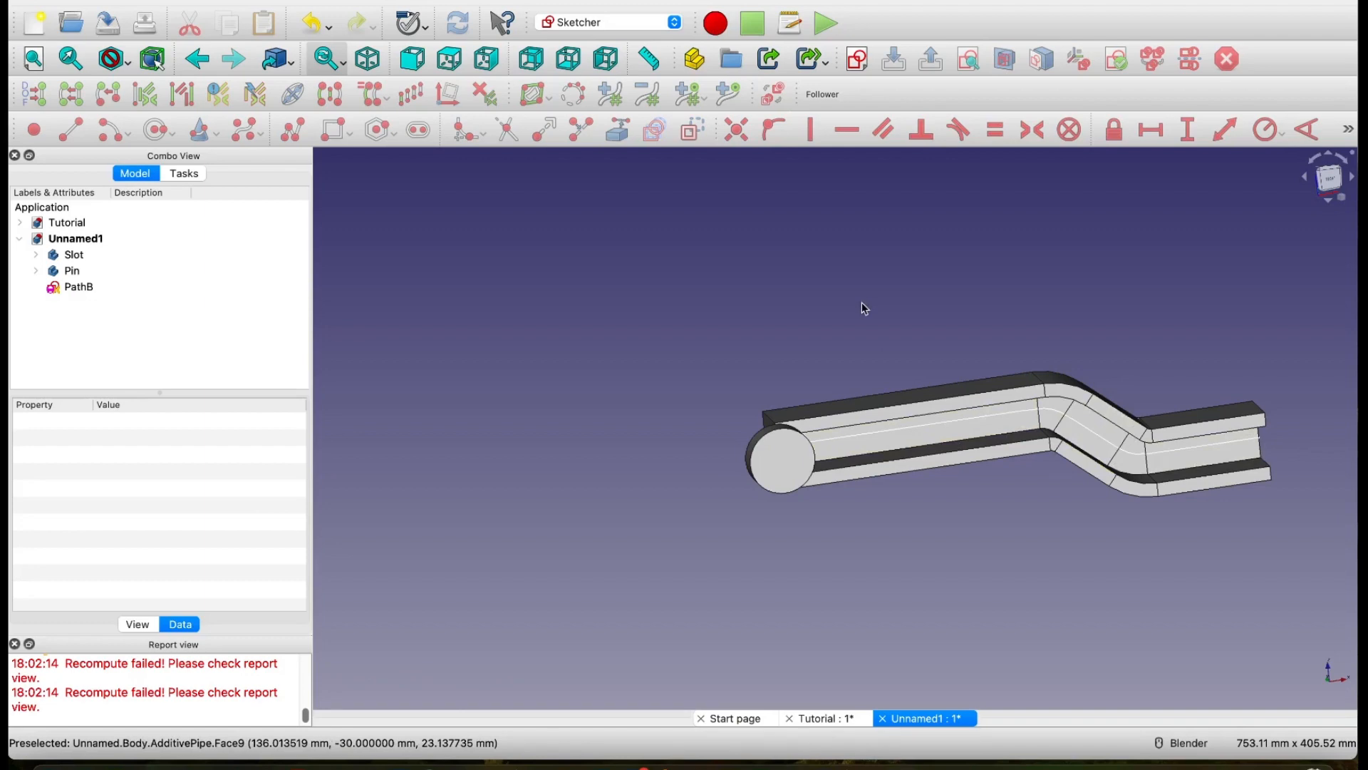
Step: Switch to the Macro-FollowerPathSlider repository on GitHub in the browser and open the source code of FollowerPathSlider.py
key("ctrl+Right")
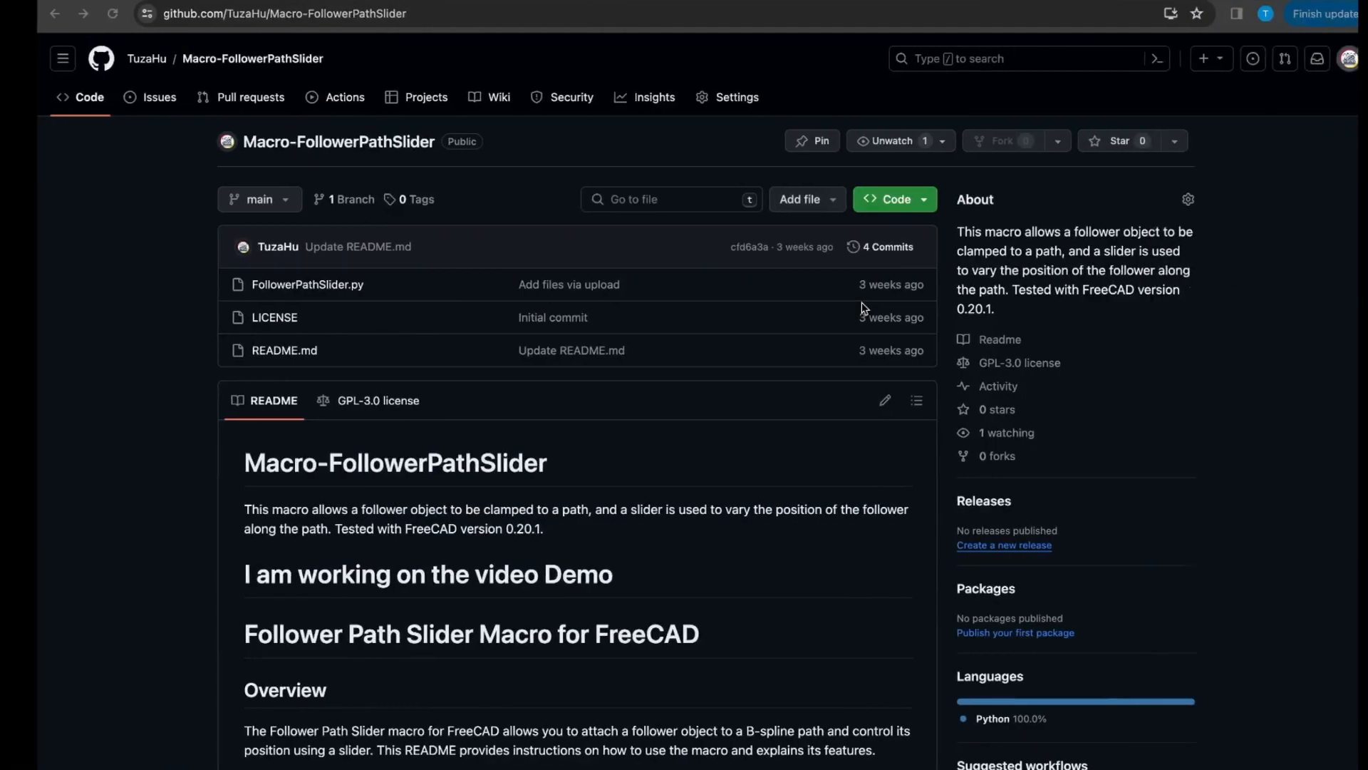
key("ctrl+Left")
key("ctrl+Right")
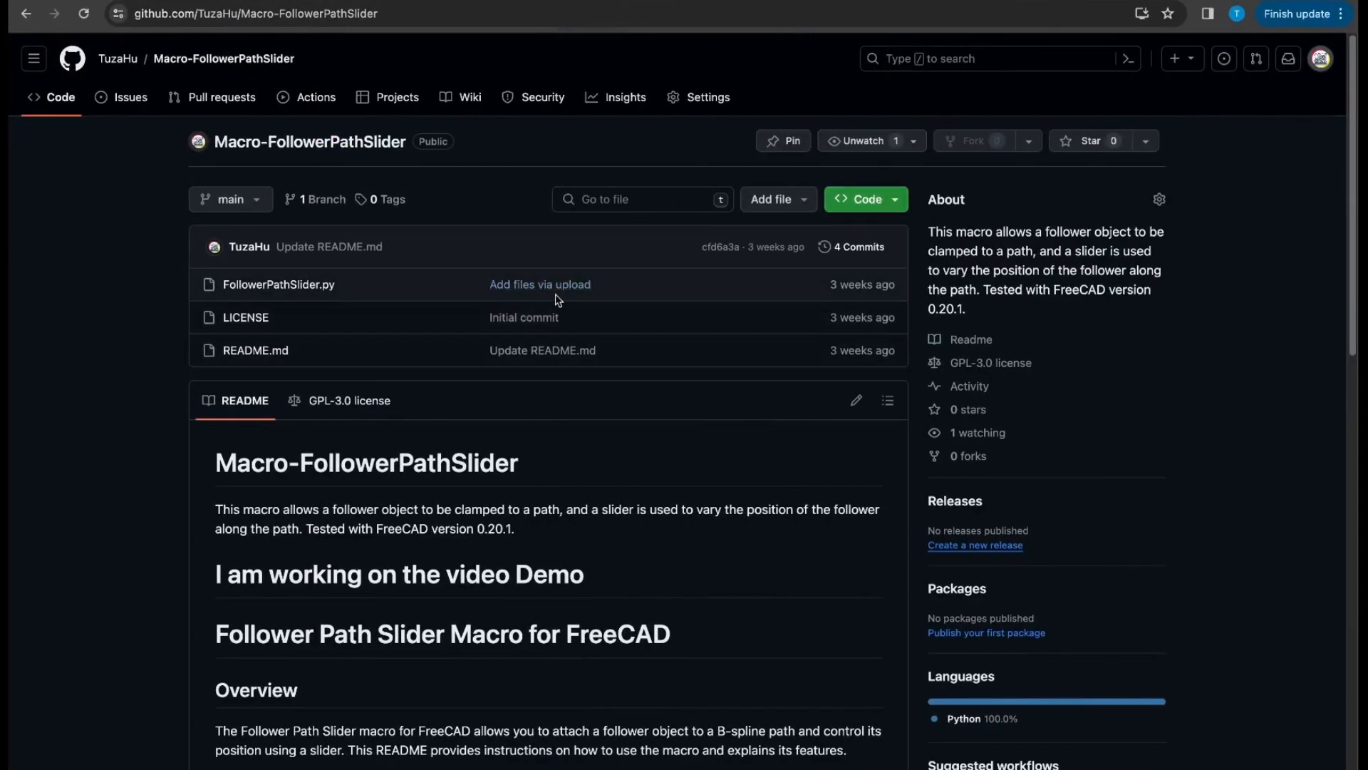
left_click(290, 286)
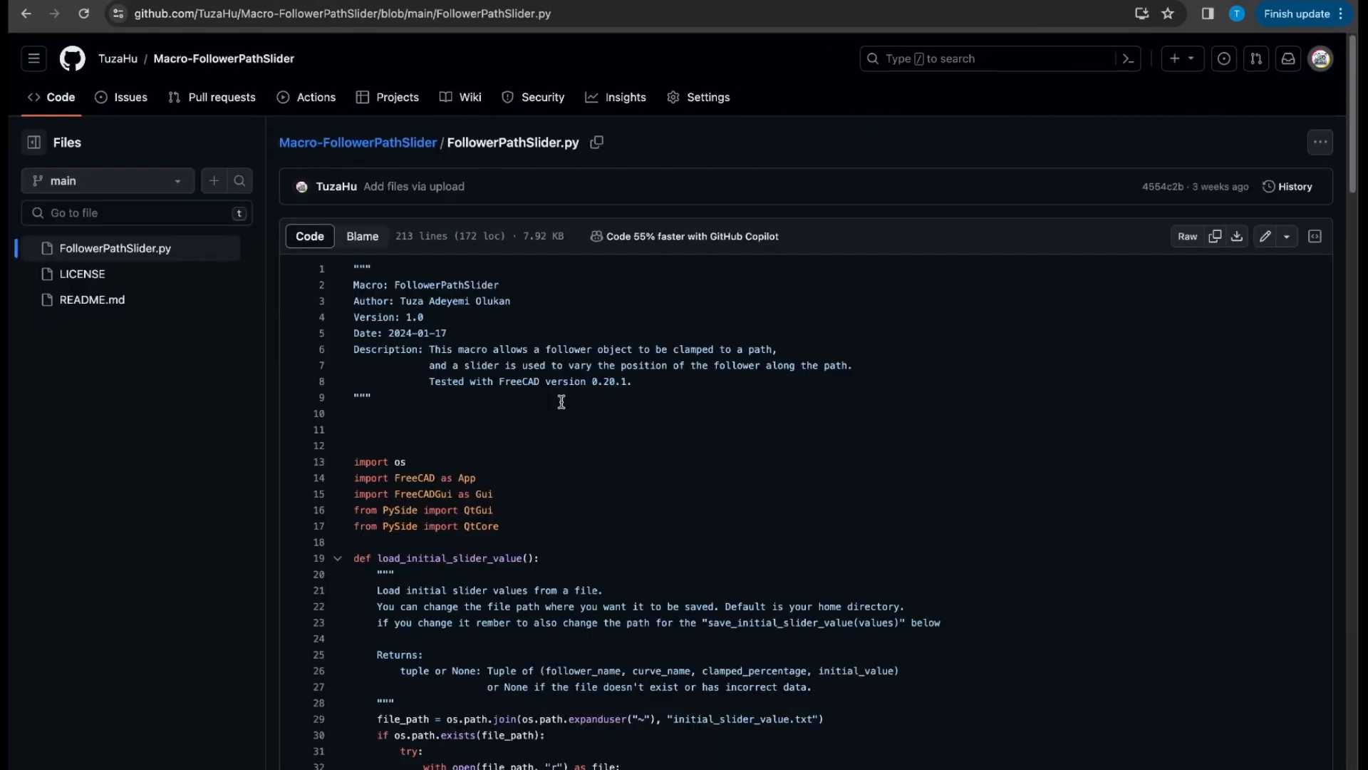
scroll(558, 397, "down", 15)
scroll(561, 402, "up", 15)
Step: Return to FreeCAD and create a new user macro named A_tutor
key("ctrl+Left")
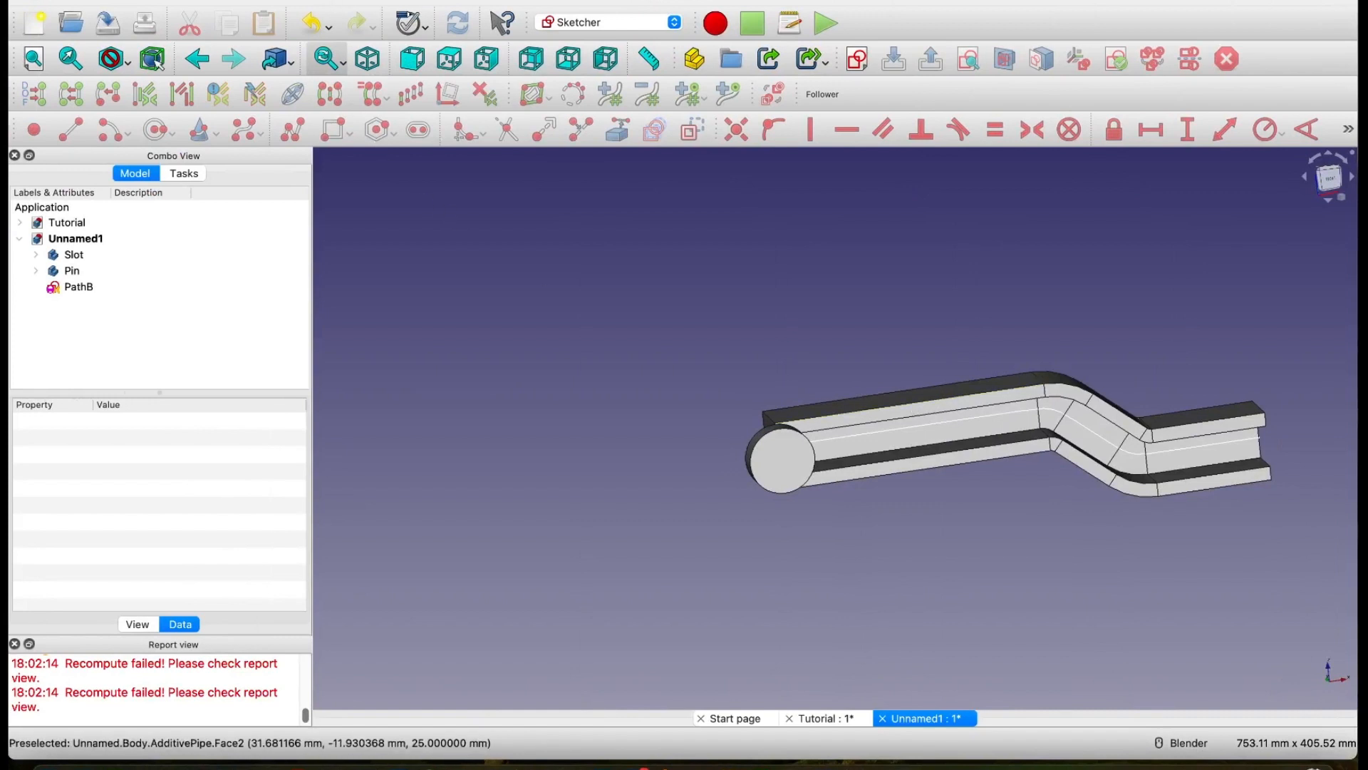
left_click(318, 0)
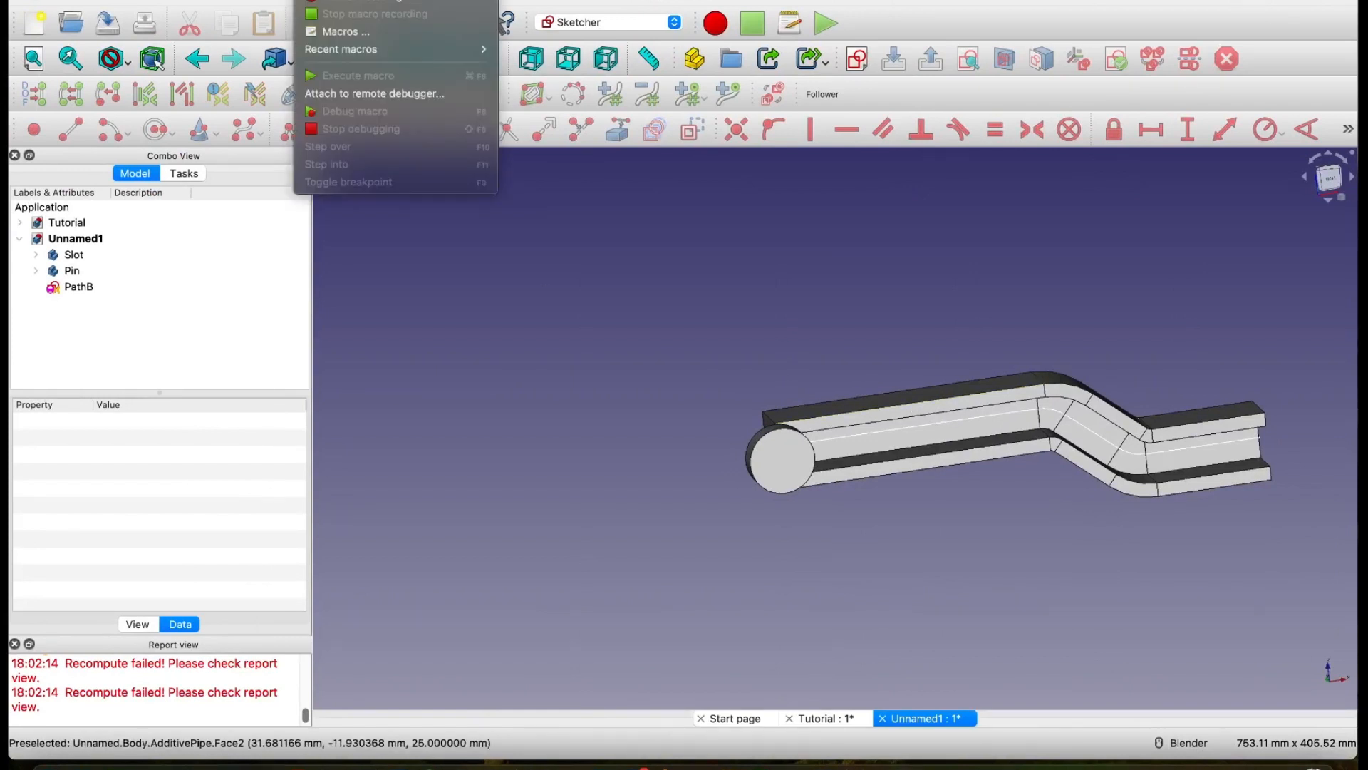
left_click(339, 33)
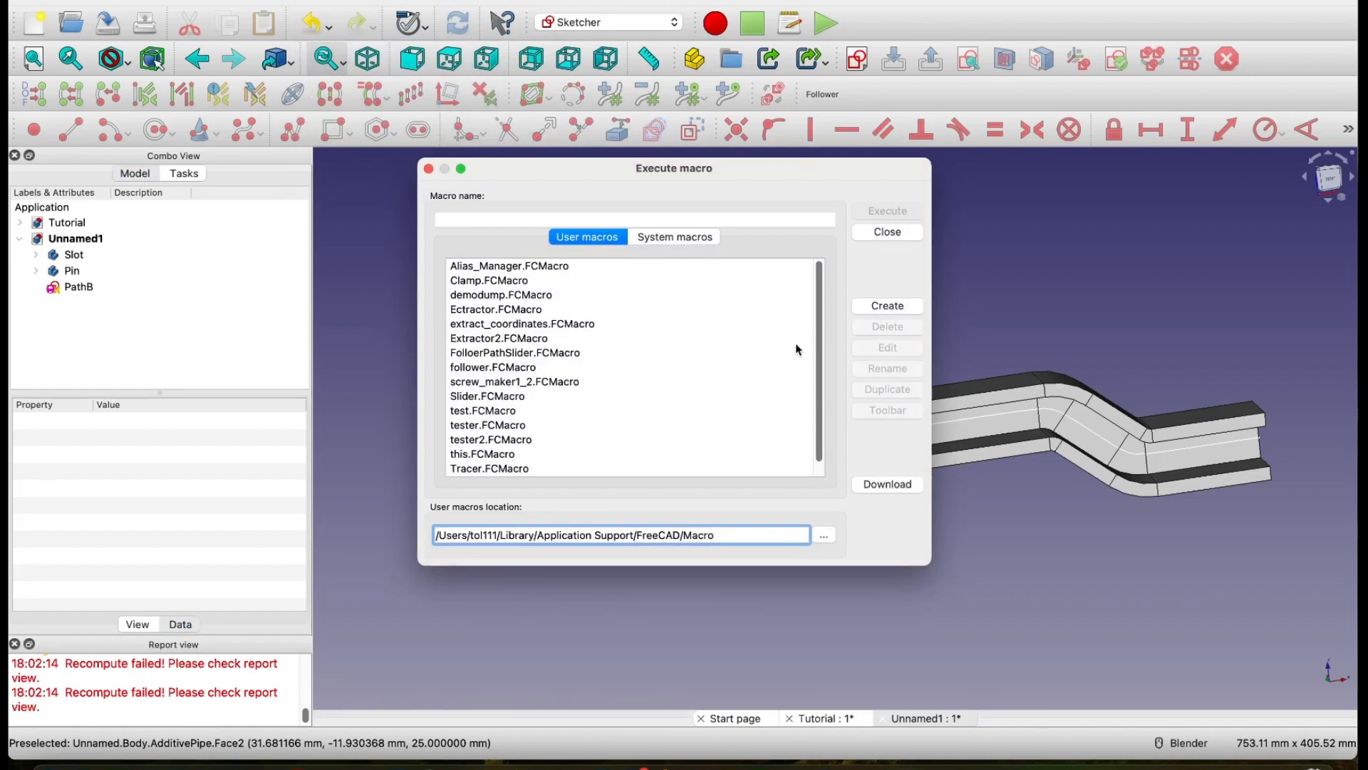
left_click(910, 312)
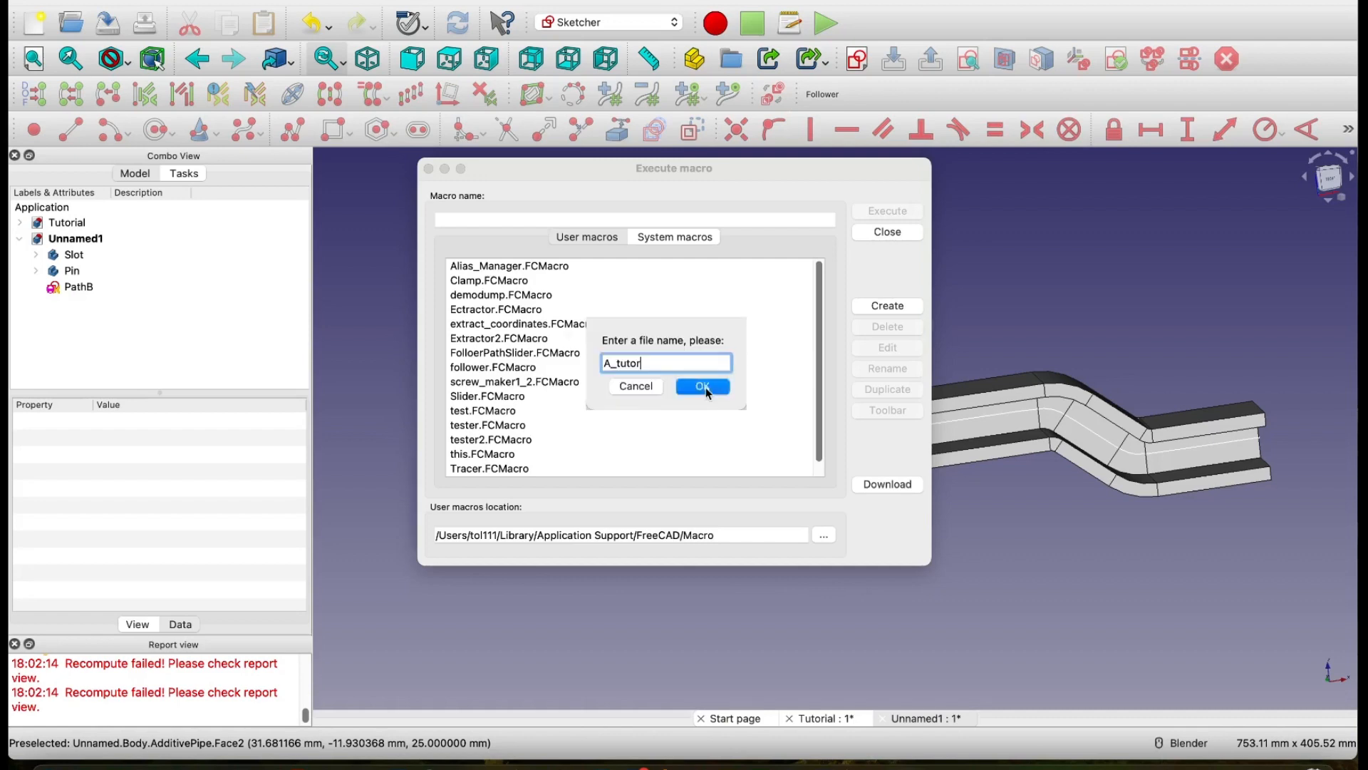
left_click(705, 387)
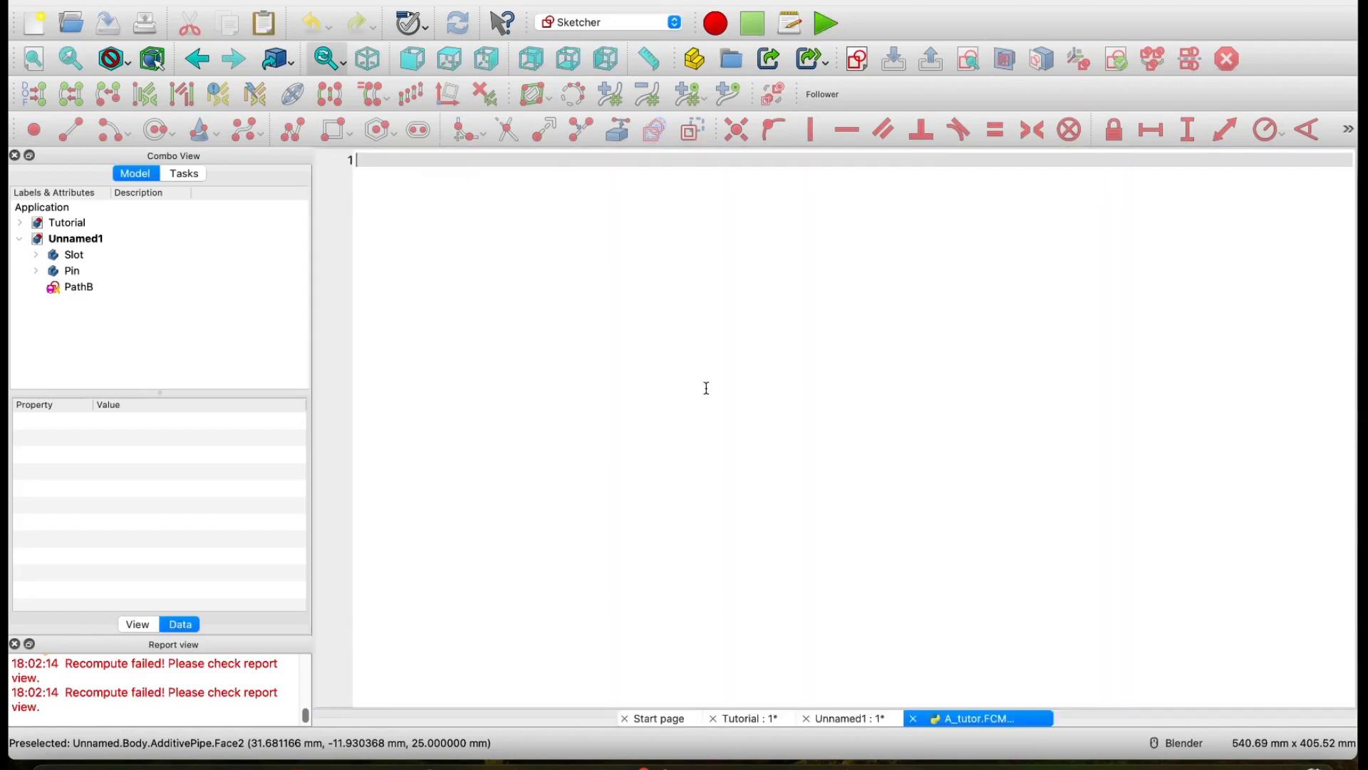
Step: Paste the FollowerPathSlider code into the empty A_tutor macro
right_click(360, 159)
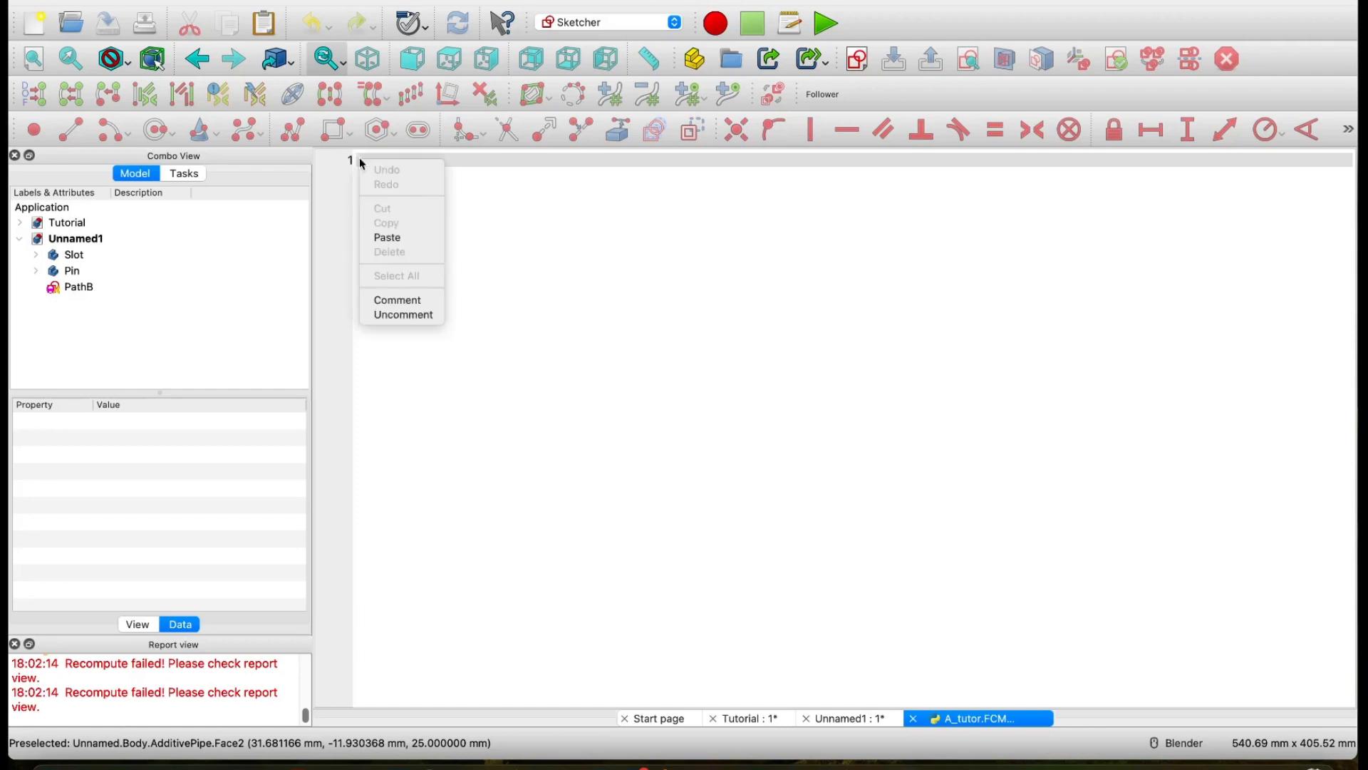
left_click(397, 244)
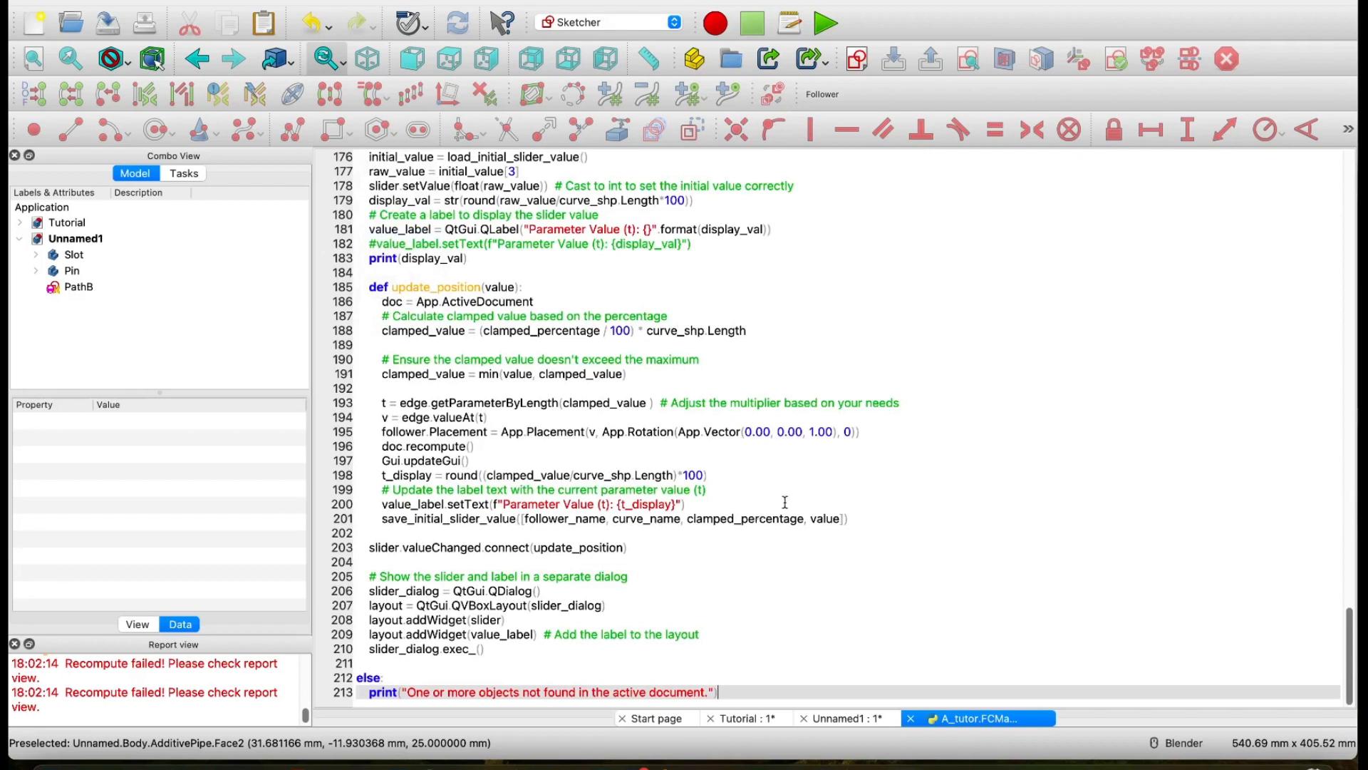
left_click(798, 477)
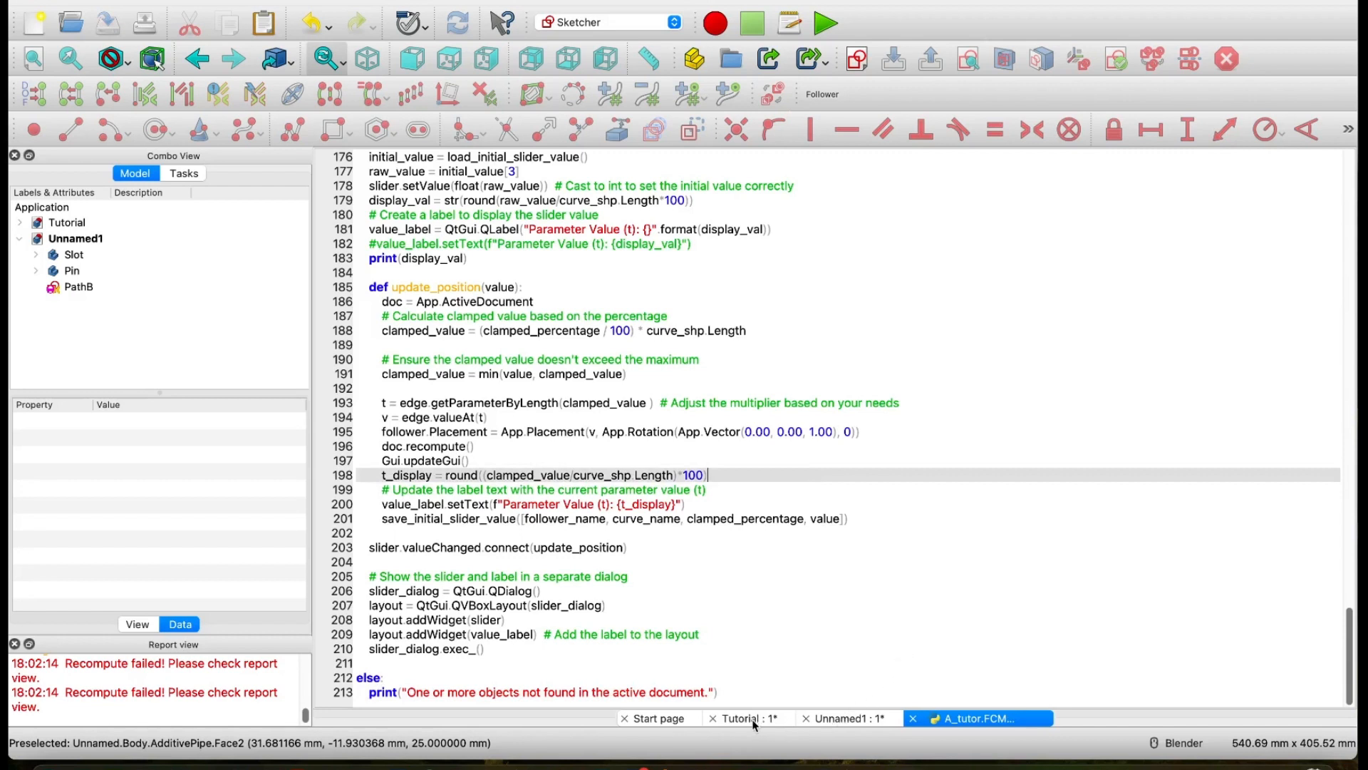
Step: Go back to the Unnamed1 model and run the recent macro A_tutor on it
left_click(852, 718)
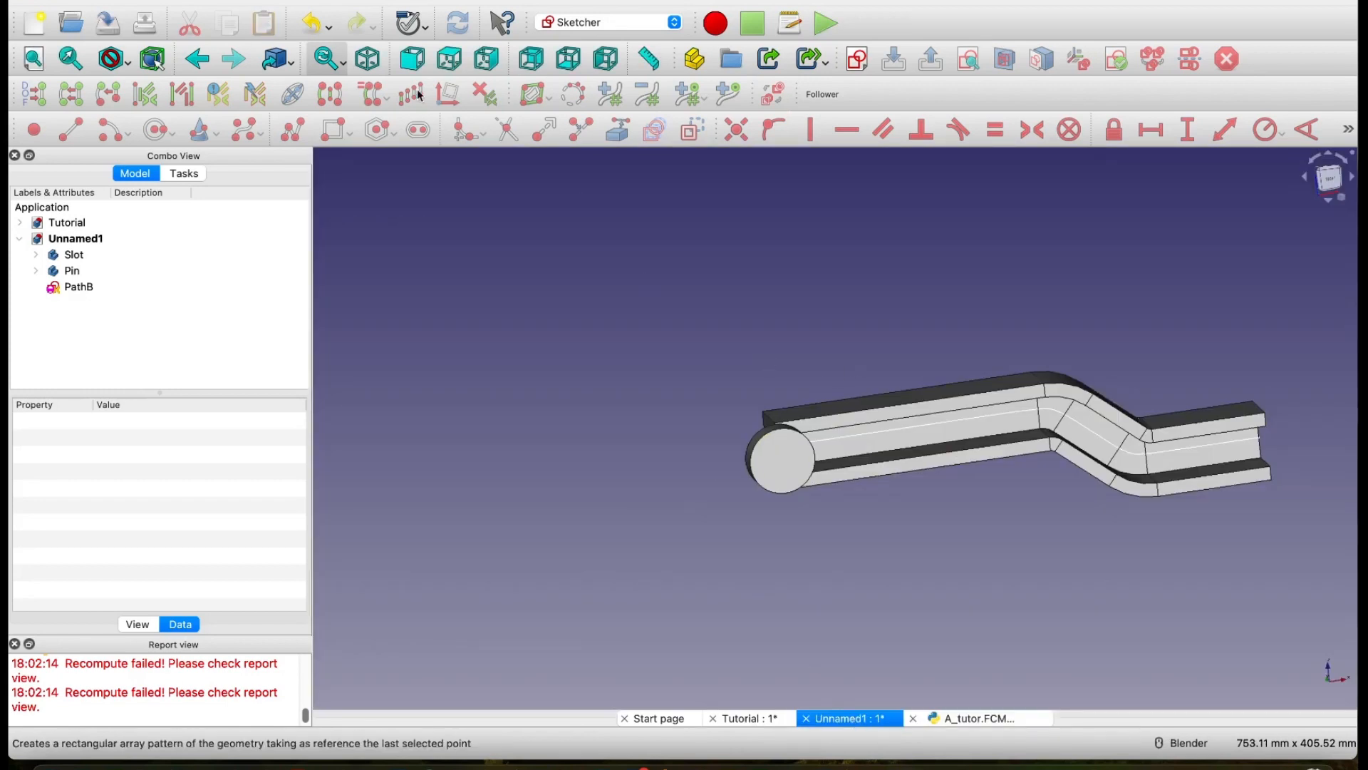
left_click(317, 1)
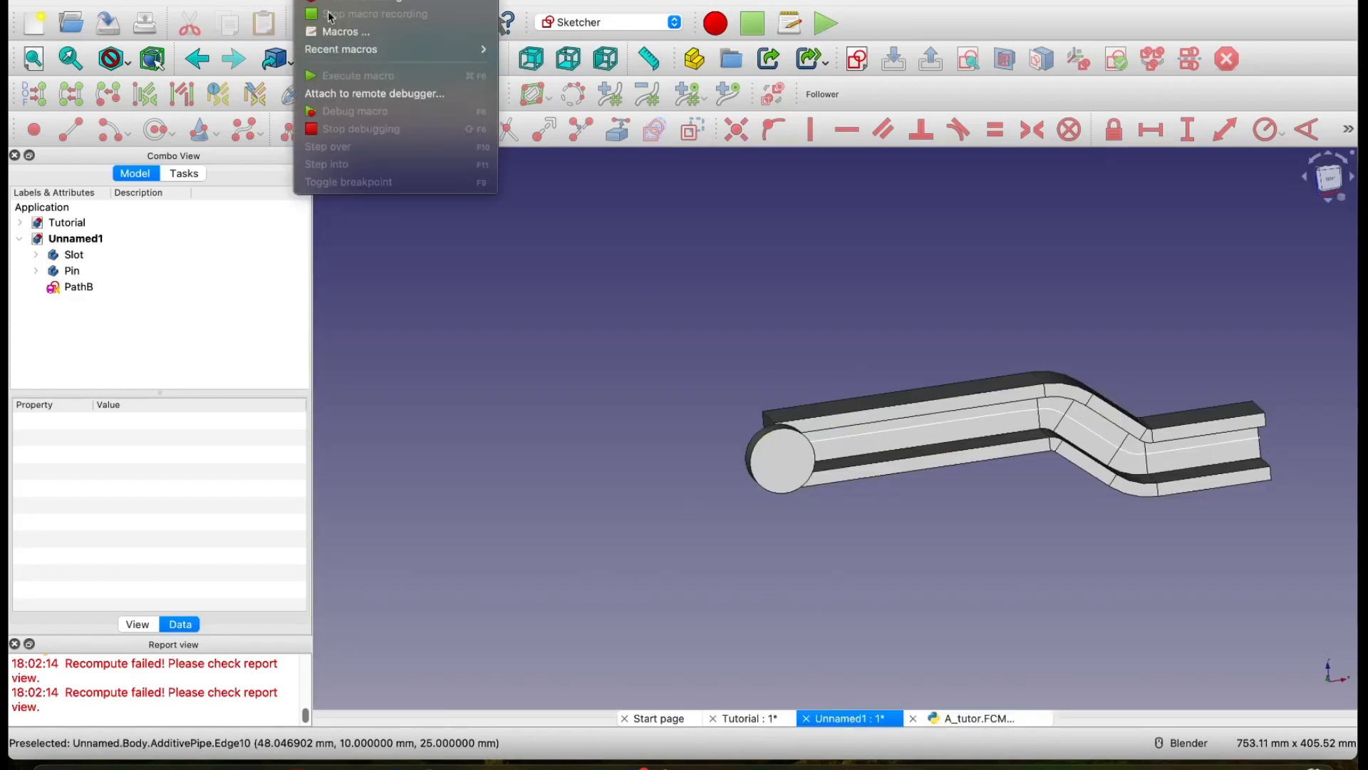
mouse_move(336, 50)
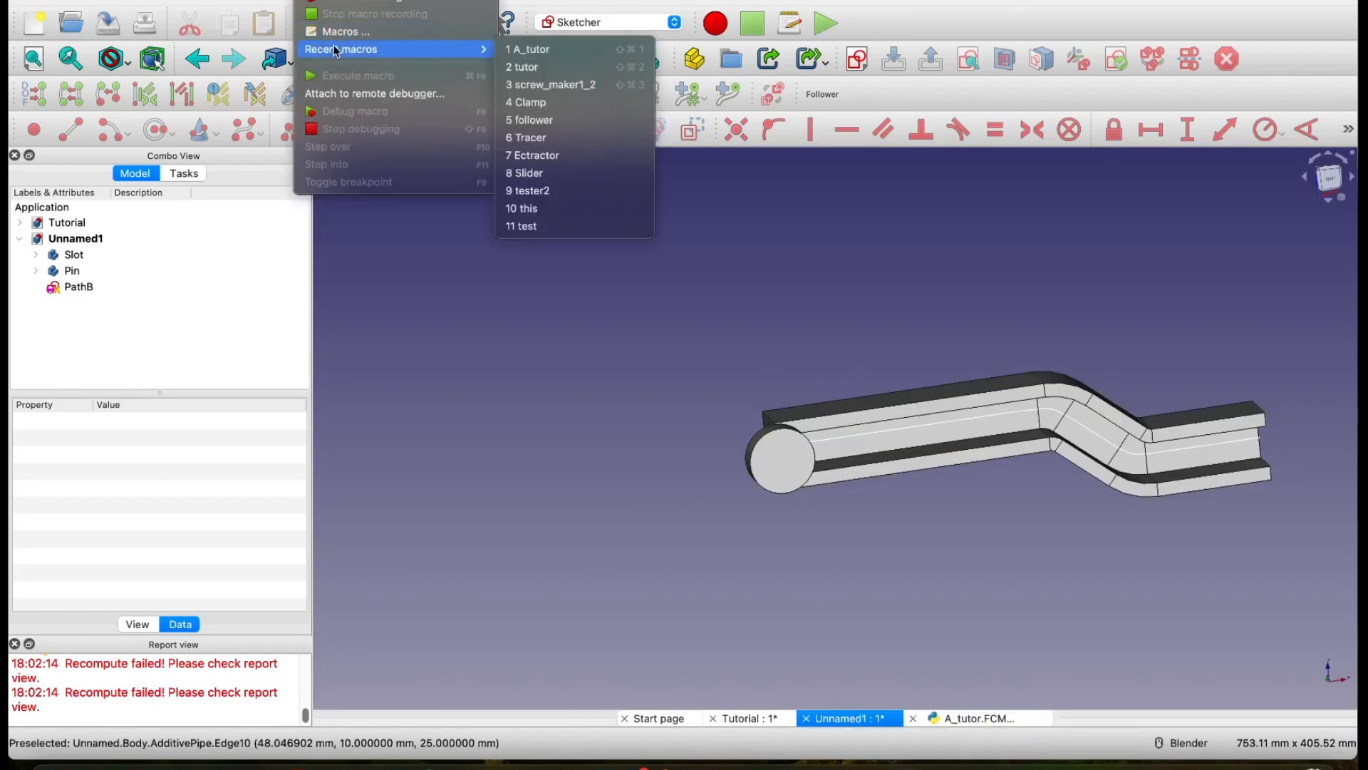
left_click(546, 50)
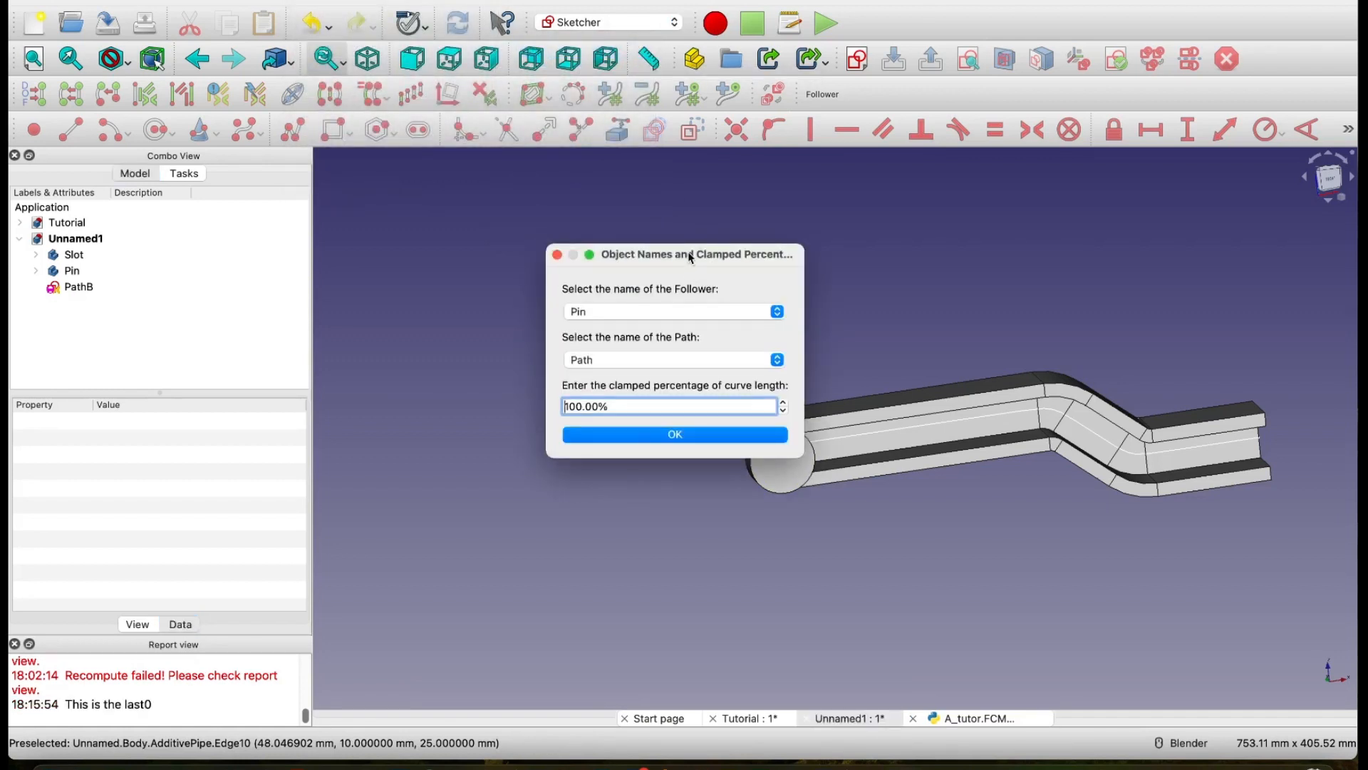
Step: Clamp the Pin follower to PathB over 100.00% of the curve length and move the slider window clear of the model
left_click_drag(689, 258, 568, 202)
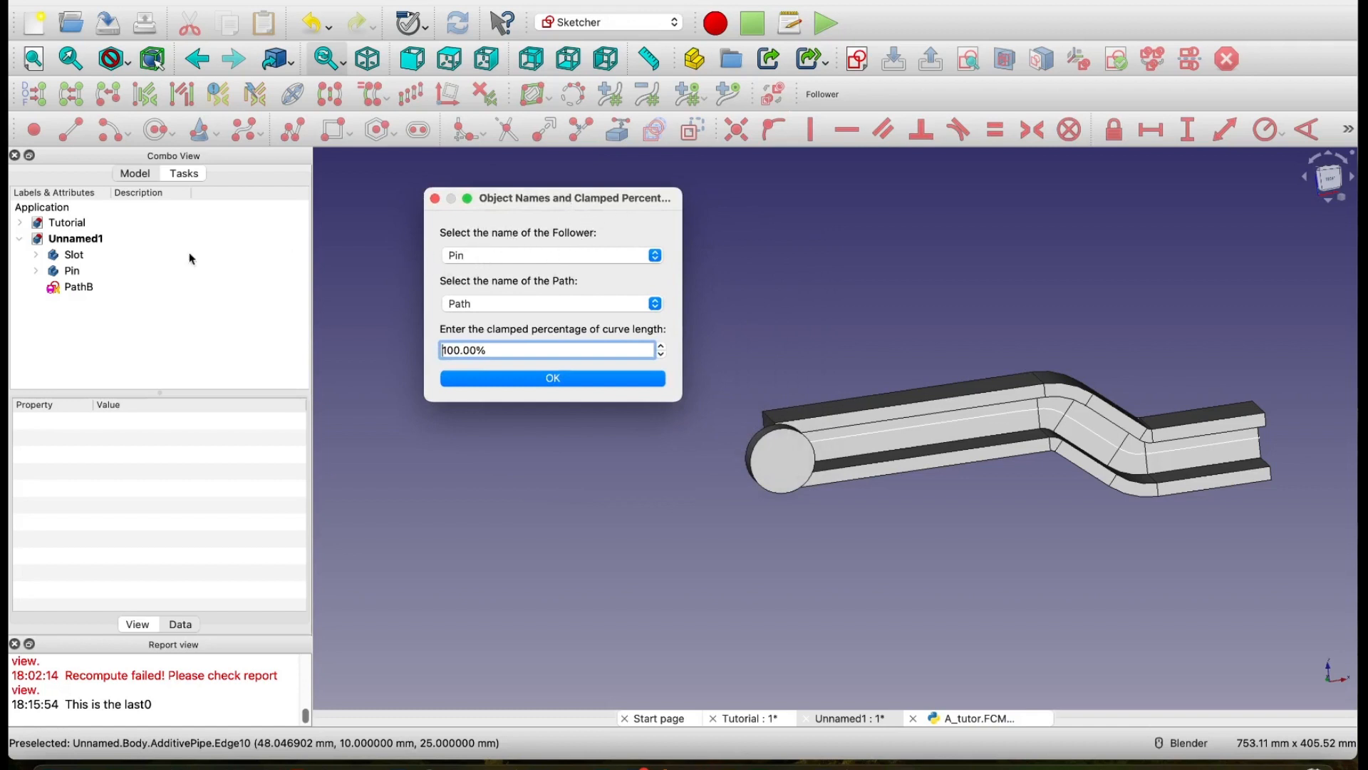
left_click(540, 309)
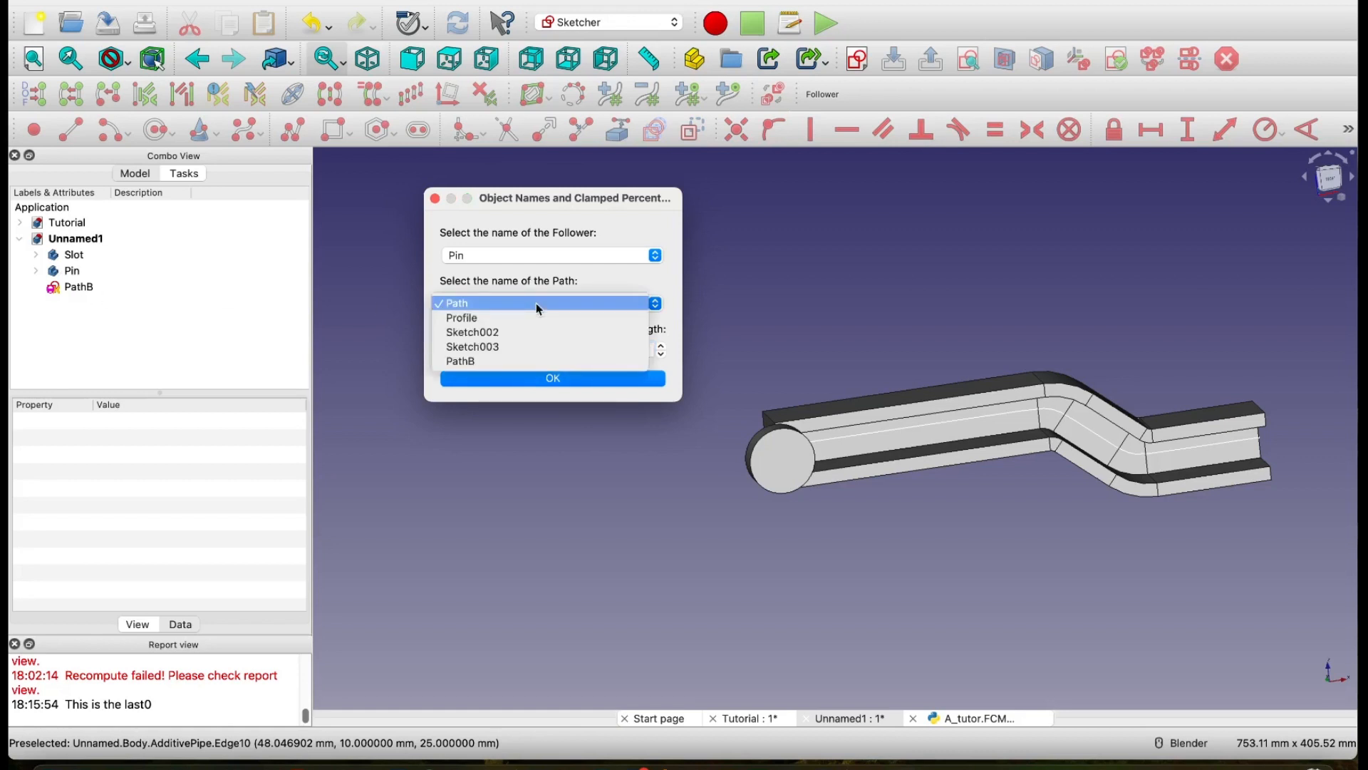
left_click(491, 357)
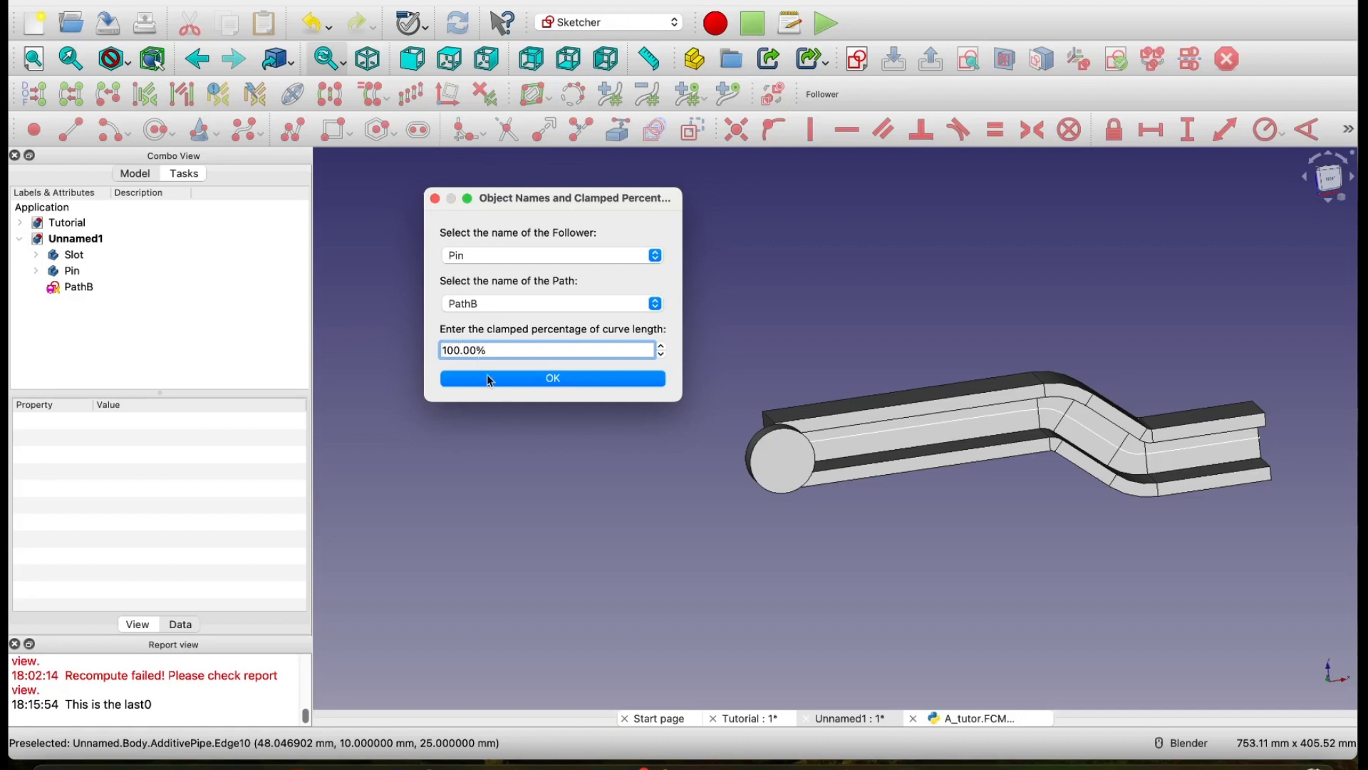
left_click(523, 379)
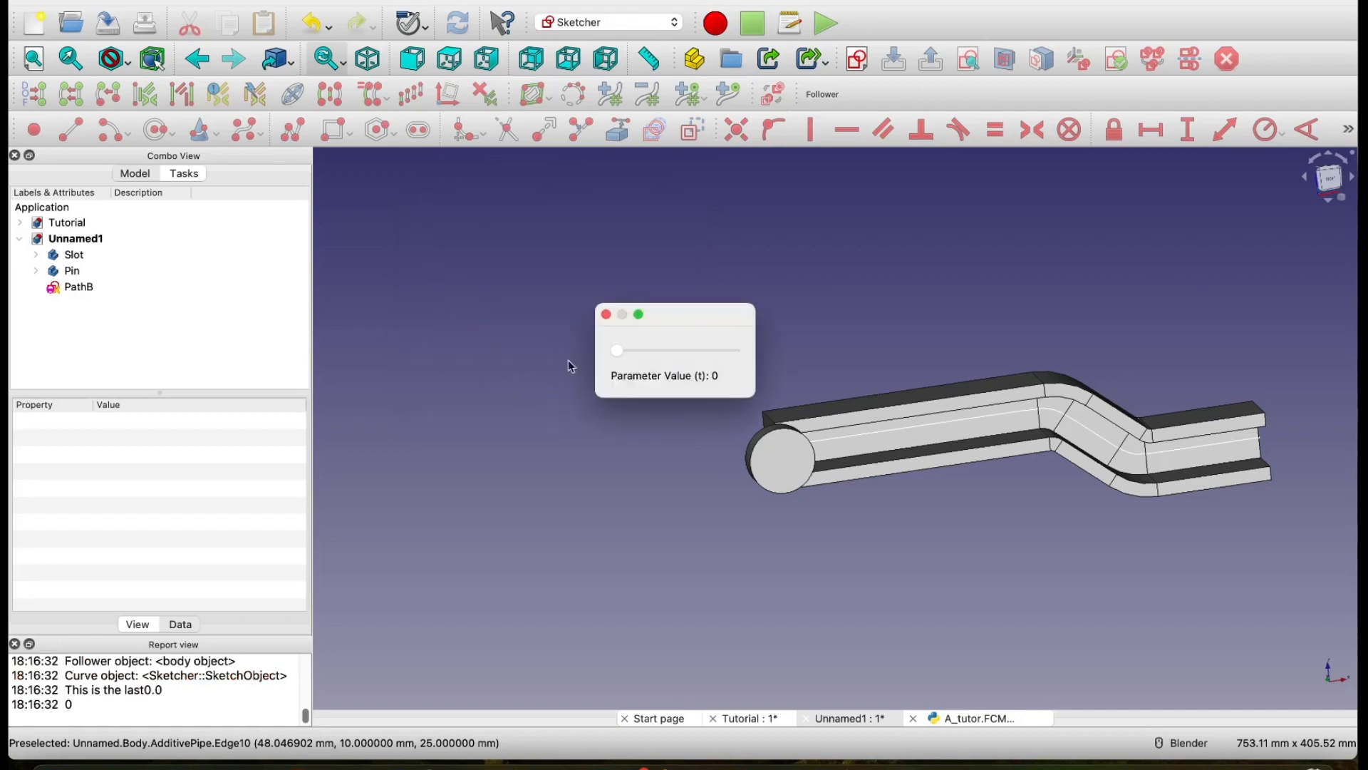
left_click_drag(665, 326, 627, 228)
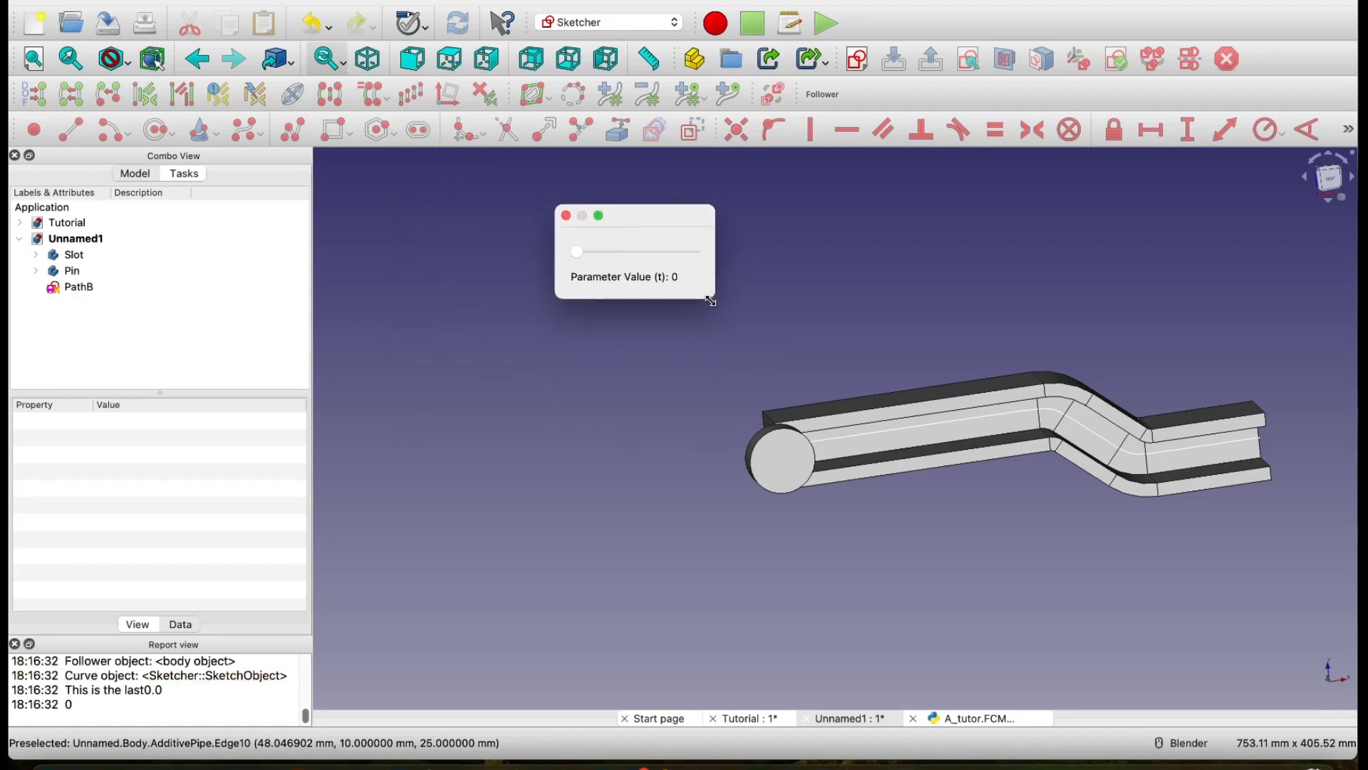
Step: Widen the slider window, move the Pin along PathB to parameter value 57, and close the slider
left_click_drag(713, 297, 922, 308)
left_click_drag(577, 265, 761, 252)
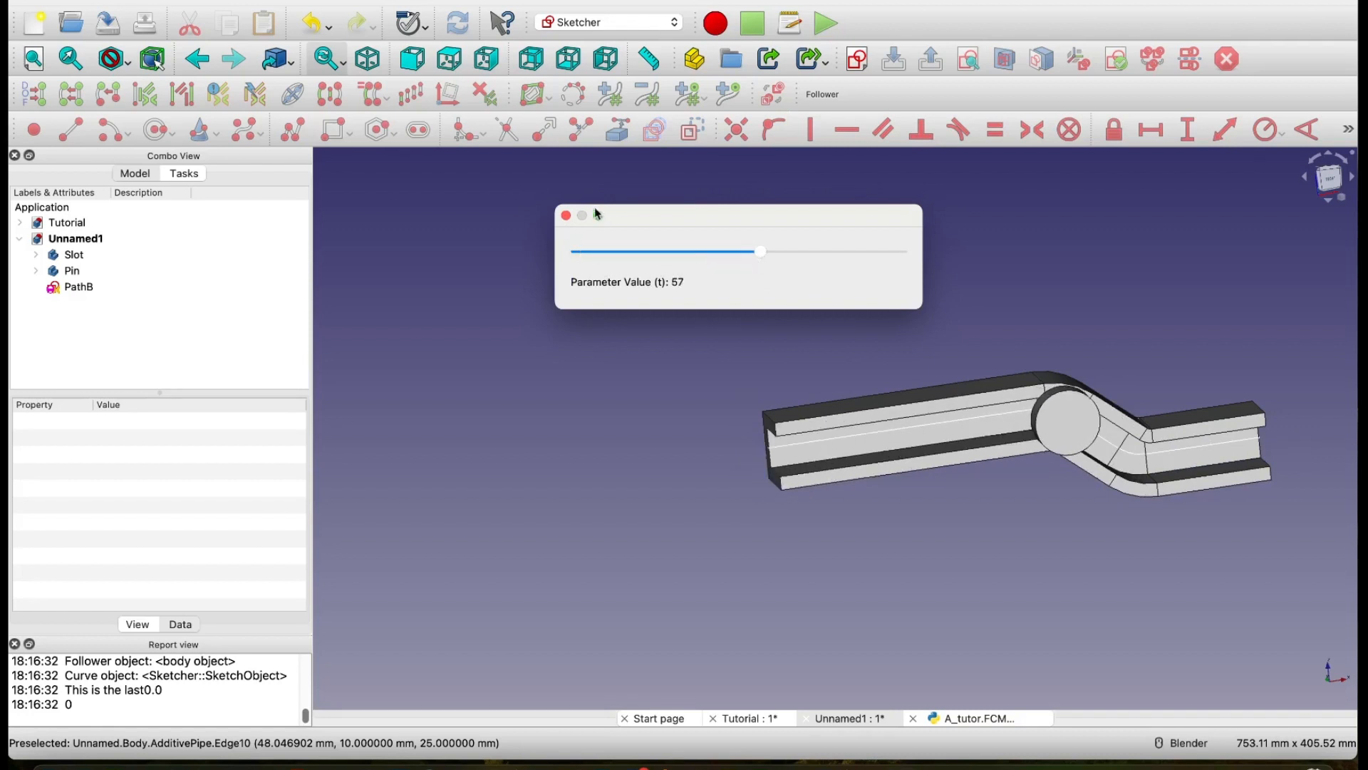
left_click(566, 217)
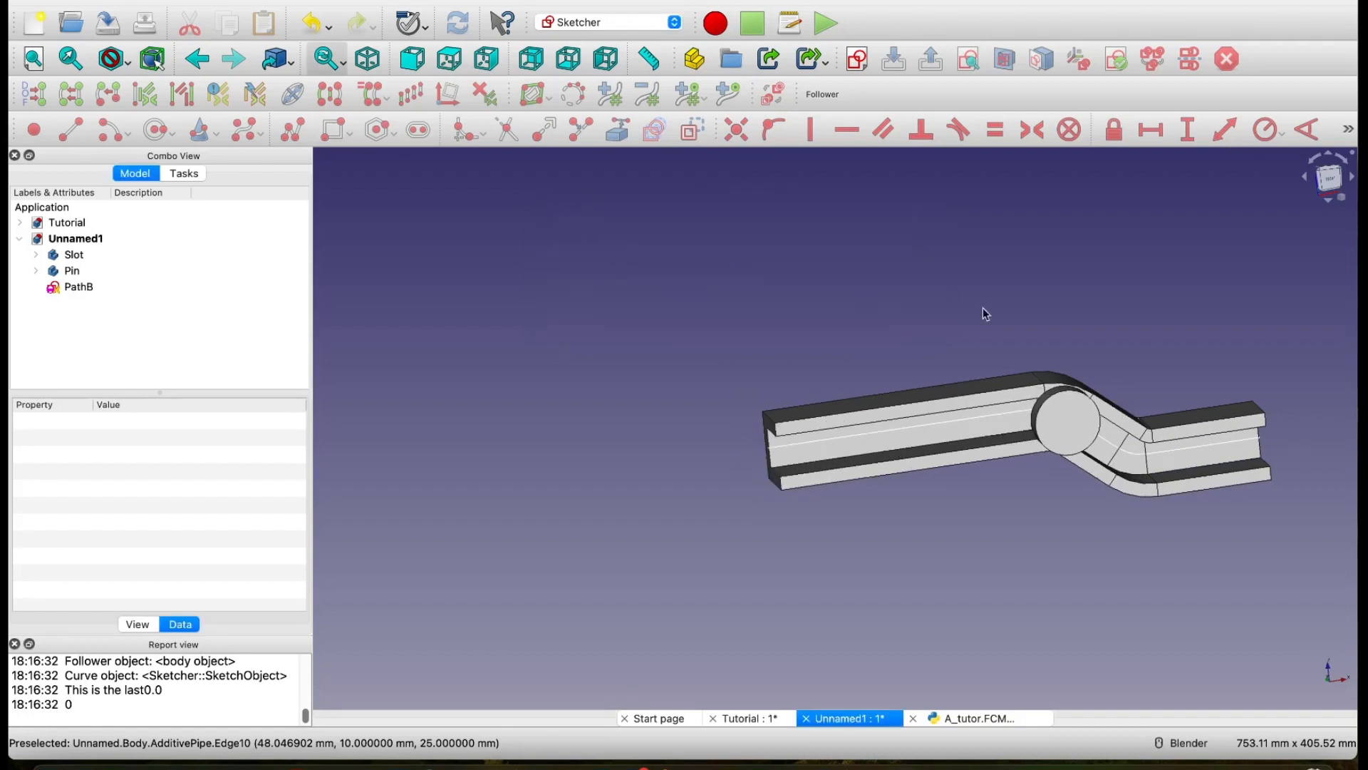
Step: Run the recent macro A_tutor again with follower Pin, path PathB and a clamped percentage of 100.00%
middle_click_drag(1221, 337, 1150, 388)
middle_click_drag(1279, 328, 909, 353)
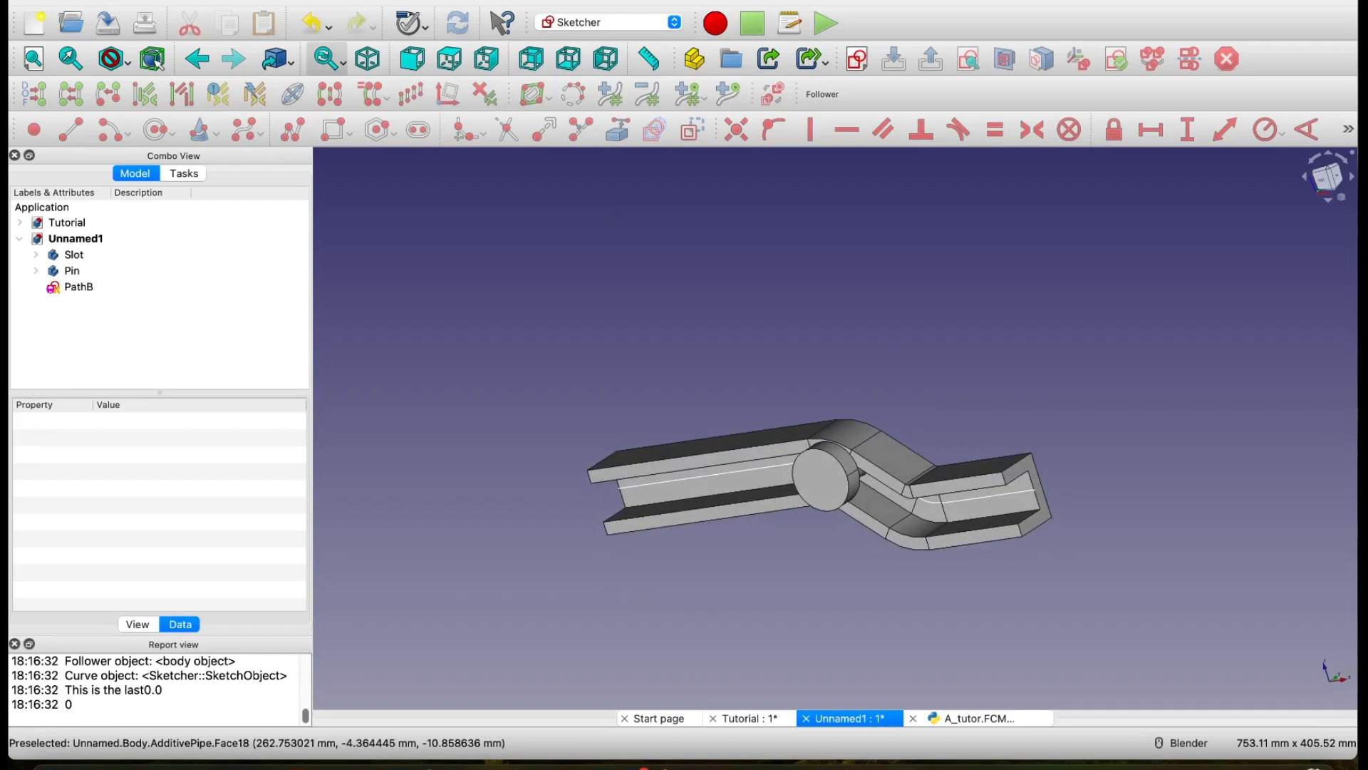
left_click(315, 0)
mouse_move(364, 49)
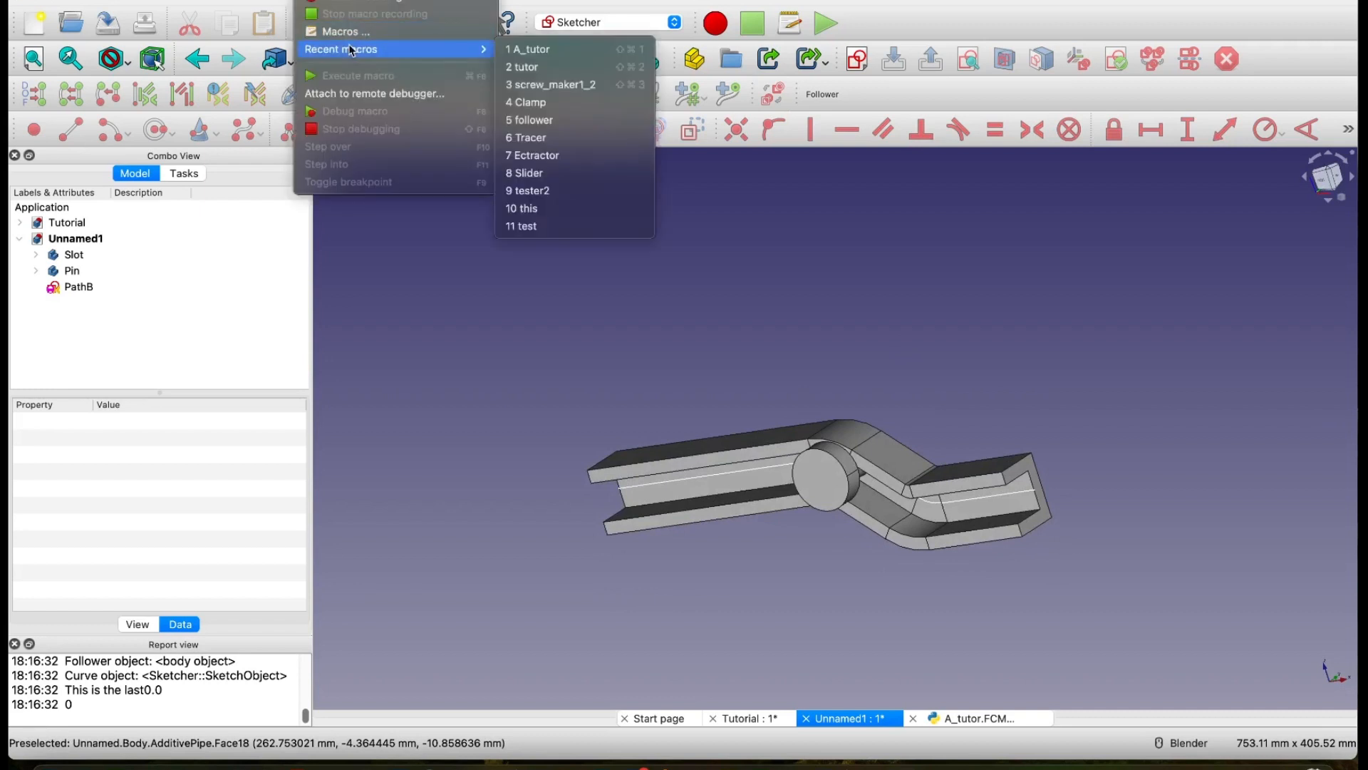
left_click(539, 57)
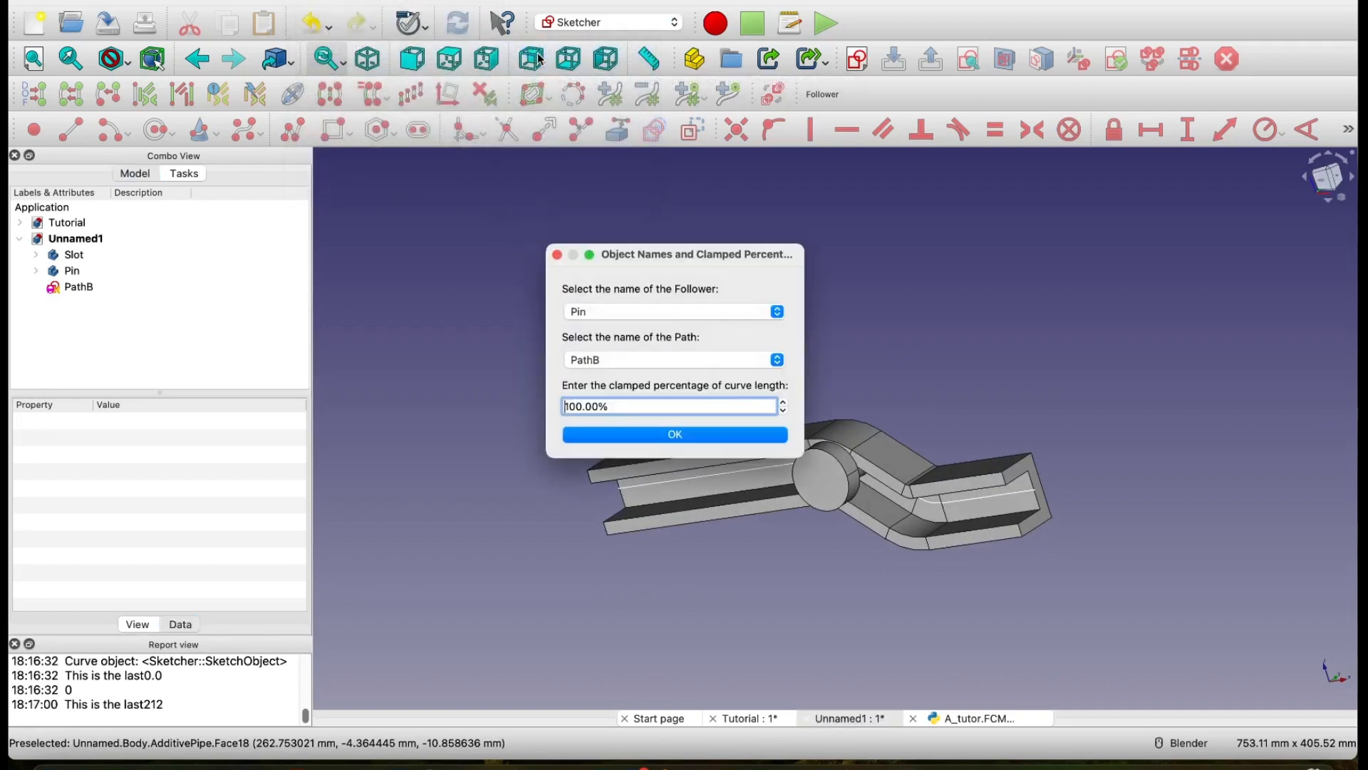
left_click(678, 436)
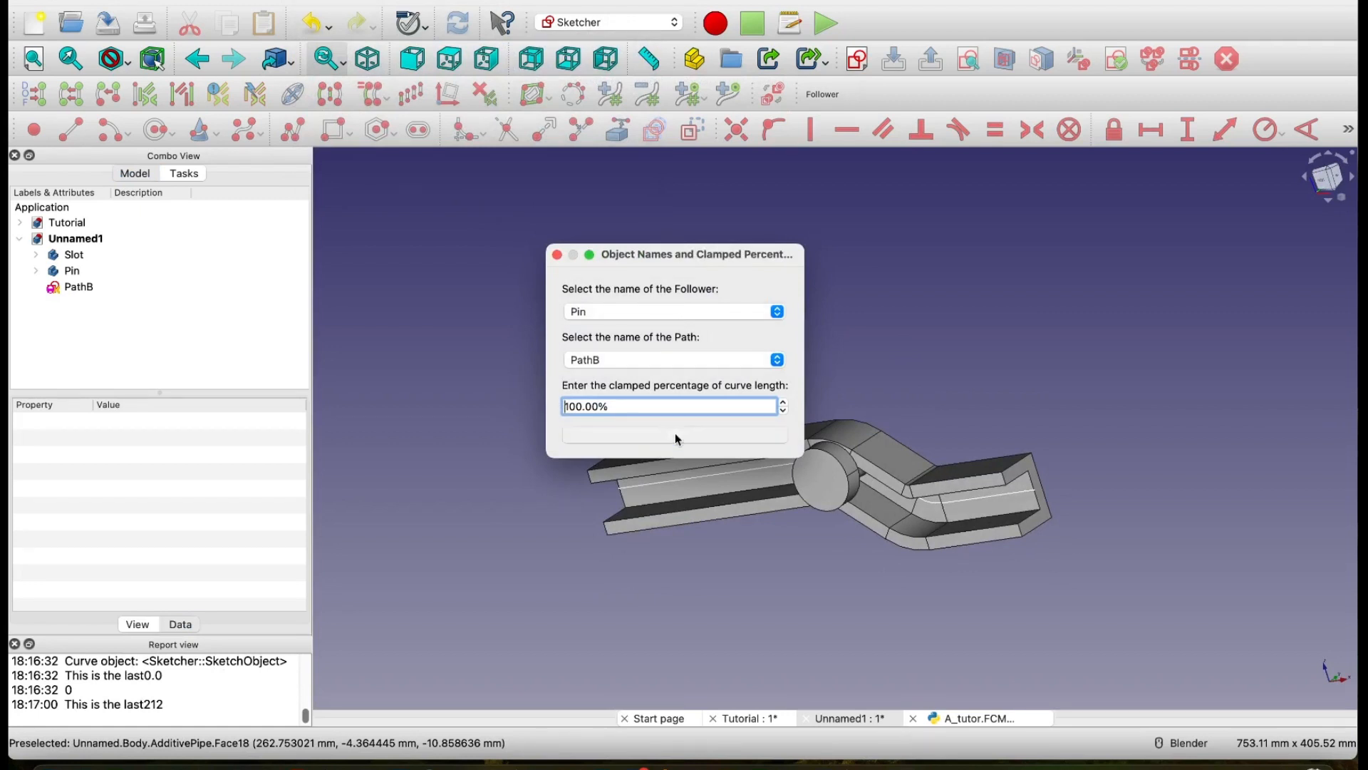
Step: Move the Pin back along PathB to parameter value 0 and close the slider
left_click_drag(697, 234, 696, 229)
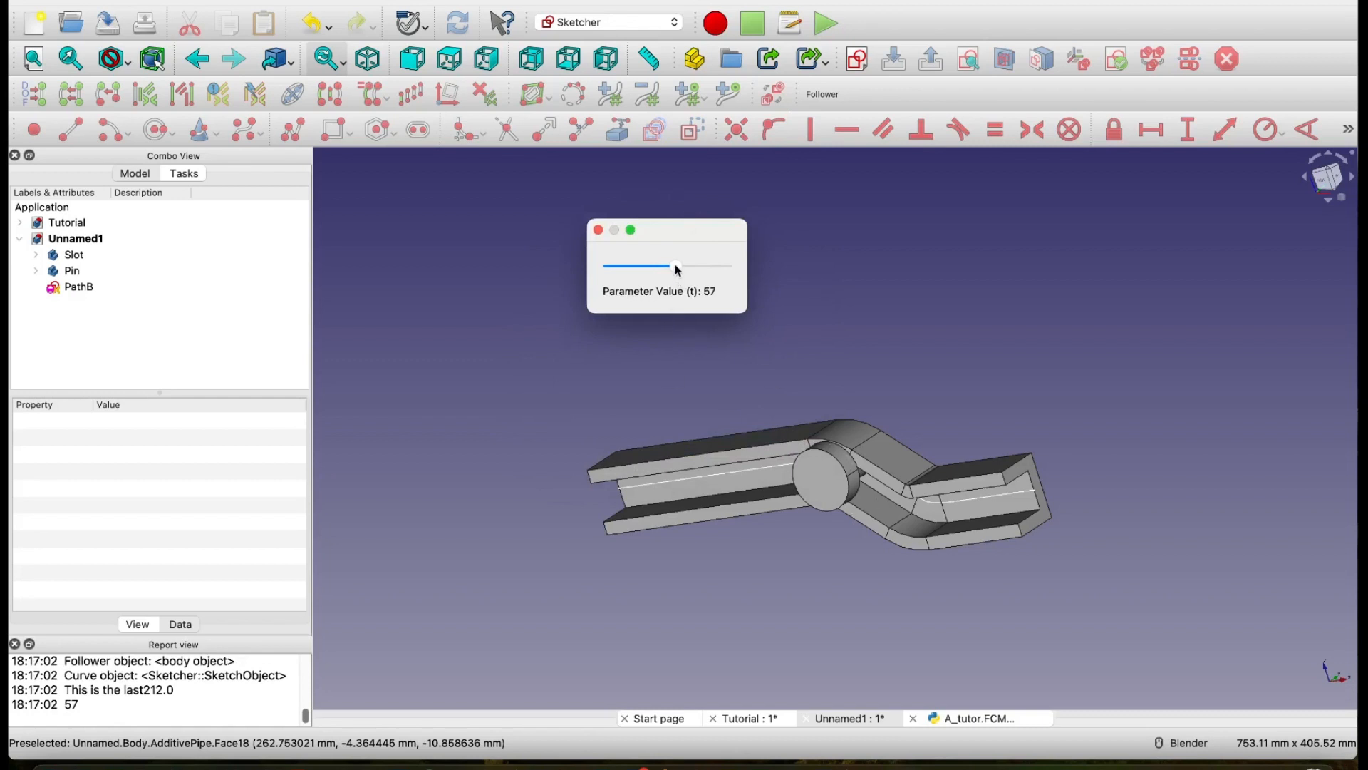
left_click_drag(678, 271, 584, 288)
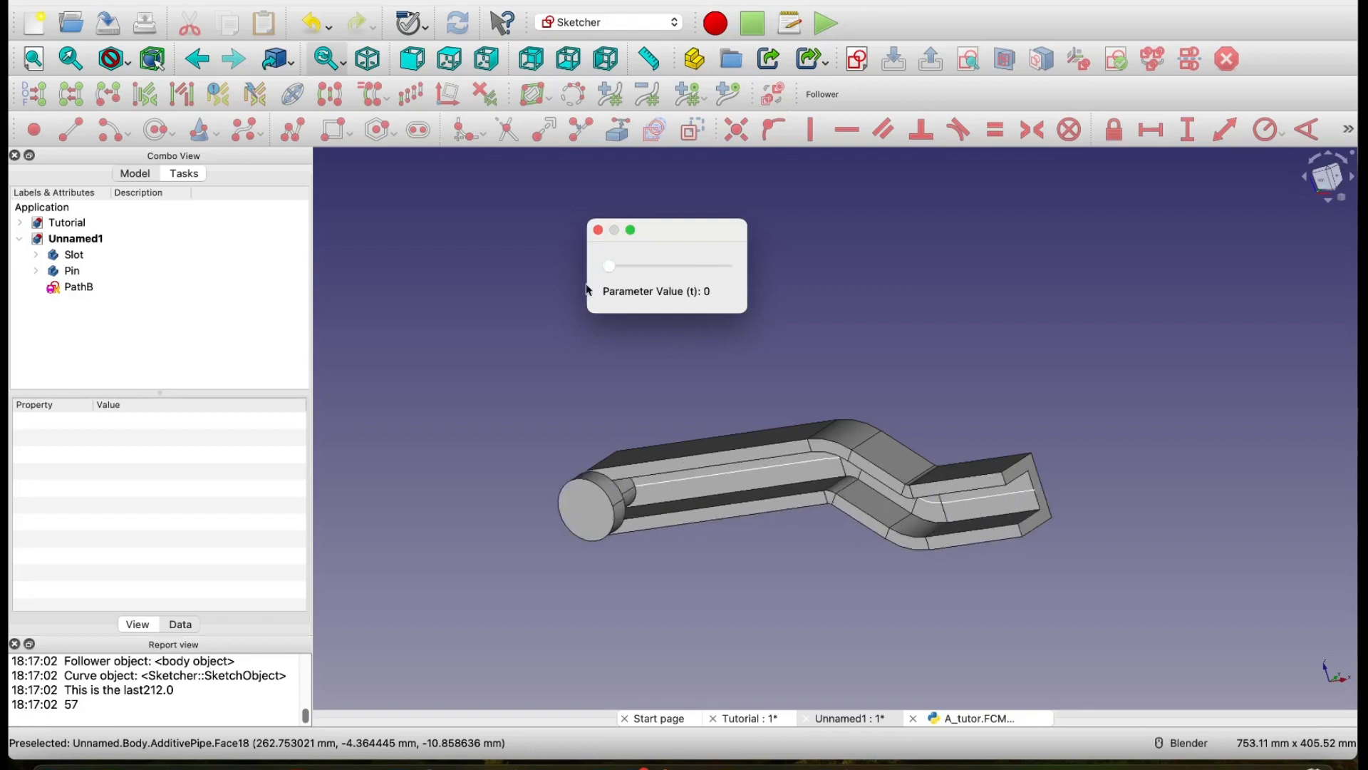
left_click(598, 231)
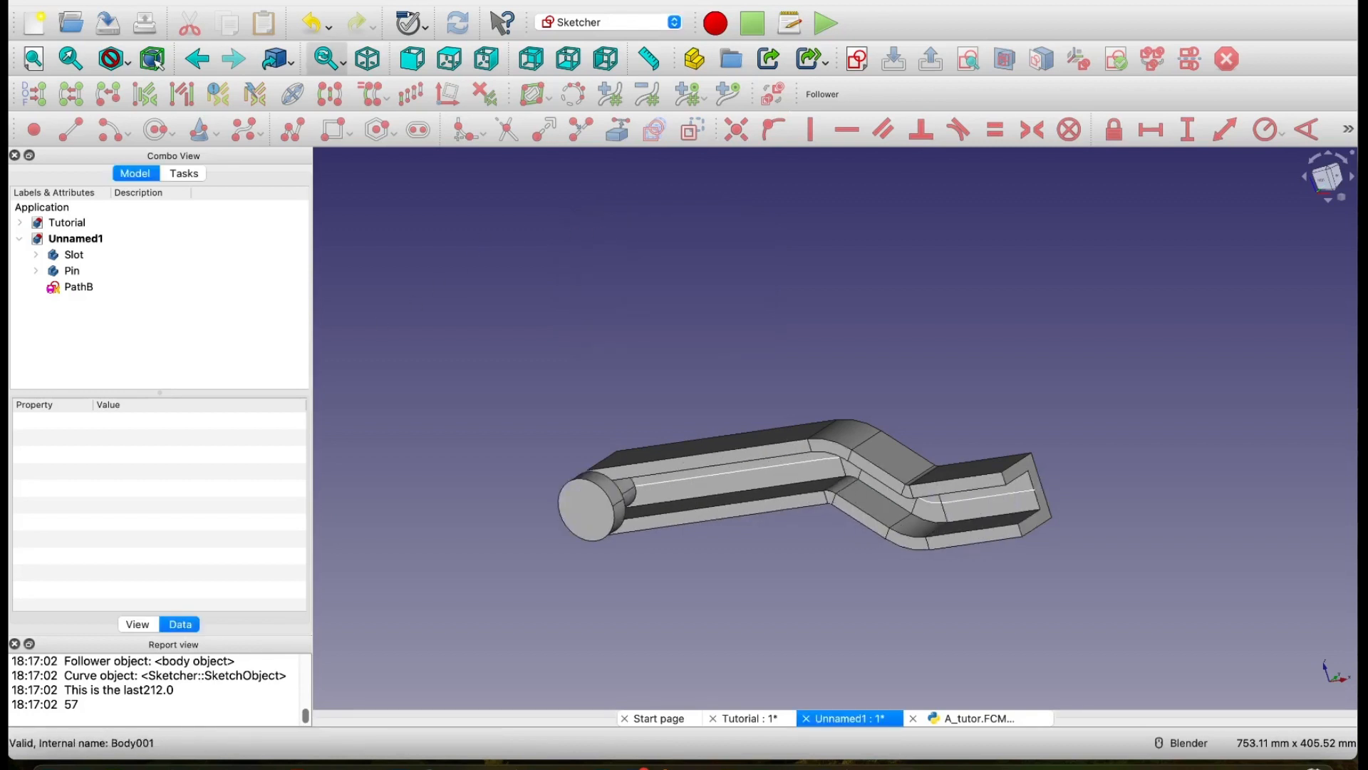
Step: Open the foldable desk document and show it from the front and in isometric view
left_click(159, 0)
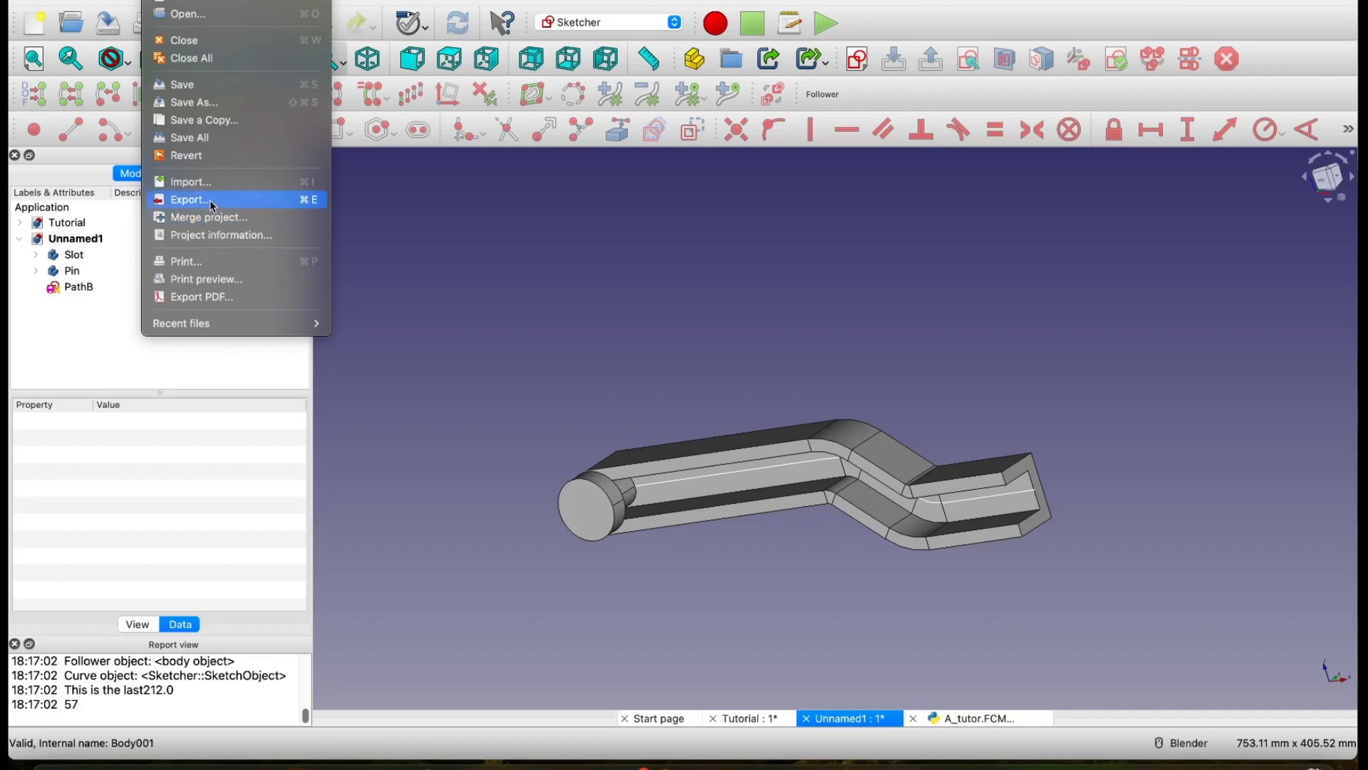
left_click(201, 17)
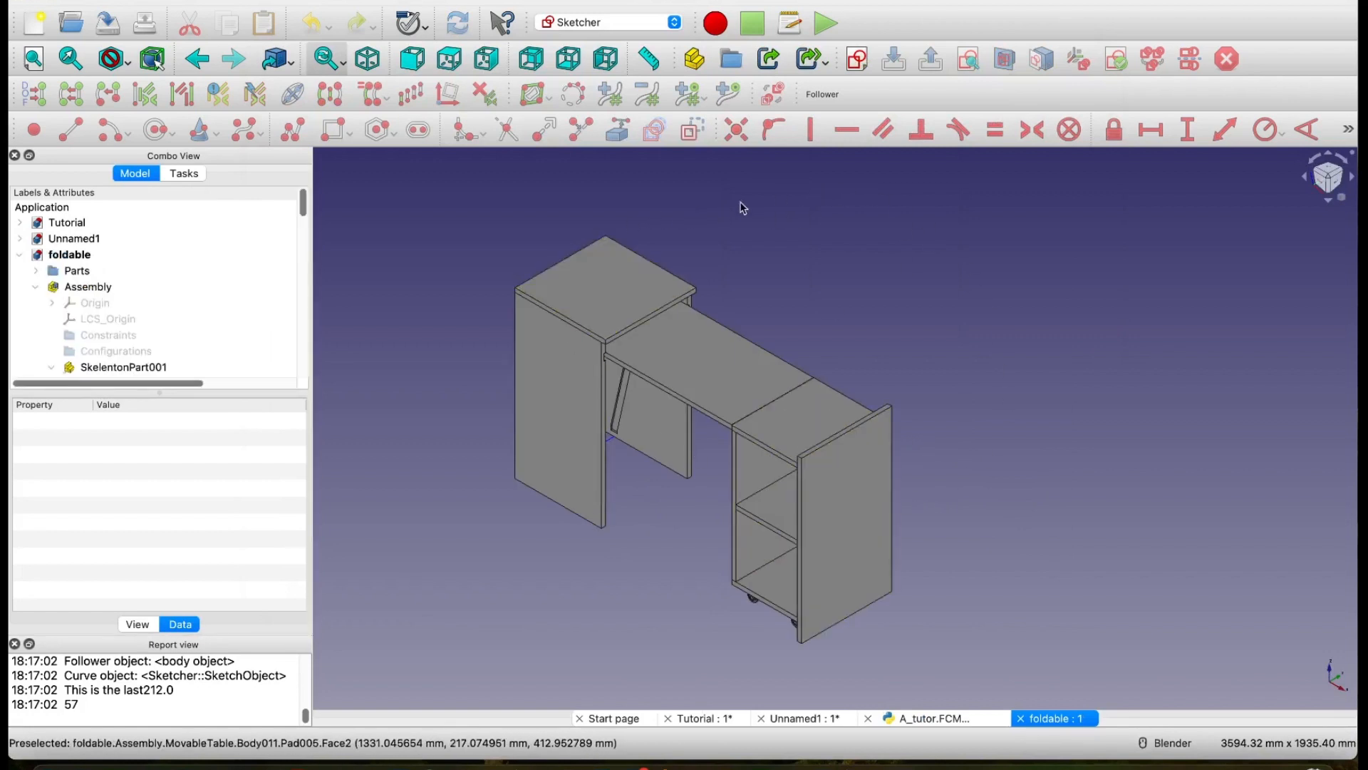
middle_click_drag(1015, 378, 1031, 447)
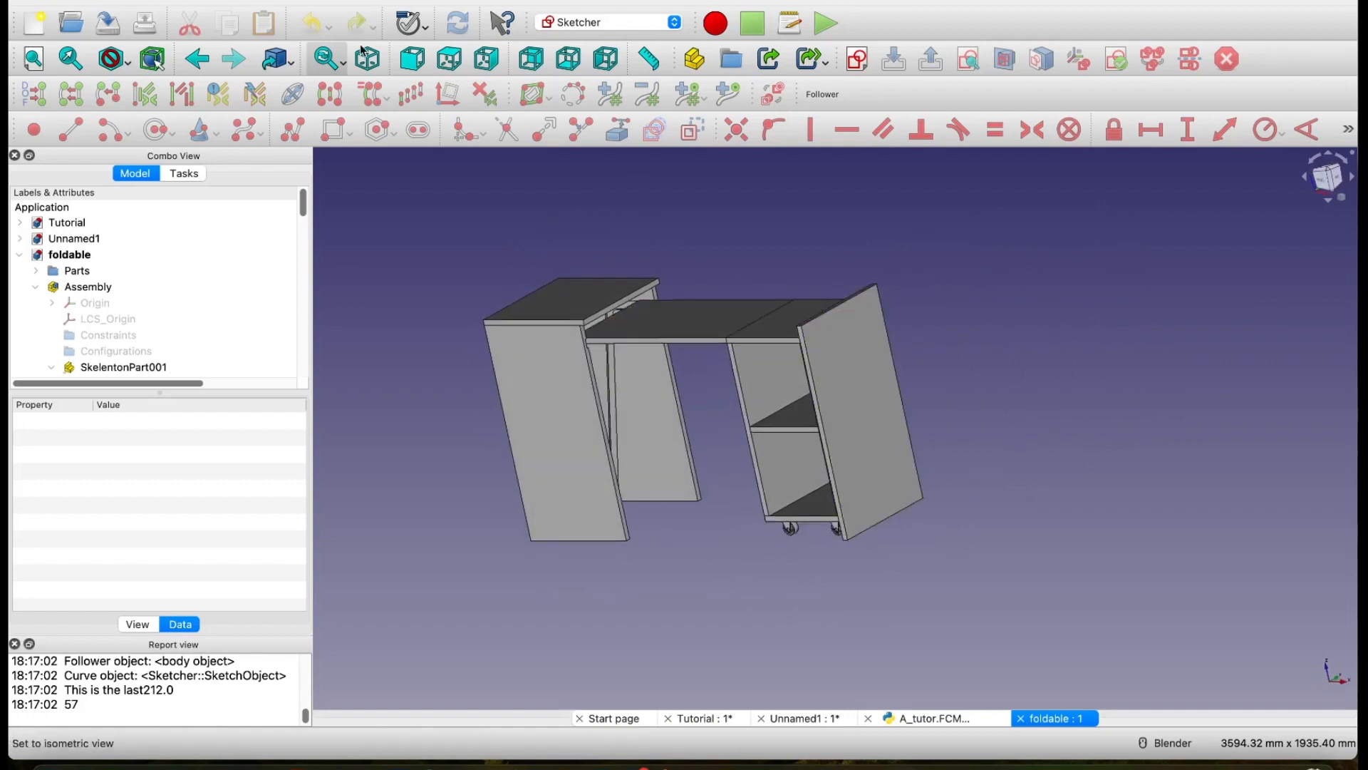
left_click(412, 60)
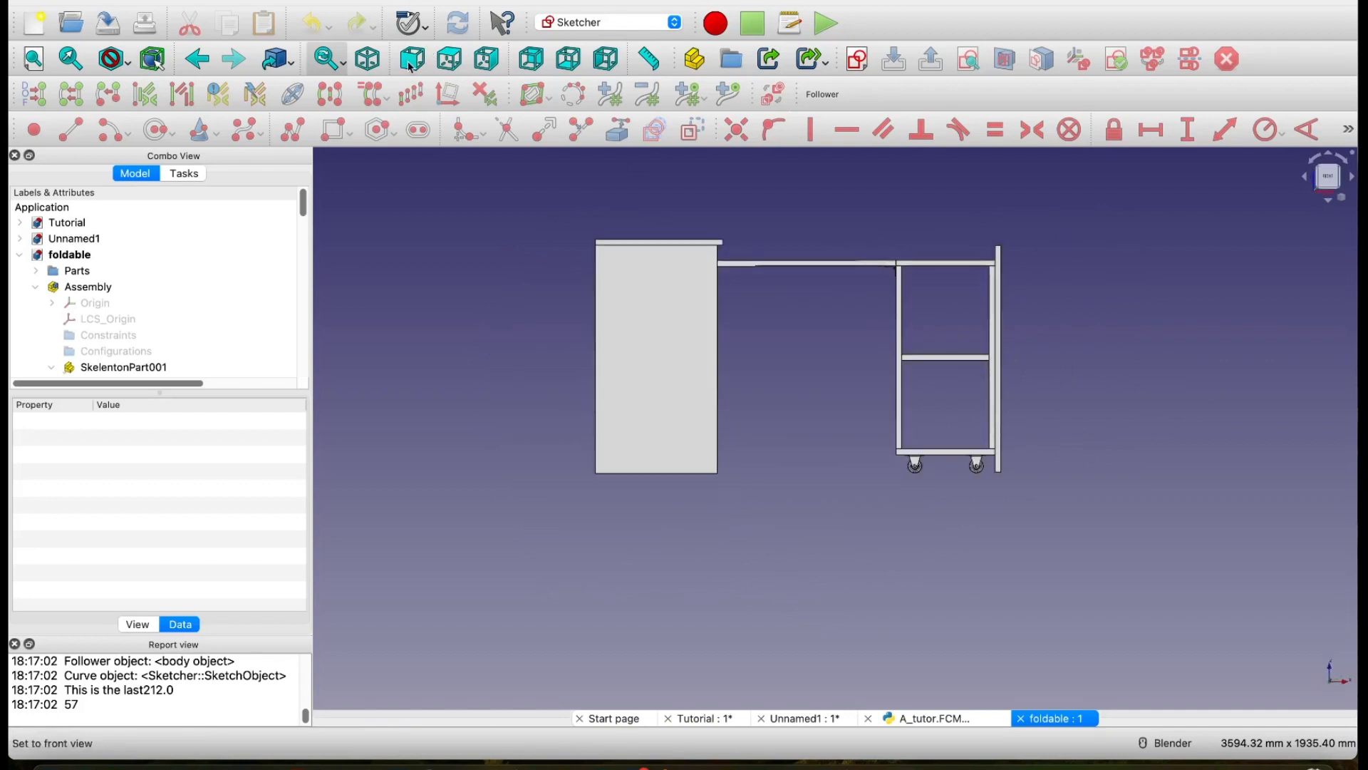
left_click(360, 56)
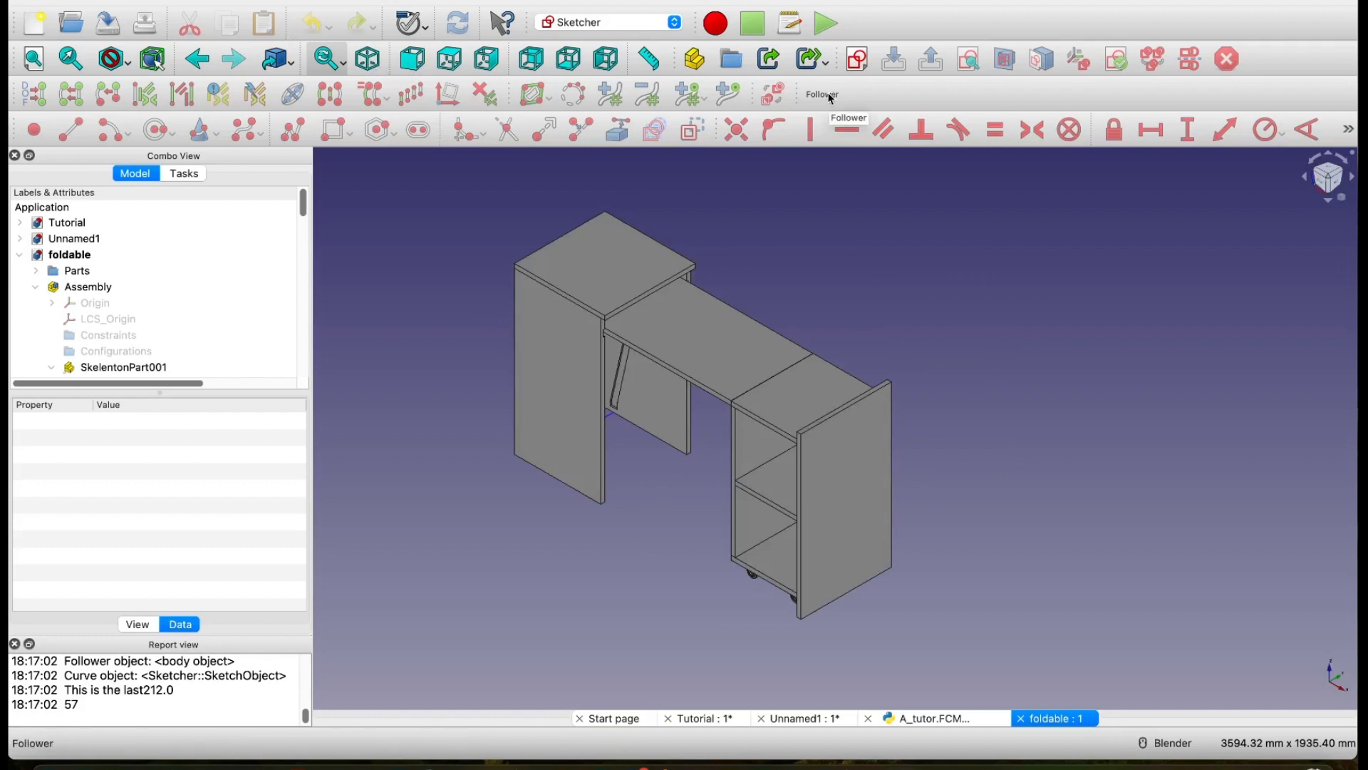
Step: Run the recent macro A_tutor on the foldable desk and move its dialog clear of the model
left_click(318, 0)
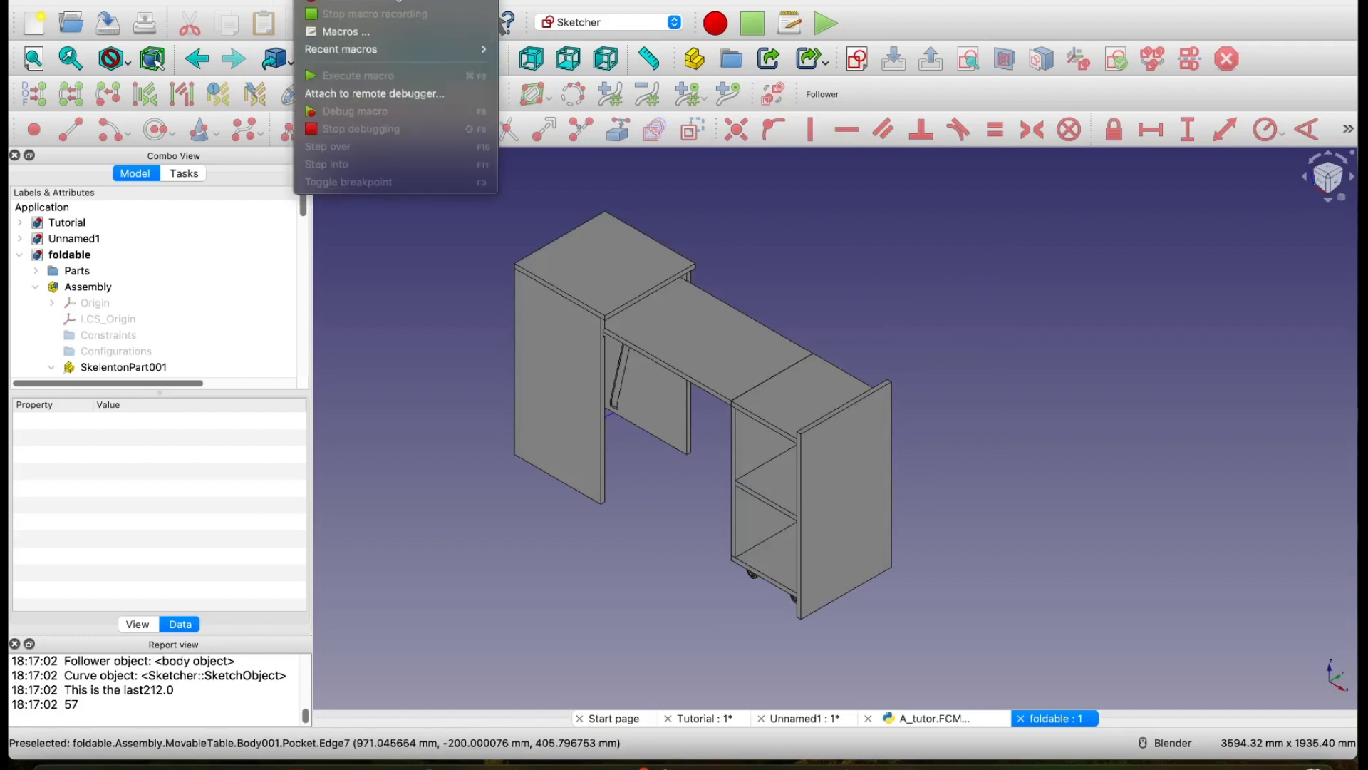
mouse_move(370, 49)
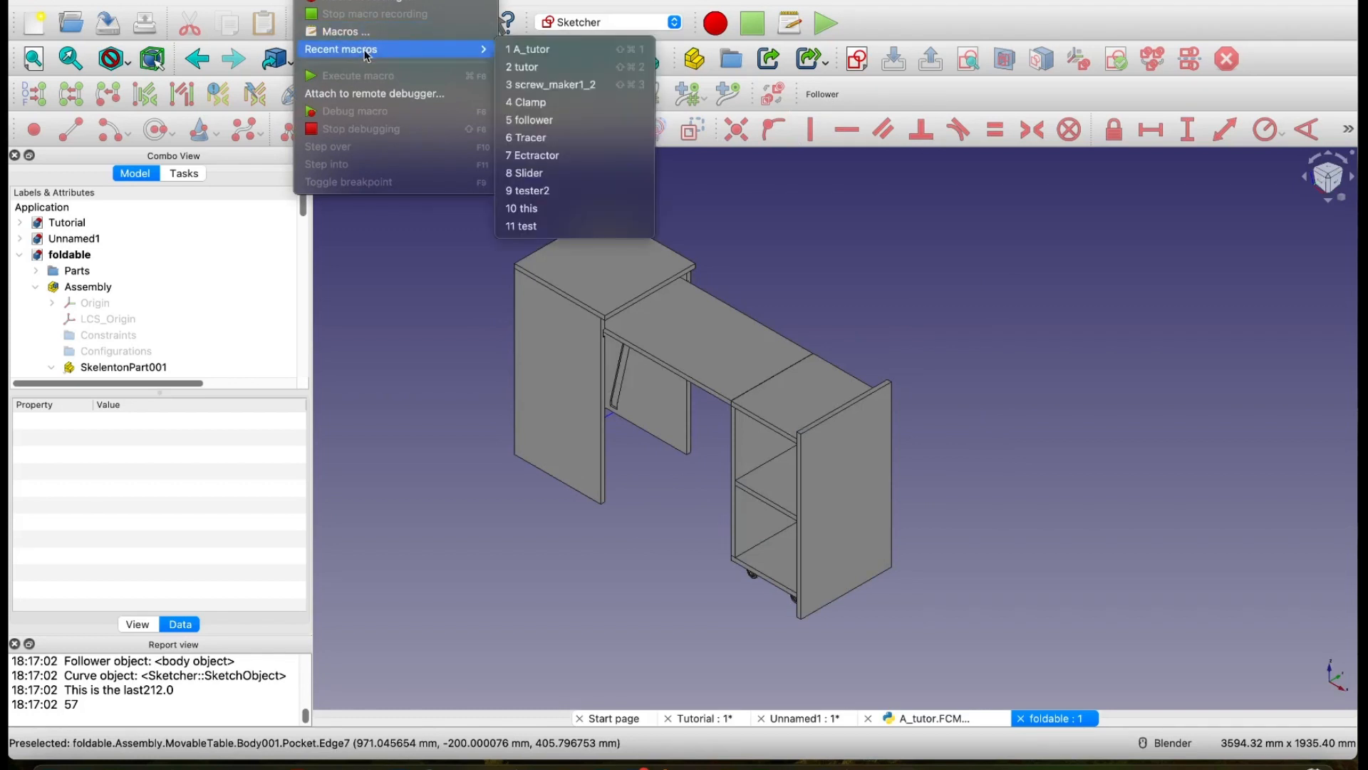
left_click(547, 59)
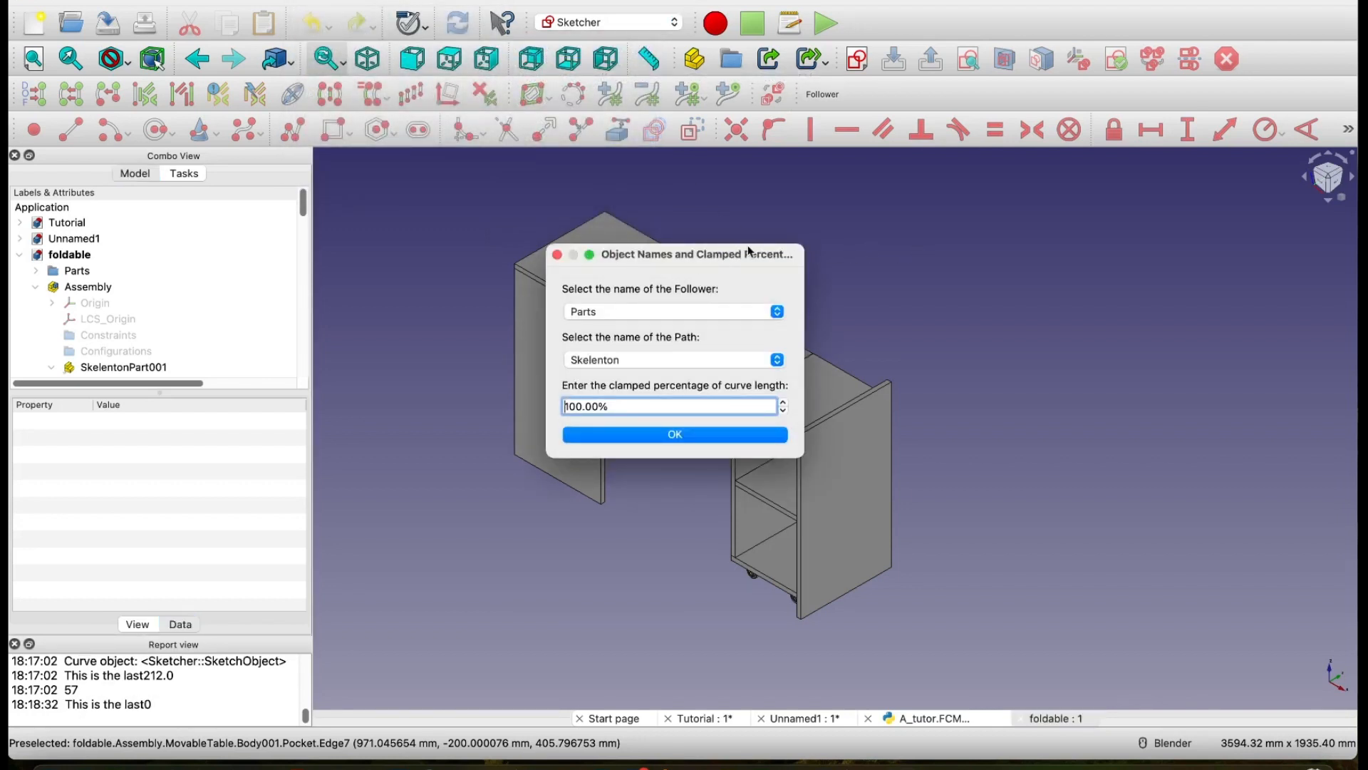
left_click_drag(724, 254, 1083, 220)
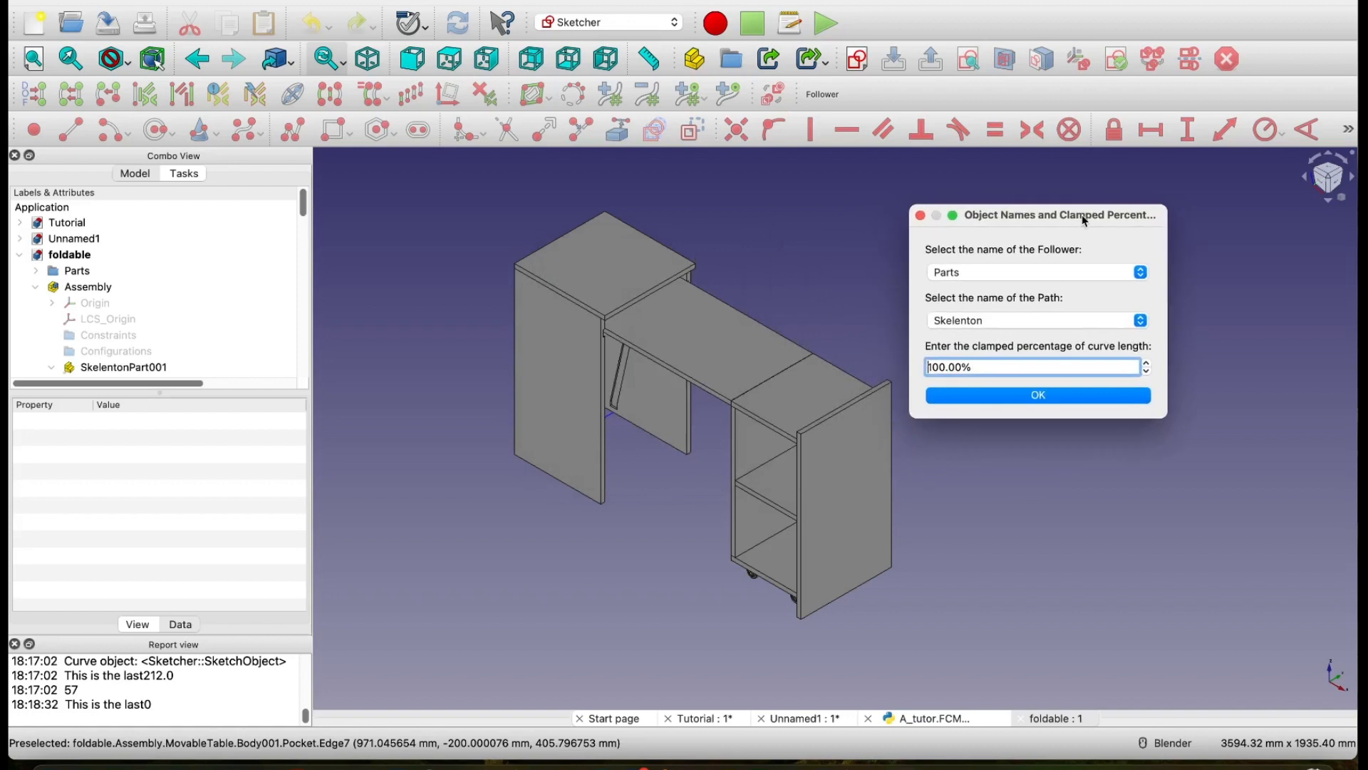
Step: Choose roller as the follower and path as the path, and clamp the motion to 97% of the curve length
left_click(1001, 272)
left_click(1002, 273)
left_click(1001, 272)
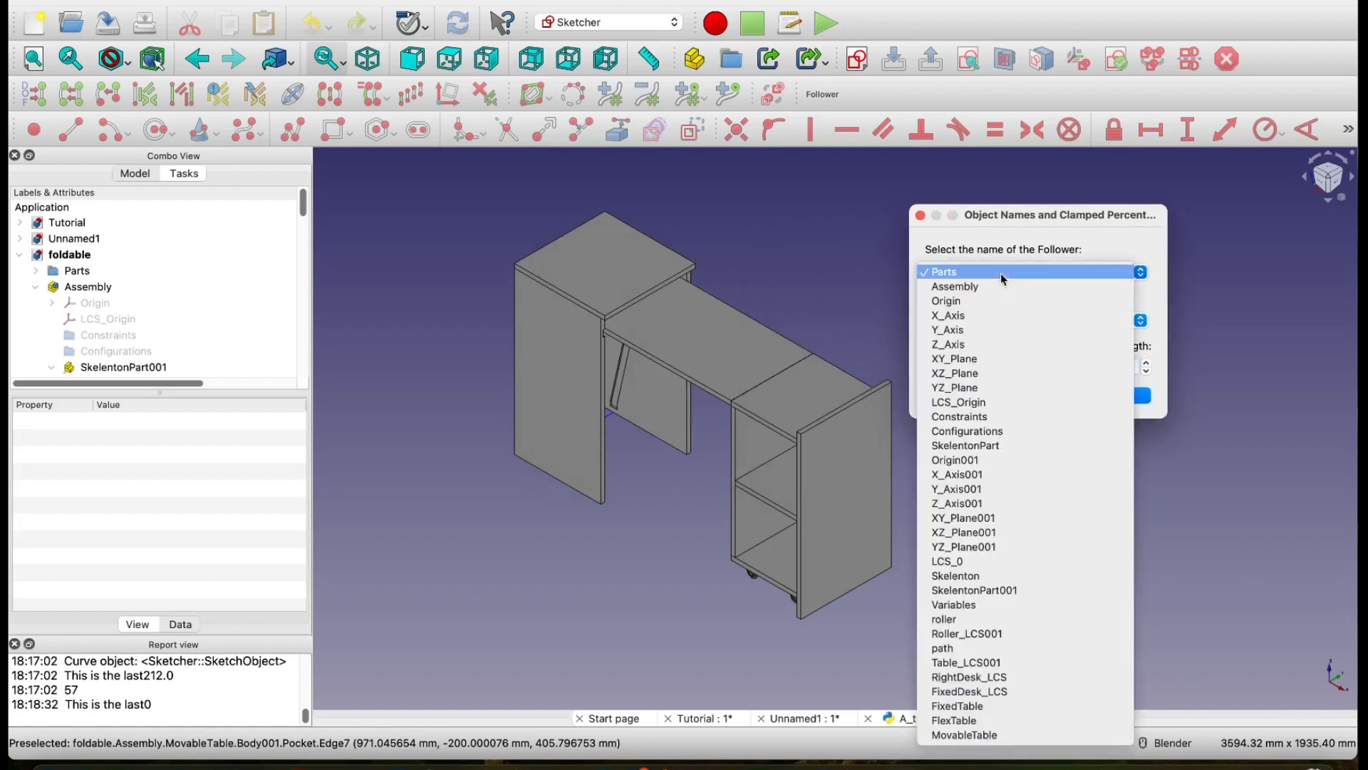
left_click(986, 620)
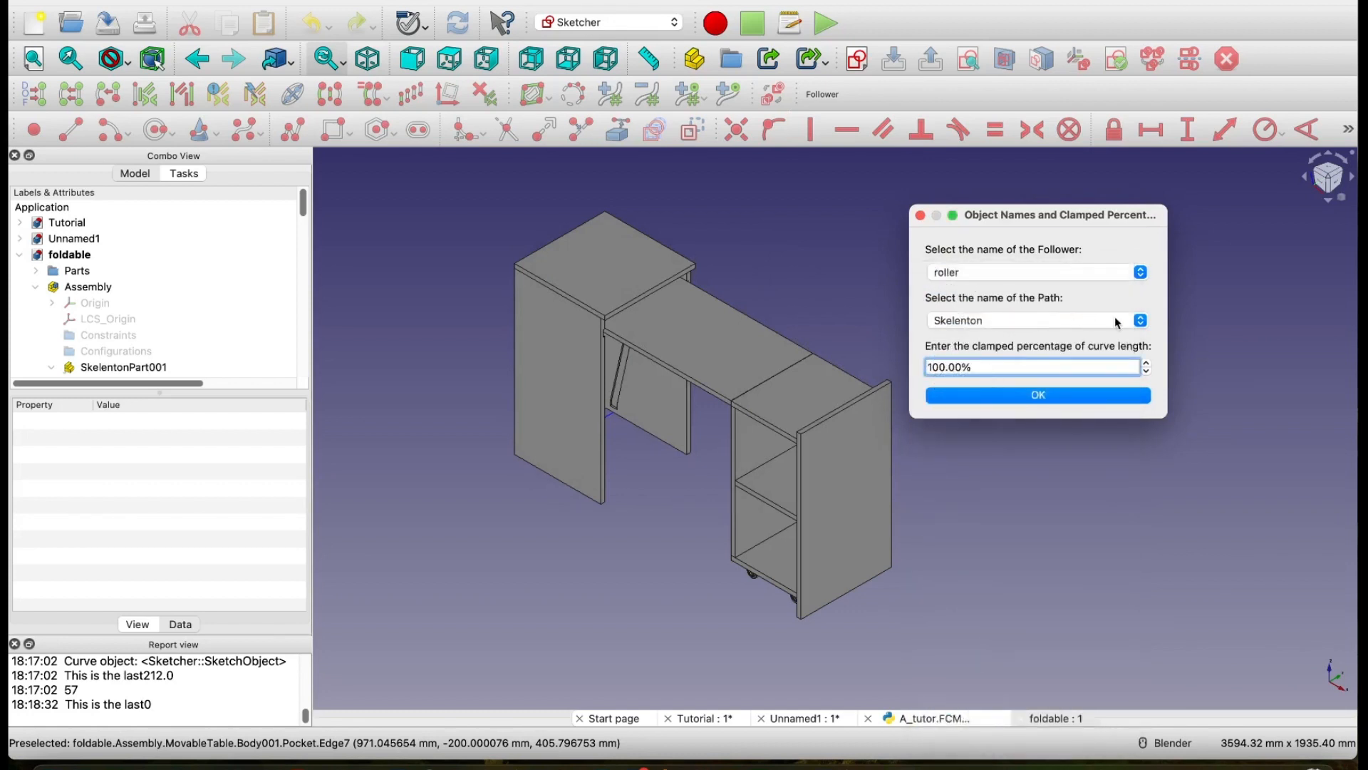
left_click(1118, 323)
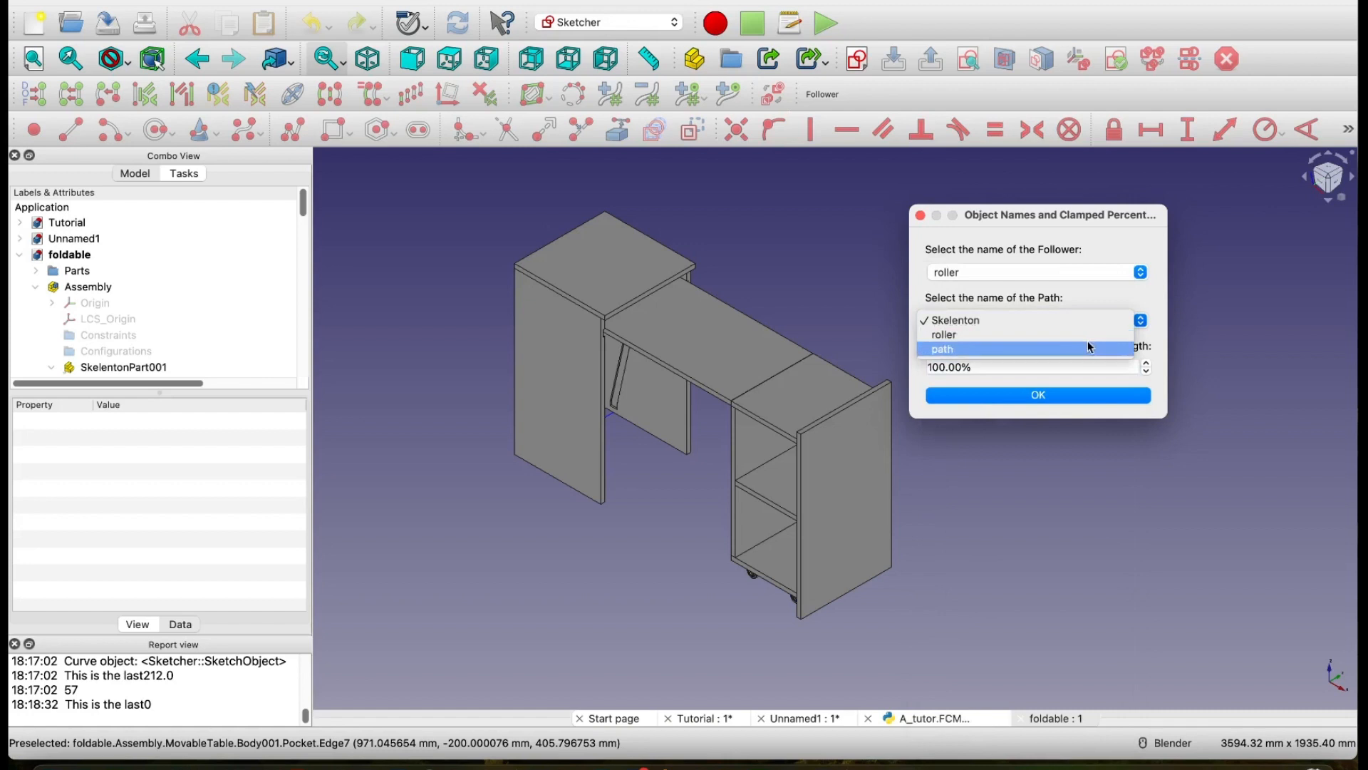
left_click(1090, 348)
left_click(952, 364)
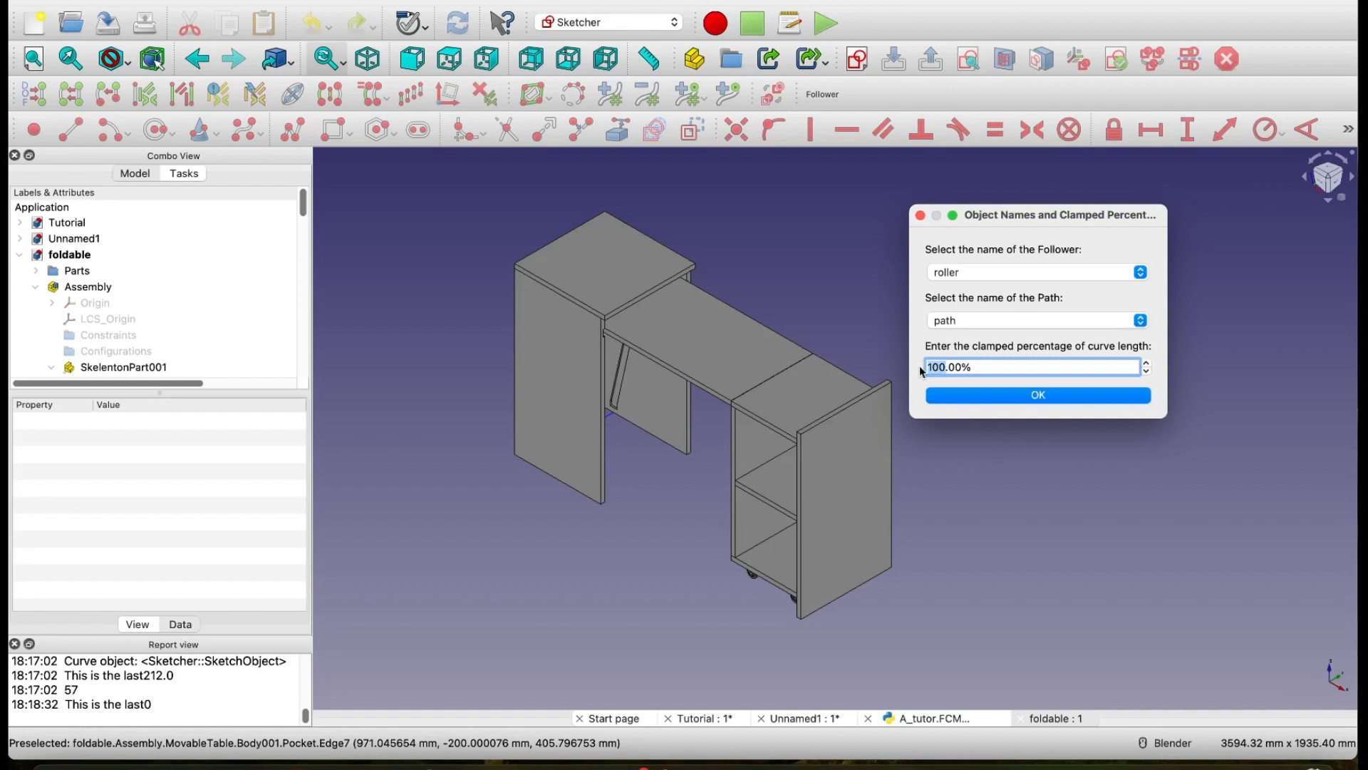
type("97")
left_click(1006, 396)
Step: Move and widen the slider window, fold the desk to parameter value 52, and close the slider
left_click_drag(732, 324, 1134, 239)
left_click_drag(1154, 309, 1335, 322)
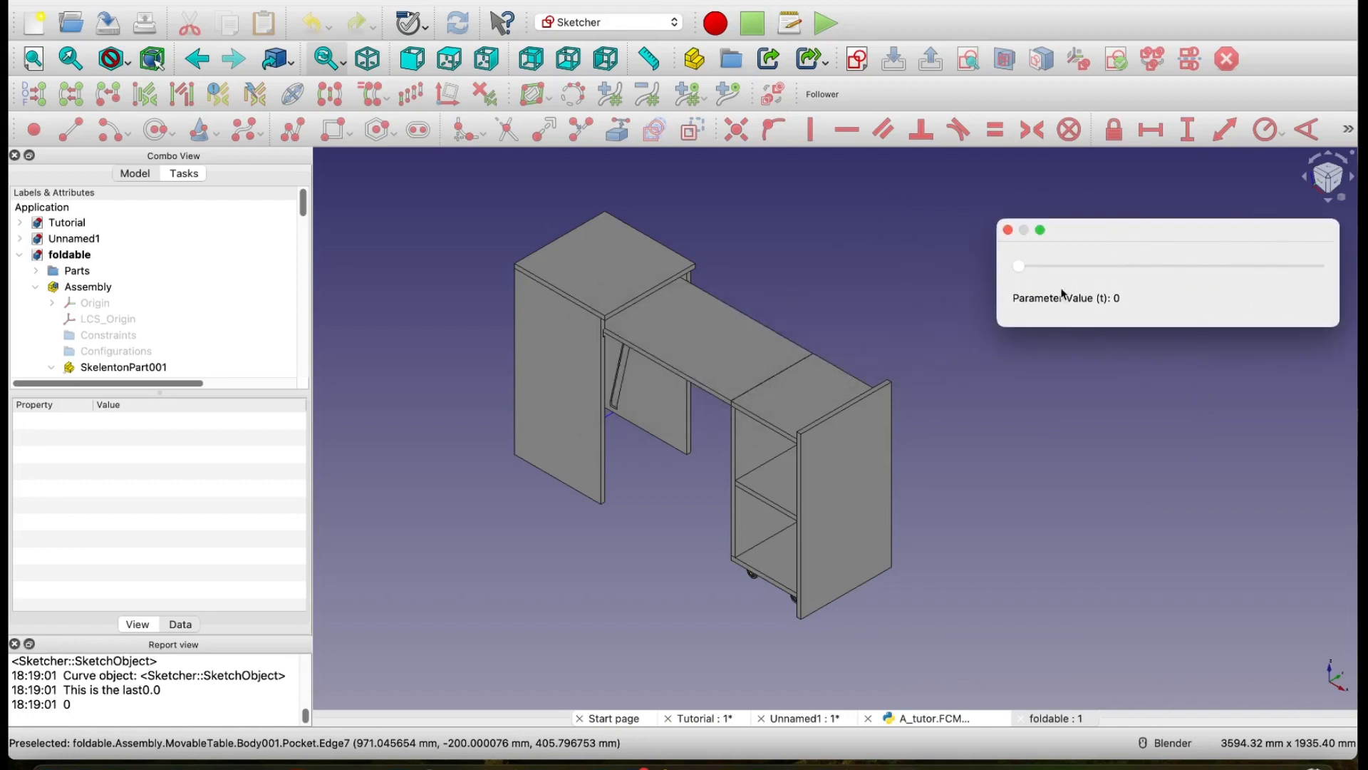
left_click_drag(1022, 270, 1180, 266)
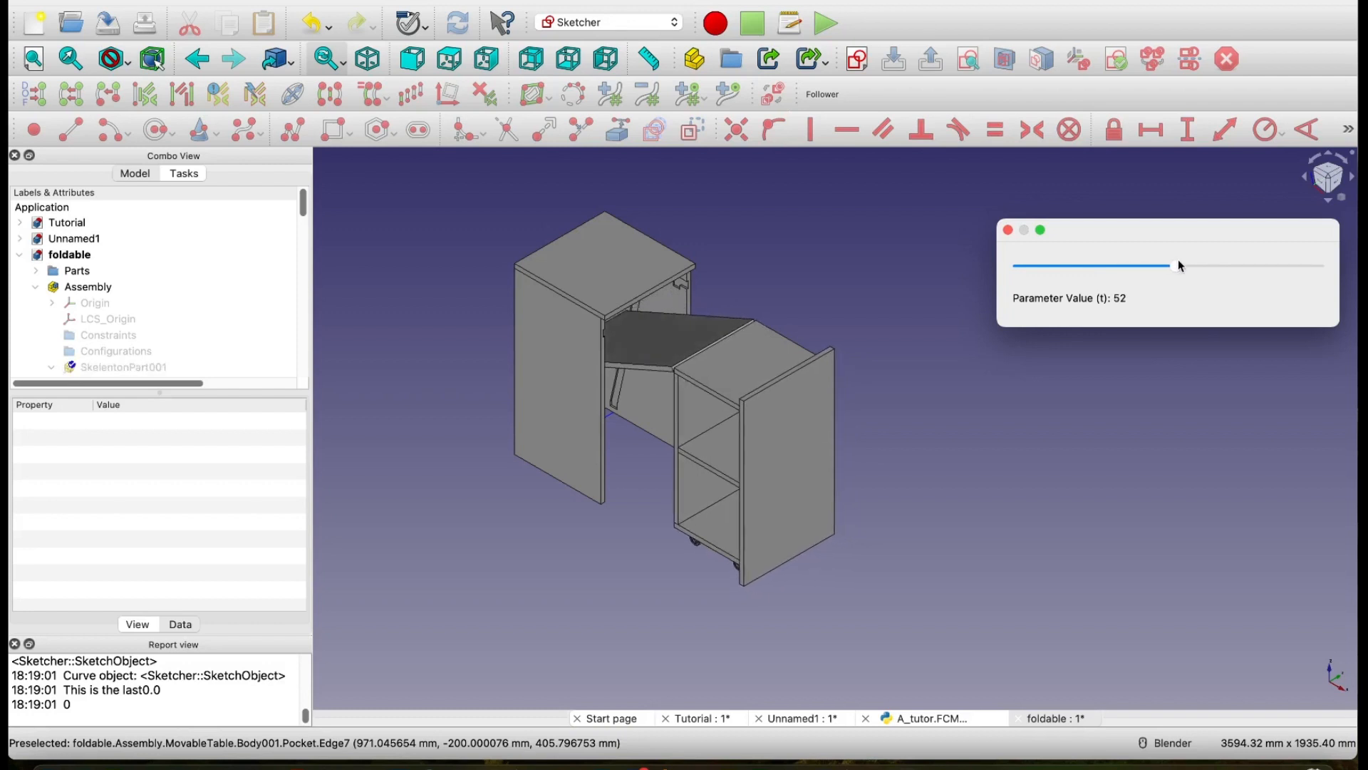
left_click(1009, 230)
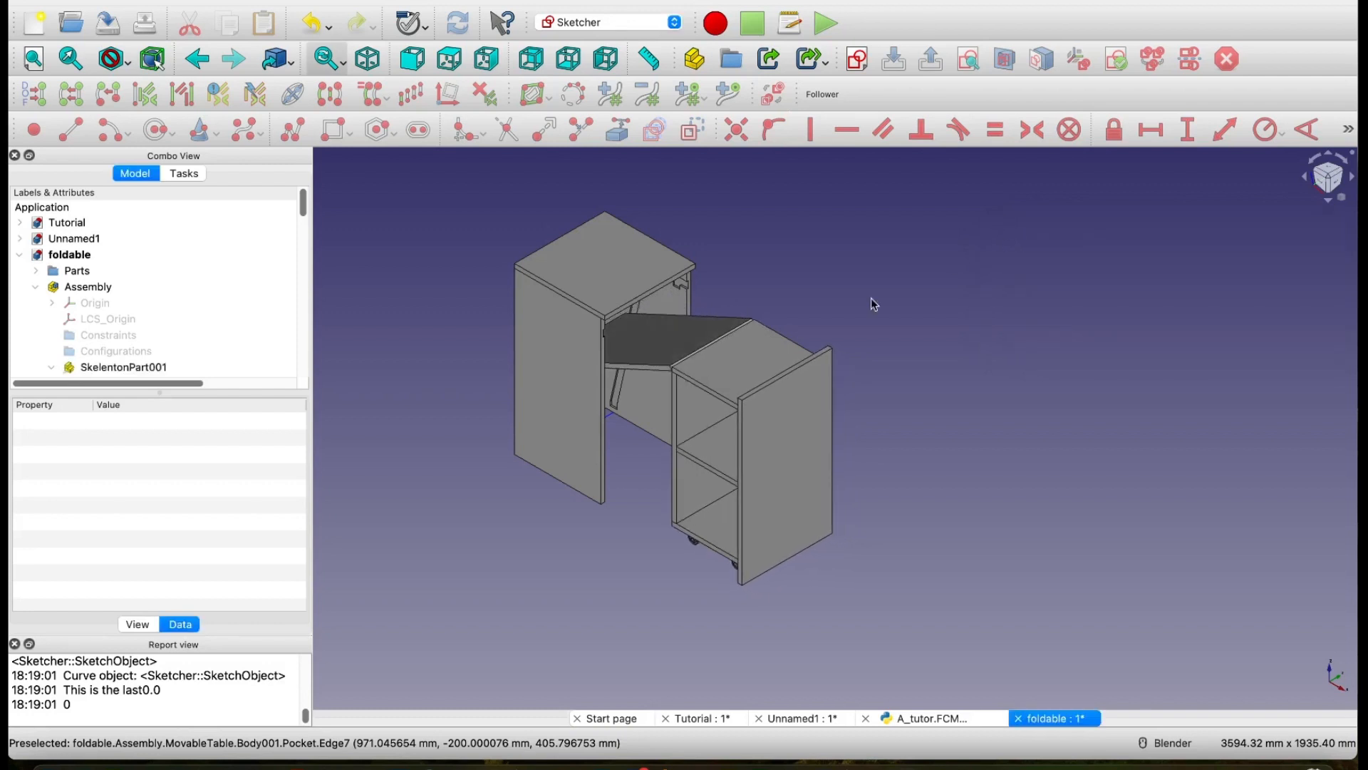
Step: Hide the FixedTable side panel Pocket (Mirror #1) to expose the roller and its slot under the folding tabletop
middle_click_drag(580, 382, 618, 370)
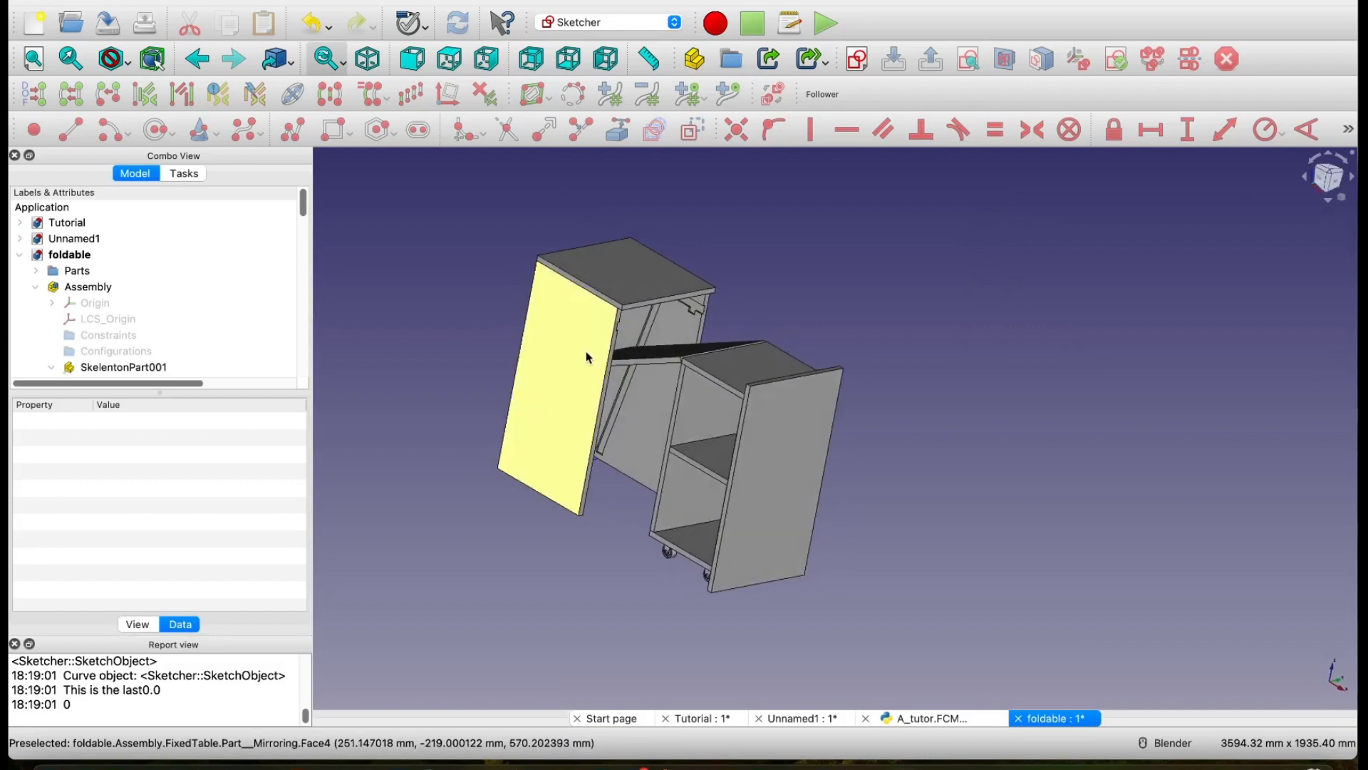
left_click(587, 356)
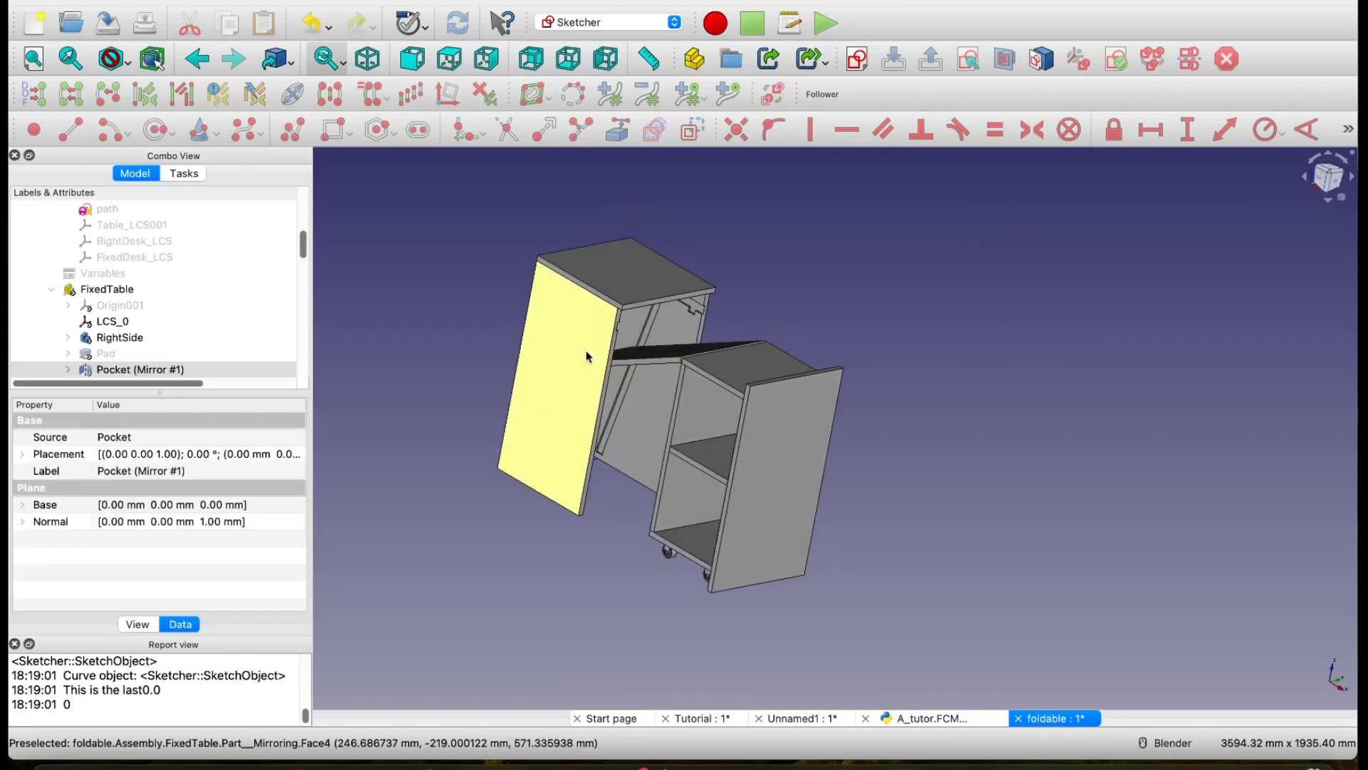
left_click(190, 368)
key("space")
middle_click_drag(466, 512, 555, 525)
scroll(507, 371, "up", 5)
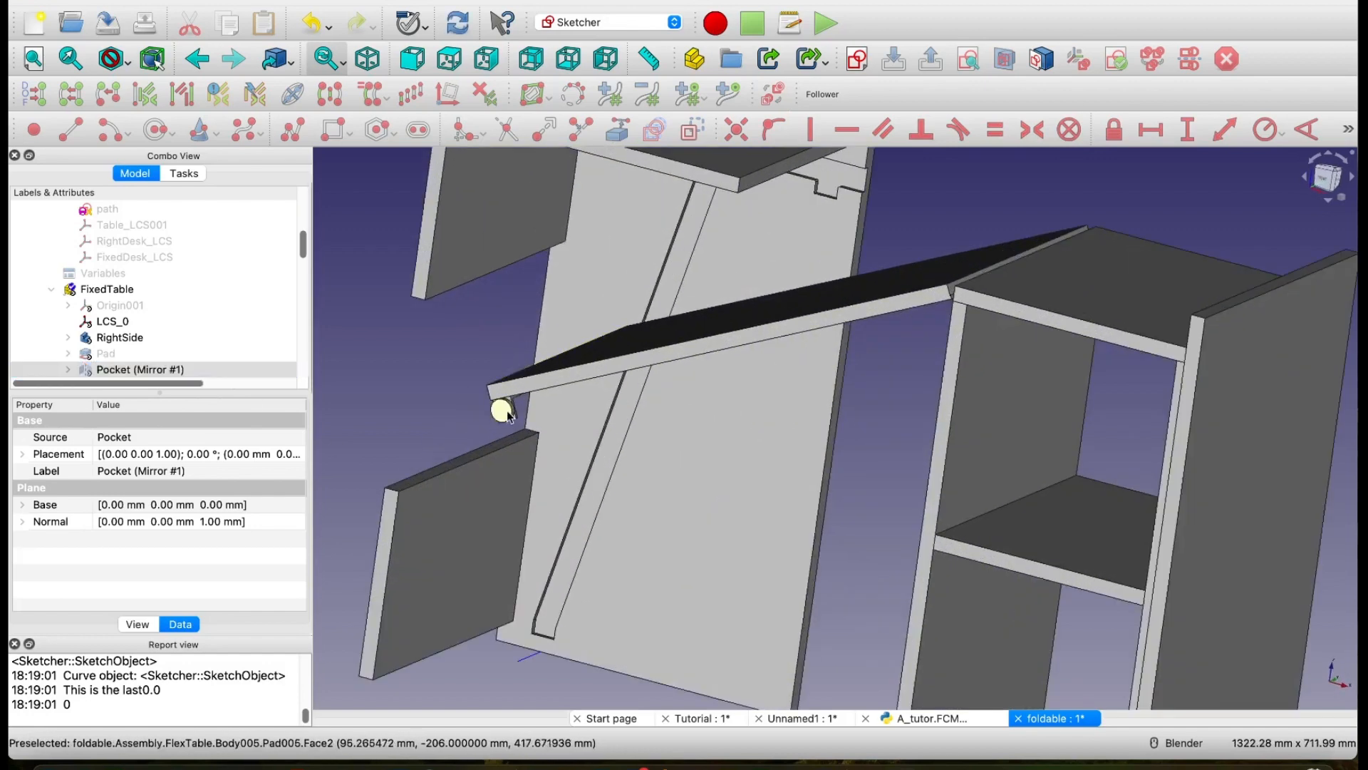
middle_click_drag(499, 411, 667, 331)
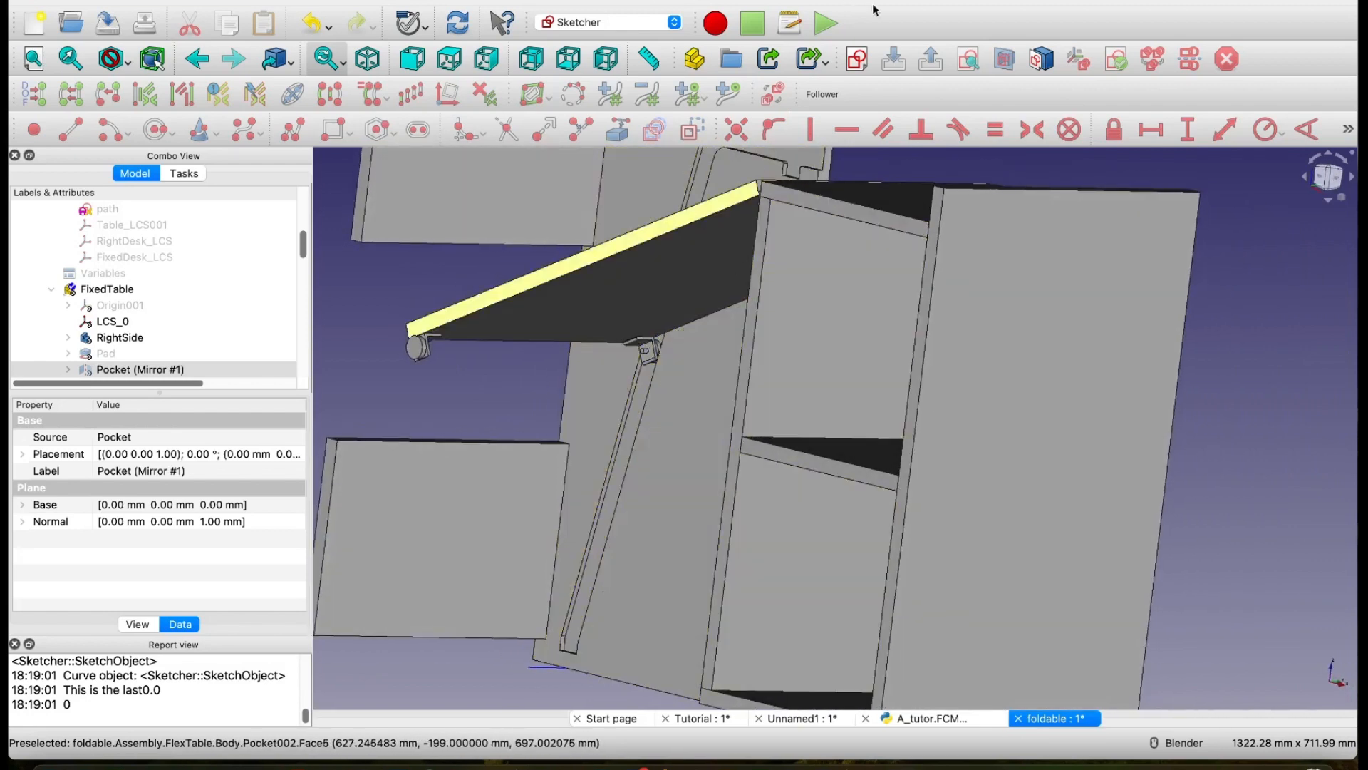
Step: Run the Follower macro with roller on path at 97.00% of the curve length and move its slider window aside
left_click(825, 96)
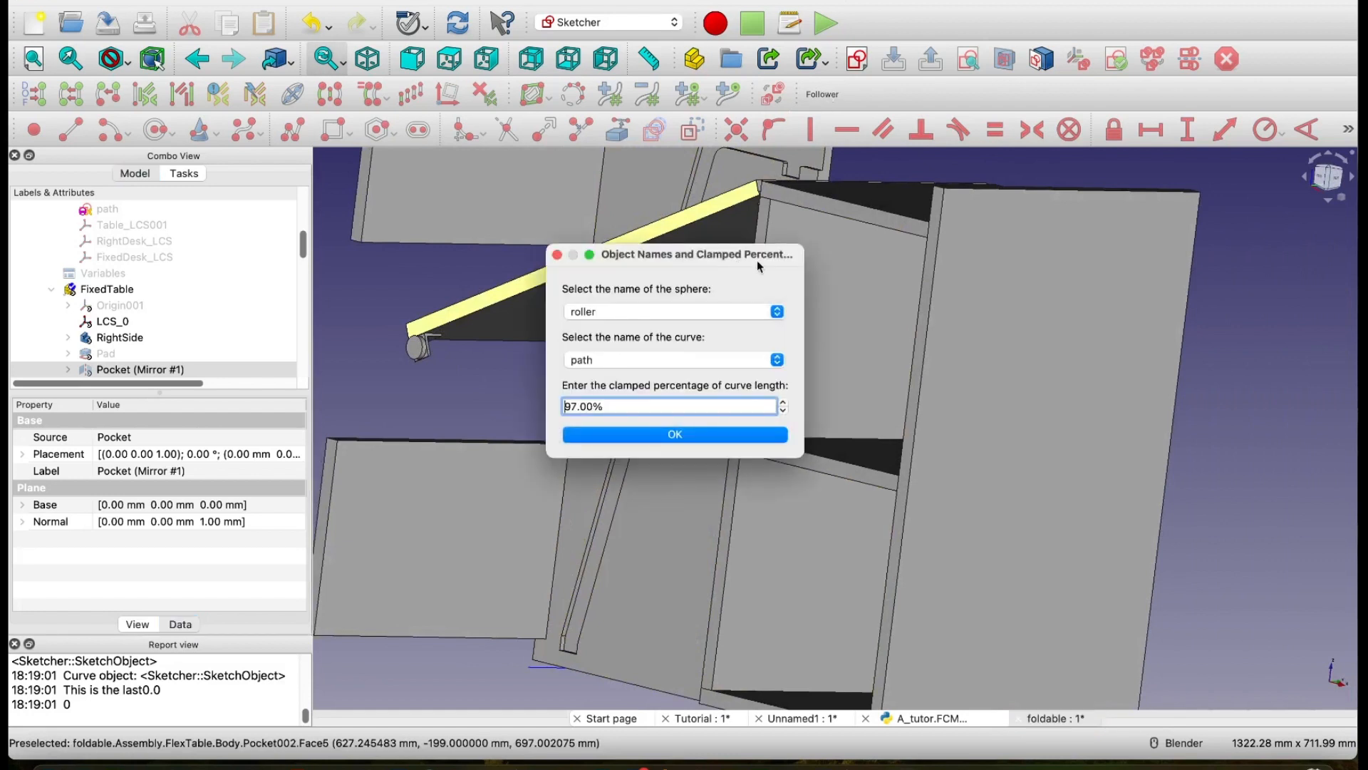
left_click_drag(757, 259, 1034, 224)
left_click(887, 399)
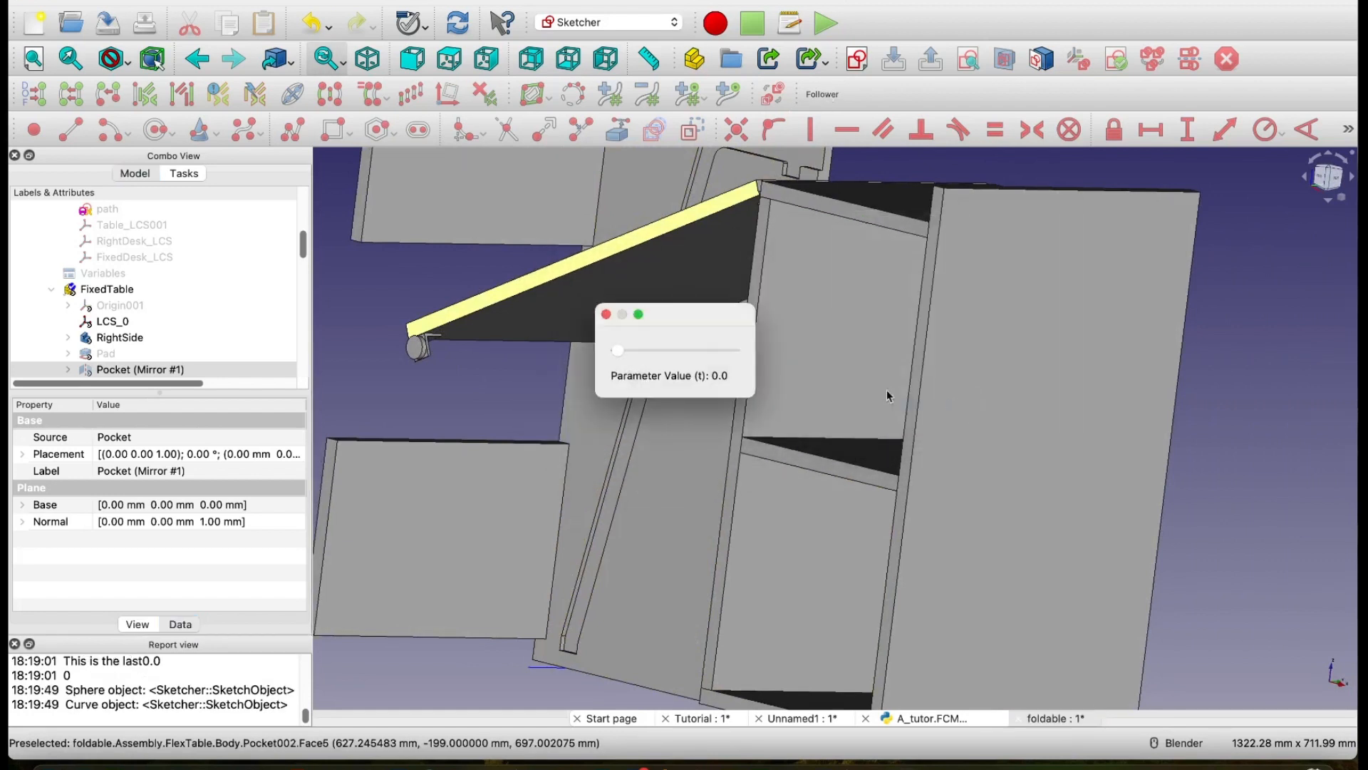
left_click_drag(697, 320, 977, 309)
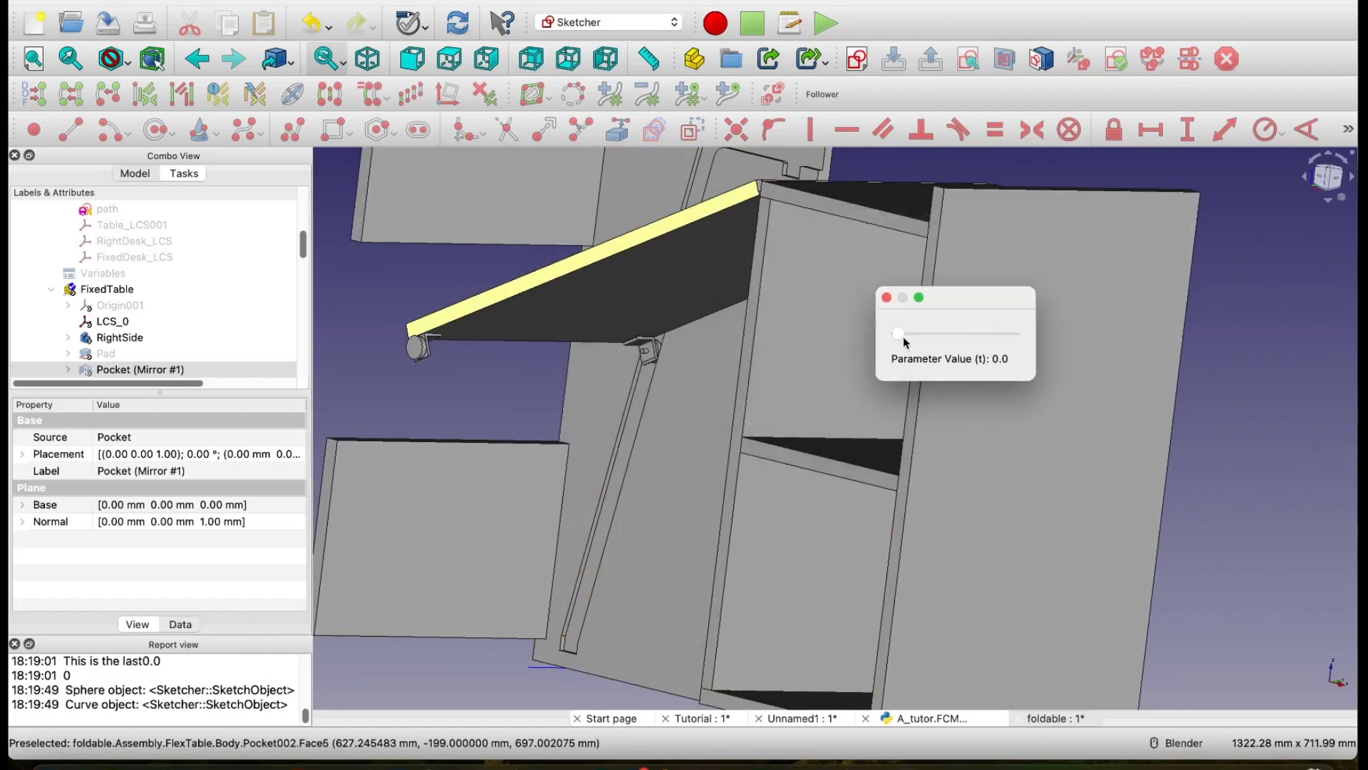
Step: Sweep the roller along its path back to the starting end, close the slider, and show the desk in isometric view
left_click_drag(901, 335, 895, 369)
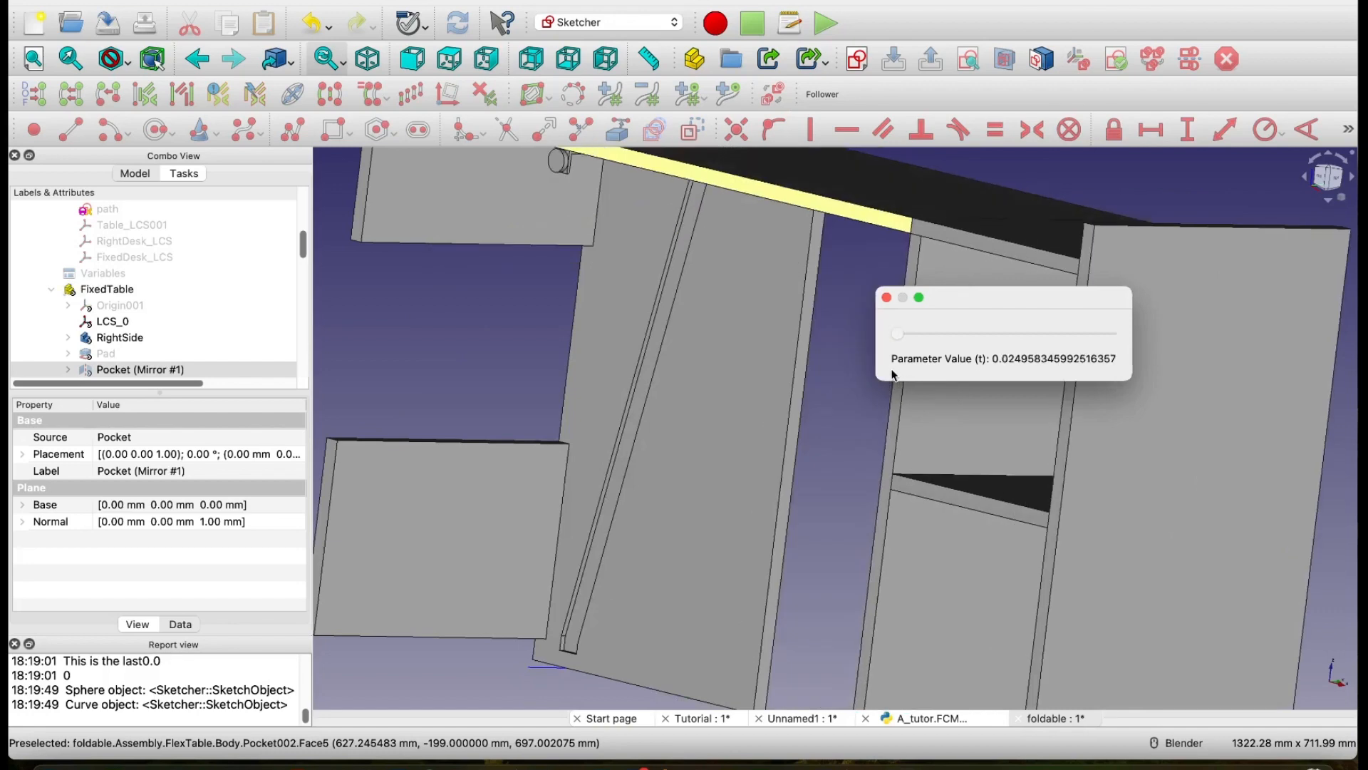
left_click(886, 299)
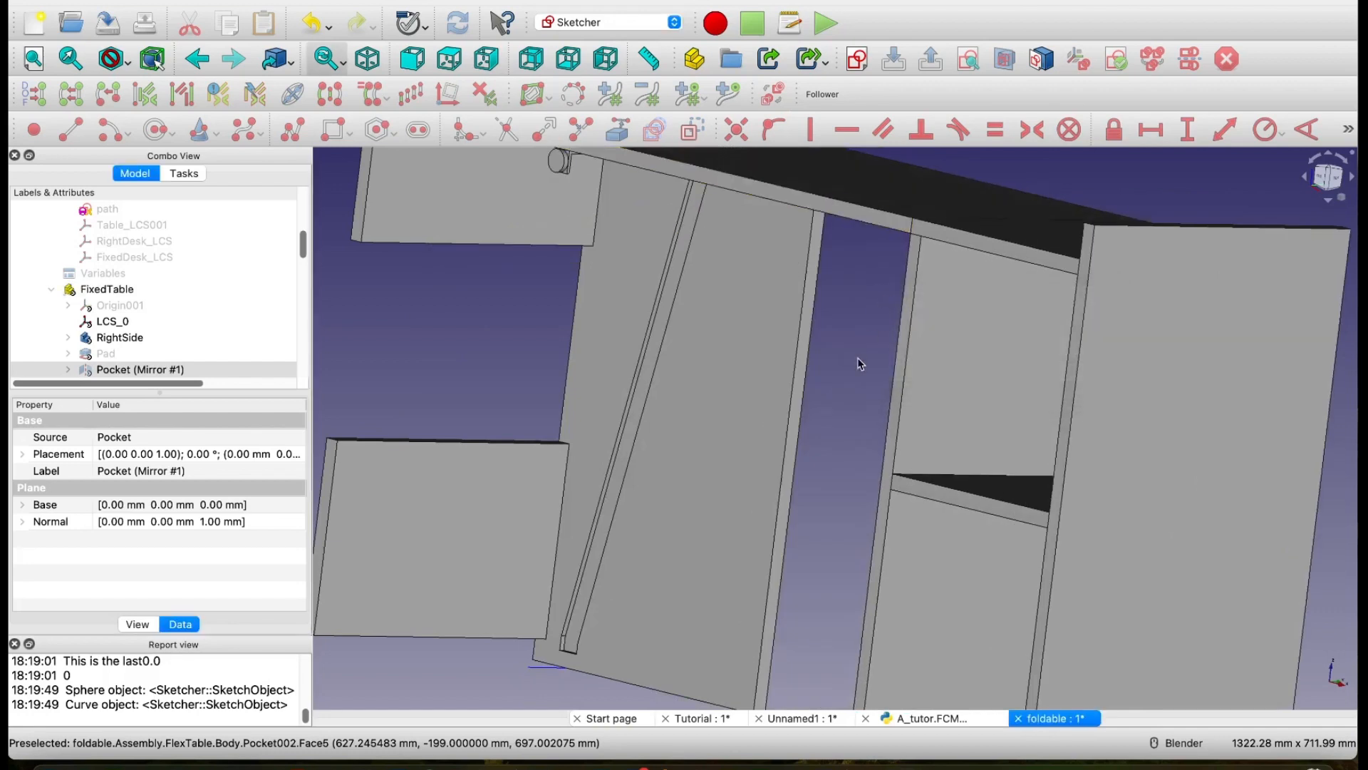
scroll(857, 364, "down", 3)
middle_click_drag(923, 381, 883, 379)
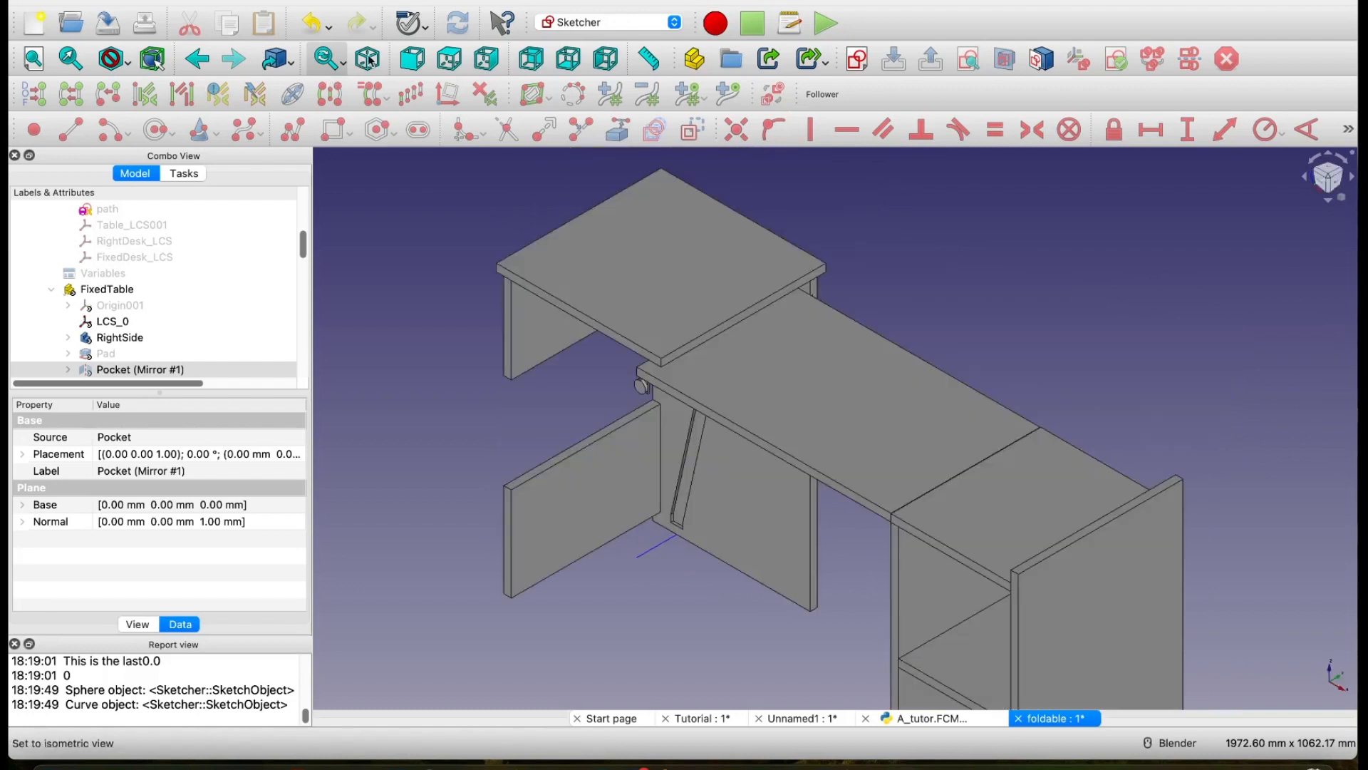
left_click(368, 58)
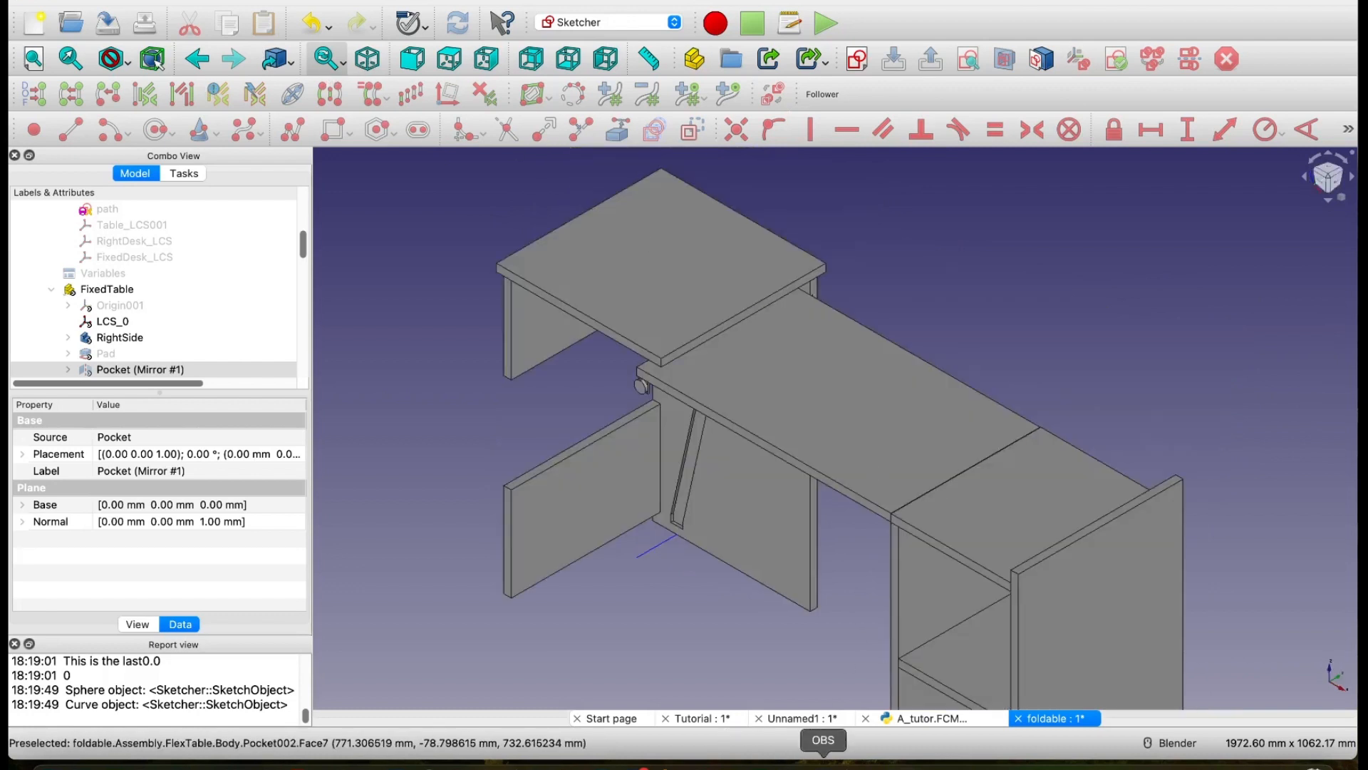
left_click(823, 762)
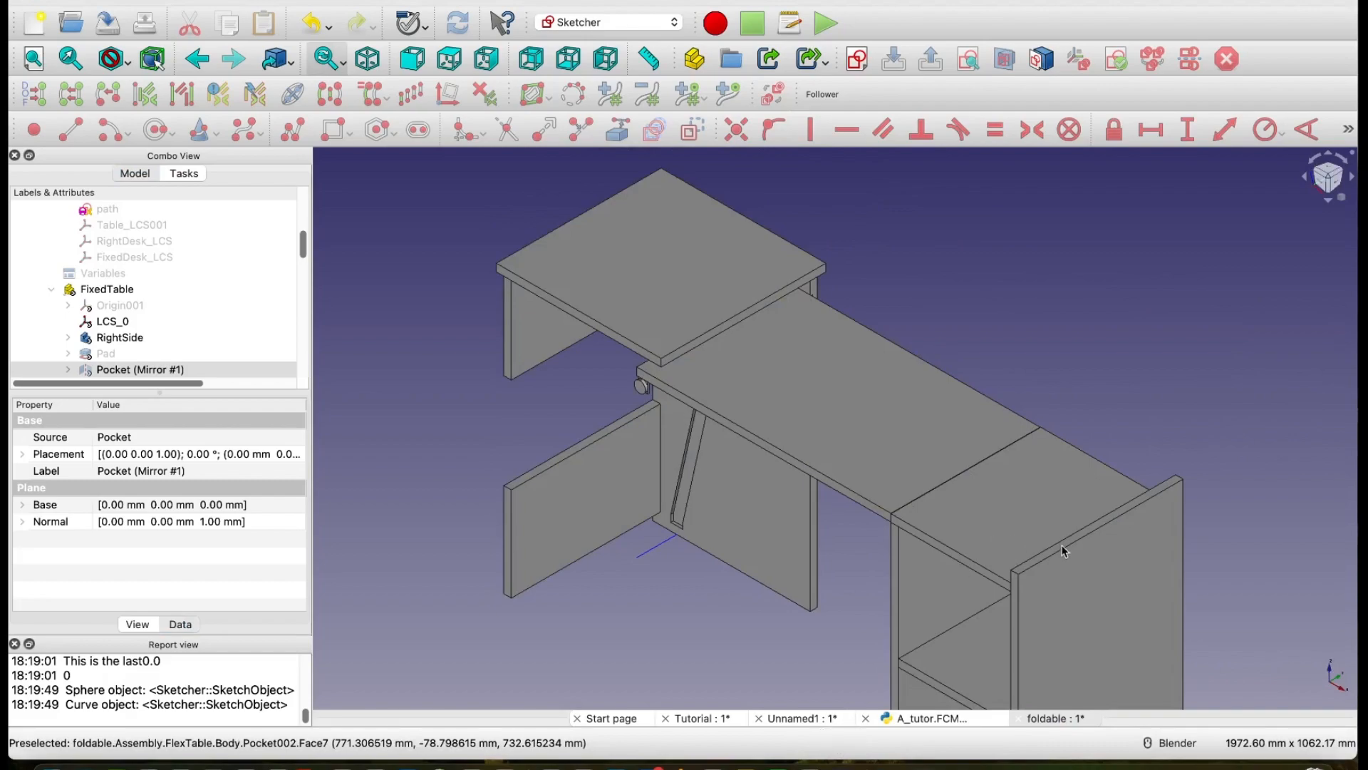